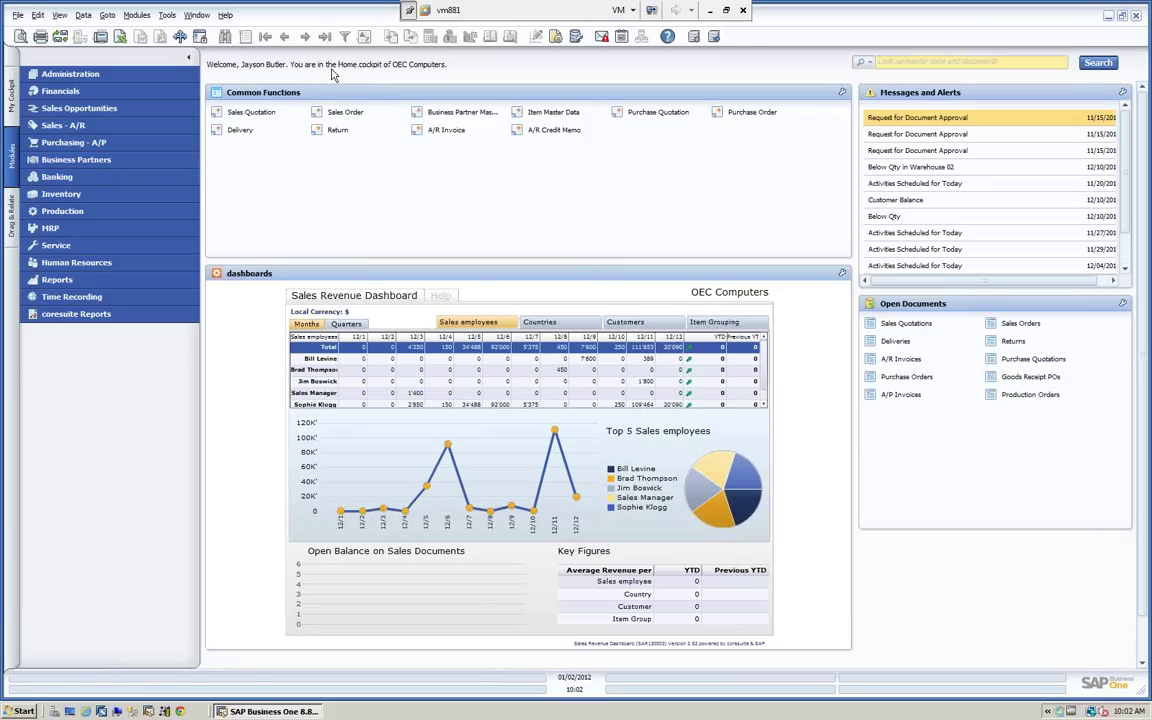
Open Business Partner Master Data and load the ADA Technologies customer record using the wildcard search *
left_click(80, 160)
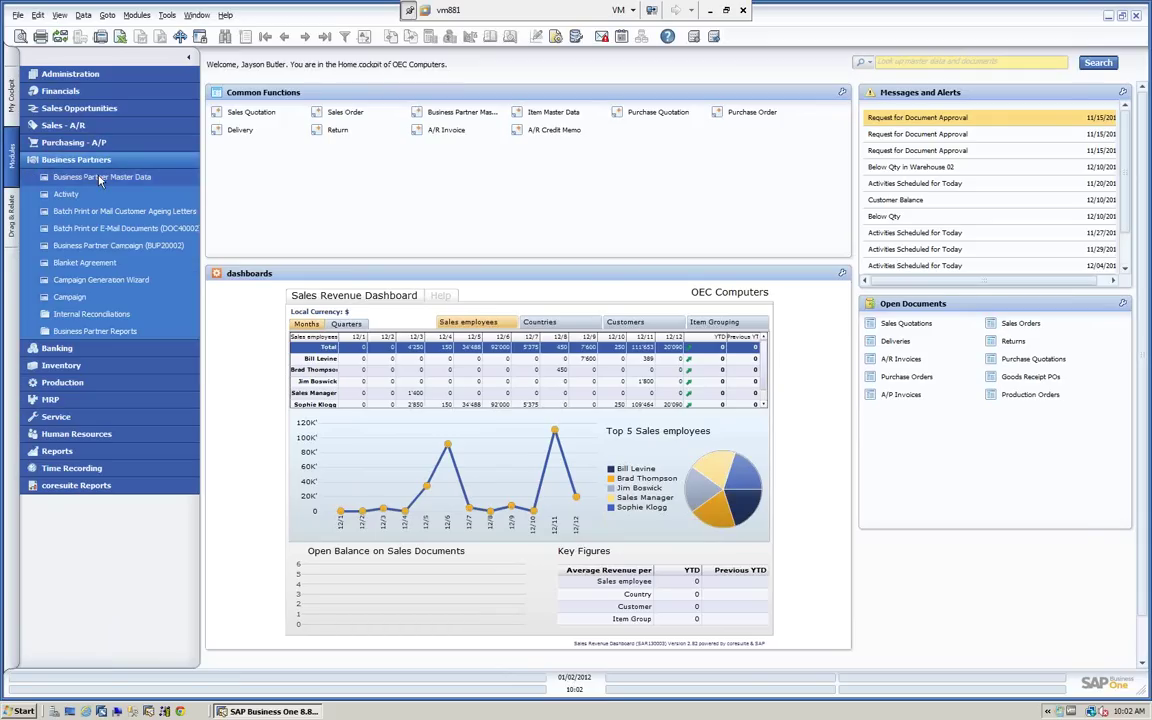
left_click(103, 178)
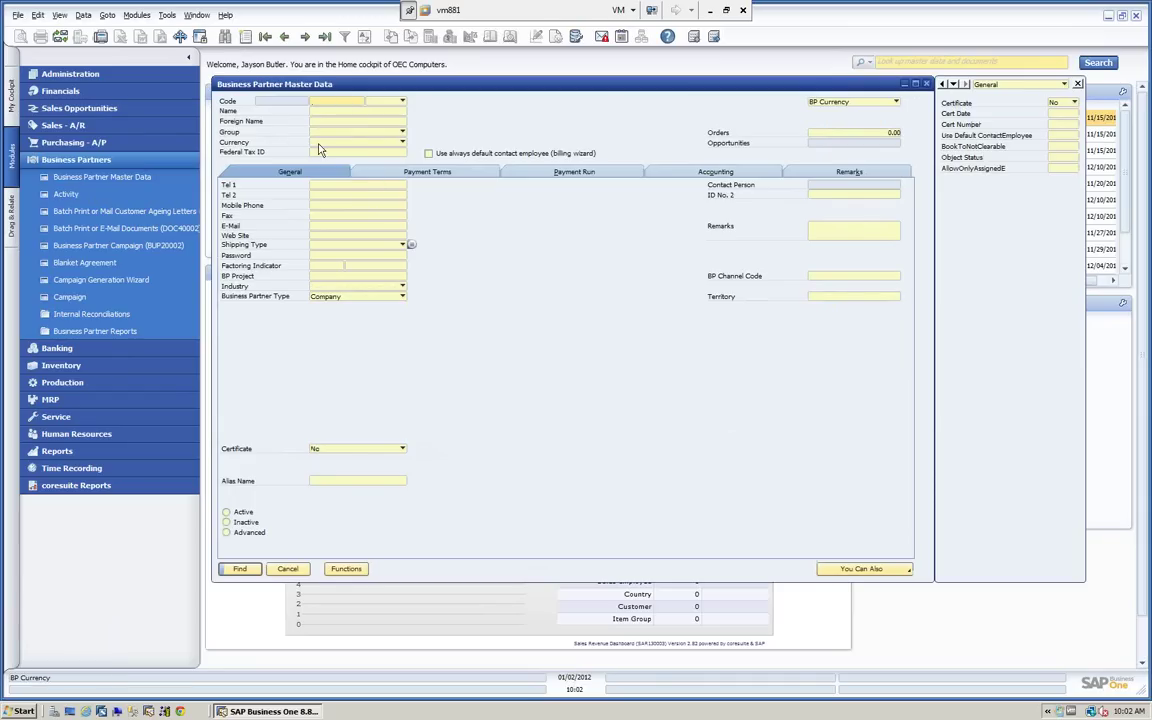
key("Tab")
type("*")
key("Return")
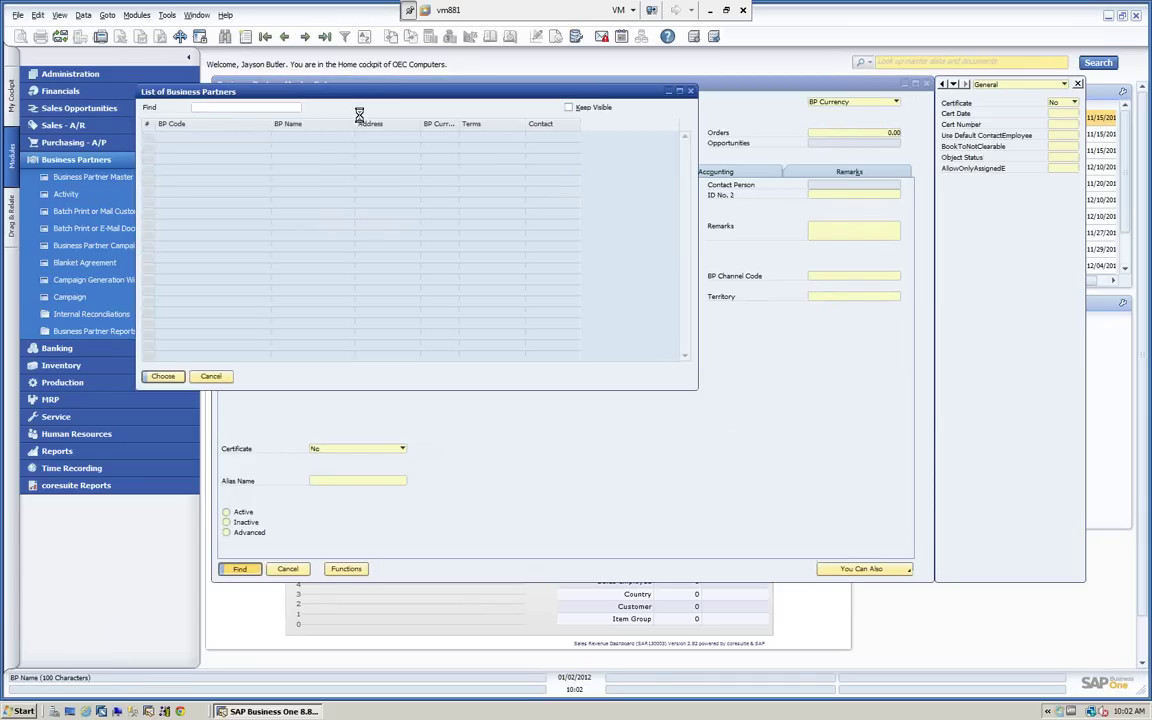
left_click(162, 376)
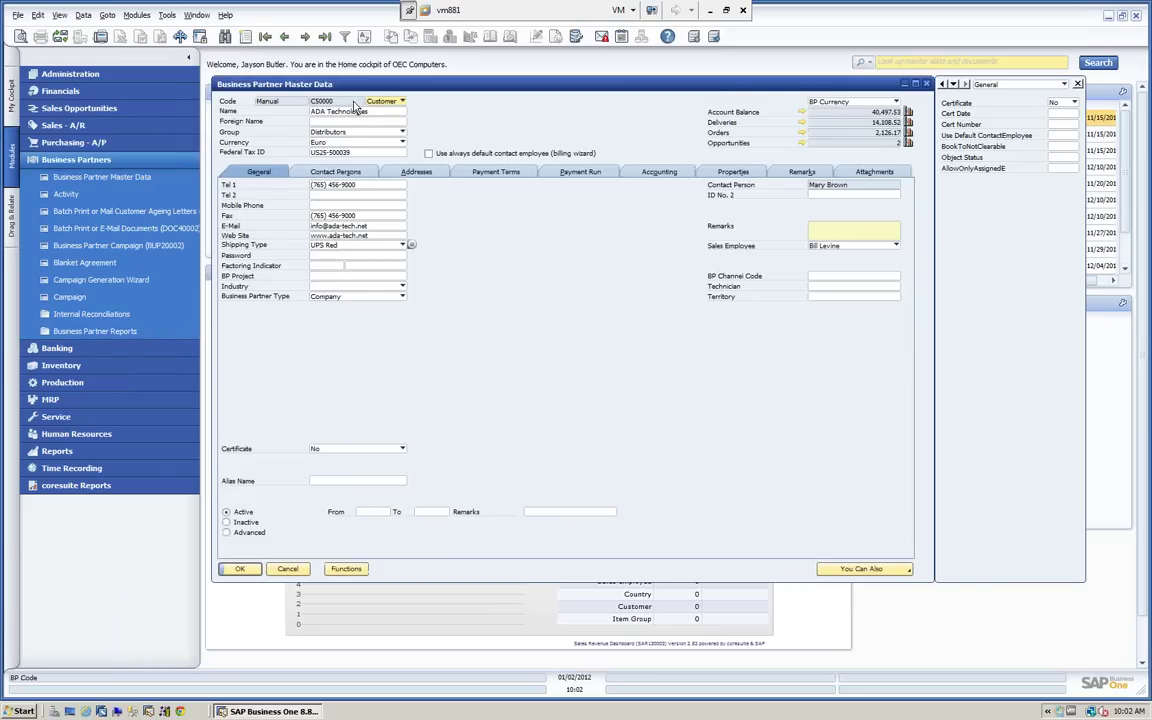
Review ADA Technologies' contact persons, addresses, payment terms, payment run, accounting, properties, remarks and attachments, ending on the general data
left_click(330, 174)
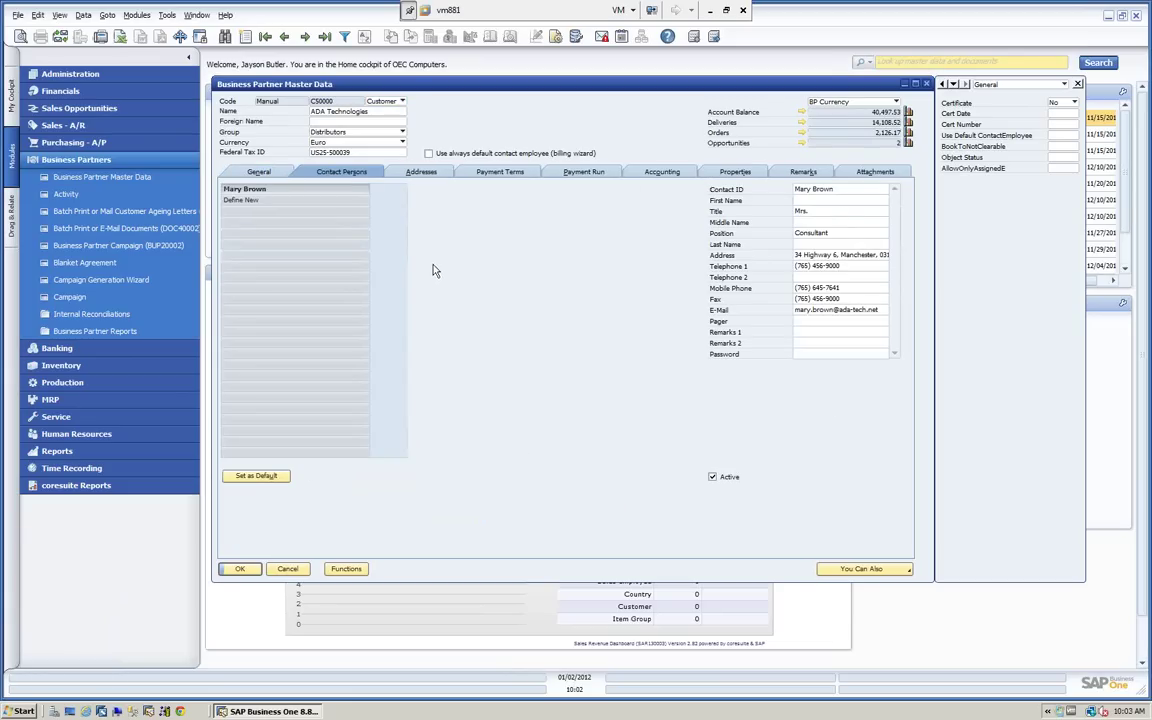
left_click(414, 175)
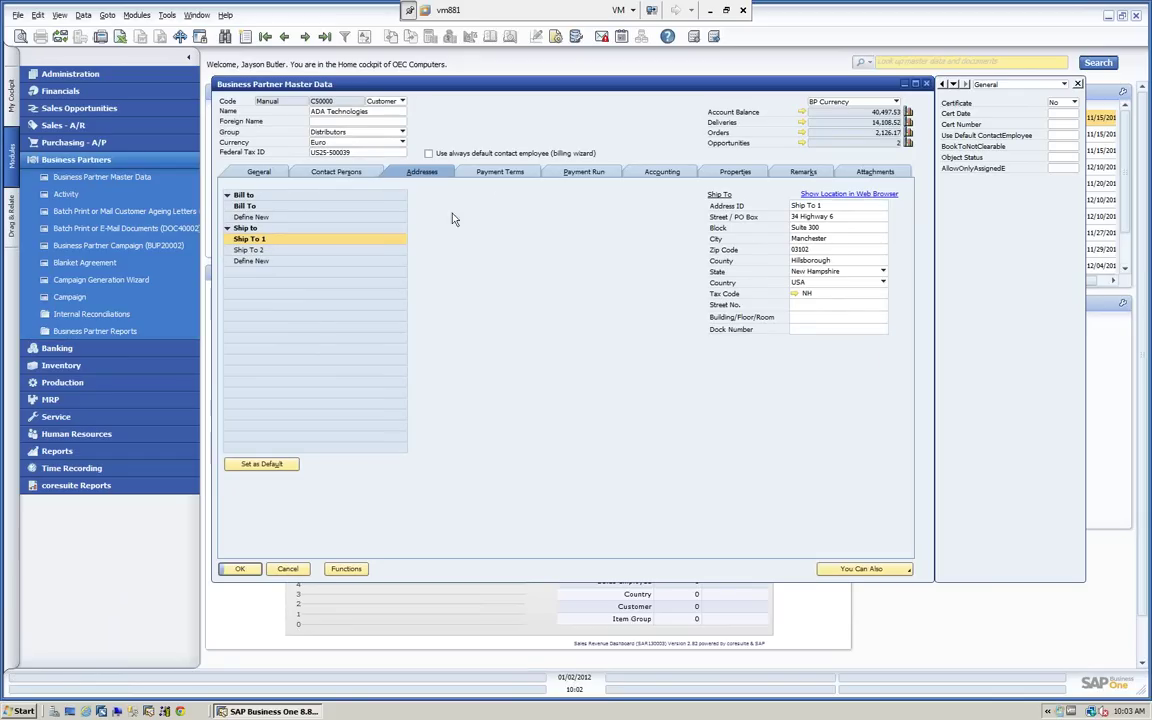
left_click(500, 175)
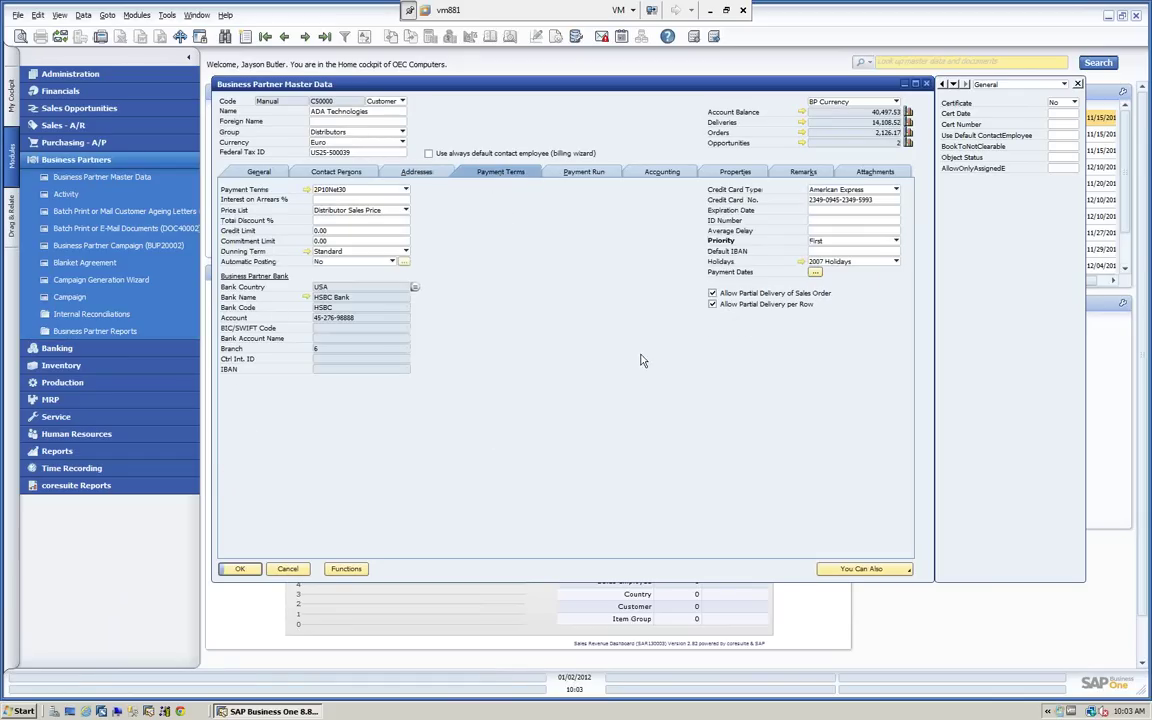
left_click(584, 172)
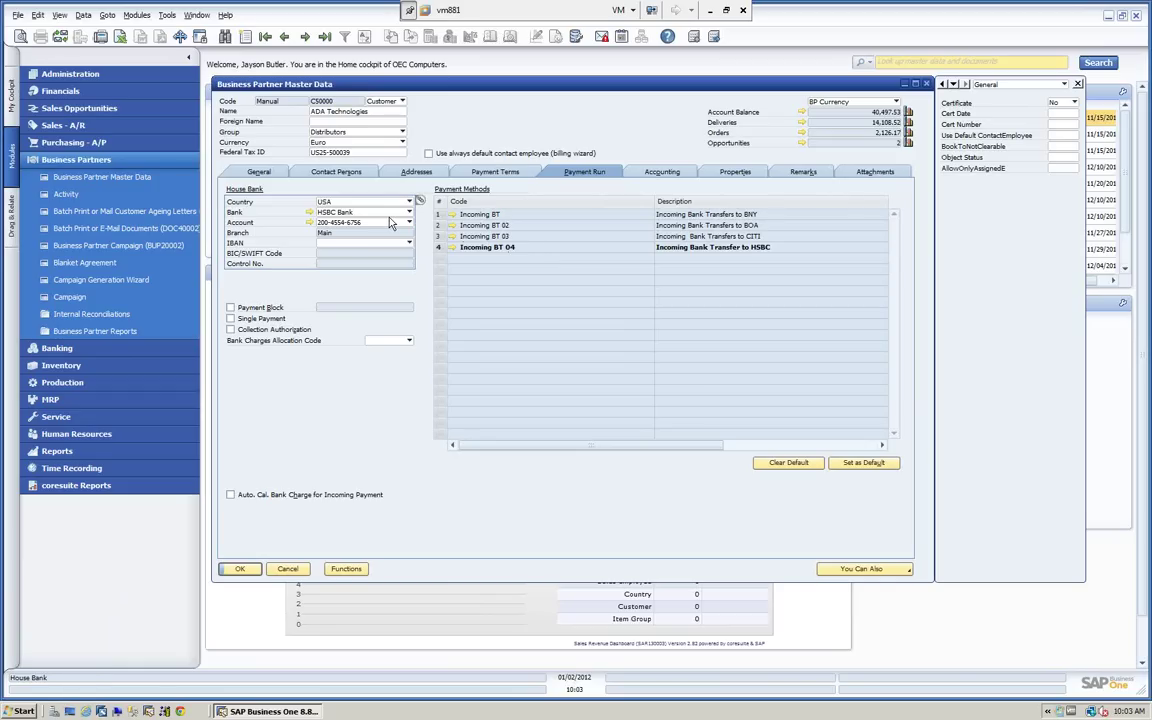
left_click(662, 174)
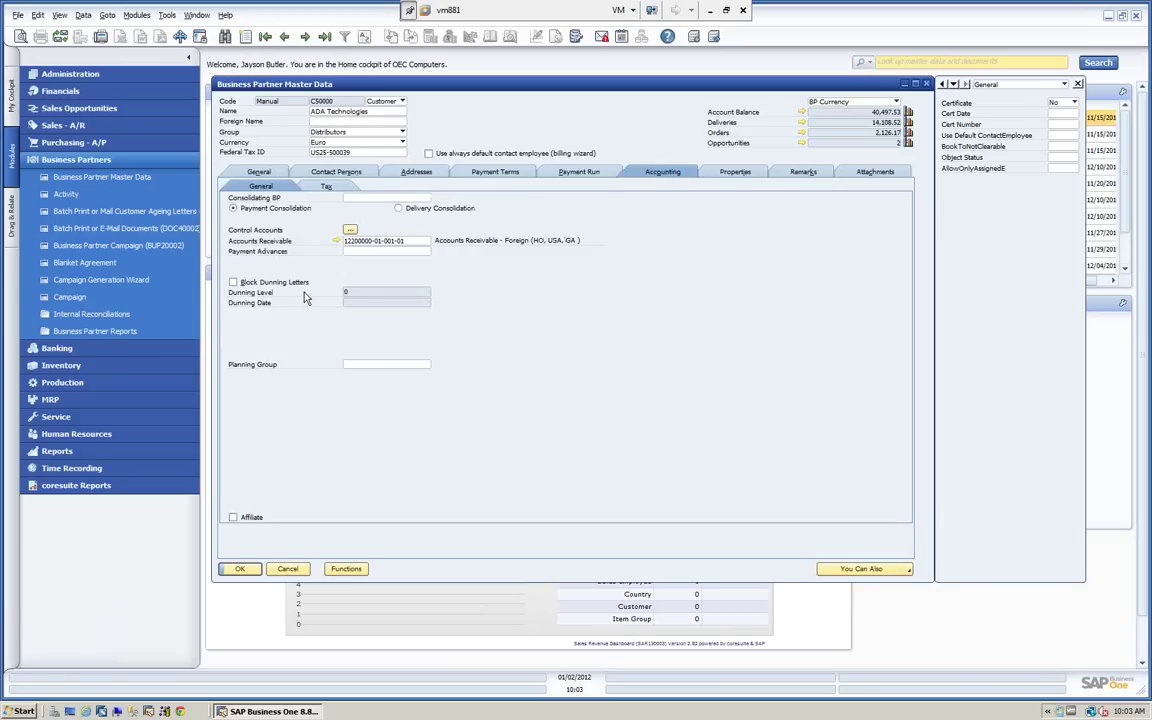
left_click(735, 172)
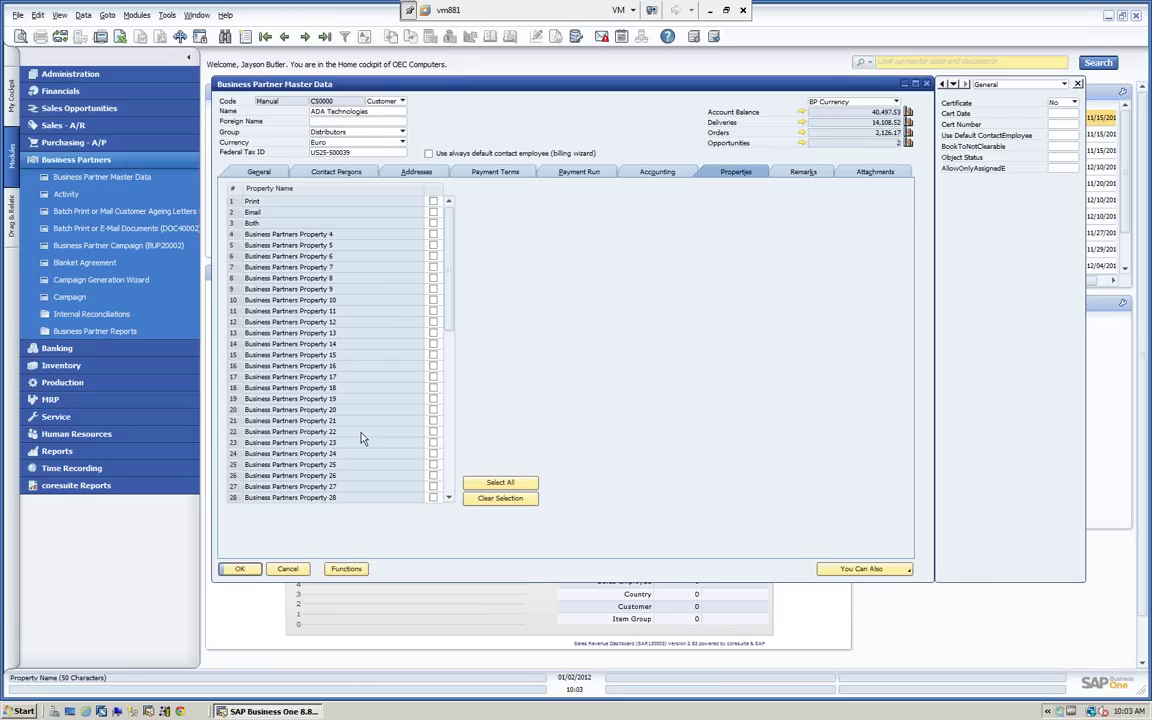
left_click(805, 173)
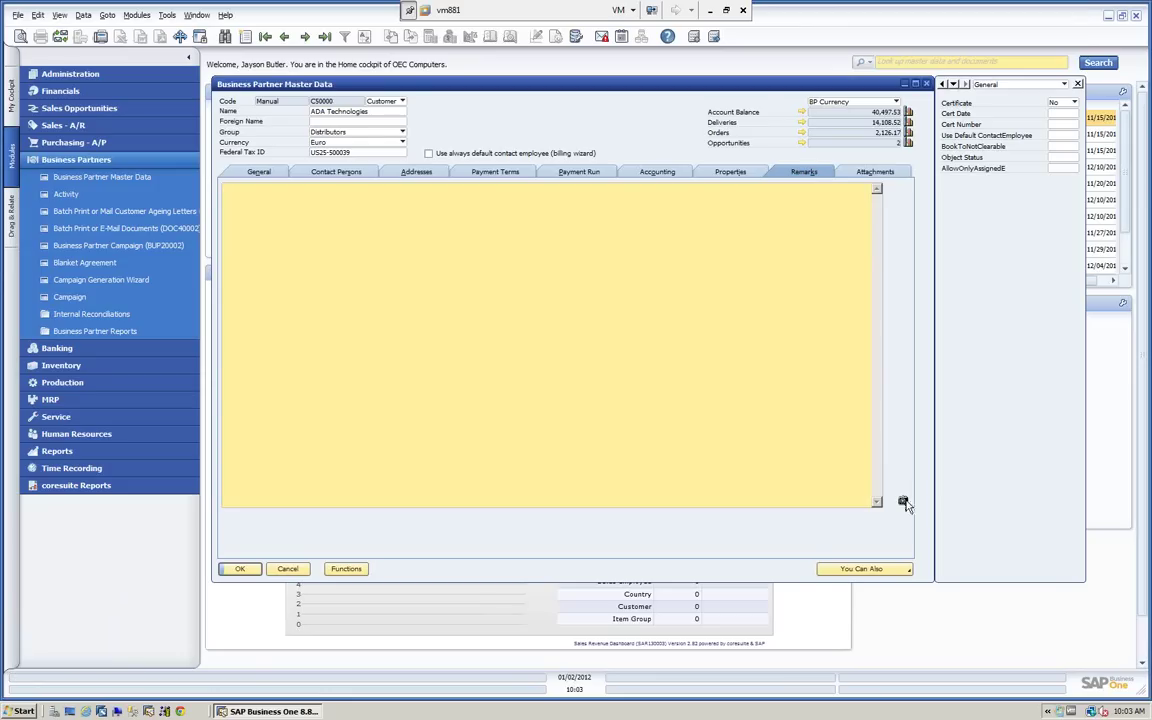
left_click(875, 174)
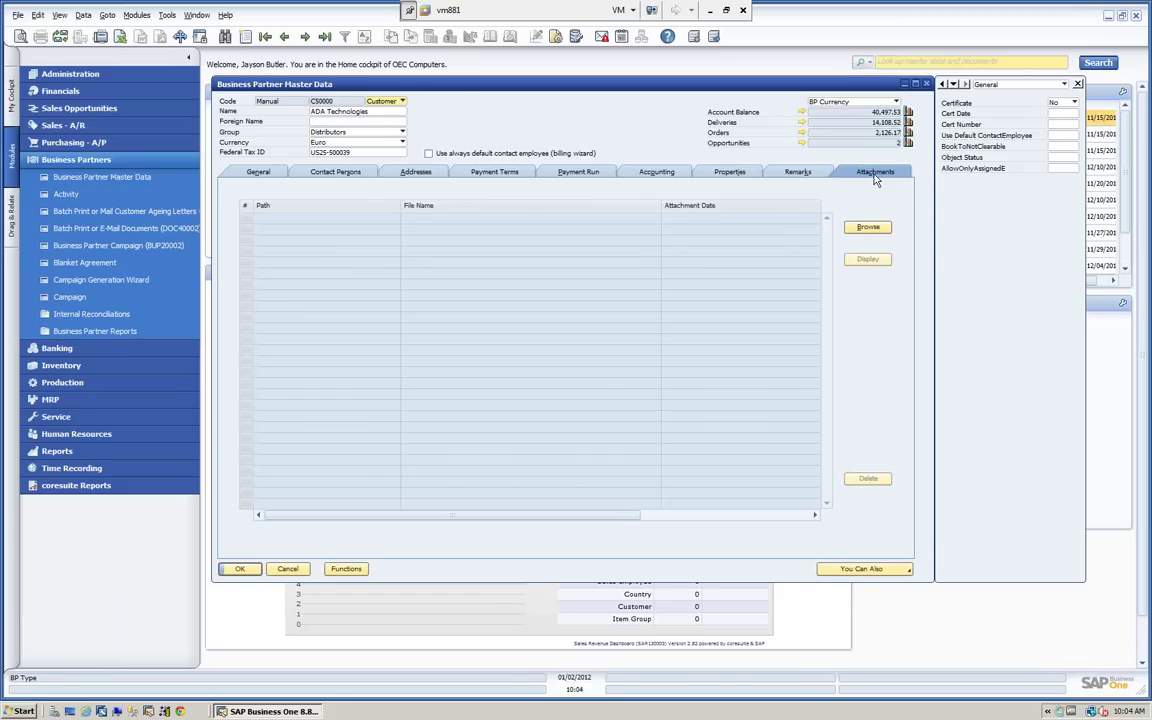
left_click(260, 174)
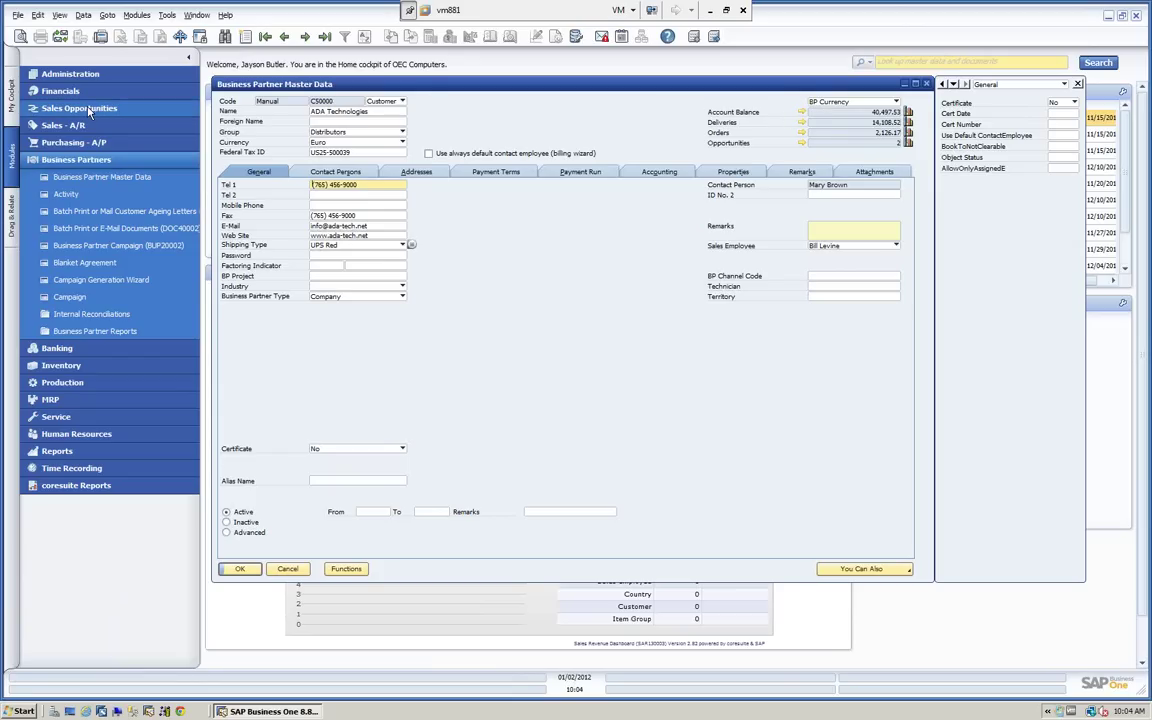
Compare the customer's balances in the available display currencies, including System Currency, and return the display to BP Currency
left_click(897, 103)
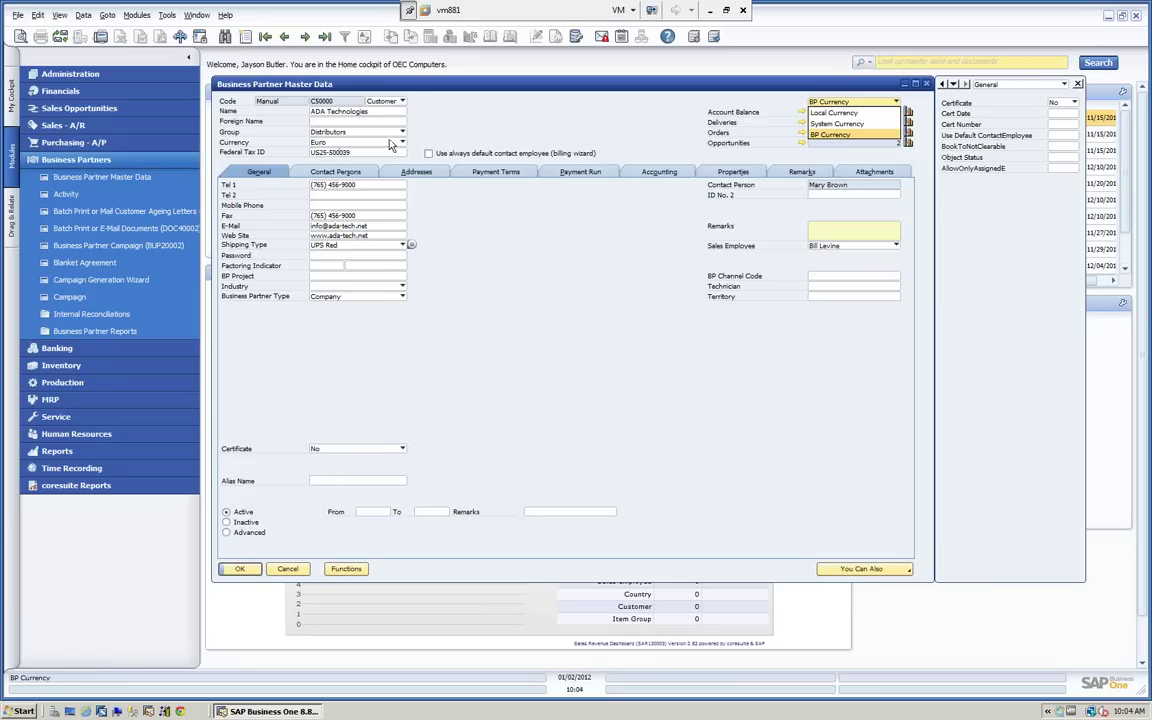
left_click(845, 112)
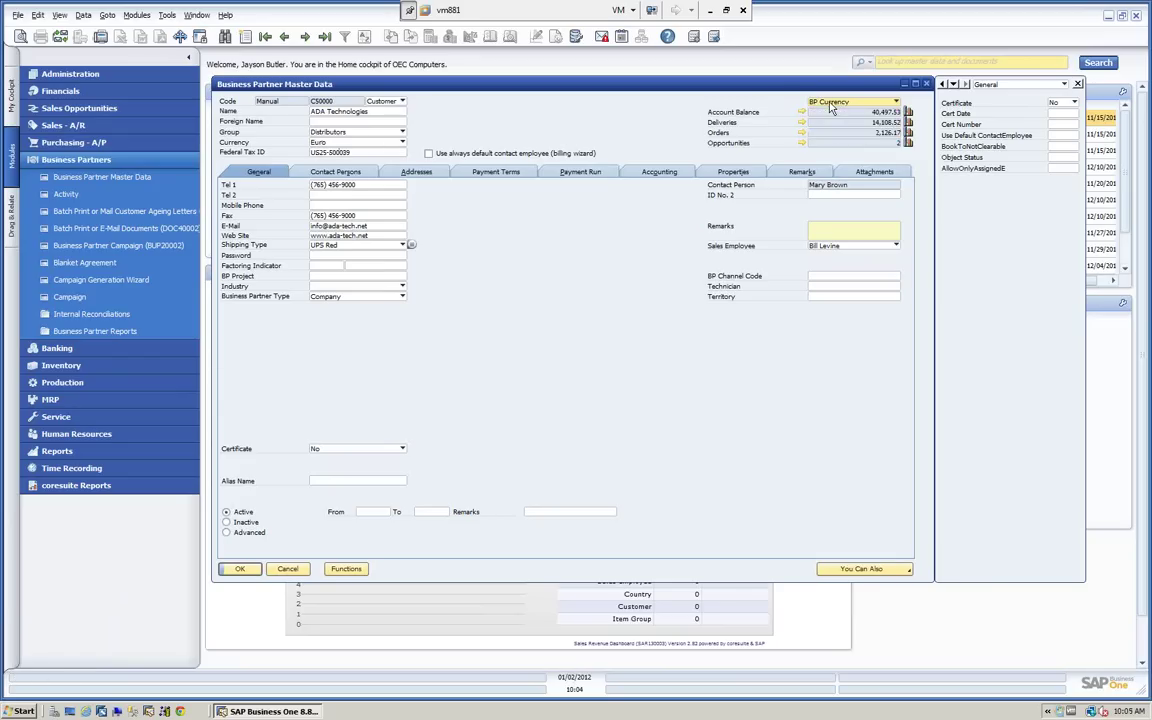
left_click(895, 102)
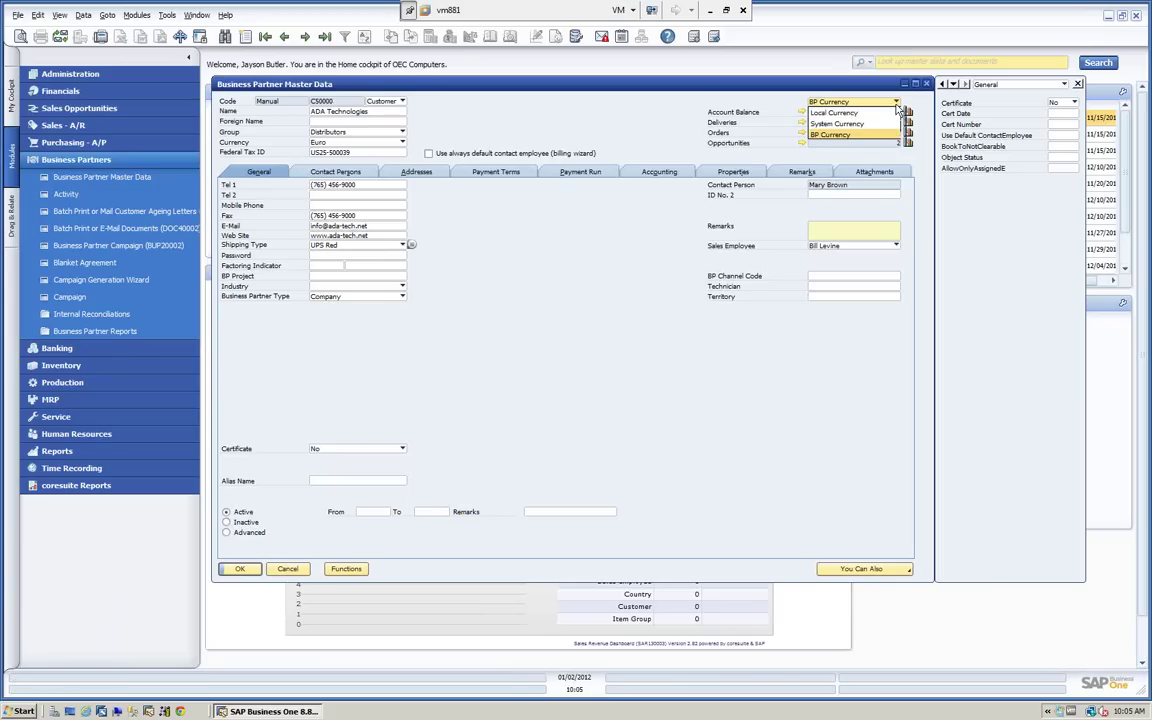
left_click(844, 125)
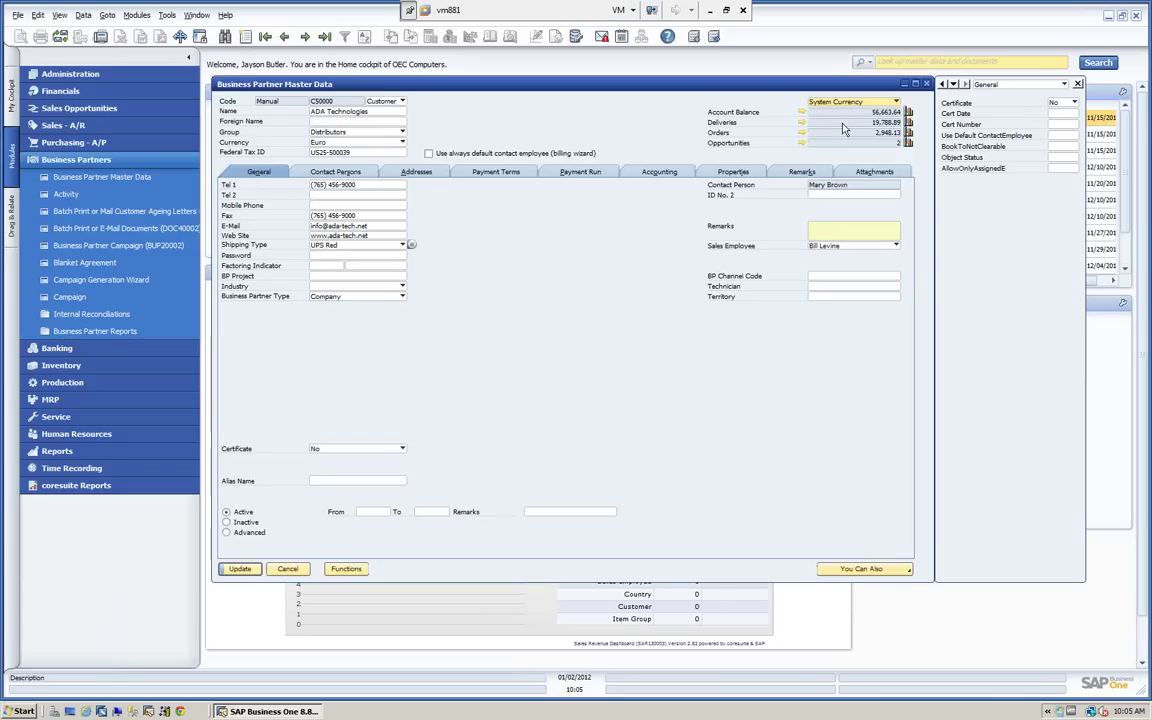
left_click(897, 102)
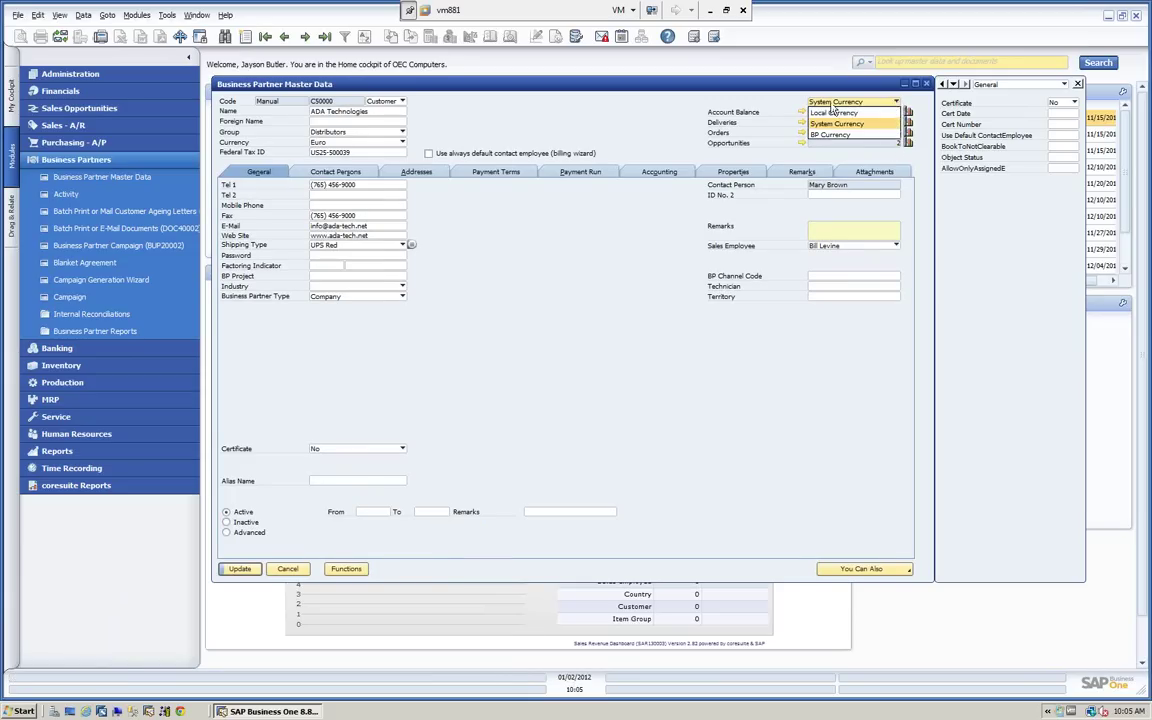
left_click(832, 134)
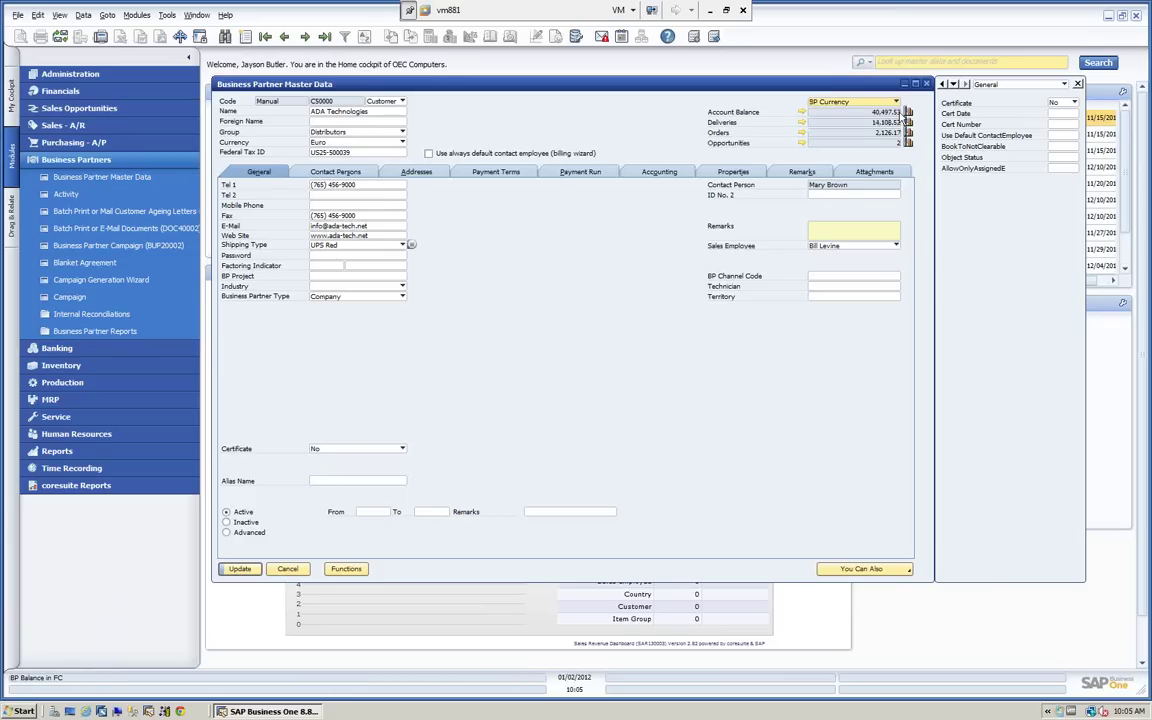
Open the customer's account balance details, widen the window, and limit the list to the last 5 transactions before removing that limit
left_click(803, 115)
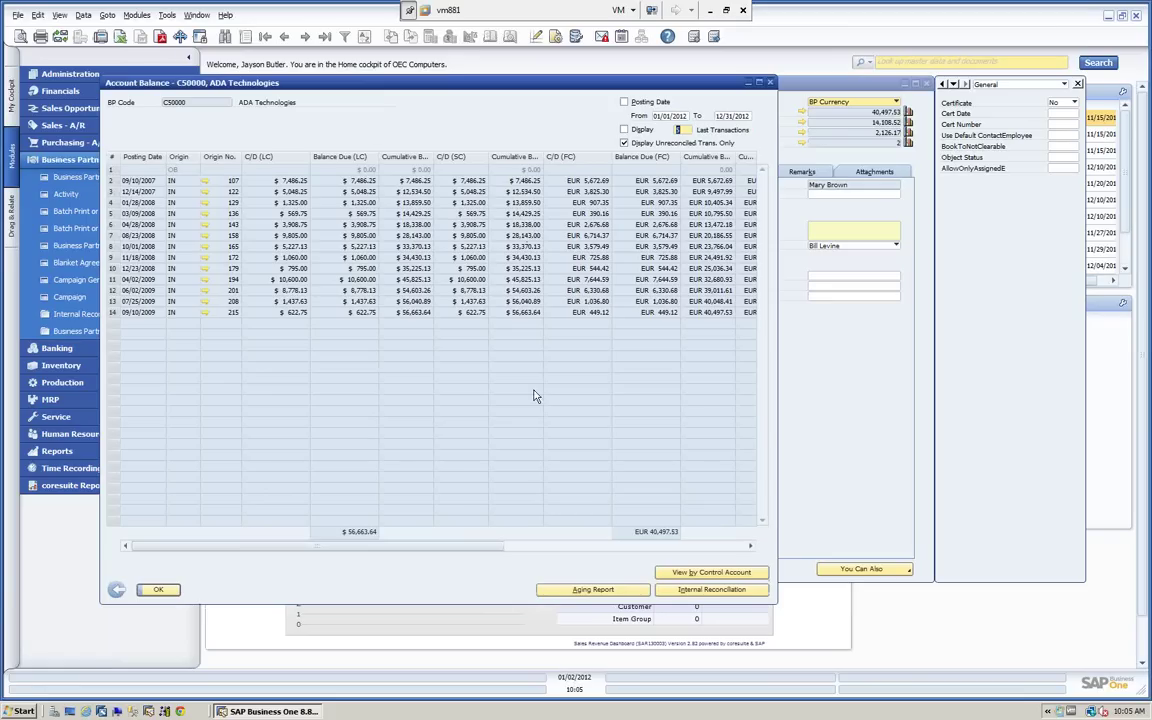
left_click_drag(777, 325, 1008, 328)
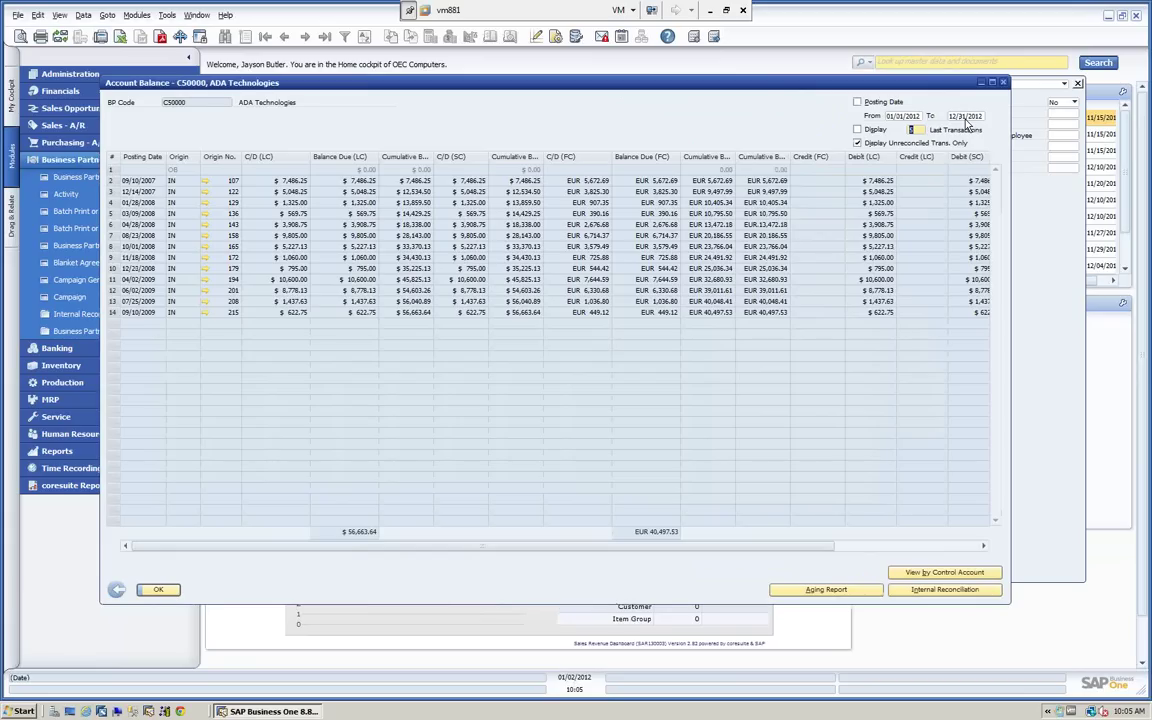
left_click(857, 130)
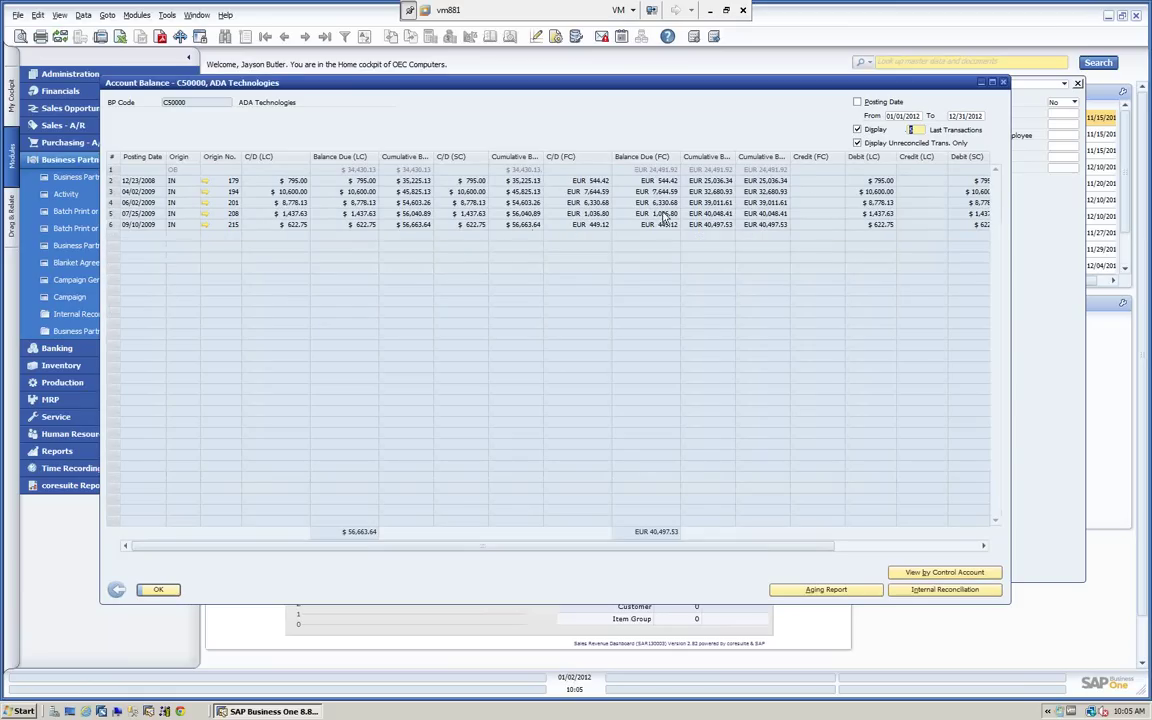
left_click(857, 130)
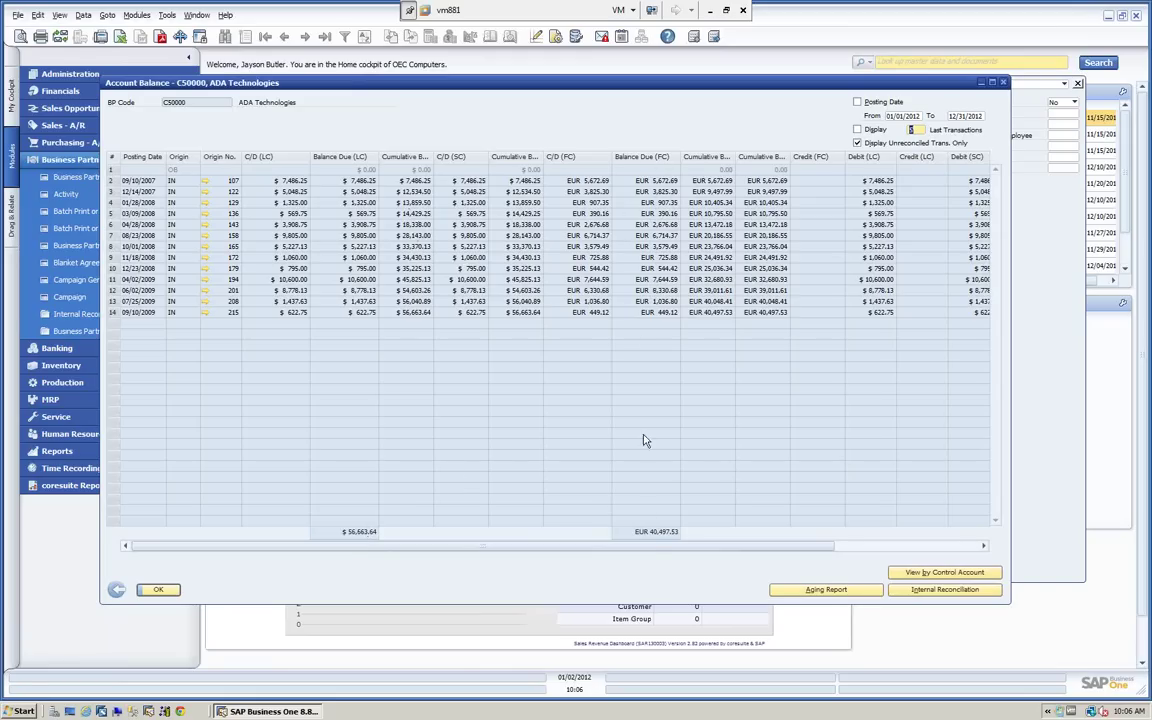
Include reconciled transactions and trace the payment of the 04/07/2006 invoice through its applied transactions and payments list
left_click(858, 144)
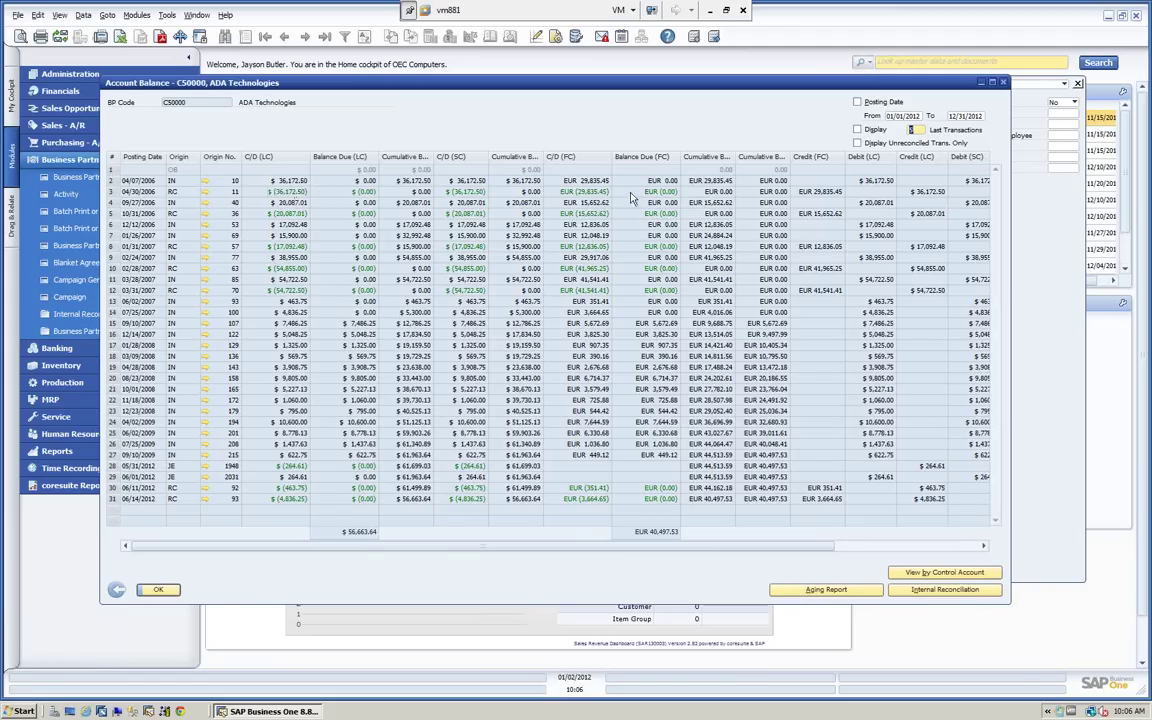
right_click(478, 185)
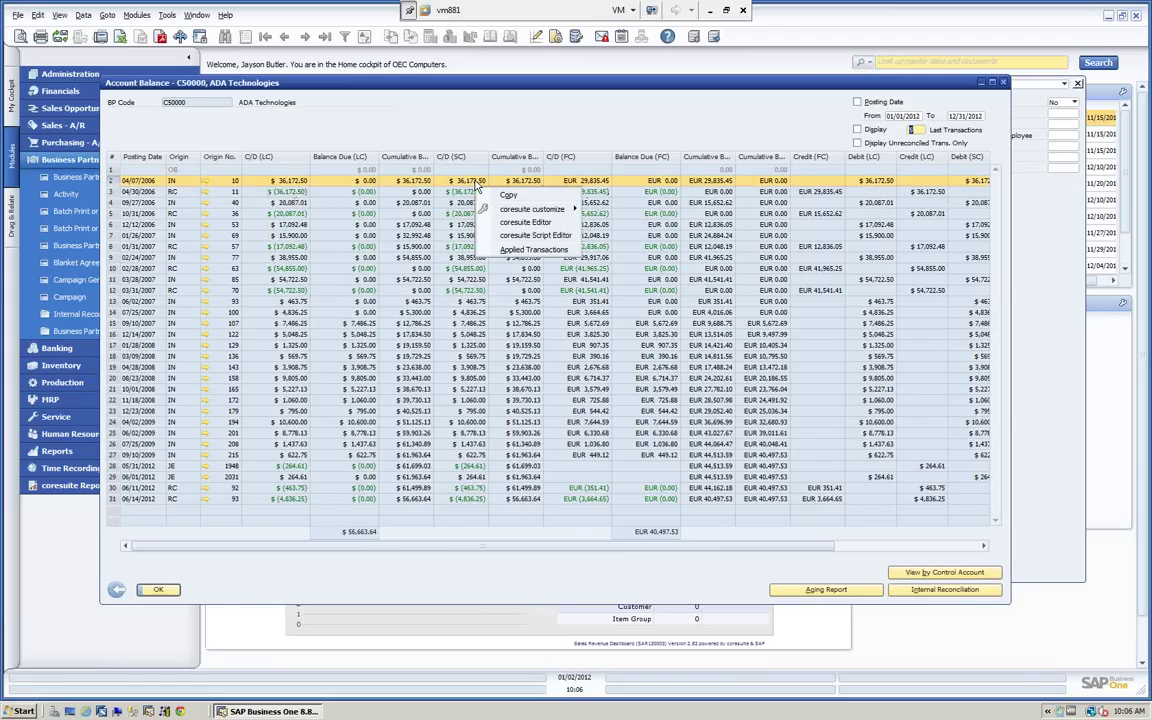
left_click(468, 248)
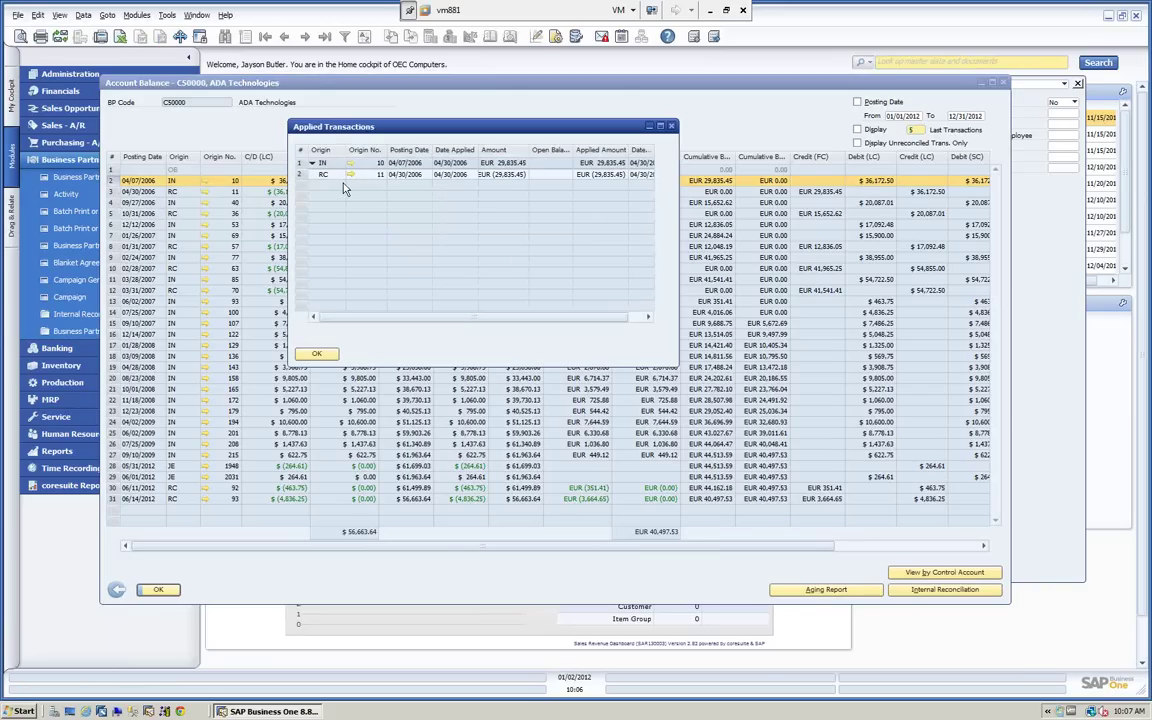
left_click(317, 355)
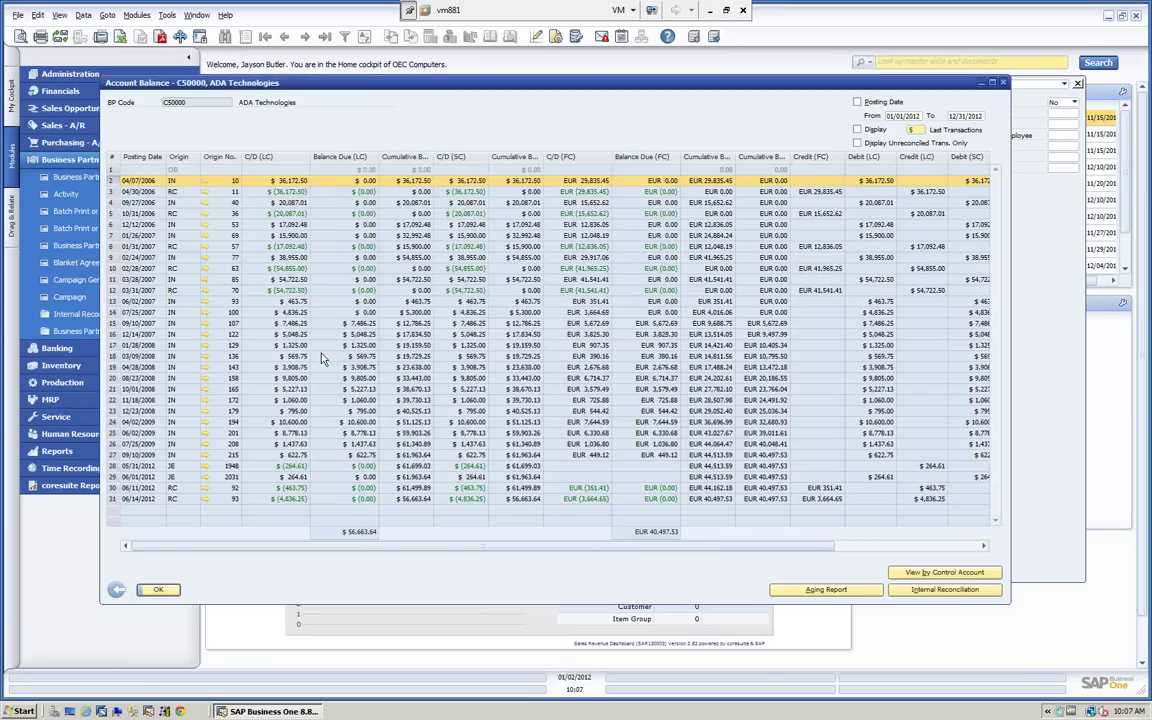
left_click(204, 180)
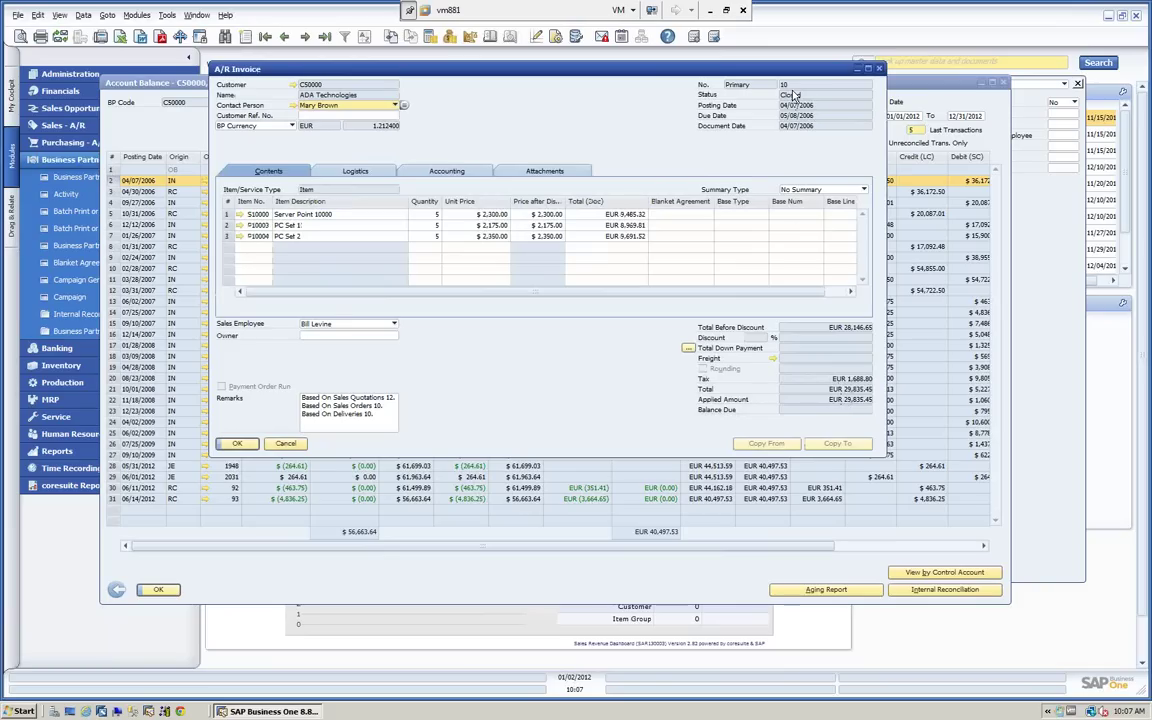
left_click(451, 38)
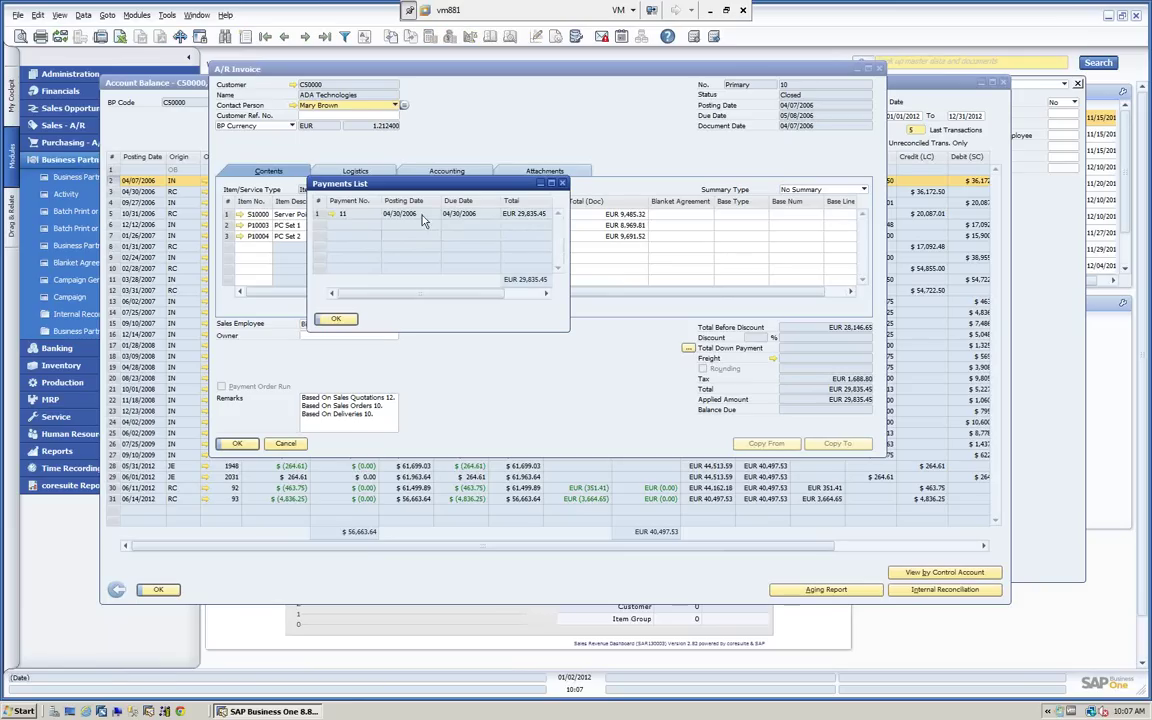
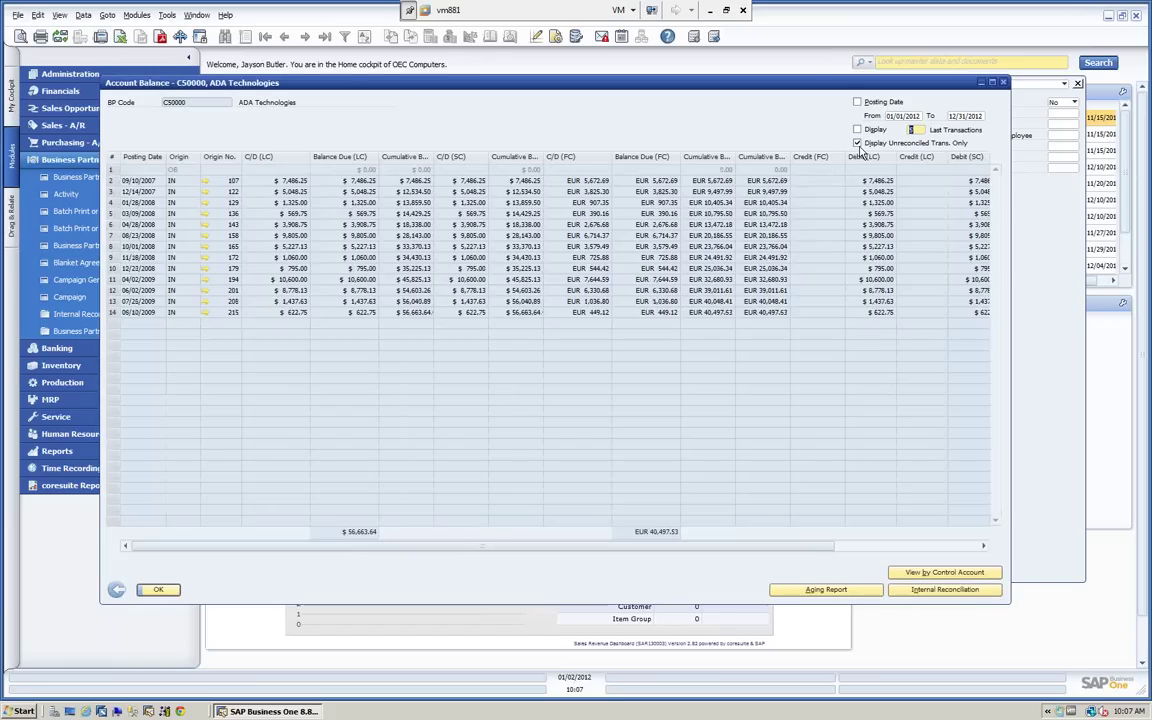
Run the customer's receivables aging report with the preset criteria and compare its amounts in Local currency and Canadian Dollar, returning to Local
left_click(845, 589)
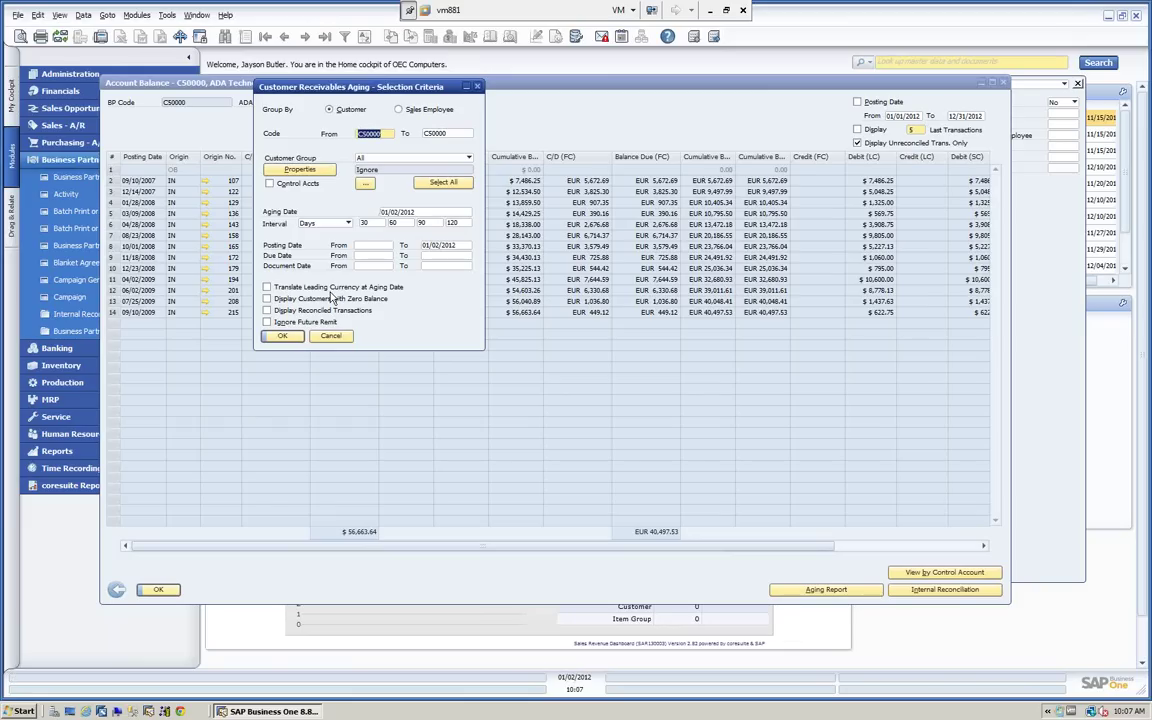
left_click(283, 337)
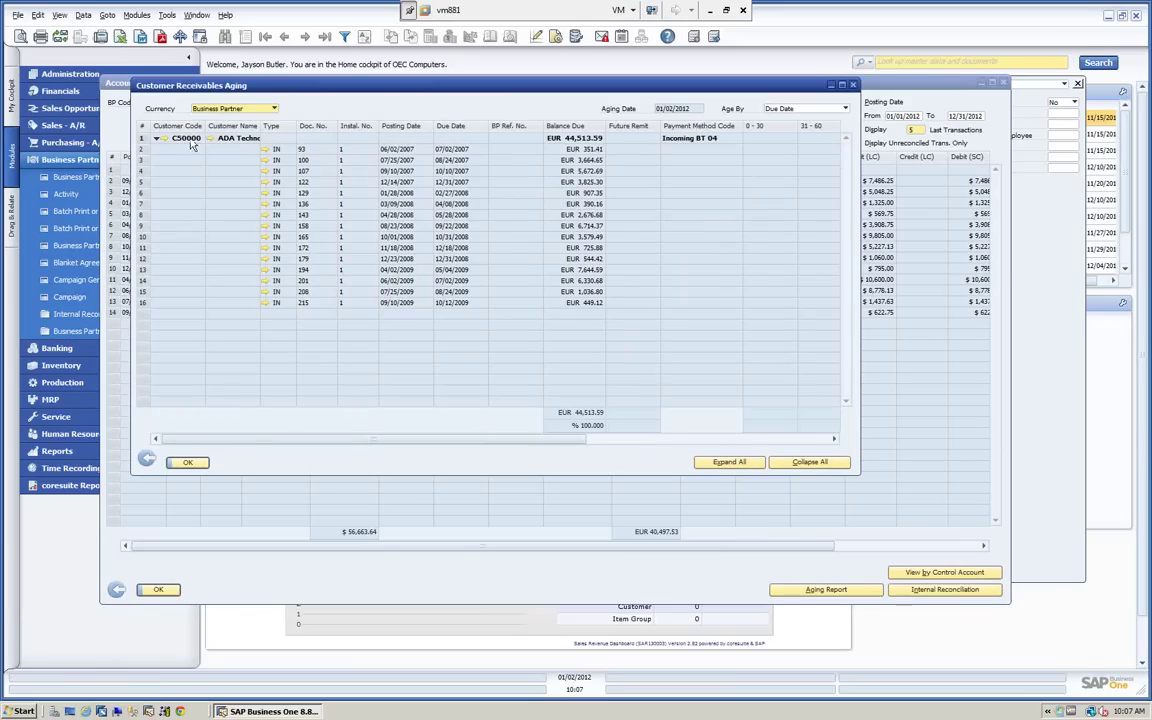
left_click(275, 109)
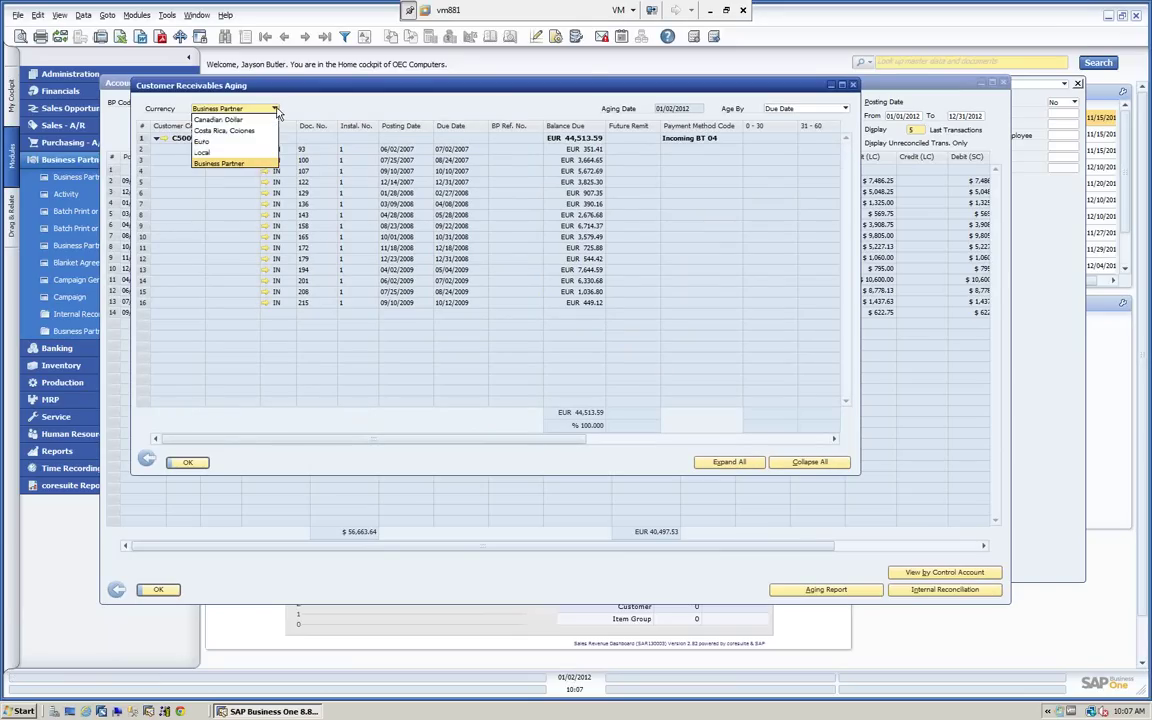
left_click(207, 153)
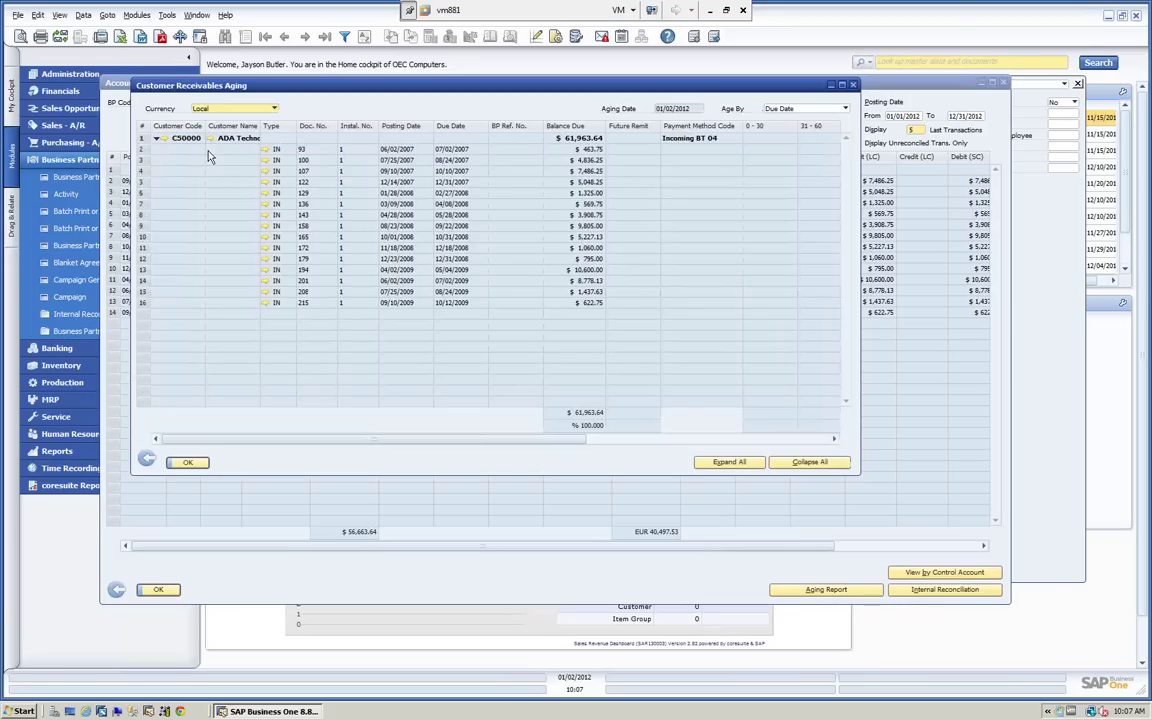
left_click(247, 107)
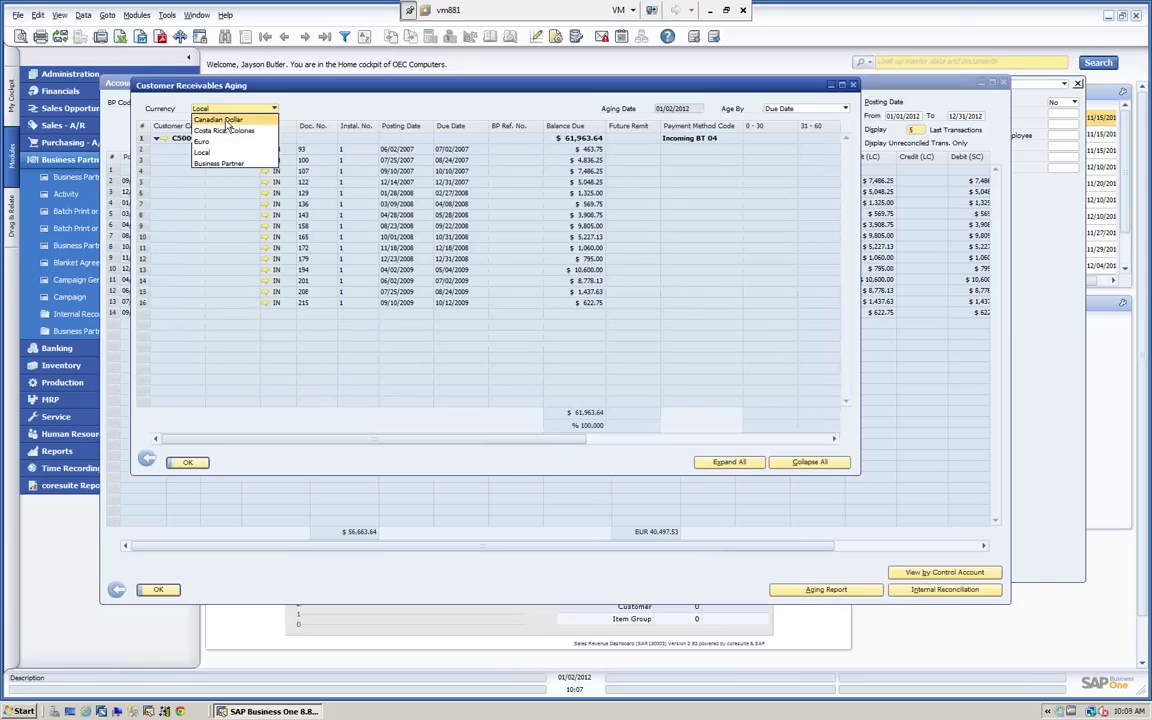
left_click(222, 120)
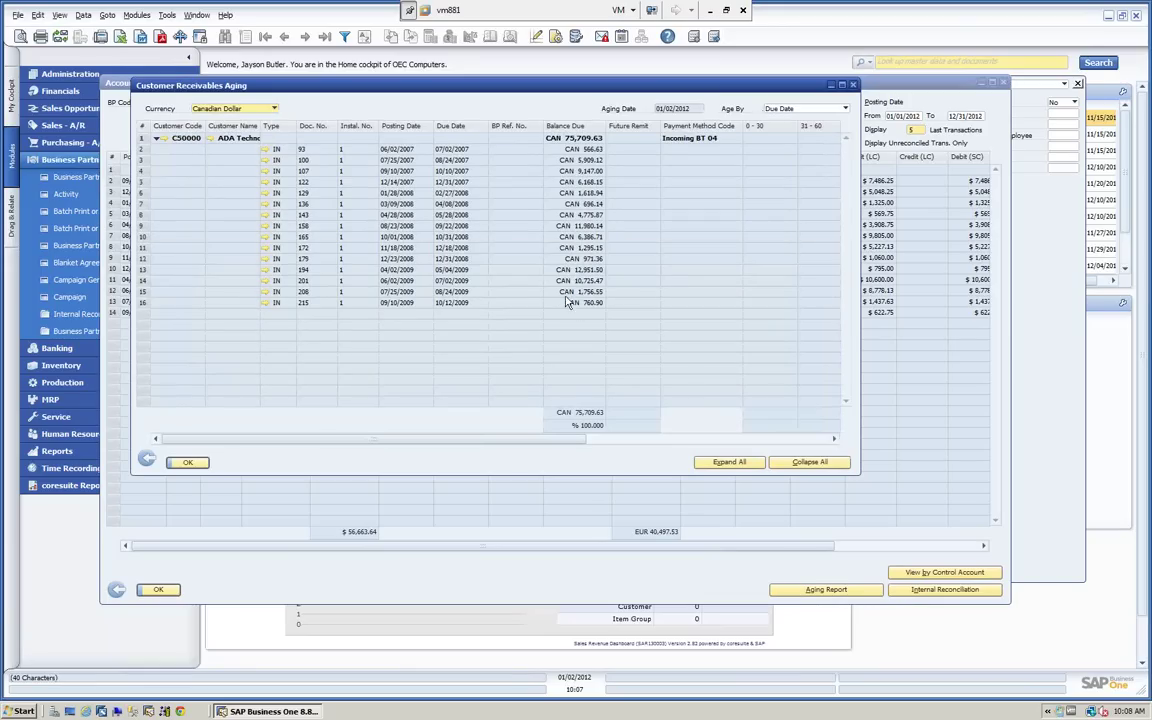
left_click(275, 109)
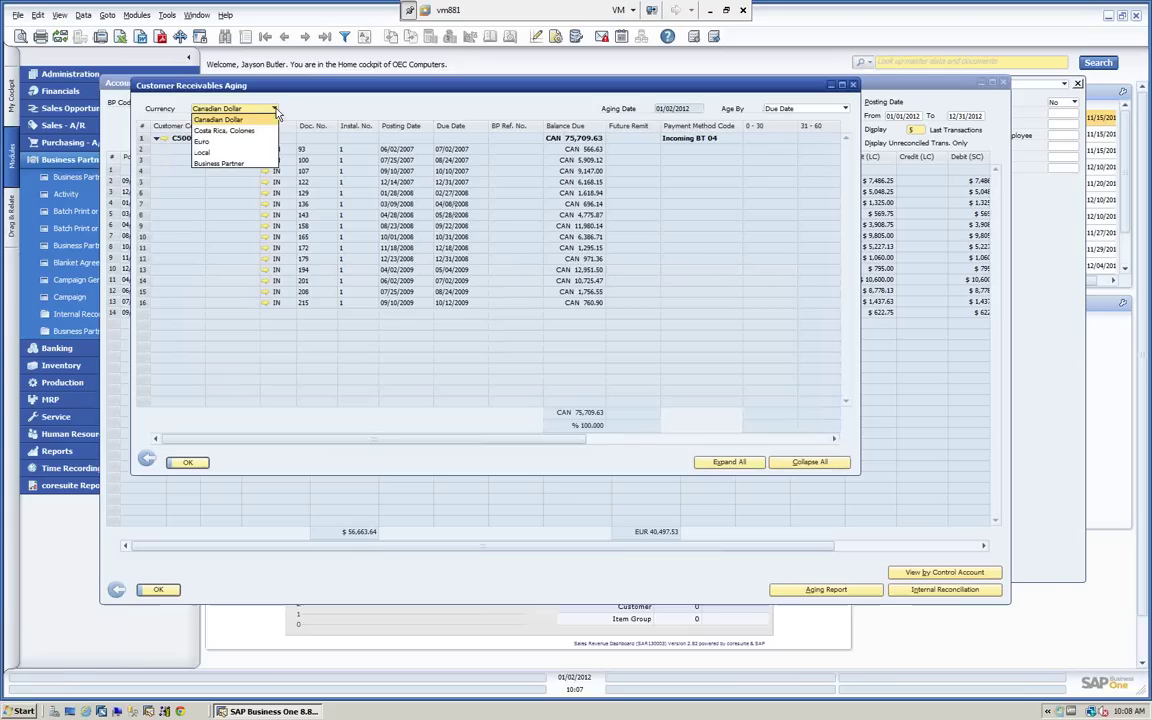
left_click(205, 153)
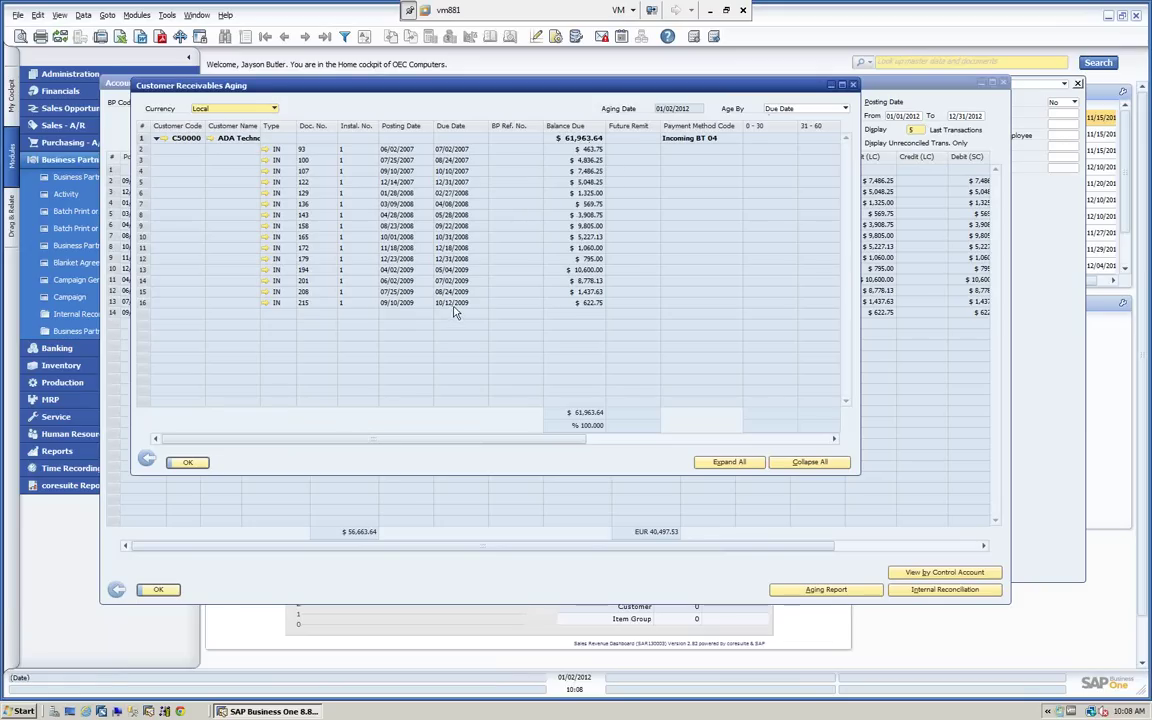
Age the receivables by Document Date, return to the selection criteria and rerun the aging report, and close it
left_click(845, 109)
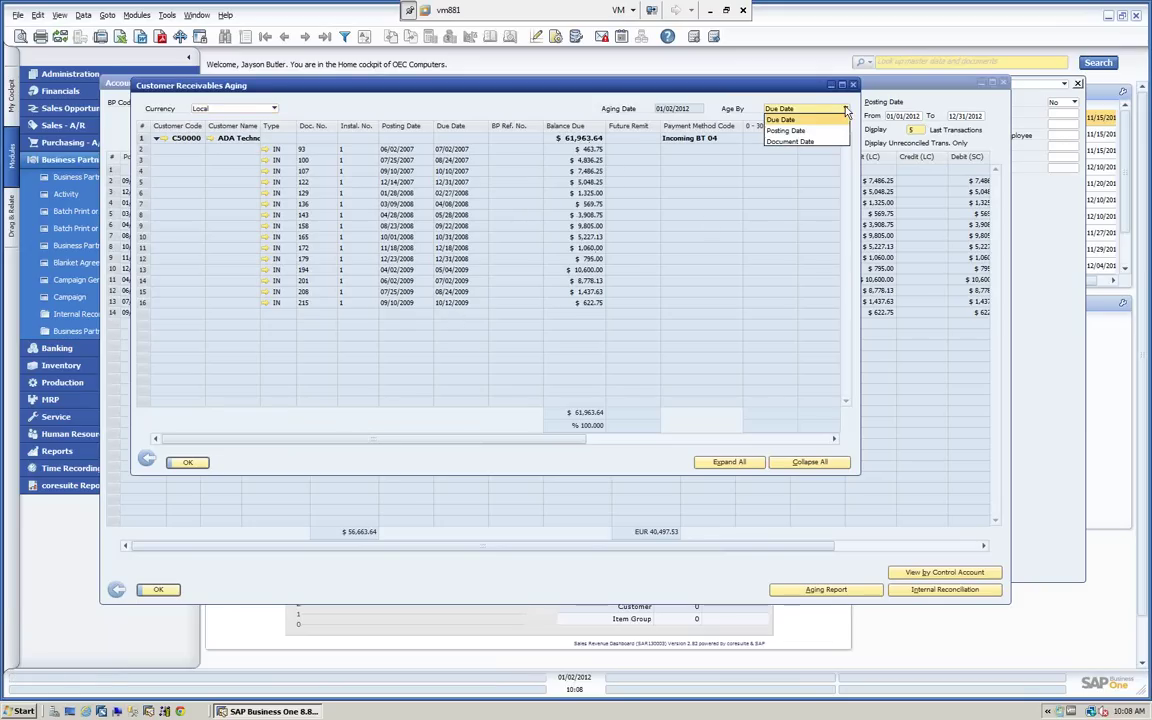
left_click(786, 148)
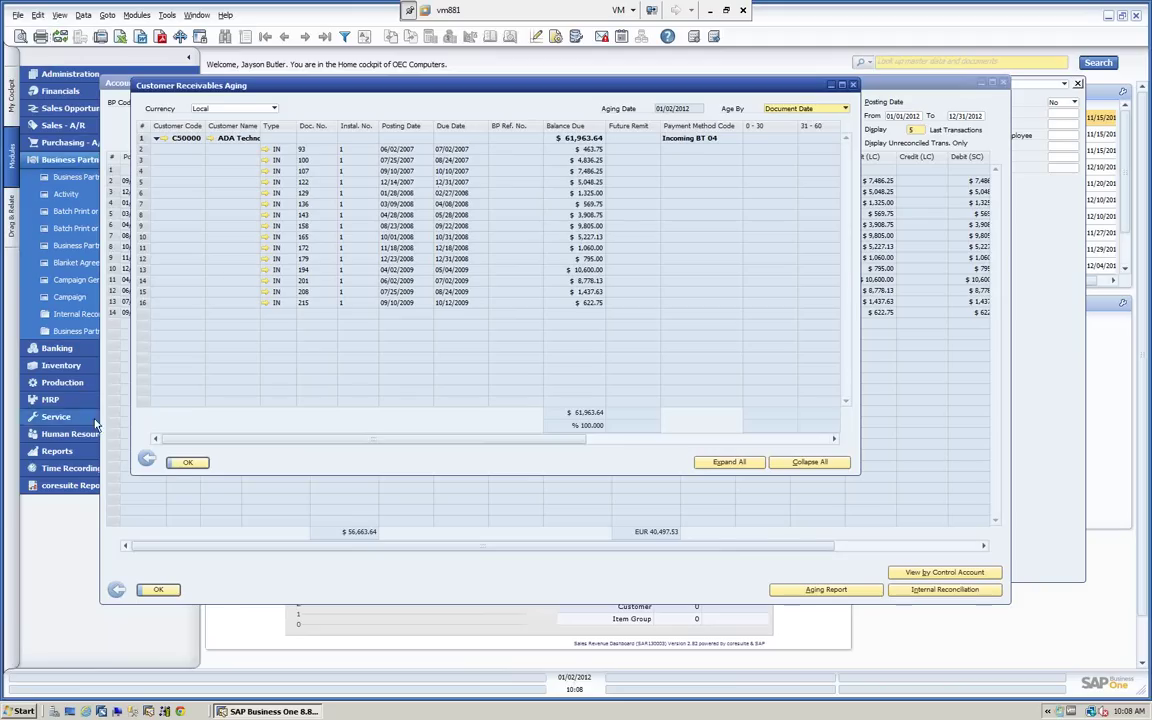
left_click(148, 460)
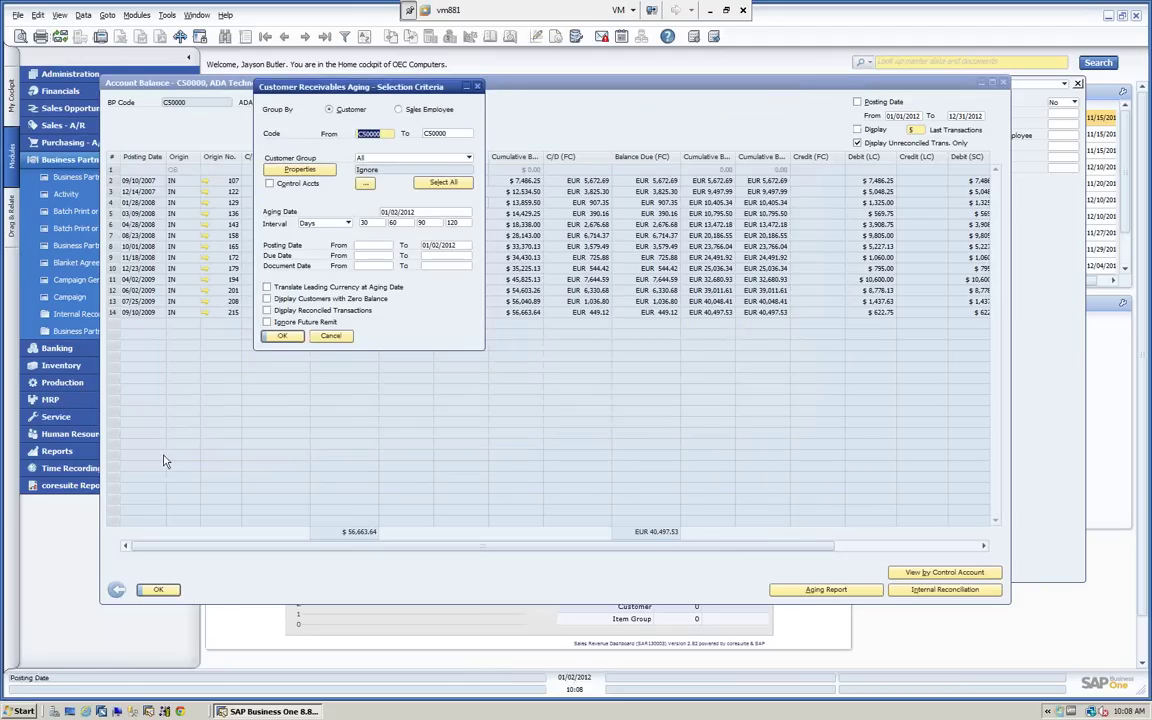
left_click(286, 337)
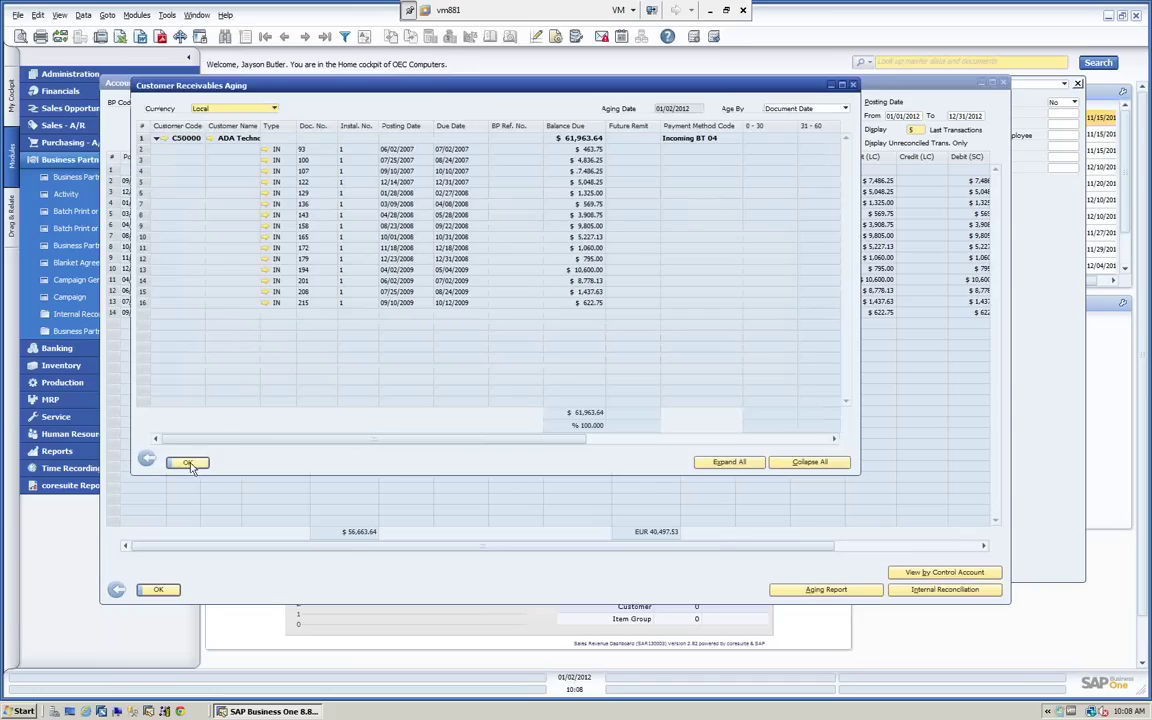
left_click(188, 464)
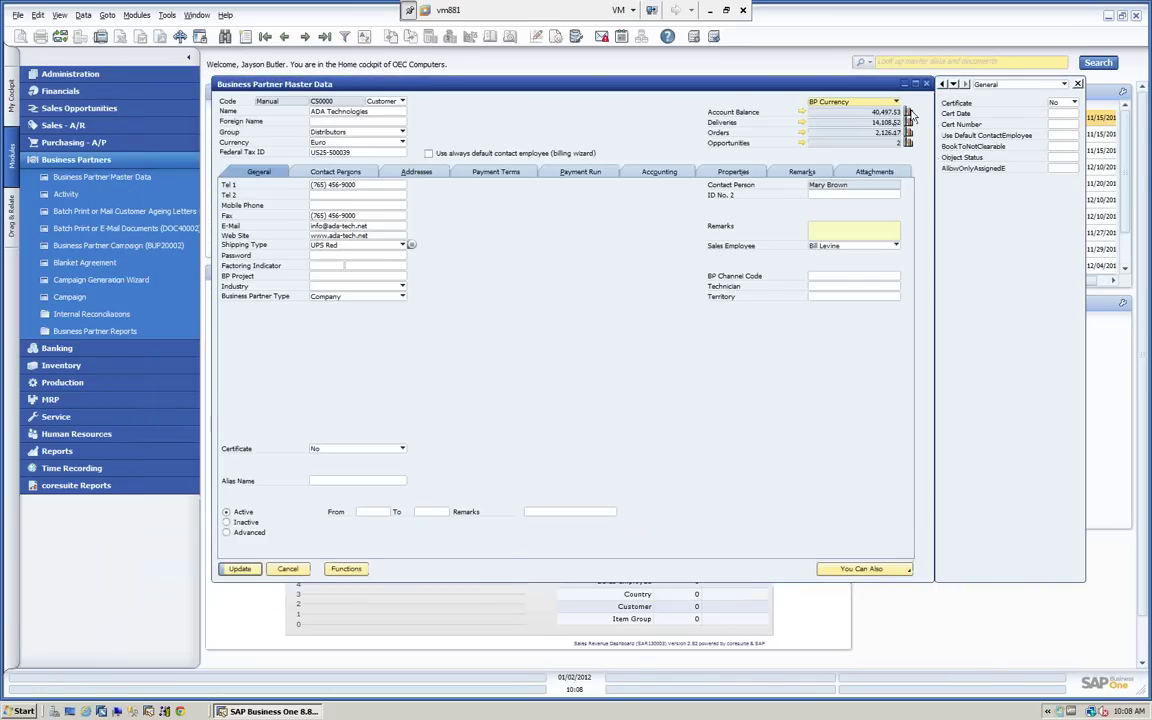
Review the customer's detailed sales analysis in a widened window, comparing the Line, Draw Line and Bar Graph diagrams, and close it
left_click(908, 114)
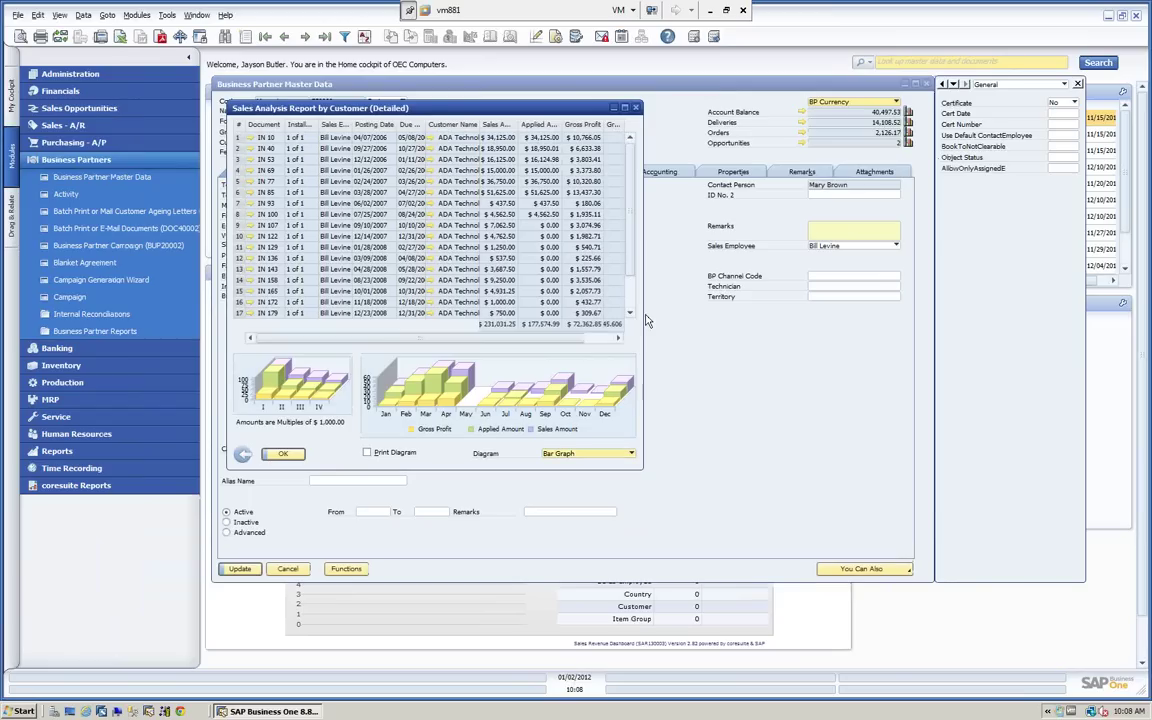
left_click_drag(642, 314, 1045, 304)
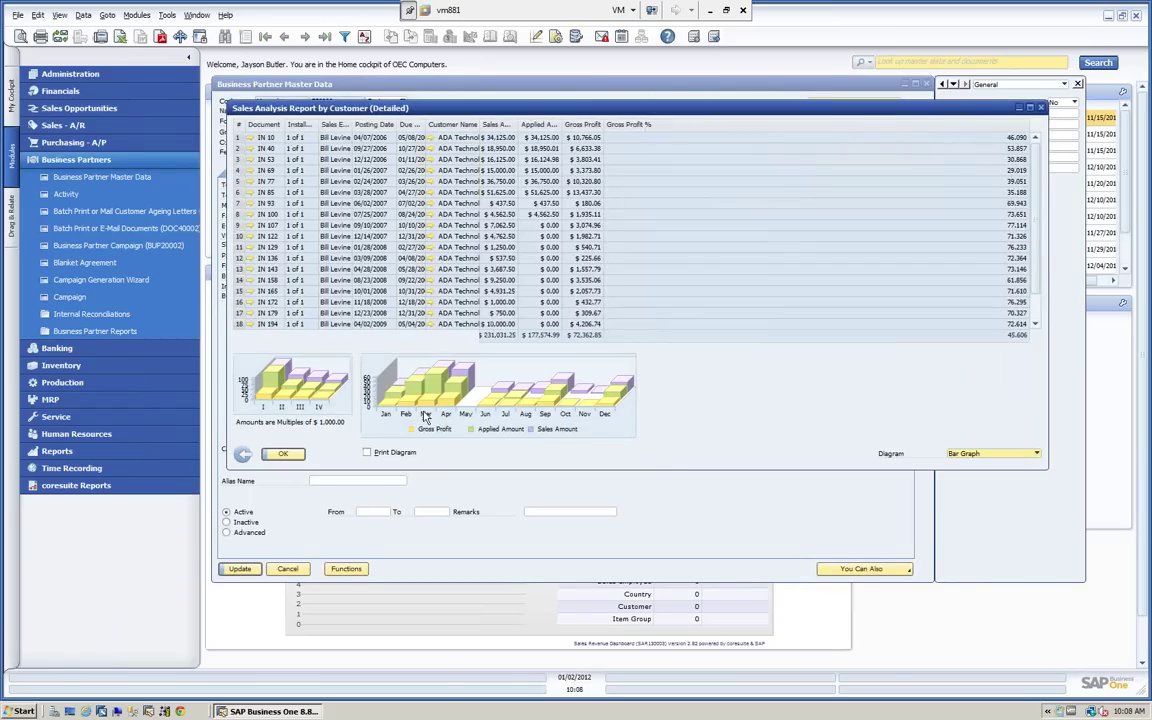
left_click(1036, 454)
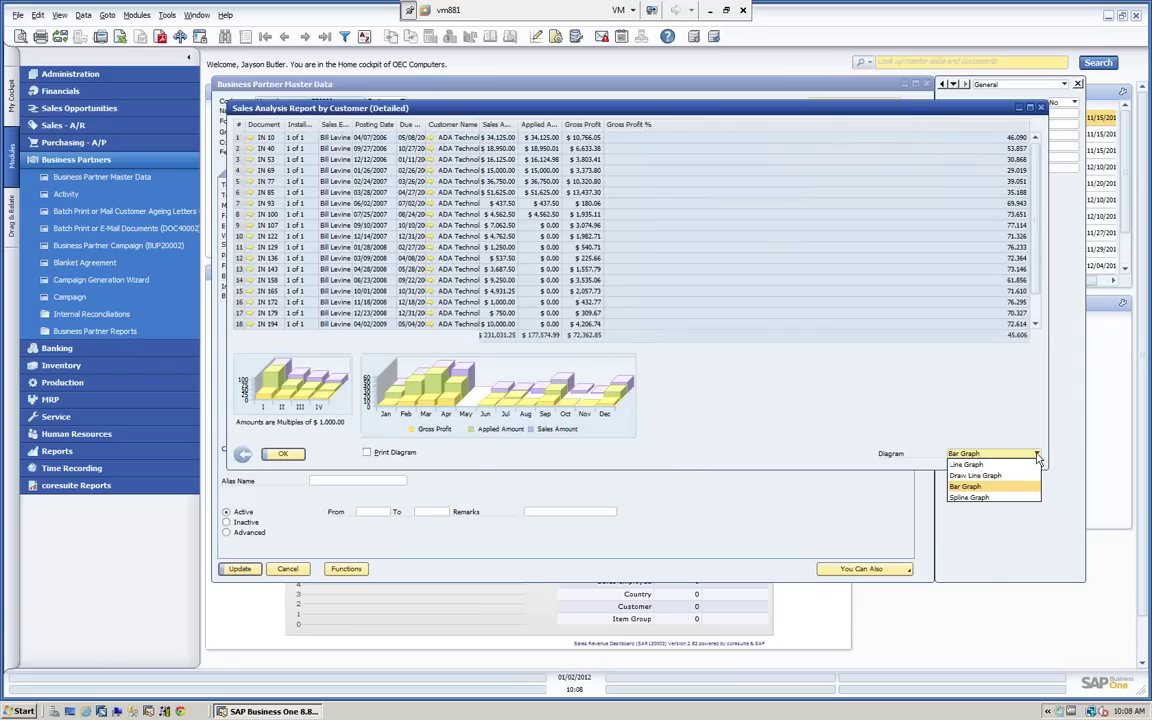
left_click(966, 466)
left_click(1038, 455)
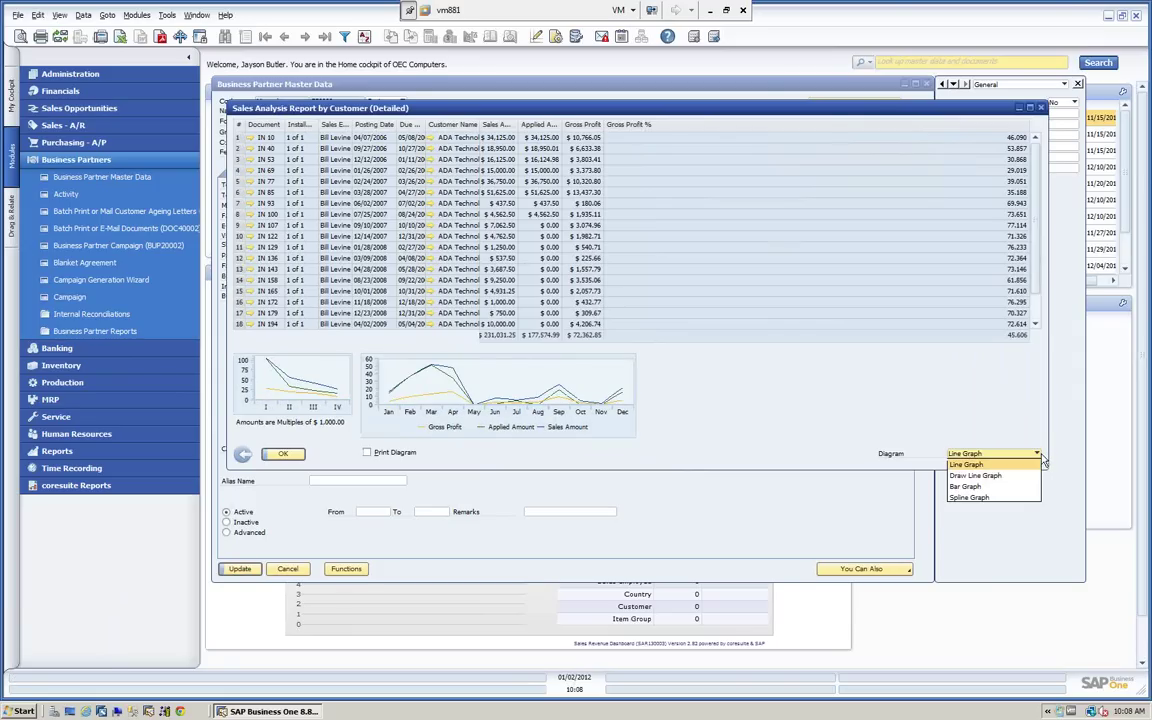
left_click(976, 475)
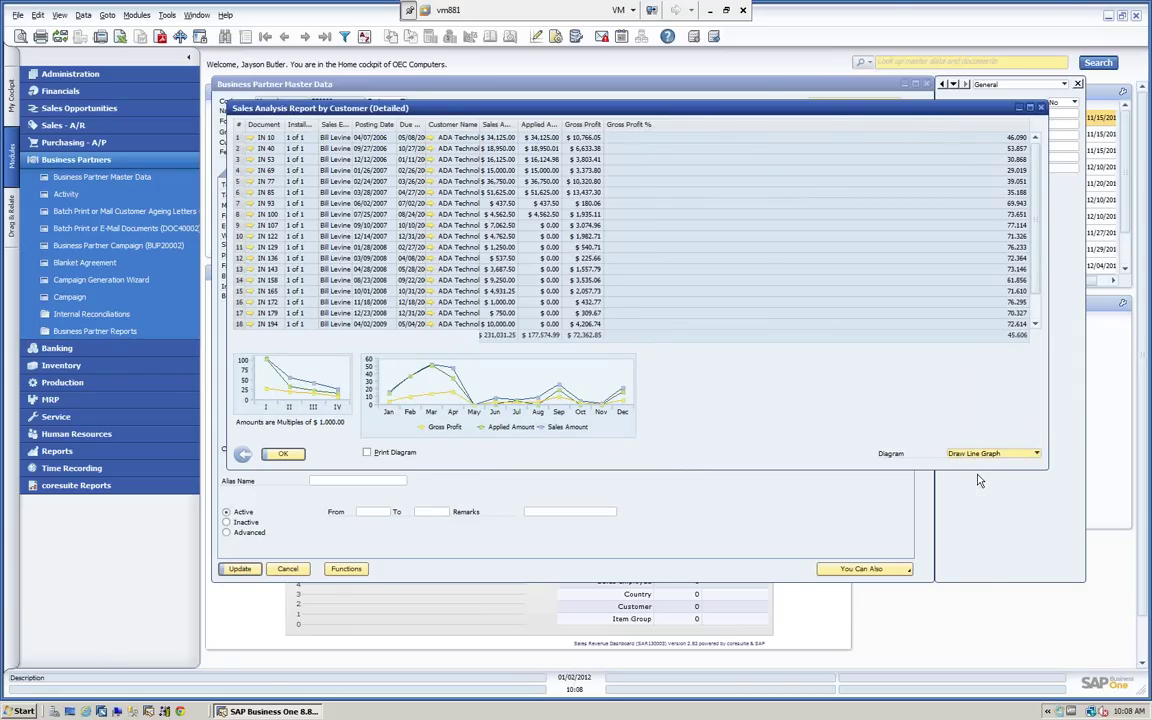
left_click(1036, 454)
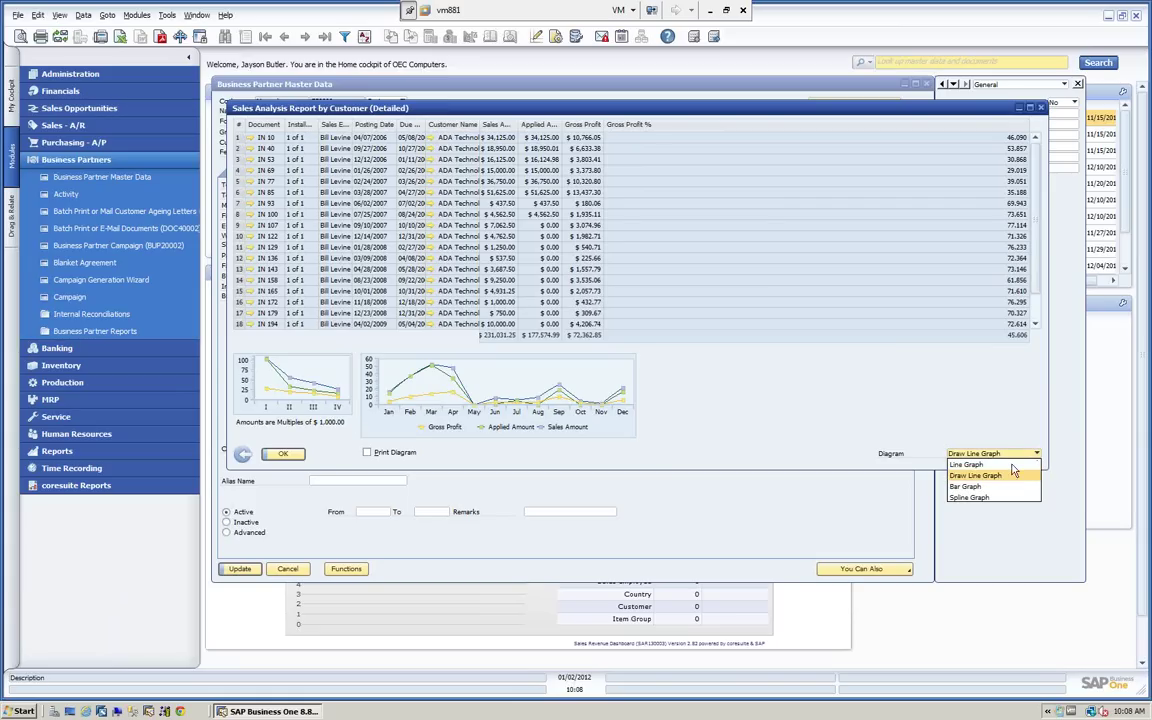
left_click(968, 486)
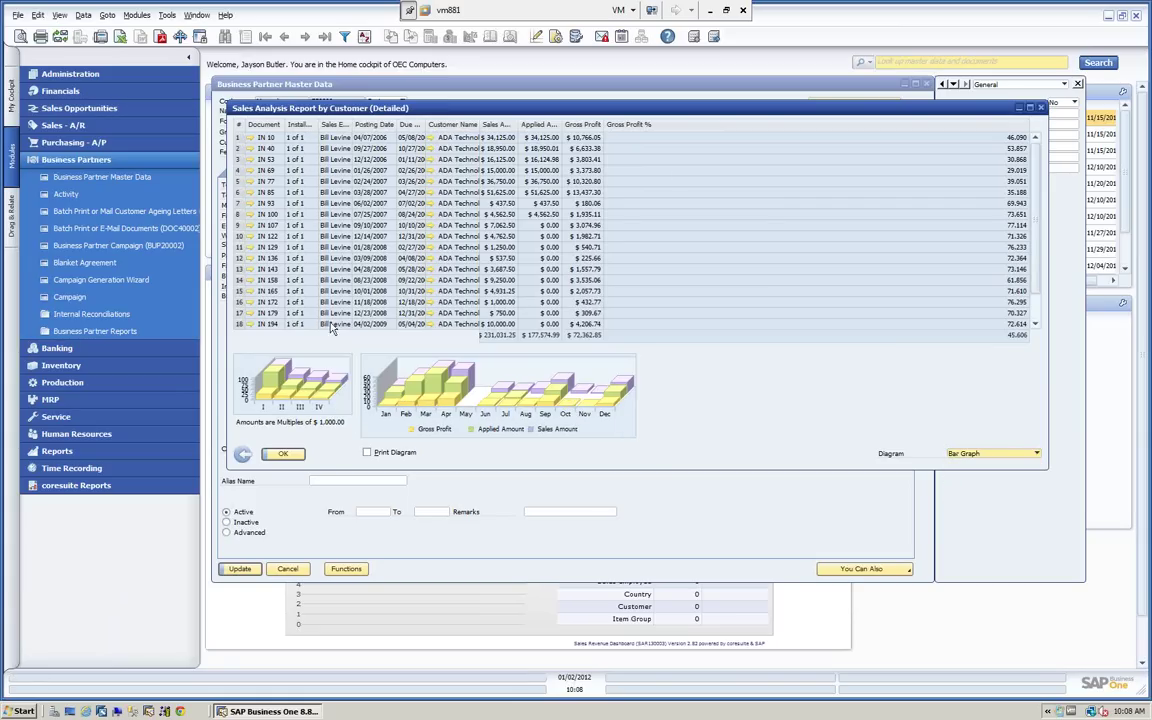
left_click(283, 456)
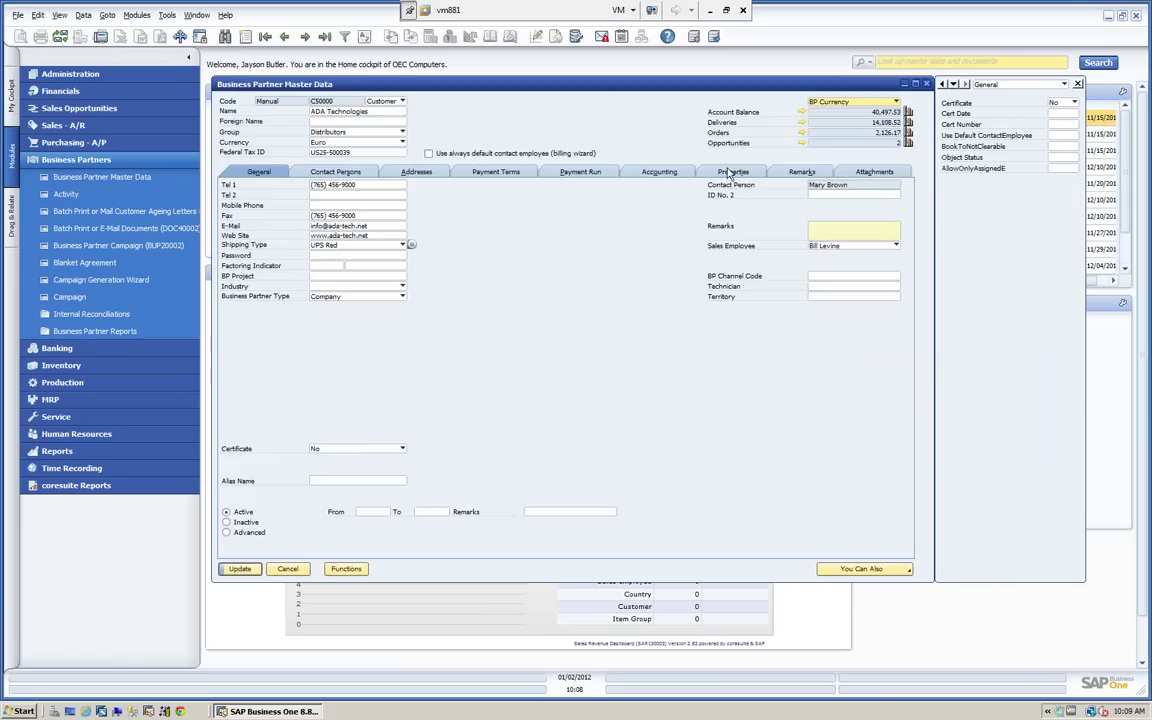
Examine the customer's opportunities report and the details of opportunity 55 in an enlarged window, and close the opportunity
left_click(801, 143)
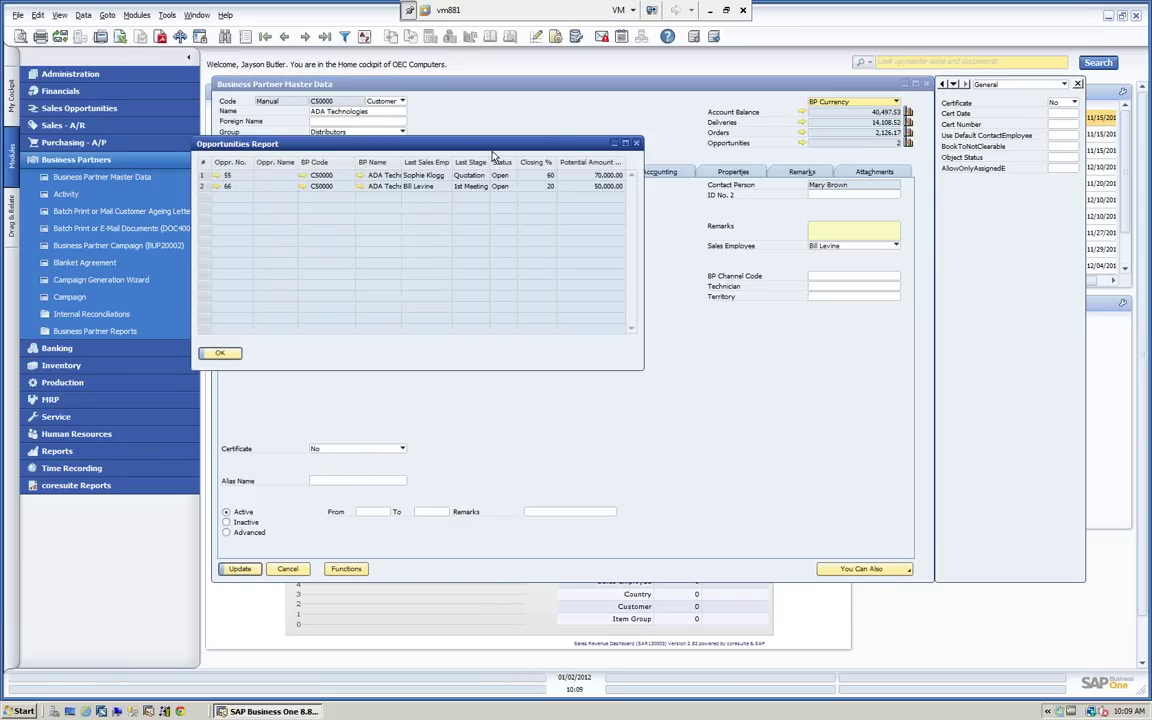
left_click_drag(493, 146, 599, 114)
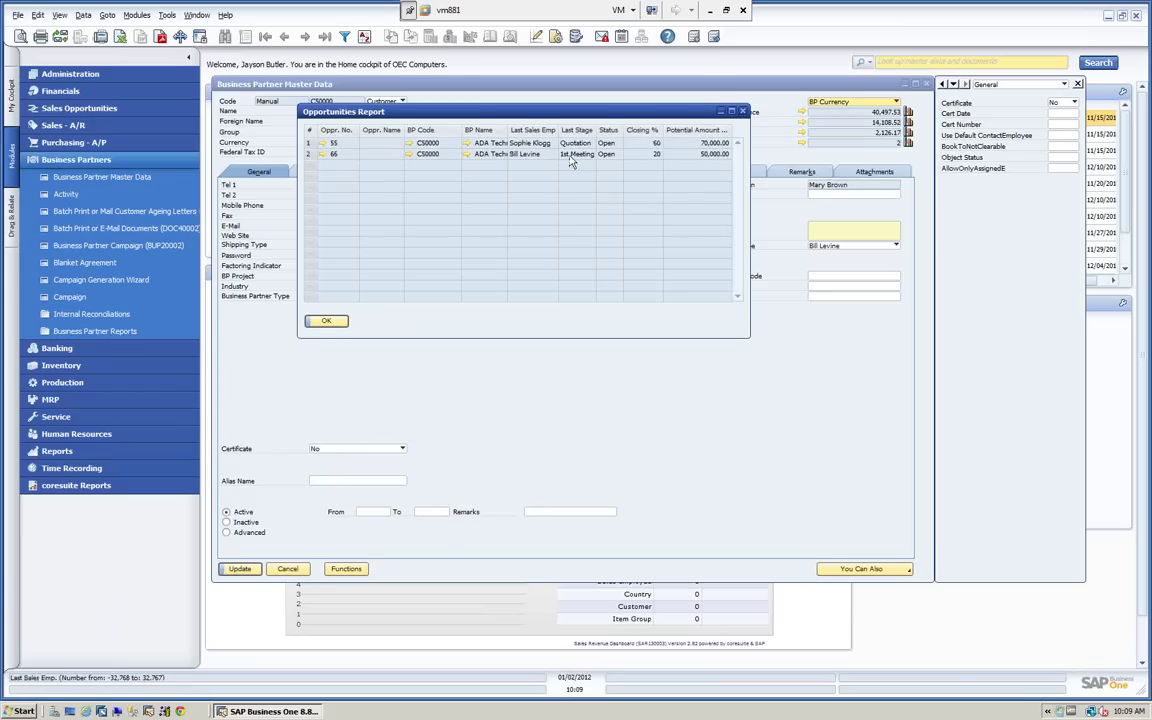
left_click(323, 145)
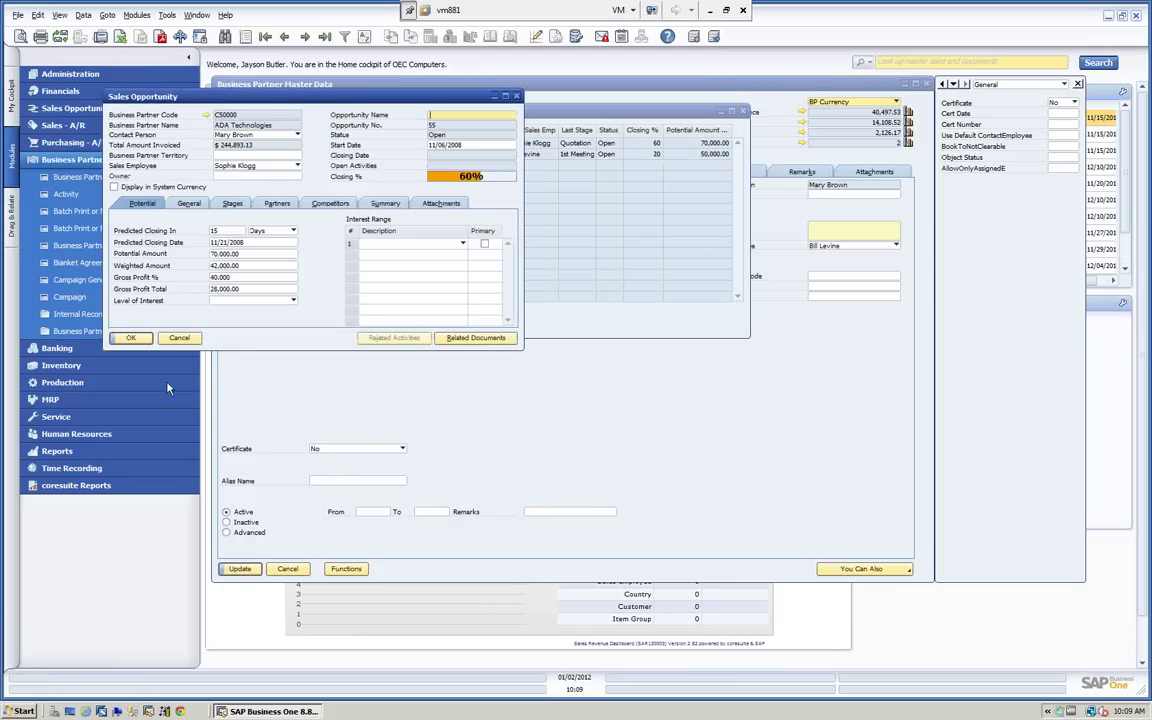
left_click(525, 357)
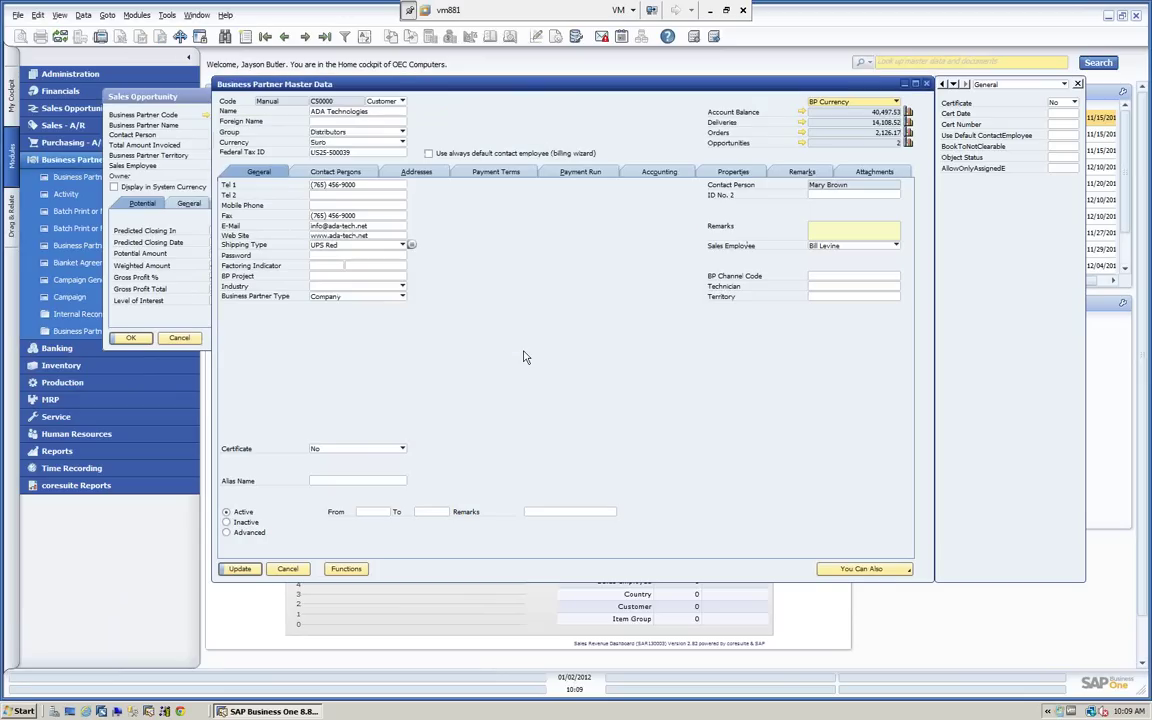
left_click(193, 97)
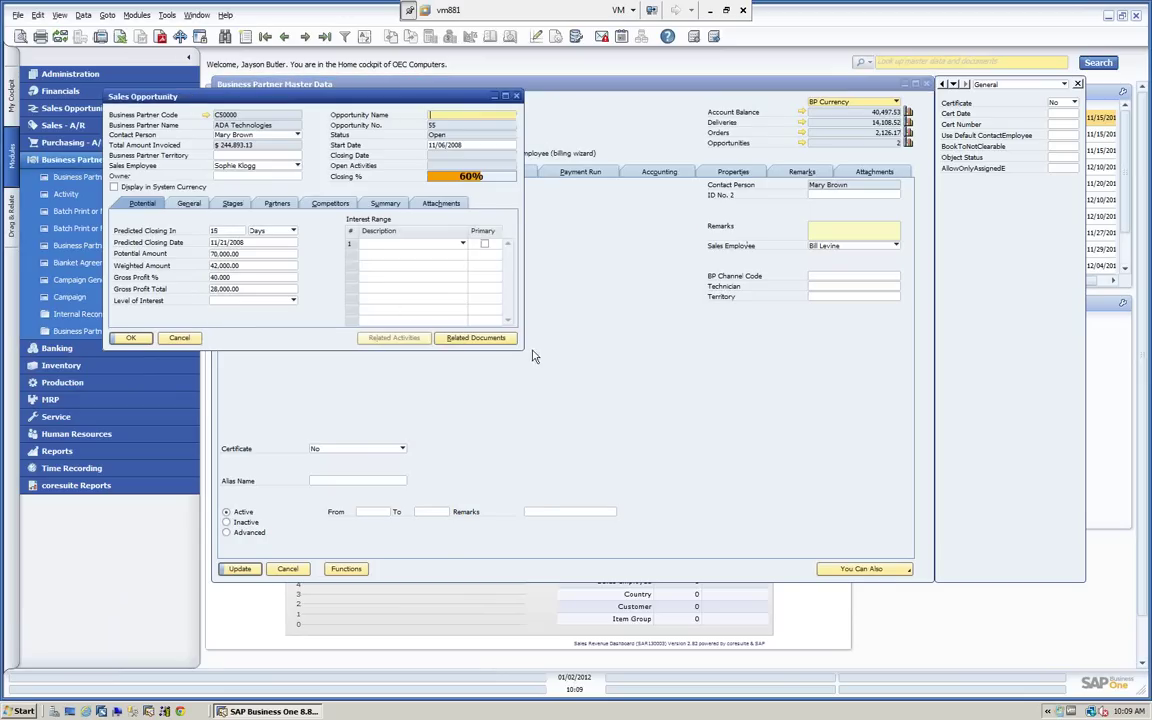
left_click_drag(521, 347, 840, 478)
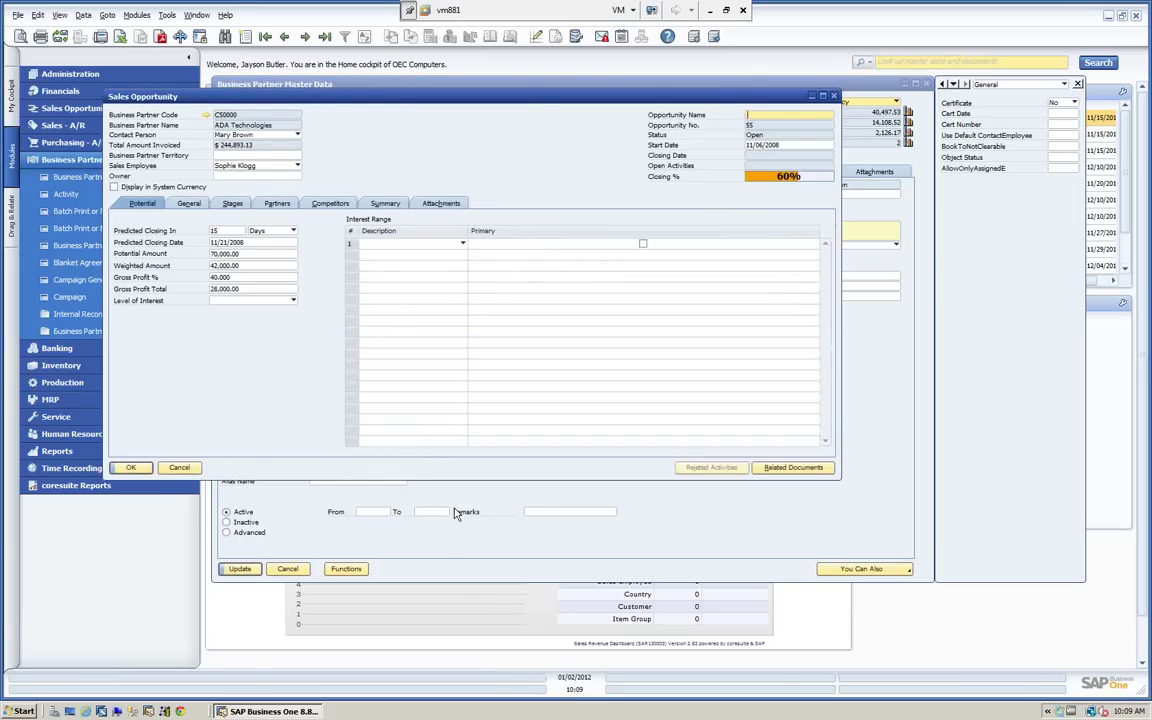
left_click(179, 467)
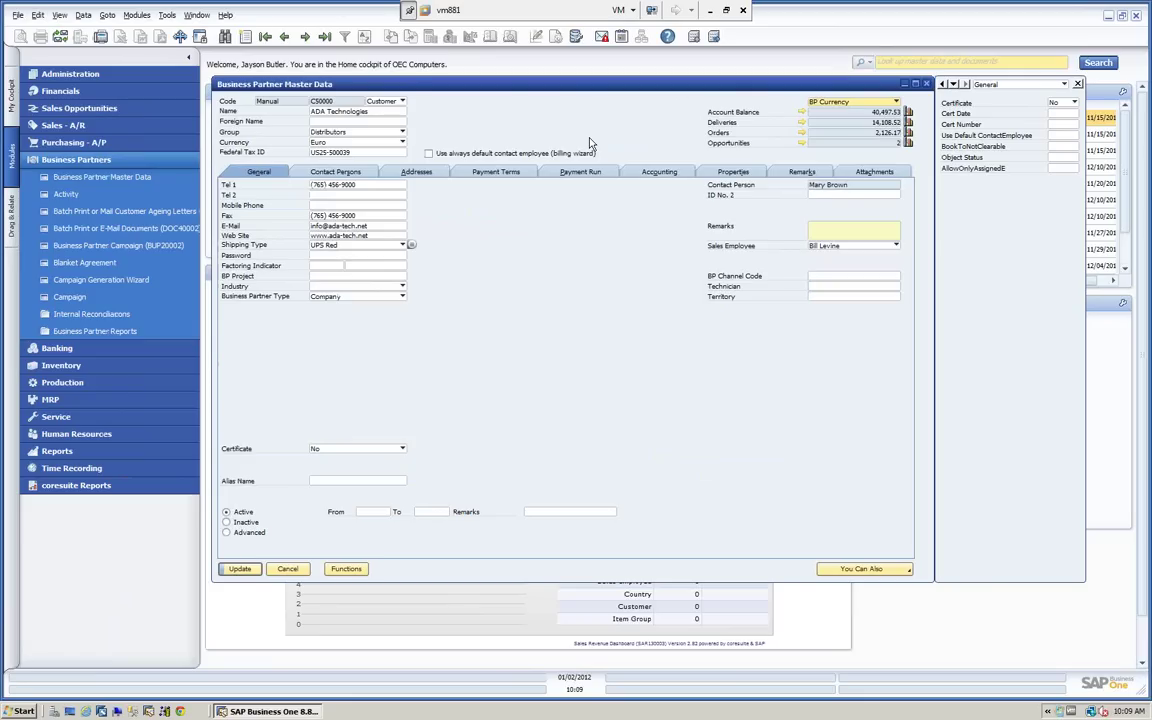
Inspect the follow-up phone call with the customer's contact in the calendar for 01/02/2012, and close the activity and calendar
left_click(622, 38)
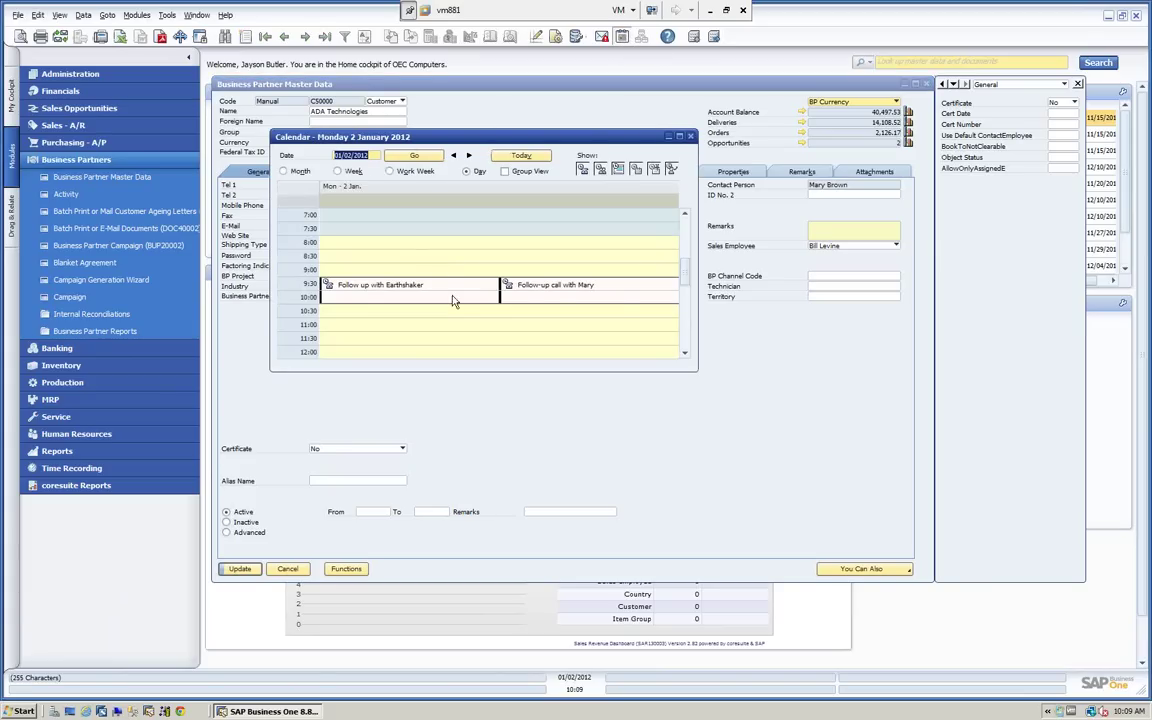
double_click(508, 289)
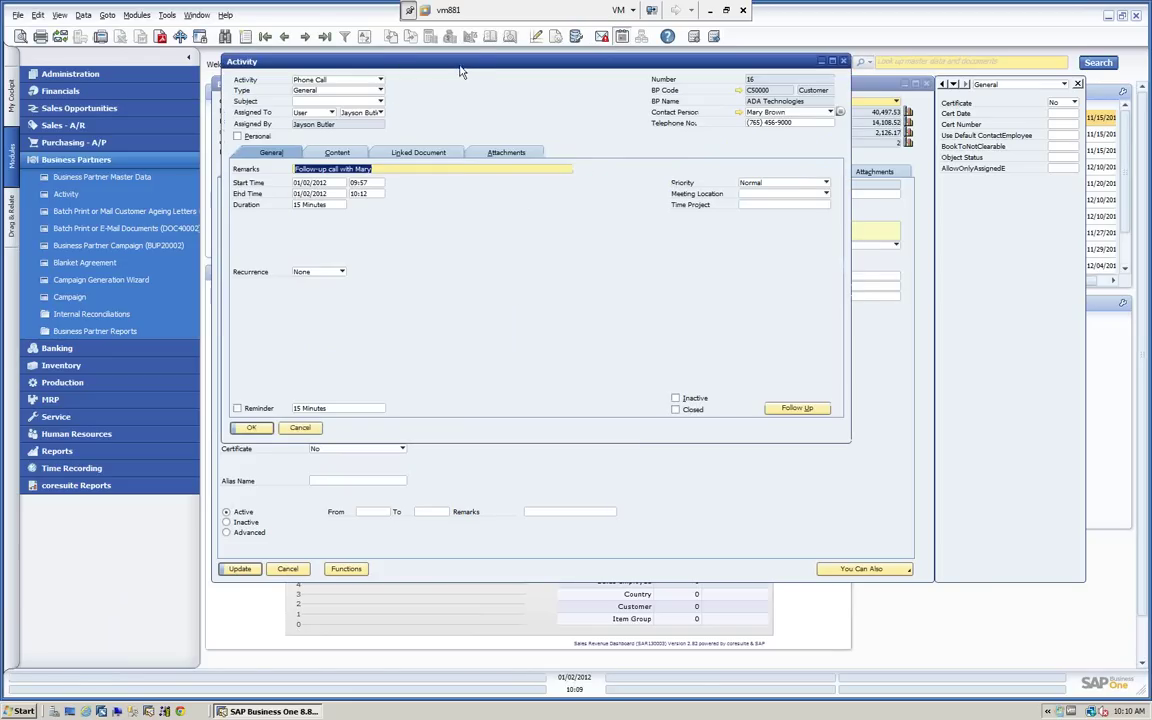
left_click_drag(460, 70, 493, 170)
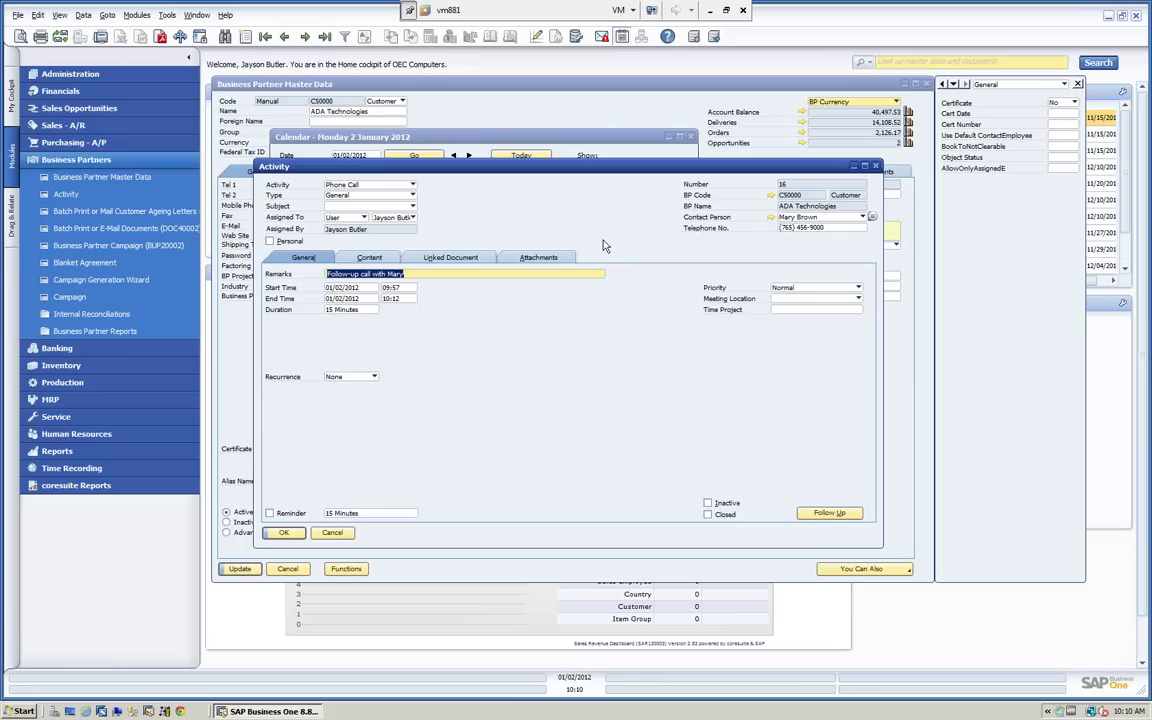
left_click(346, 533)
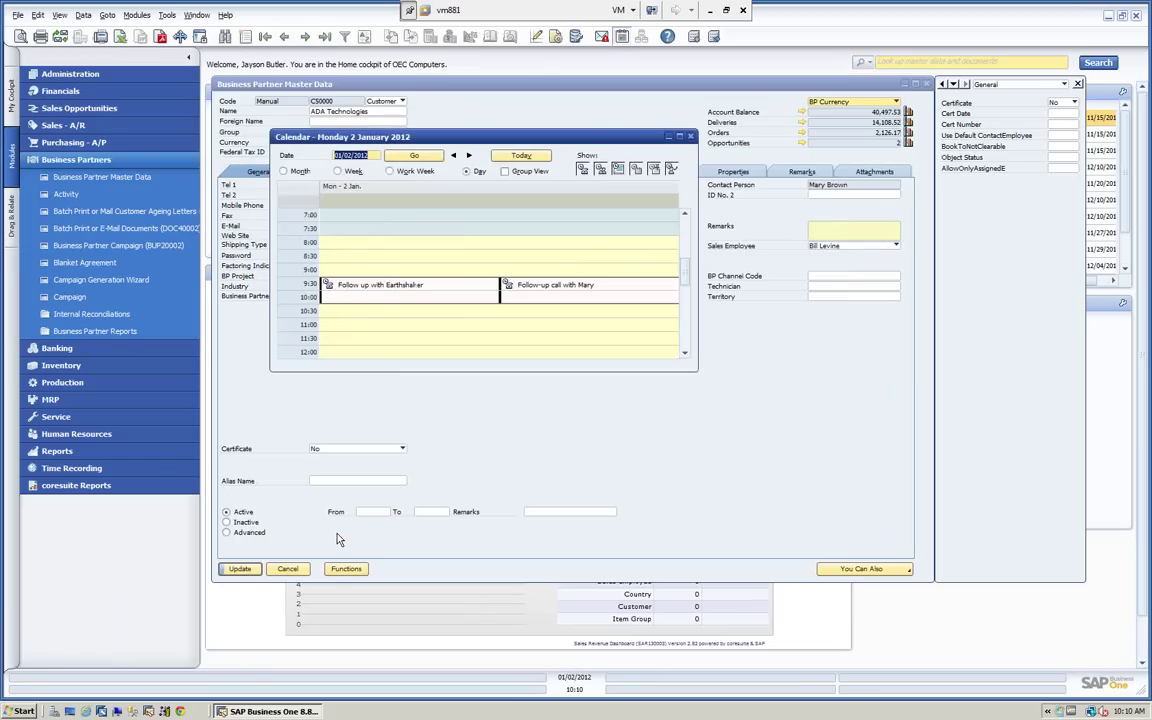
left_click(690, 137)
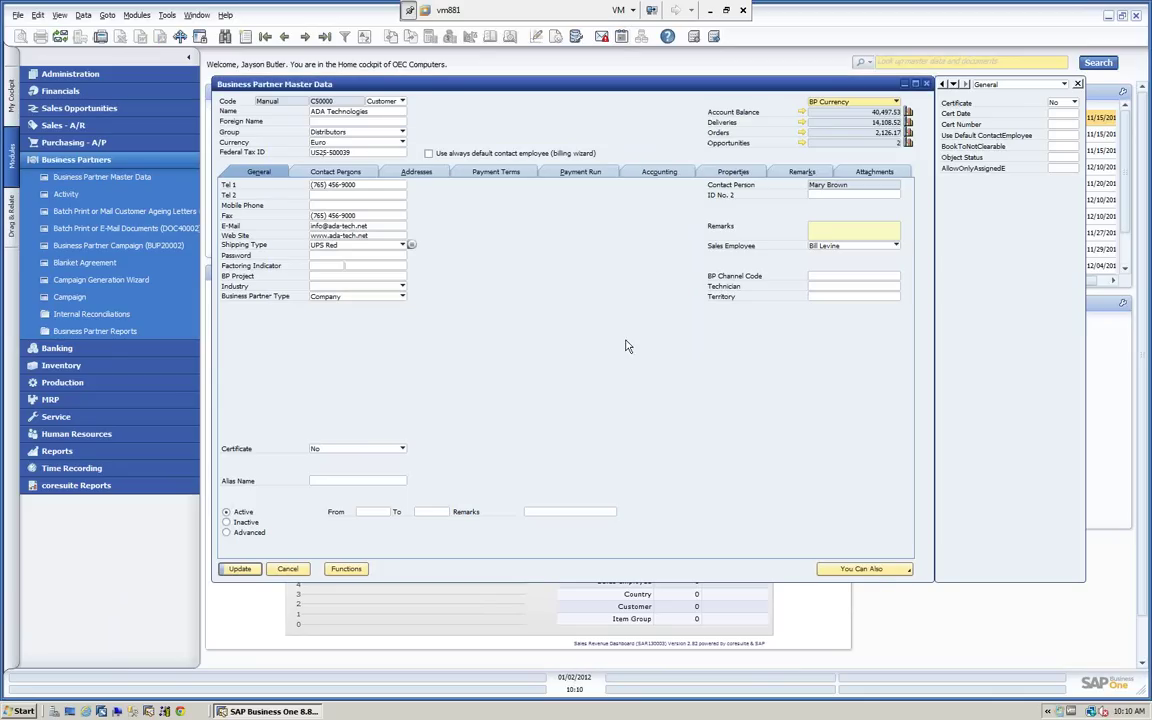
Create a related activity for the customer and keep Phone Call as the activity
left_click(885, 570)
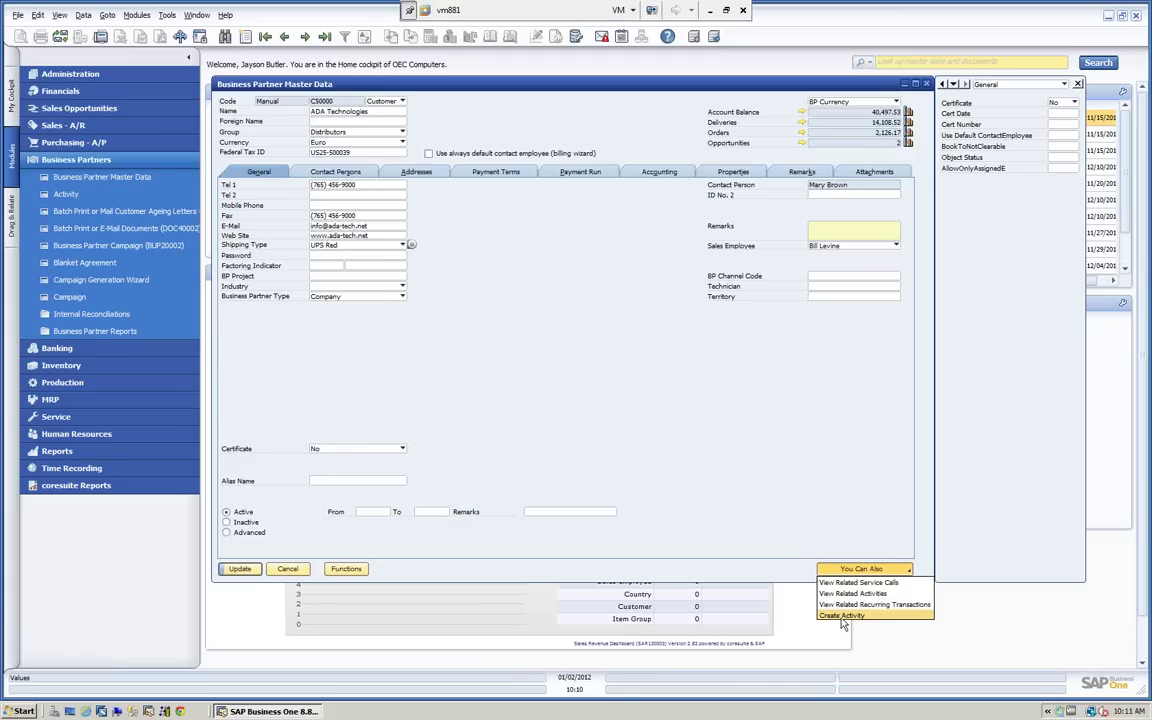
left_click(842, 615)
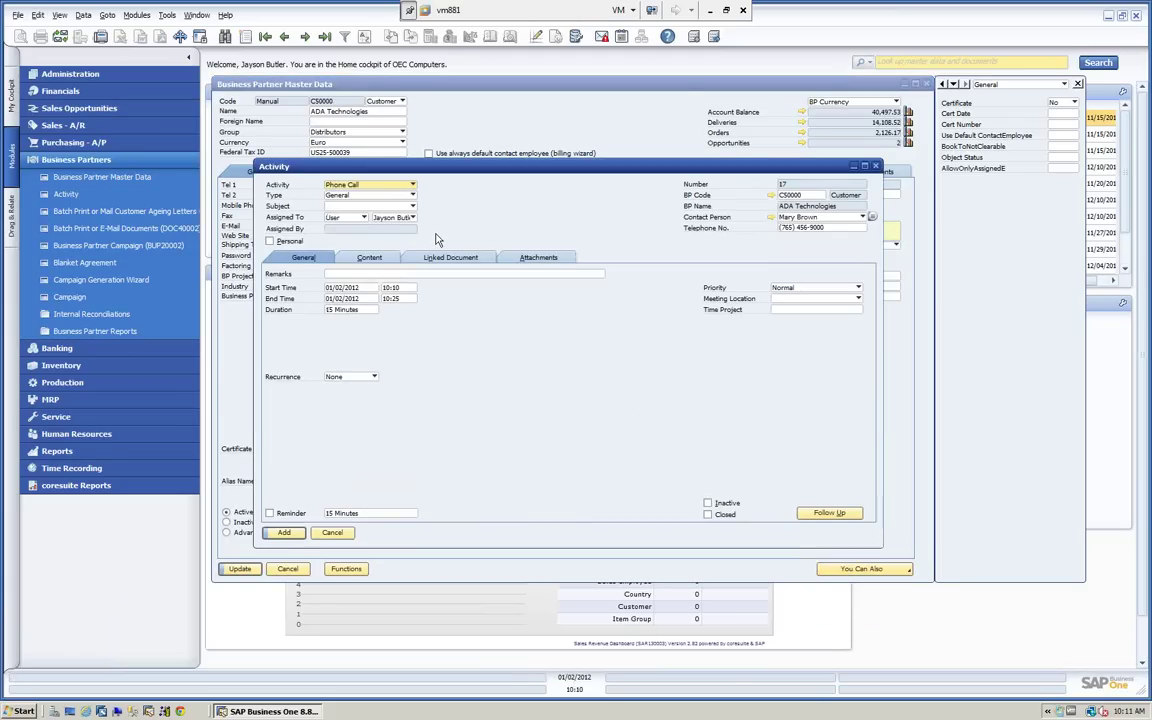
left_click(413, 186)
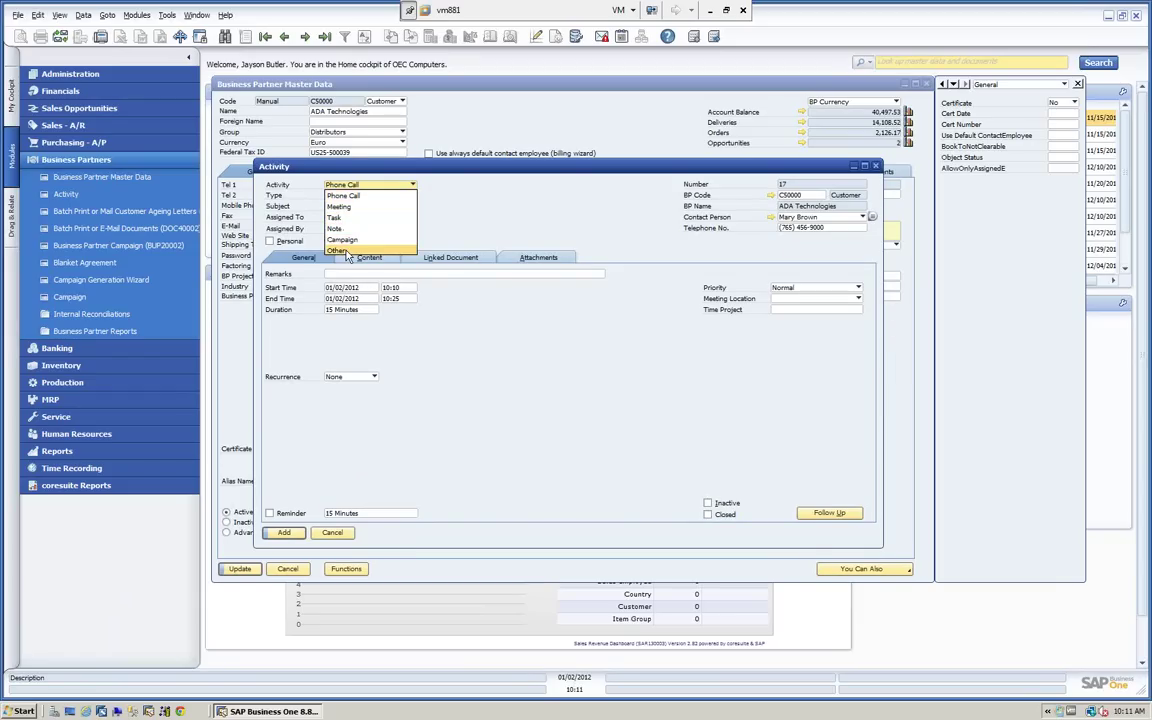
left_click(369, 193)
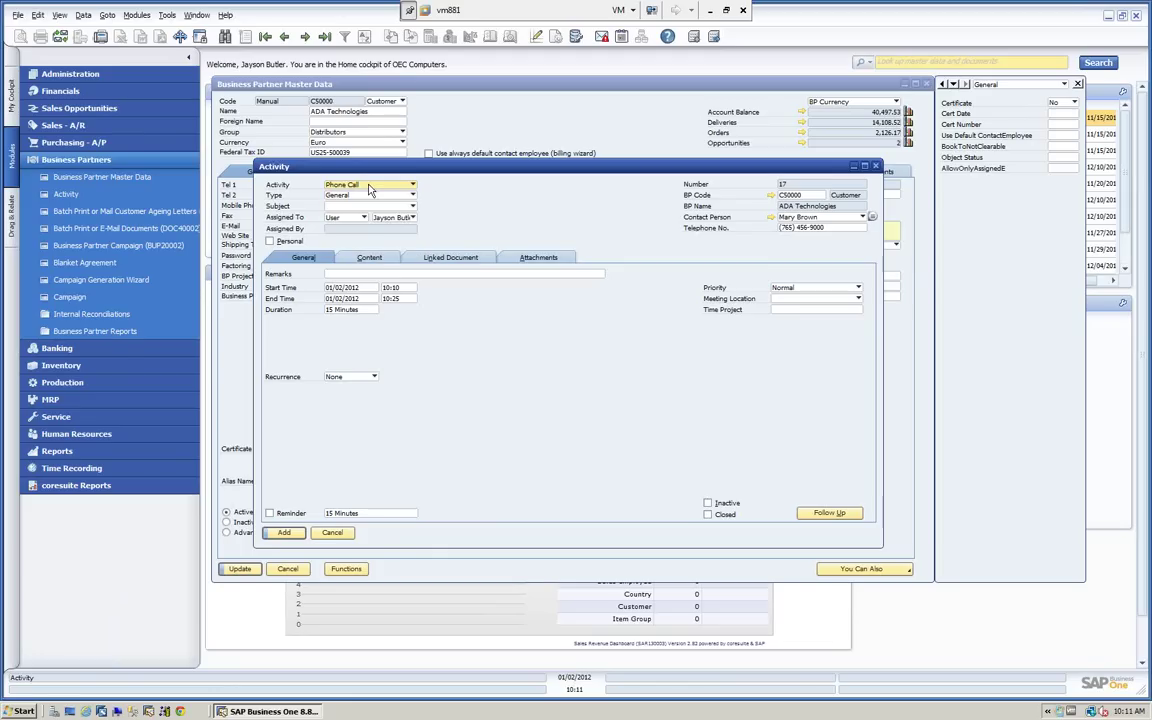
Check the activity types setup, and set the activity's type to Collections and its subject to Collection Call
left_click(413, 196)
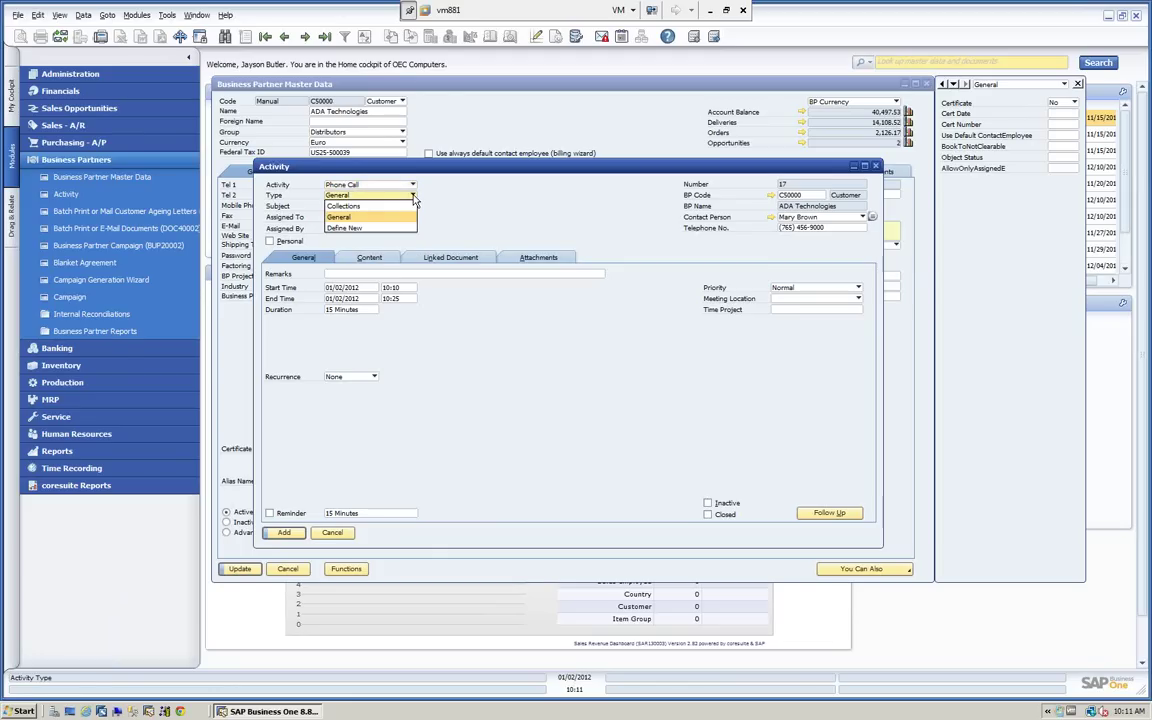
left_click(353, 229)
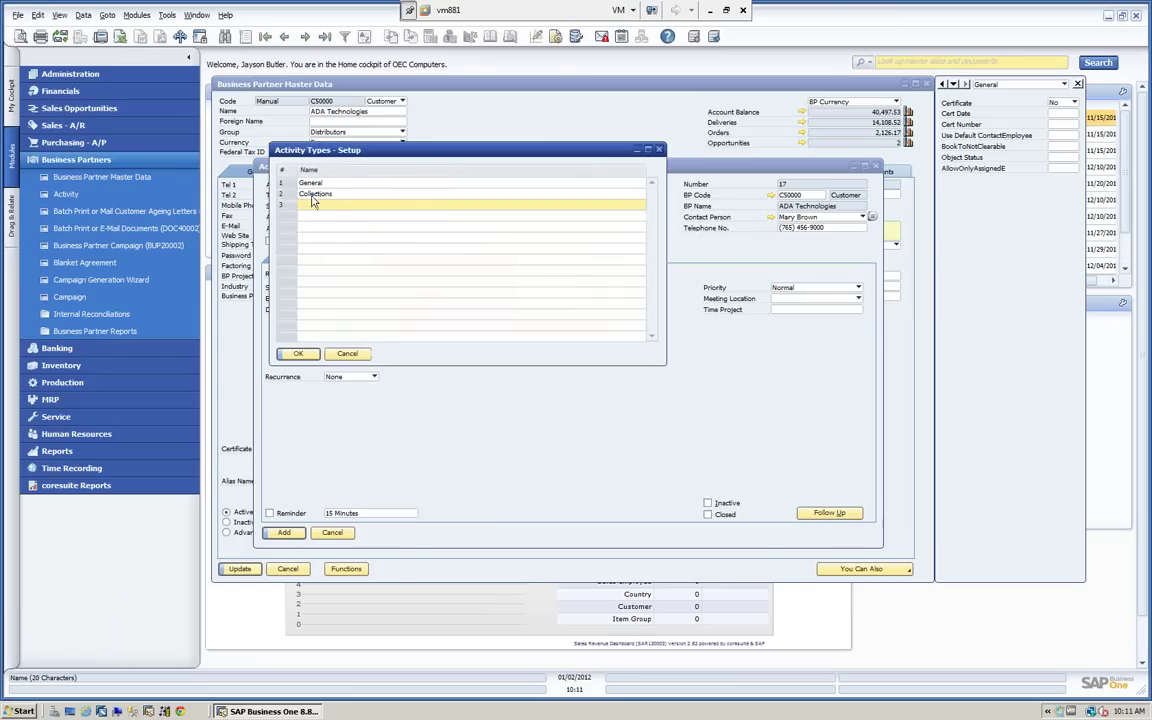
left_click(298, 354)
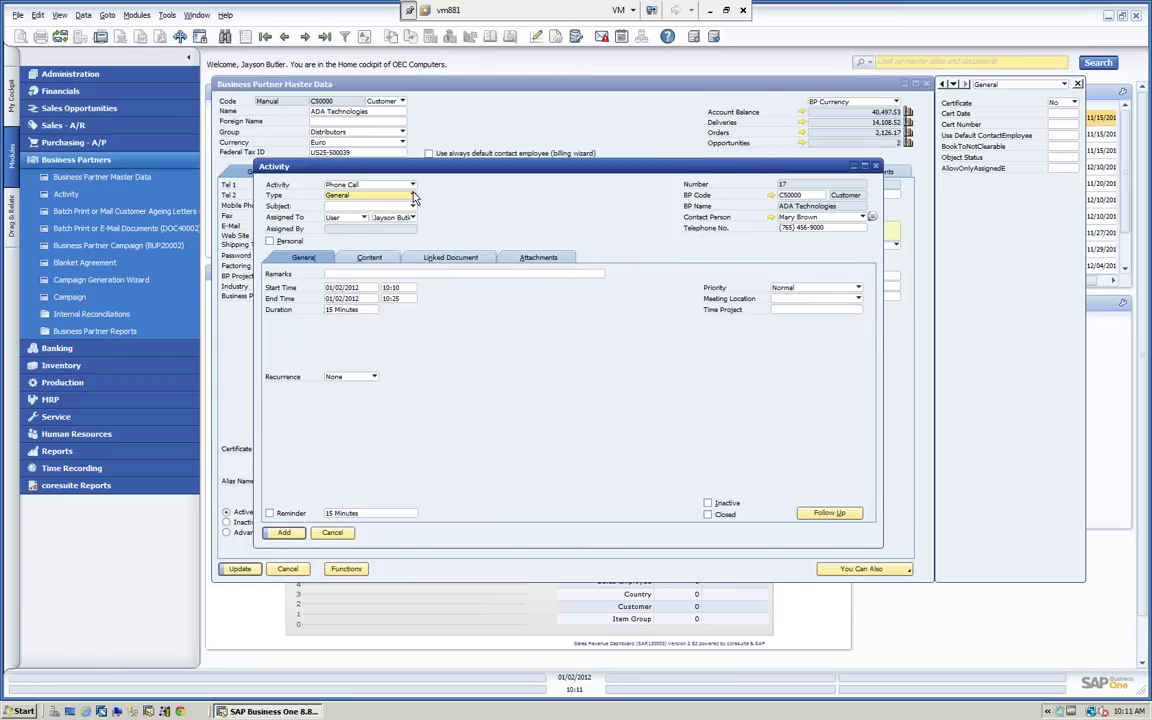
left_click(412, 196)
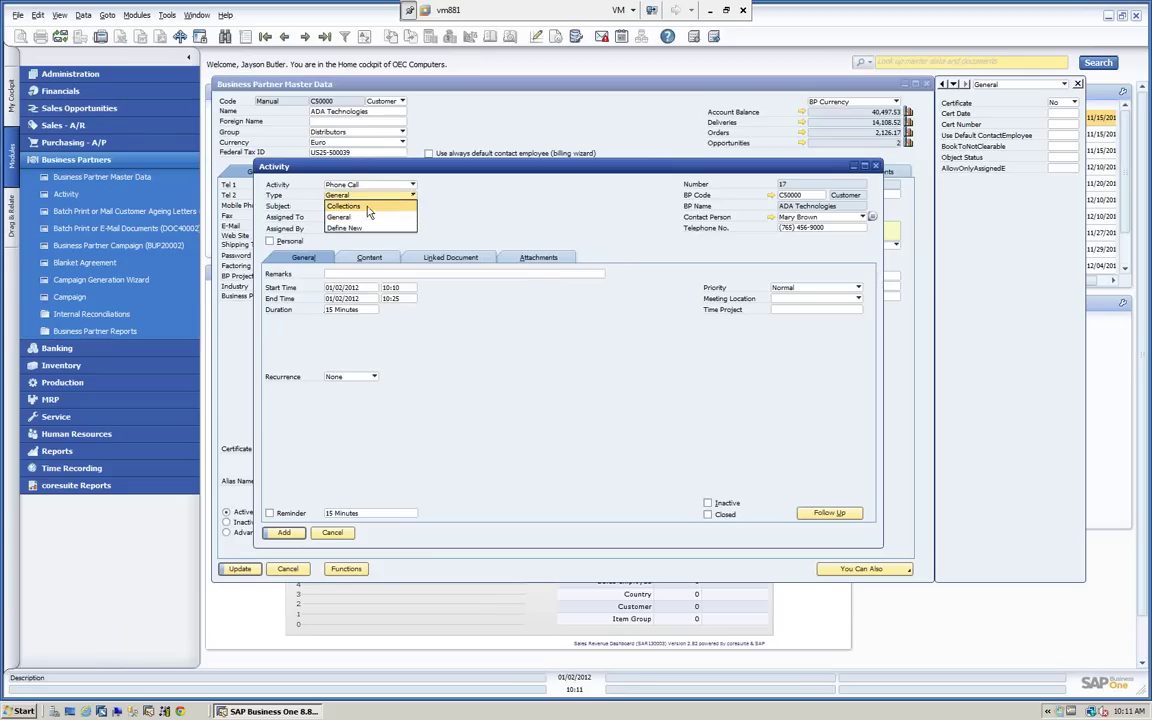
left_click(351, 207)
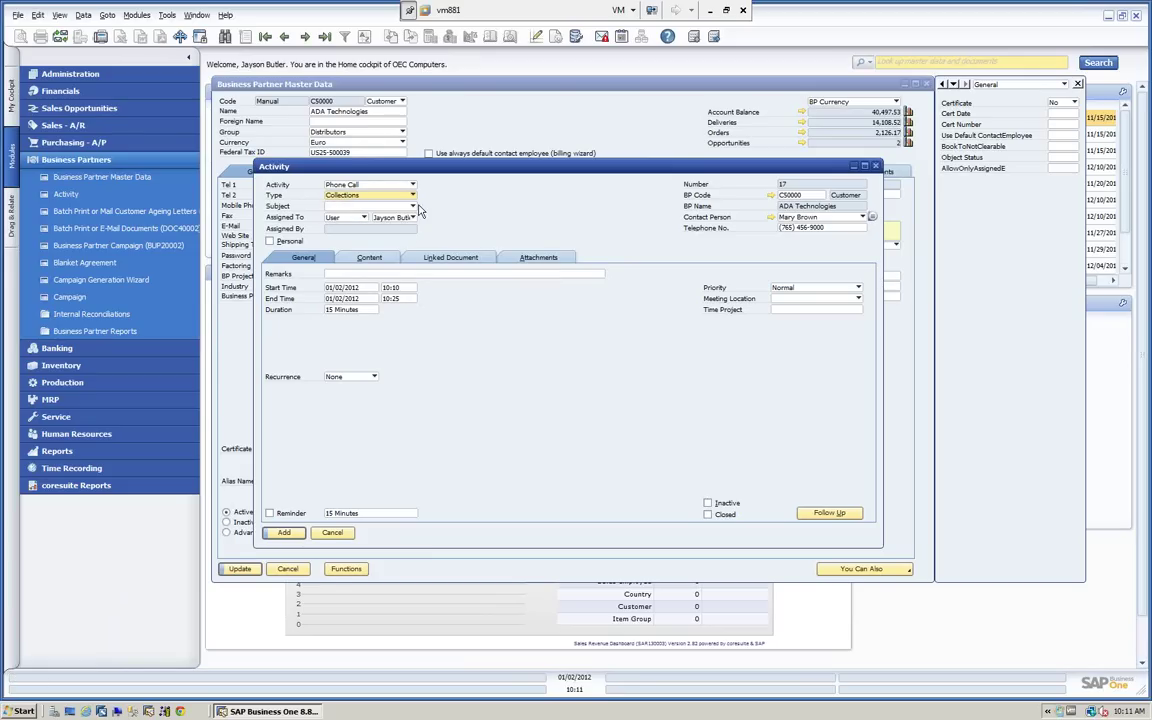
left_click(412, 207)
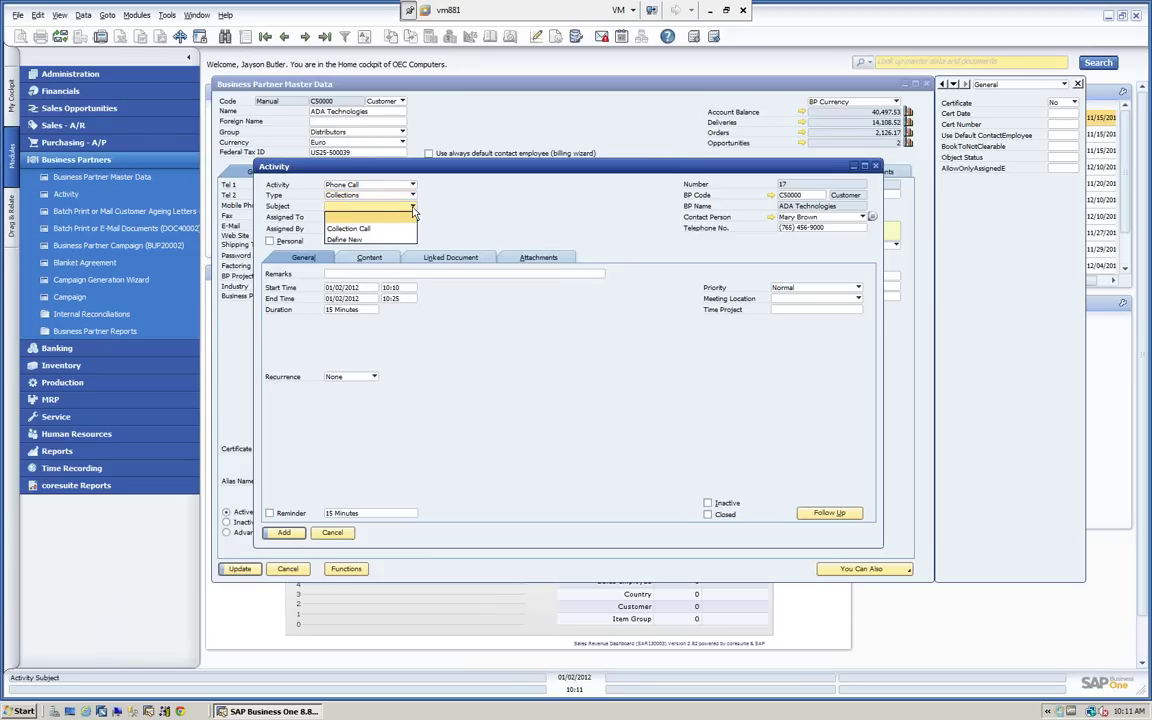
left_click(355, 230)
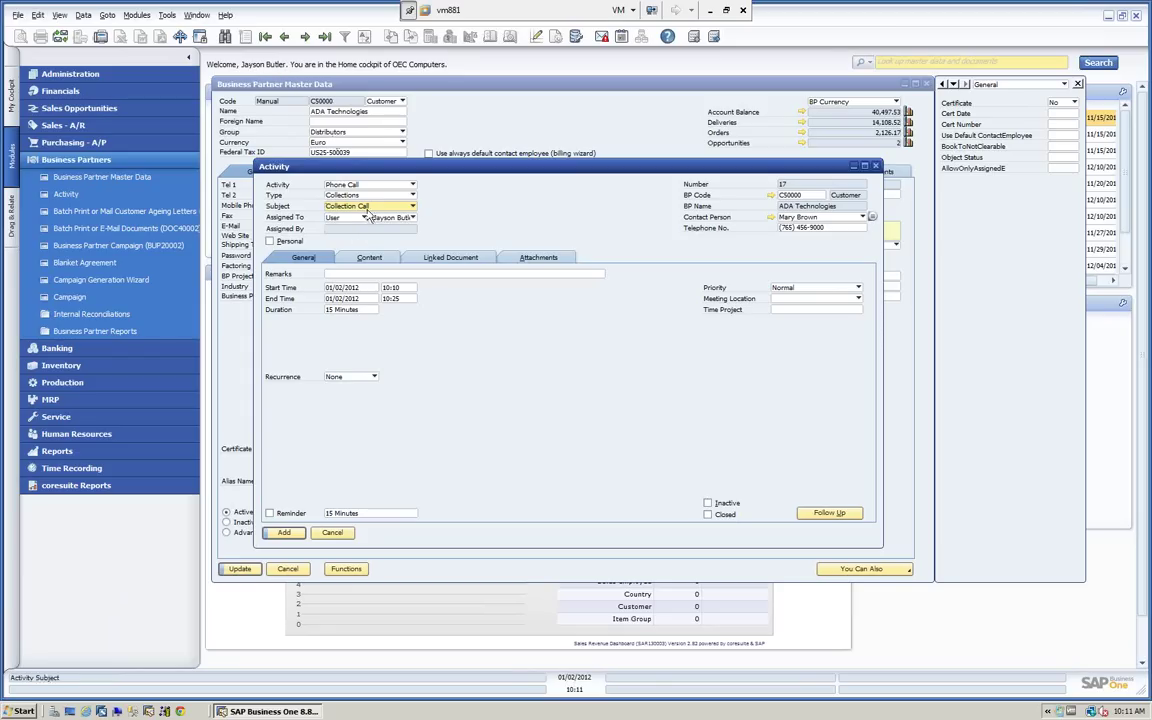
Review the assignee choices, keeping the activity assigned to the current user, and select the customer's contact person
left_click(363, 217)
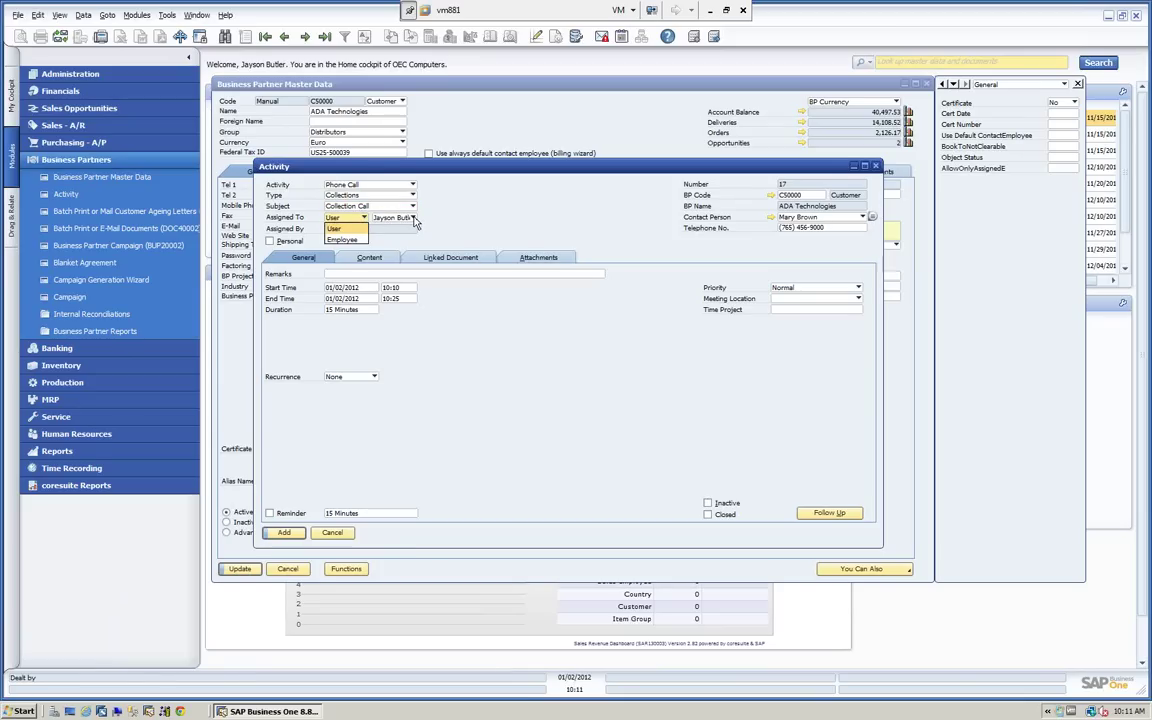
left_click(398, 218)
left_click(413, 218)
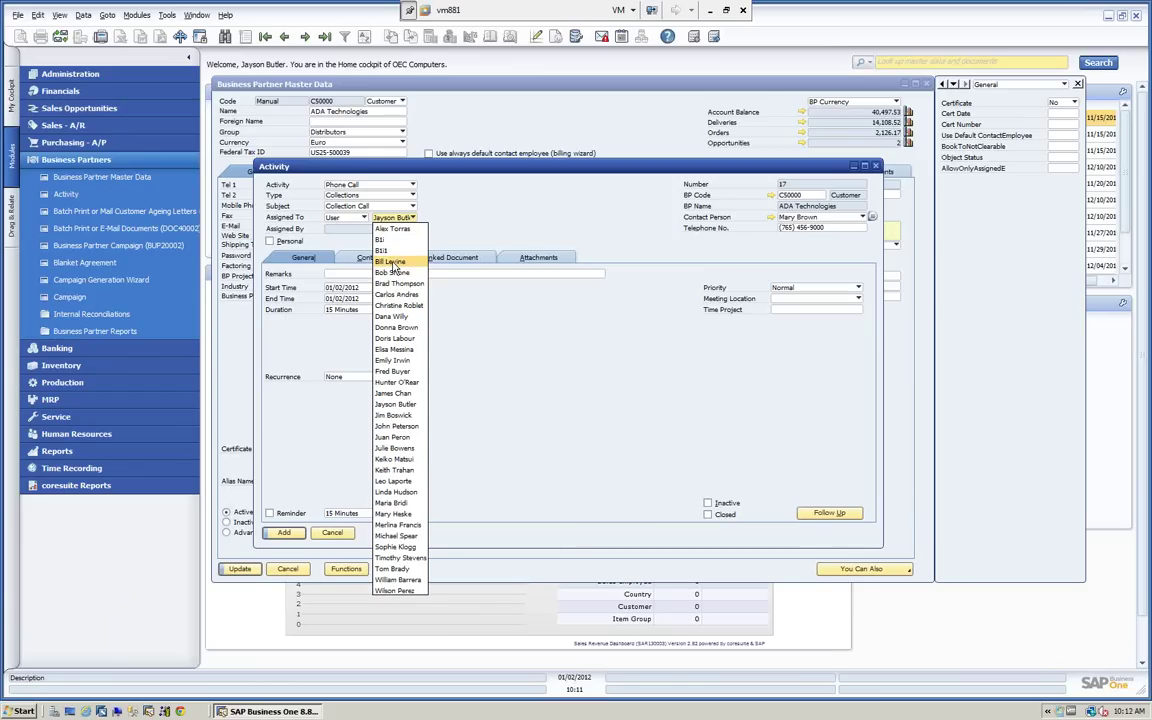
left_click(408, 217)
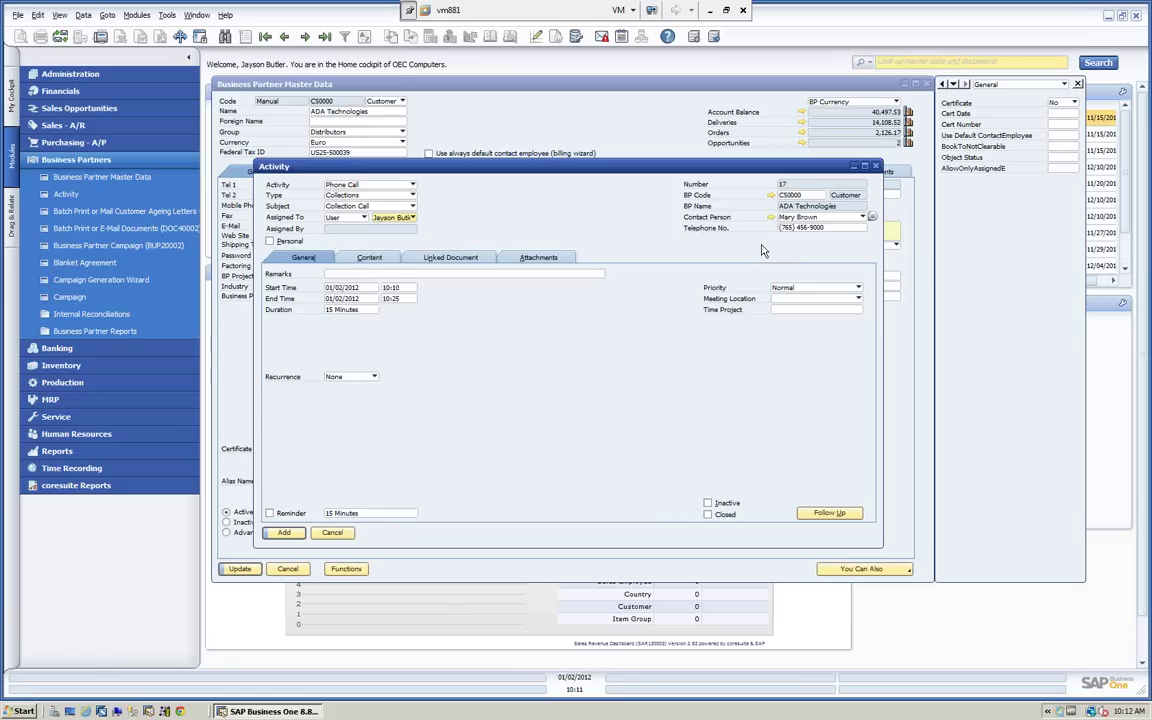
left_click_drag(598, 164, 584, 191)
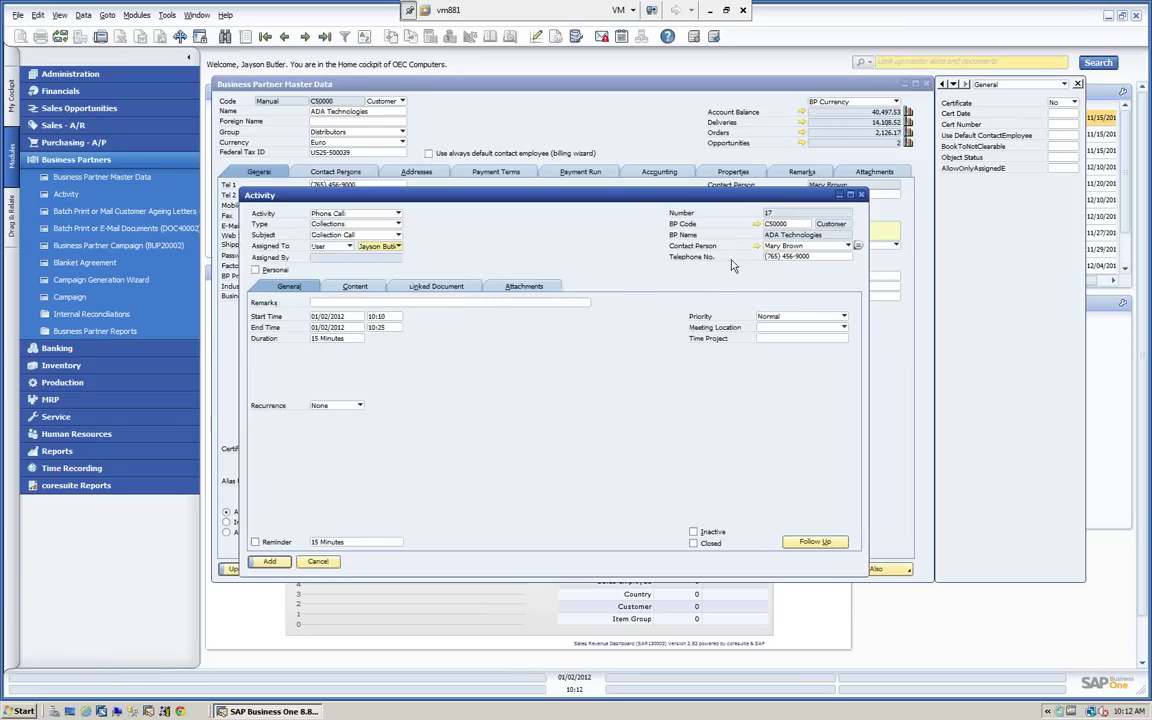
left_click(848, 246)
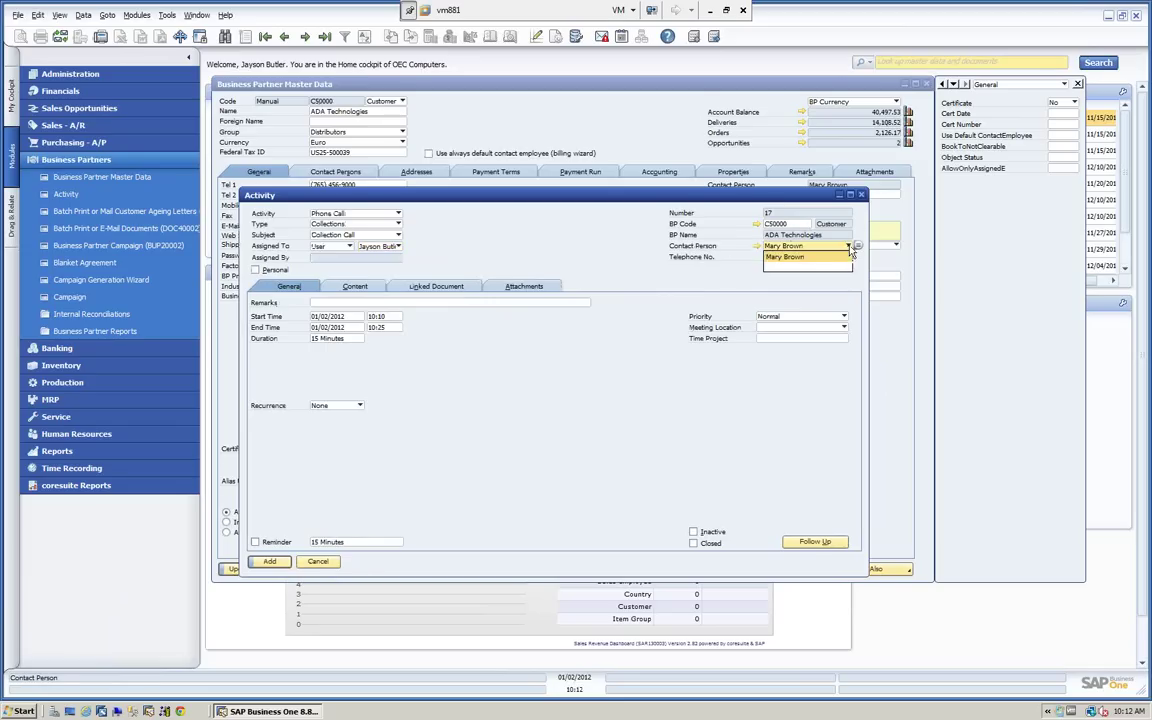
left_click(806, 256)
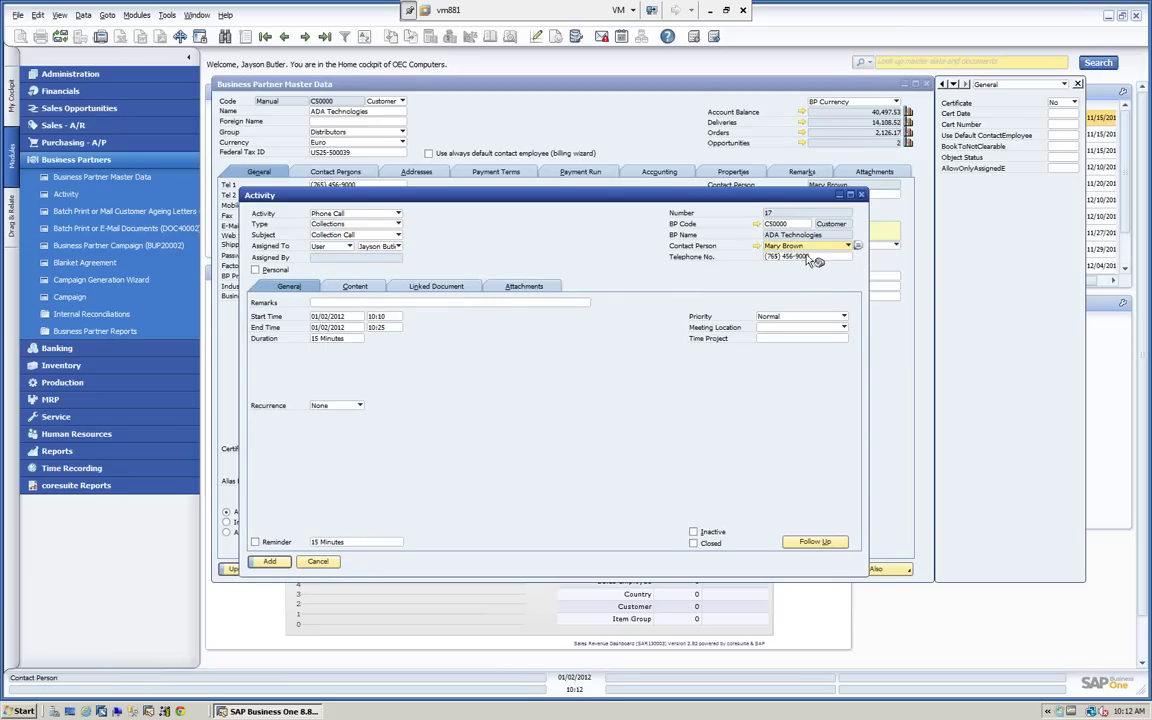
Enter the remark "Follow up call for collections" and note in the activity's content that the contact was spoken with
left_click(321, 301)
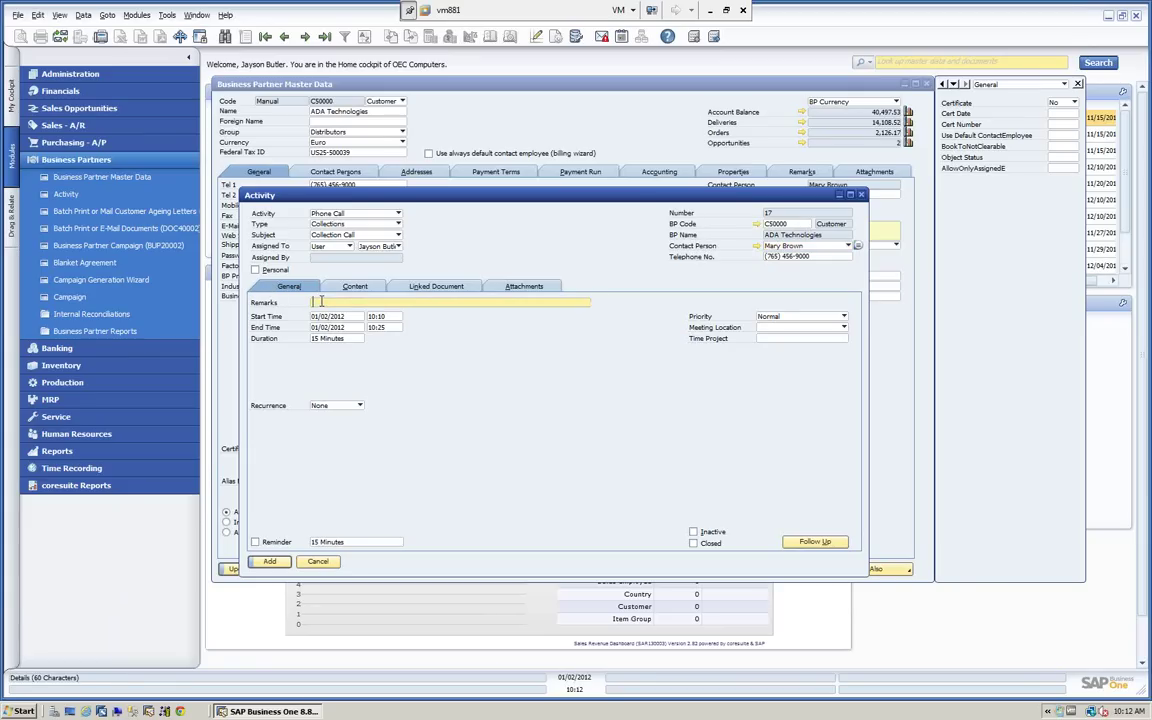
type("Follow up call for collections")
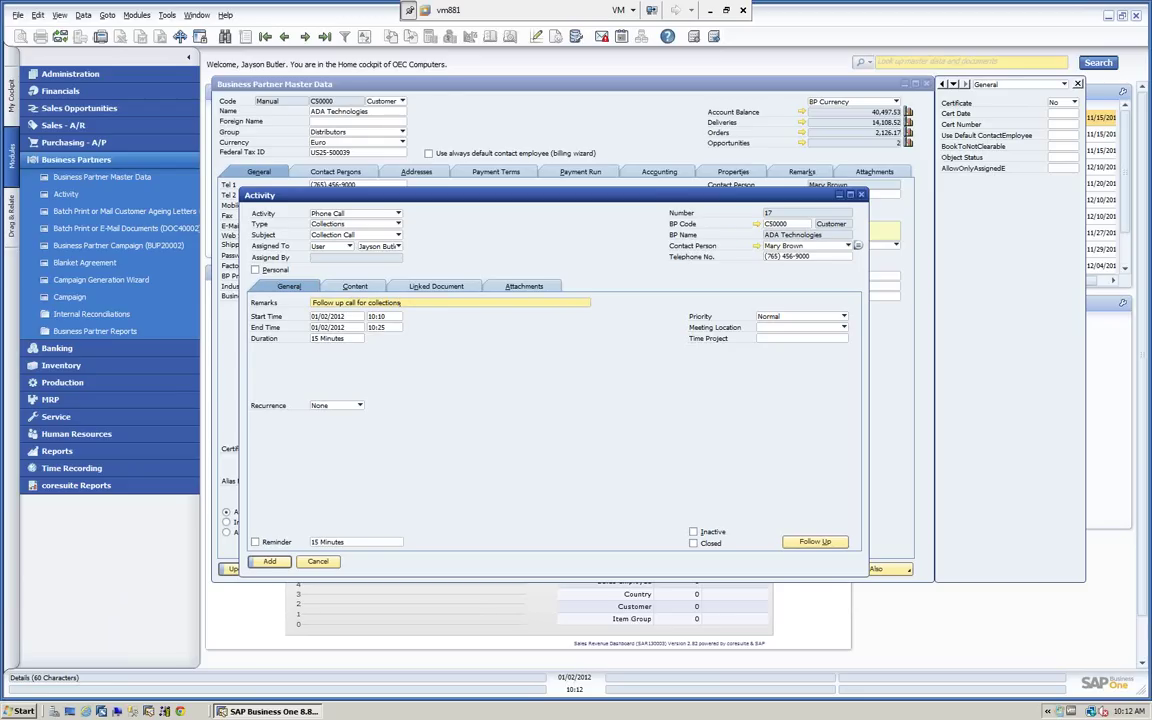
left_click(388, 327)
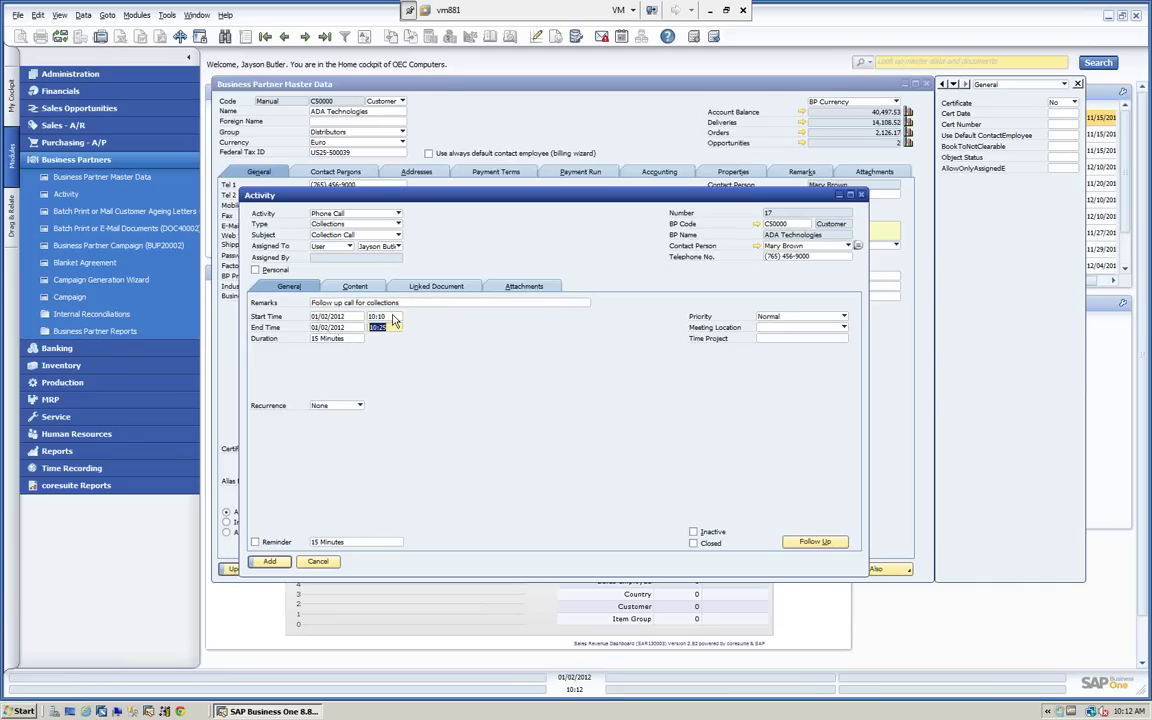
left_click(364, 288)
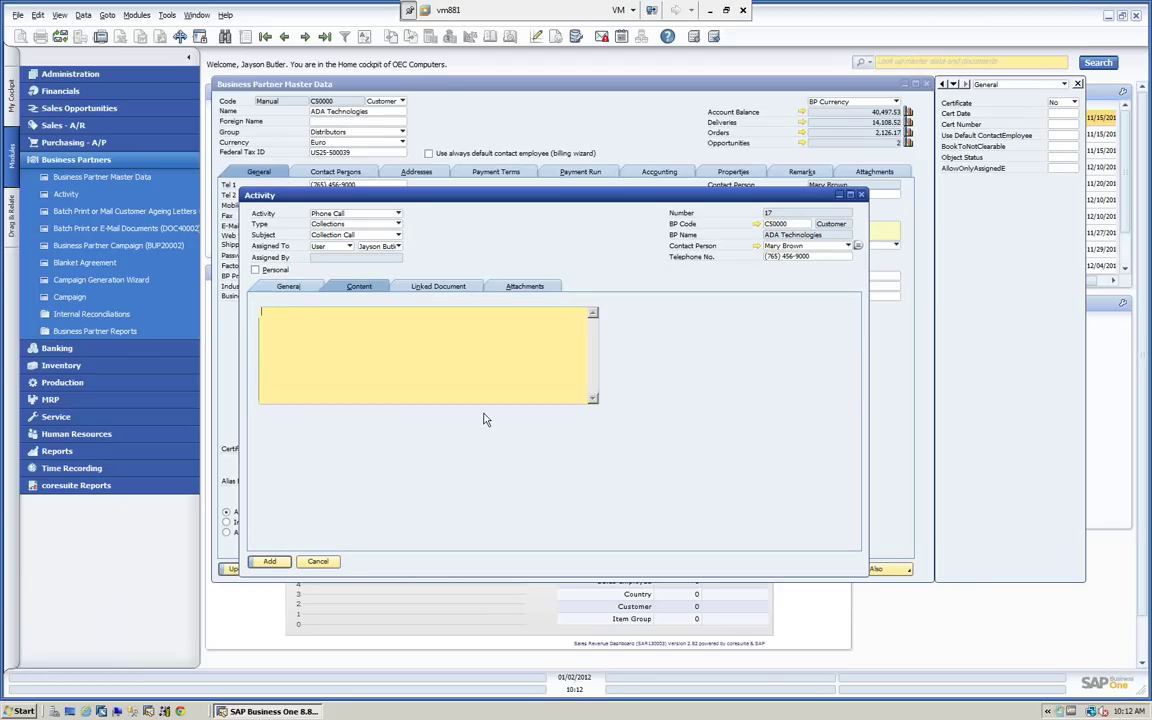
type("Spoke with Mary")
Link the activity to the customer's A/R invoice 215, using the A/R Invoices document type
left_click(432, 289)
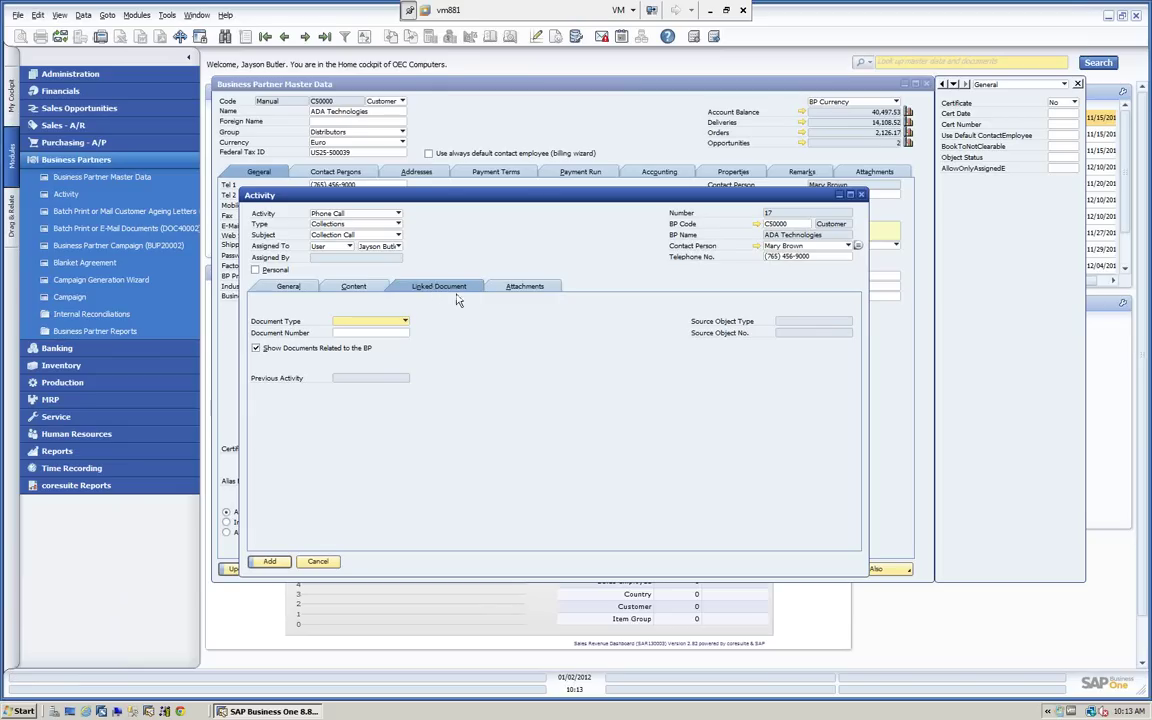
left_click(405, 321)
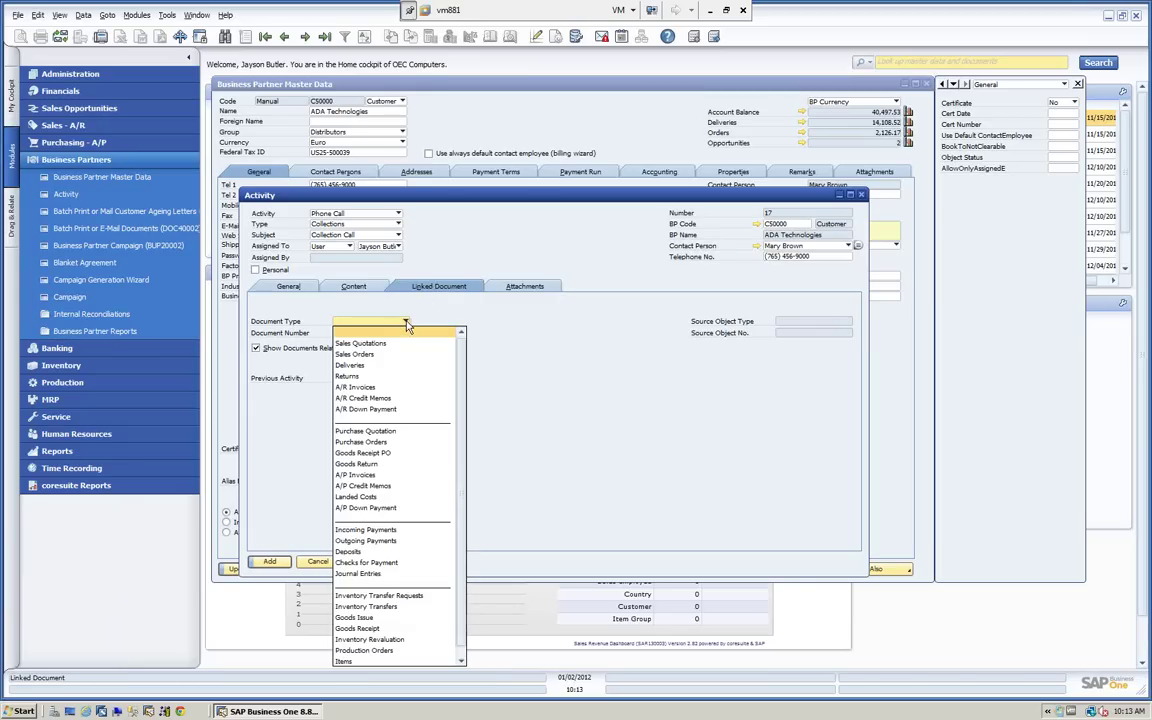
left_click(362, 387)
left_click(388, 333)
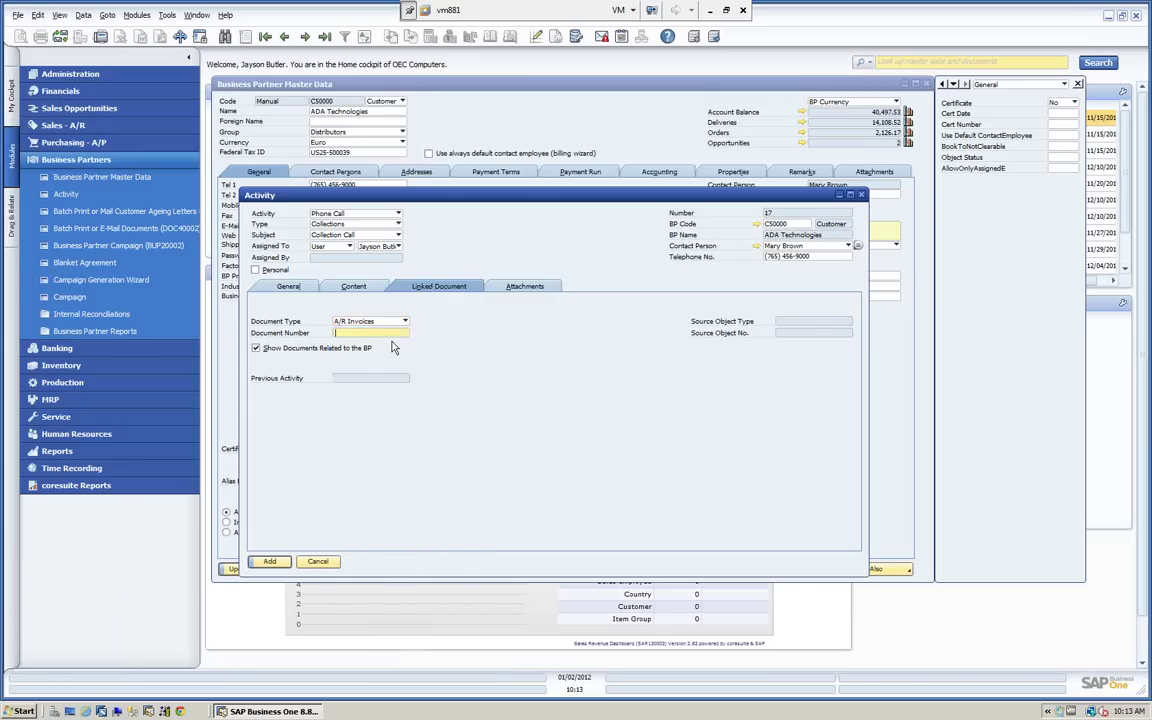
key("Tab")
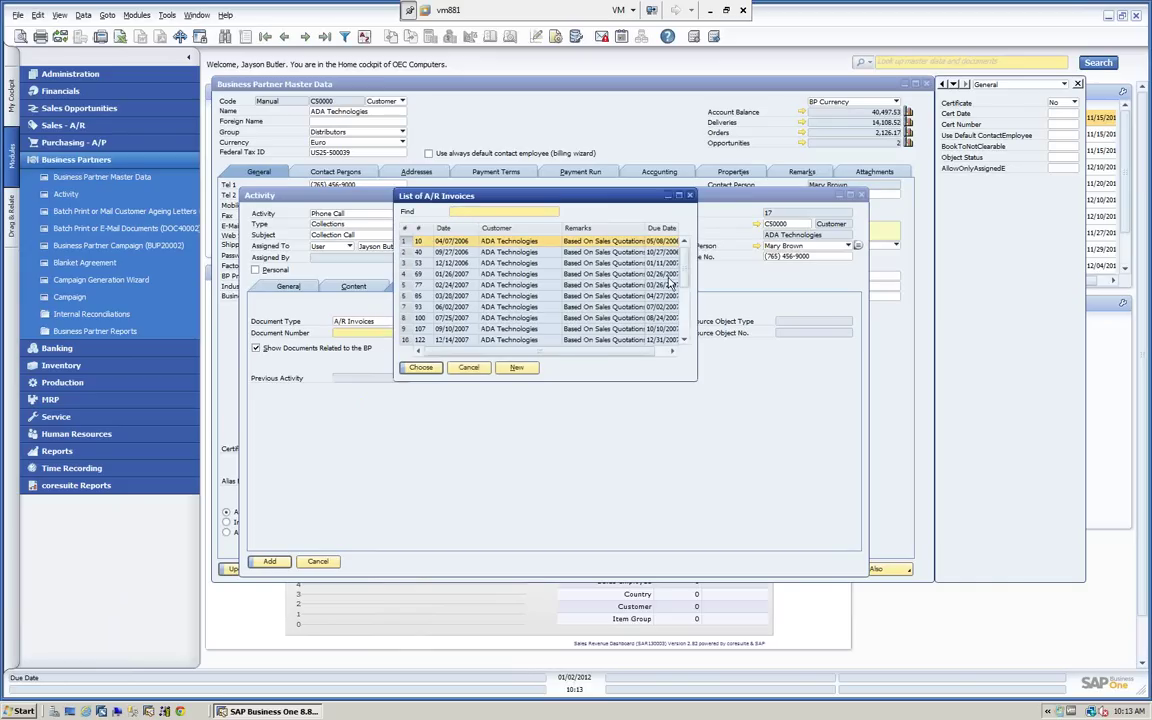
scroll(616, 245, "down", 4)
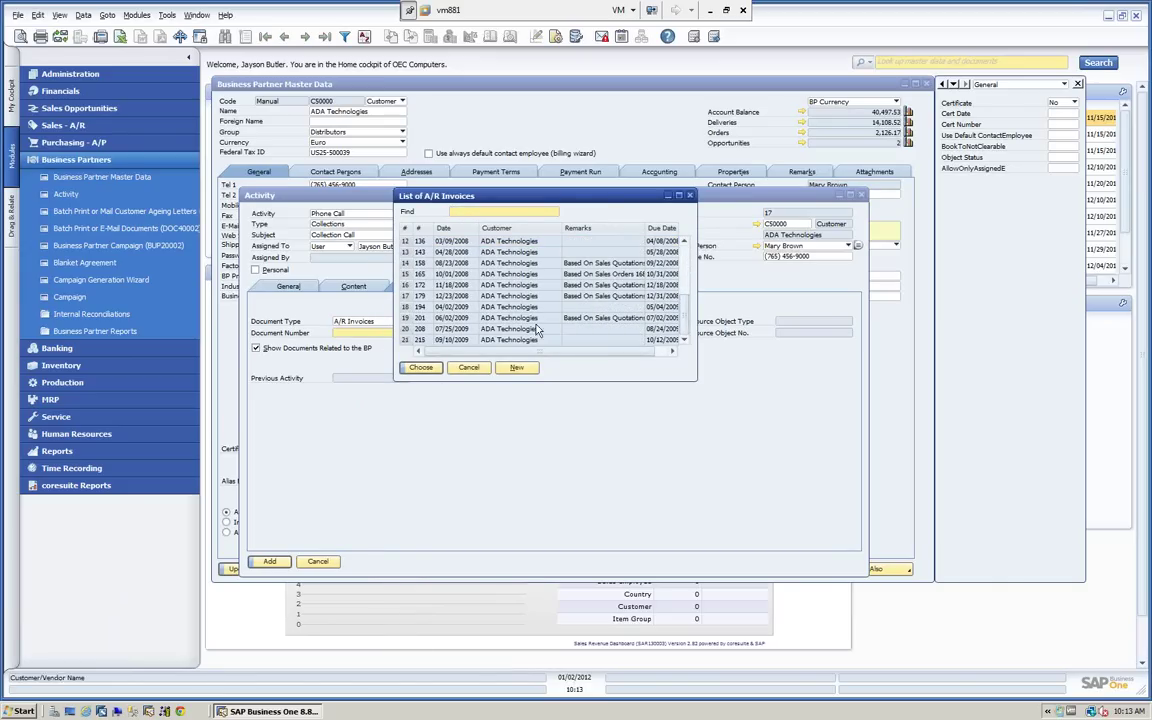
left_click(450, 341)
left_click(420, 367)
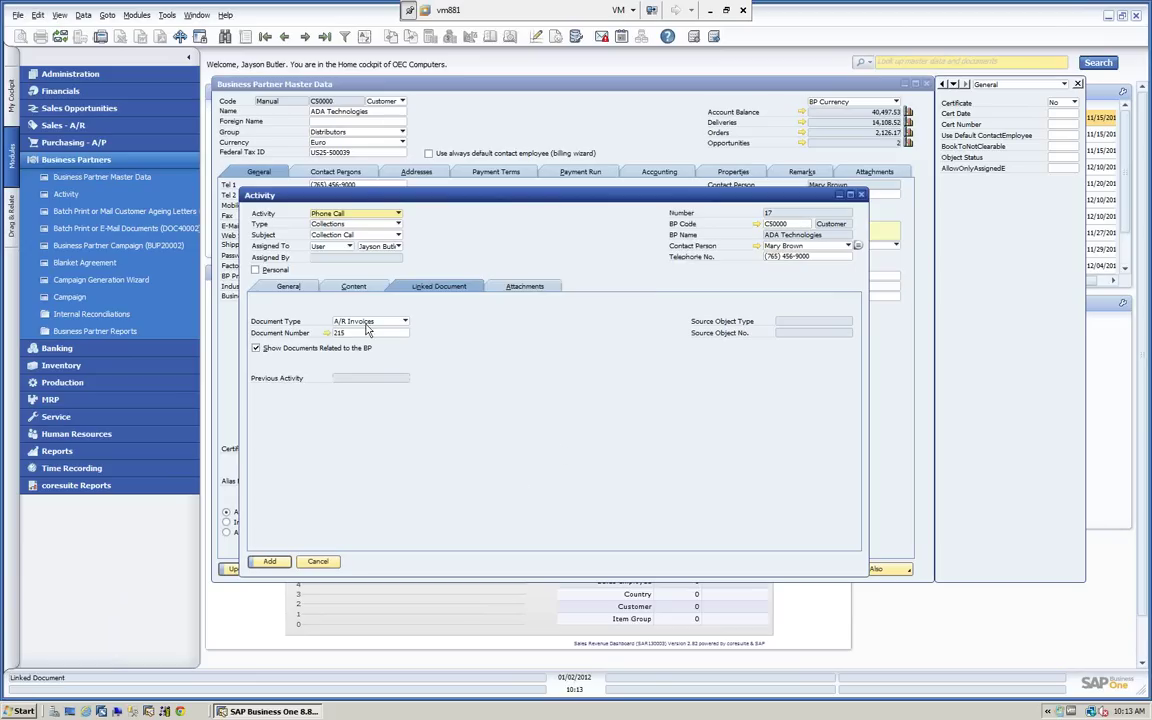
Examine the linked A/R invoice from the activity, reopening it once, and close it
left_click(327, 333)
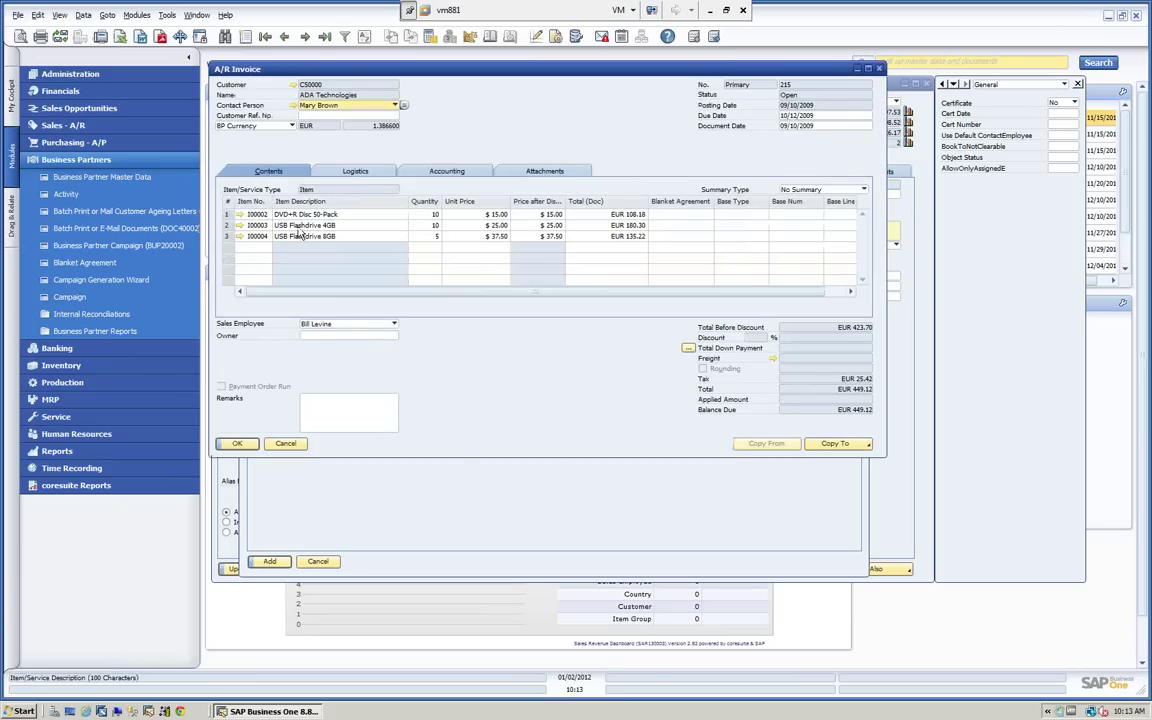
left_click(287, 444)
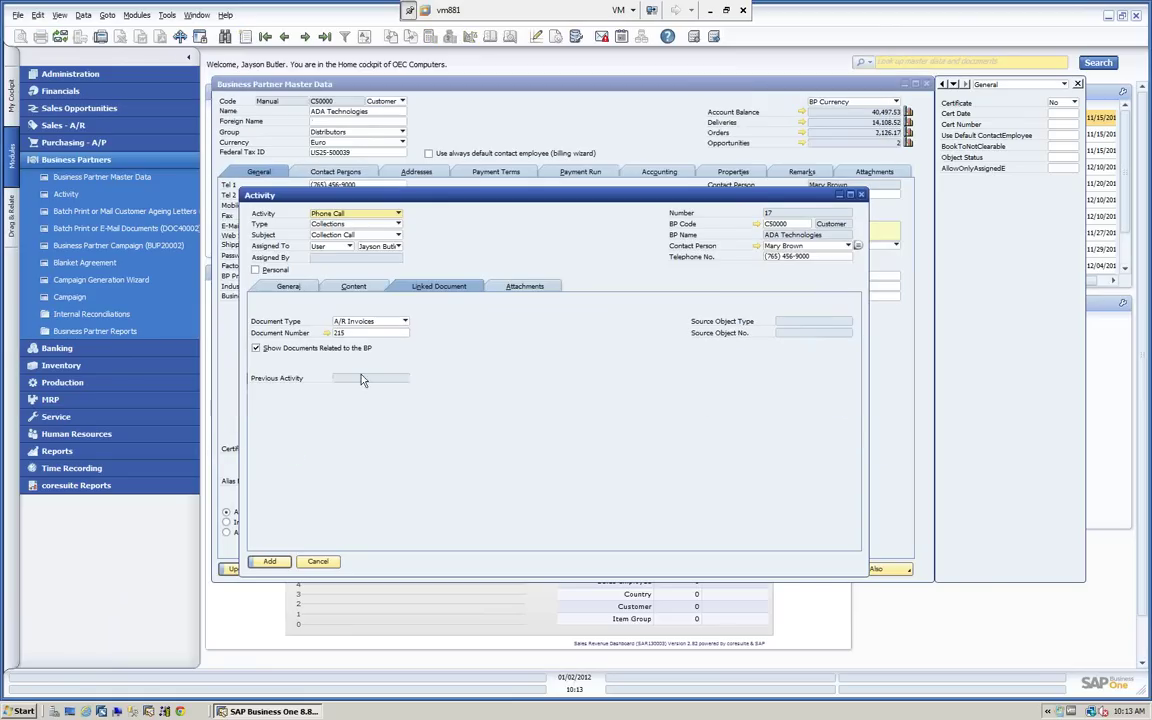
left_click(328, 333)
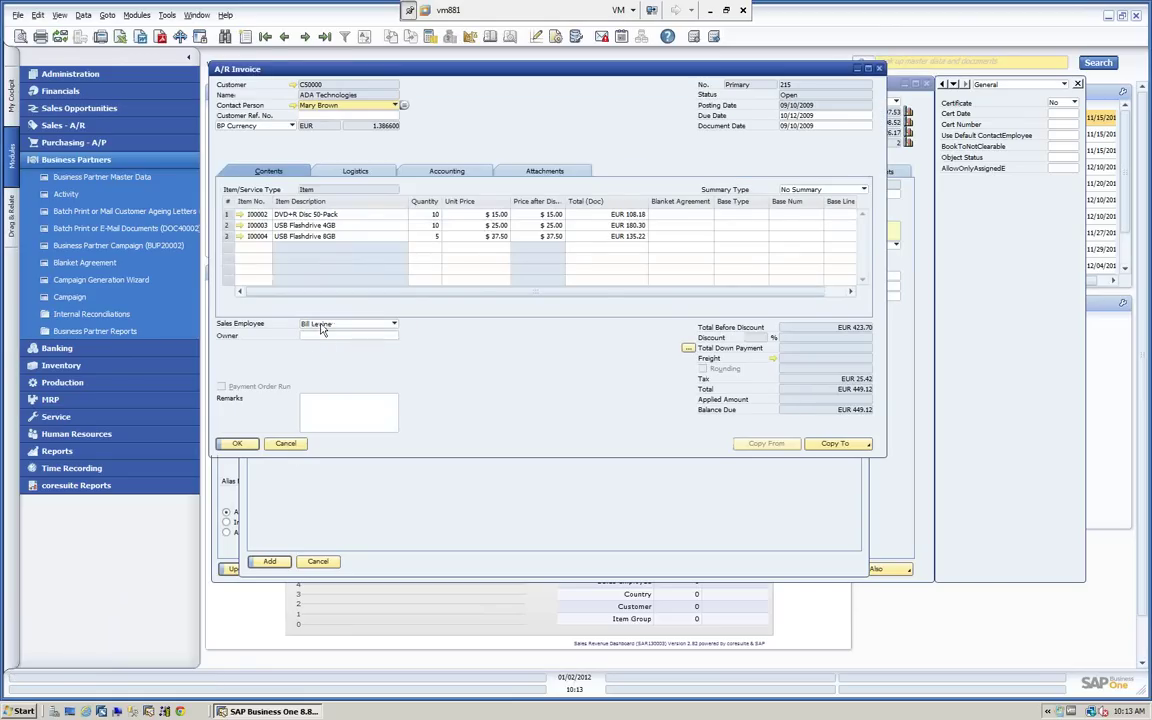
left_click(238, 443)
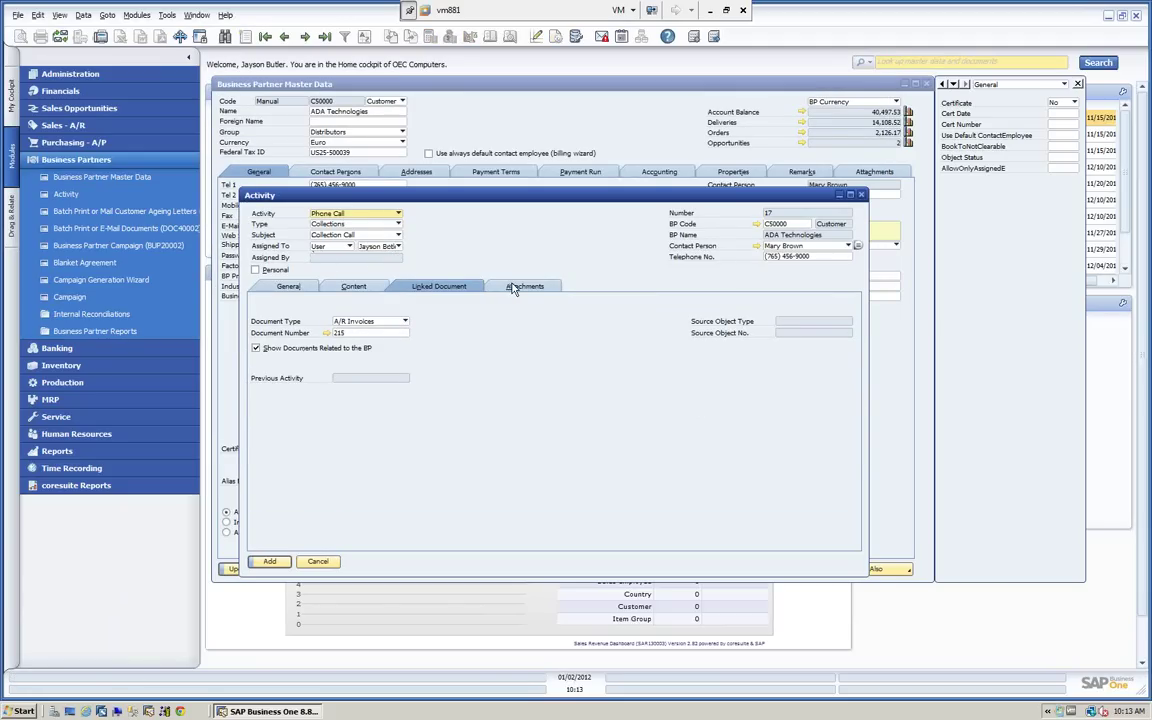
Check the activity's attachments and general details, add the activity, and close the empty activity form
left_click(522, 287)
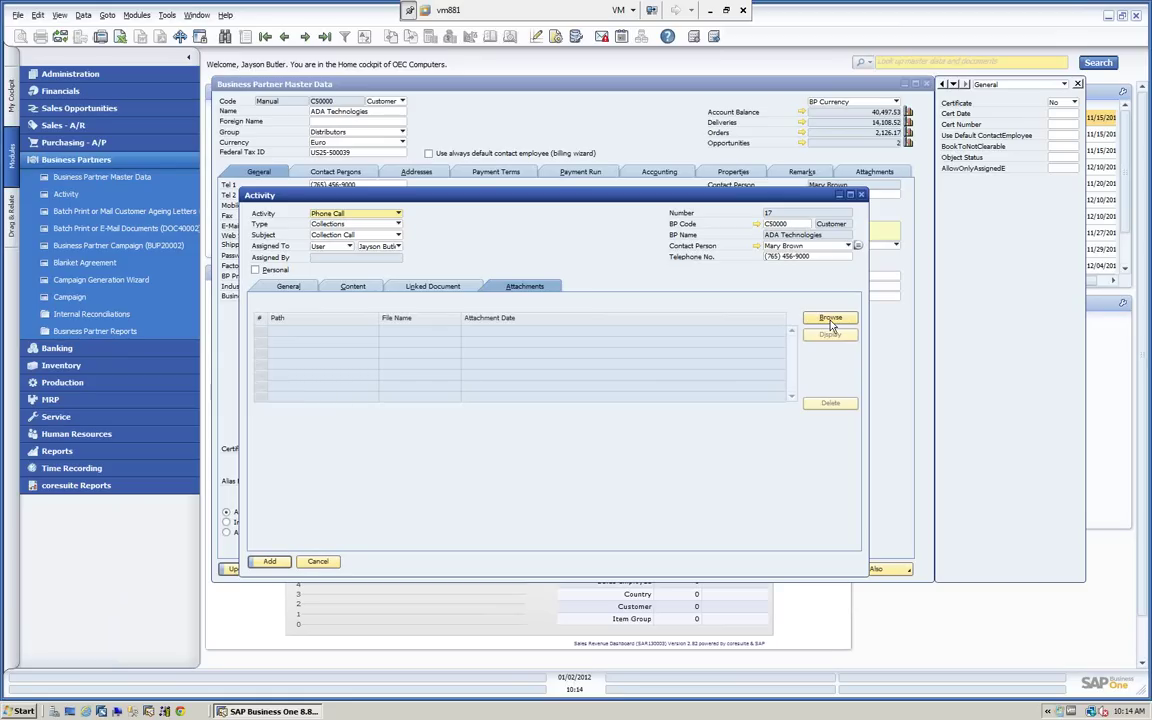
left_click(300, 288)
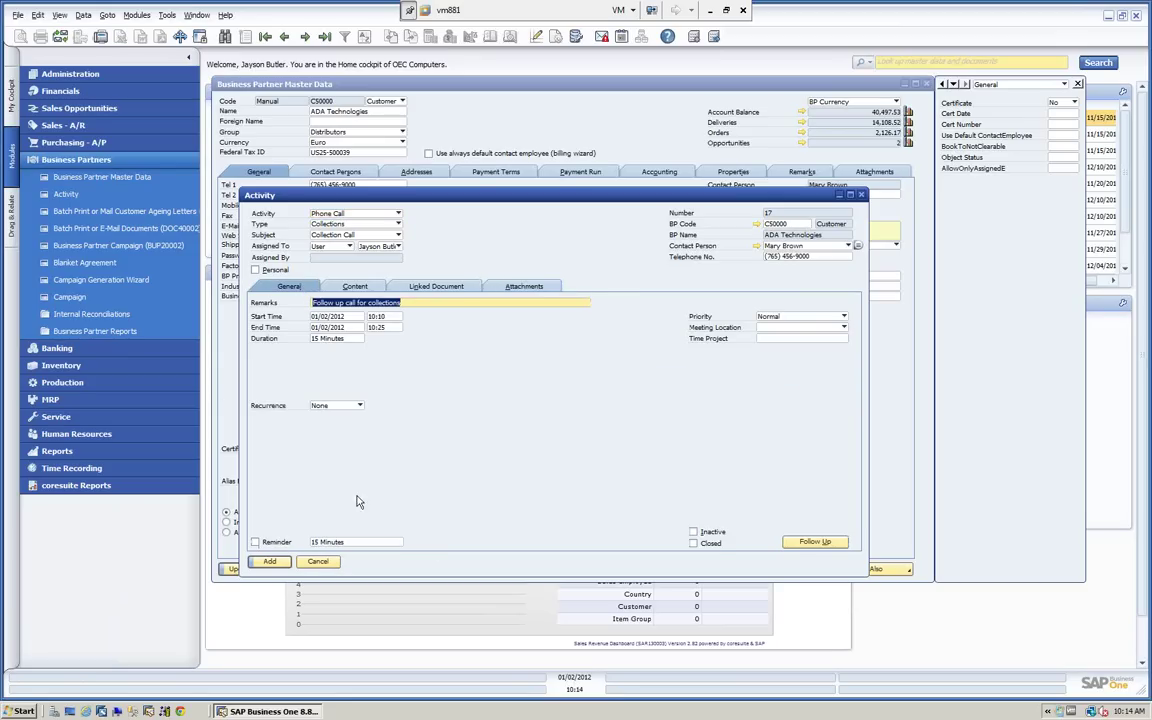
left_click(270, 563)
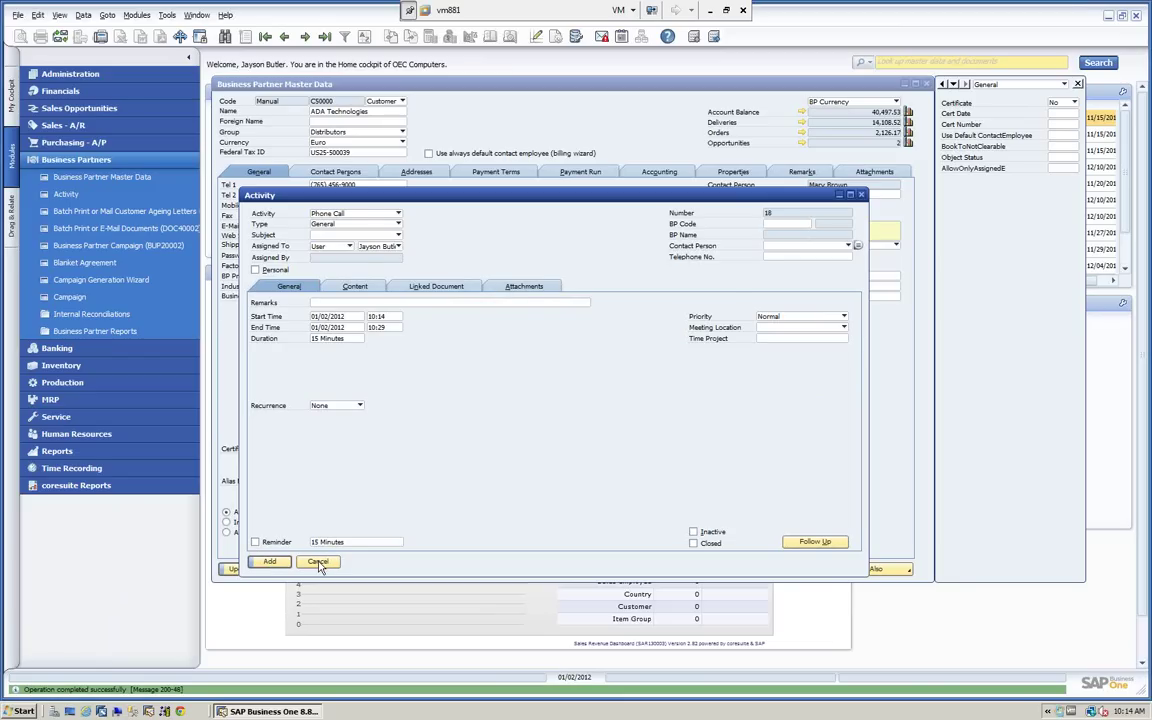
left_click(318, 562)
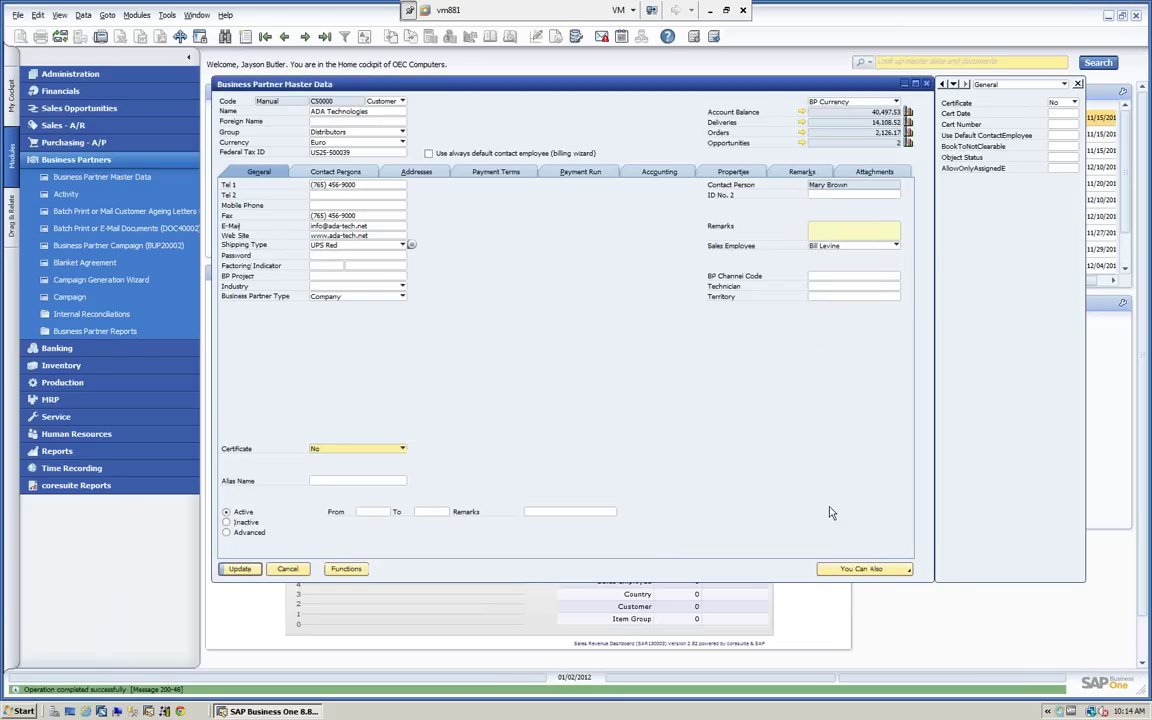
Review the customer's related activities and the day's calendar, close both, and move the master data window clear of Messages and Alerts
left_click(909, 571)
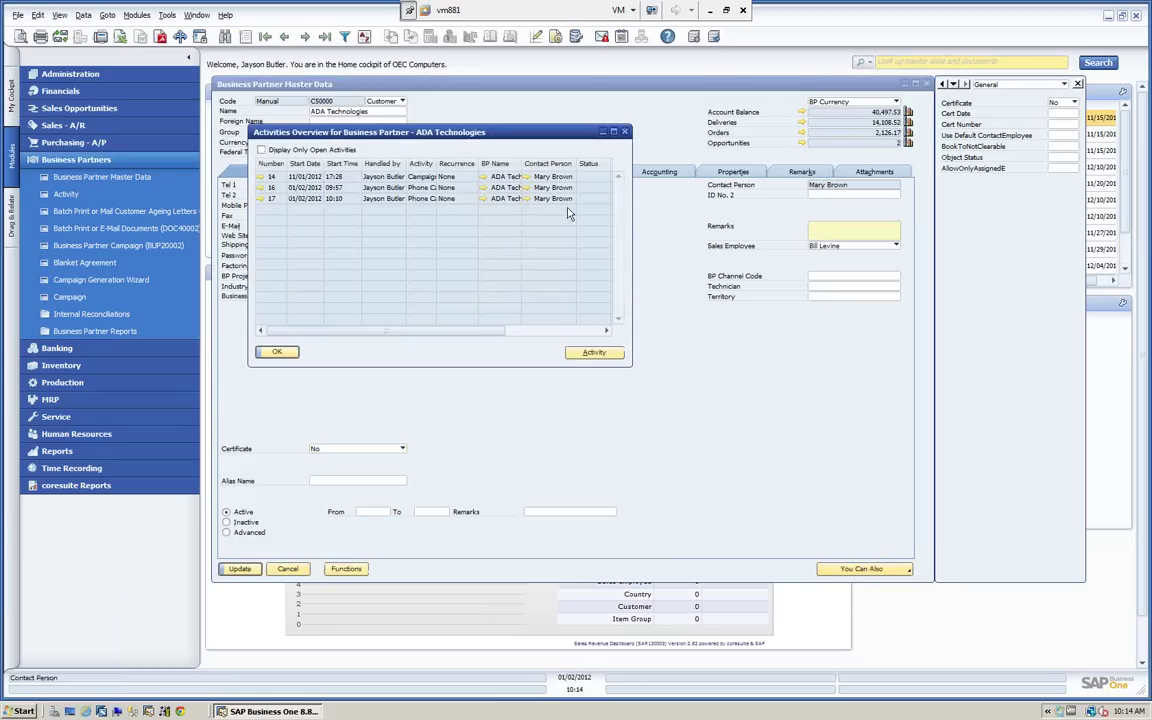
left_click_drag(632, 216, 920, 219)
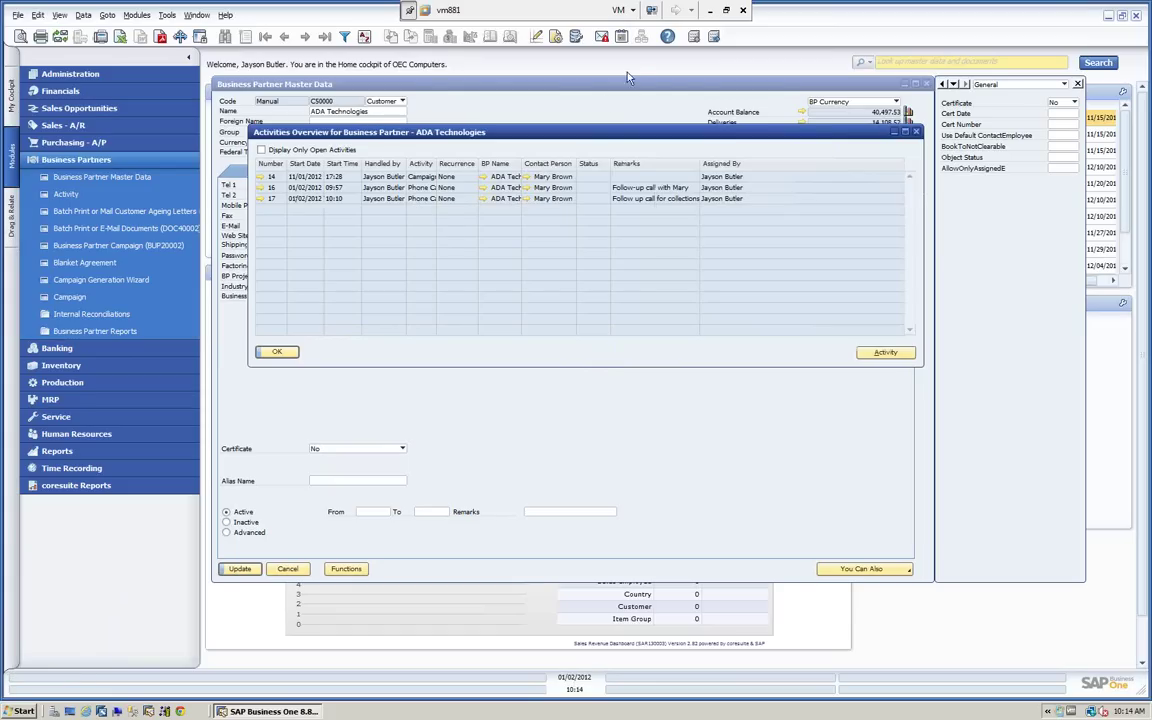
left_click(621, 37)
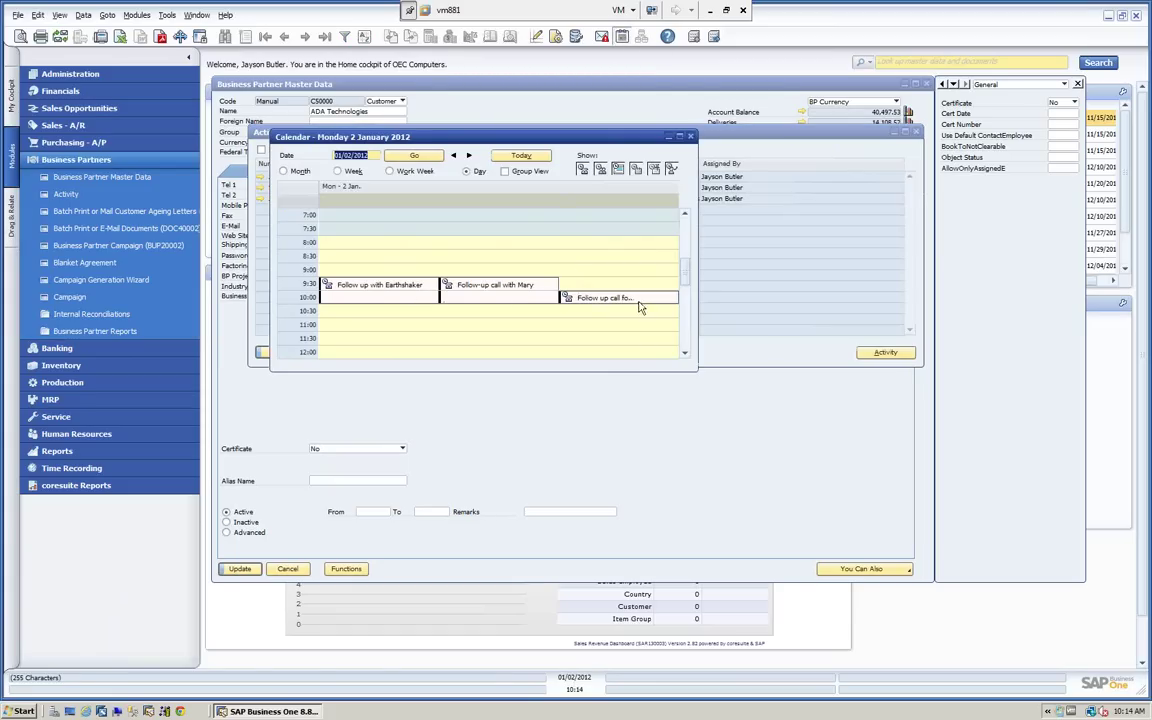
left_click(690, 136)
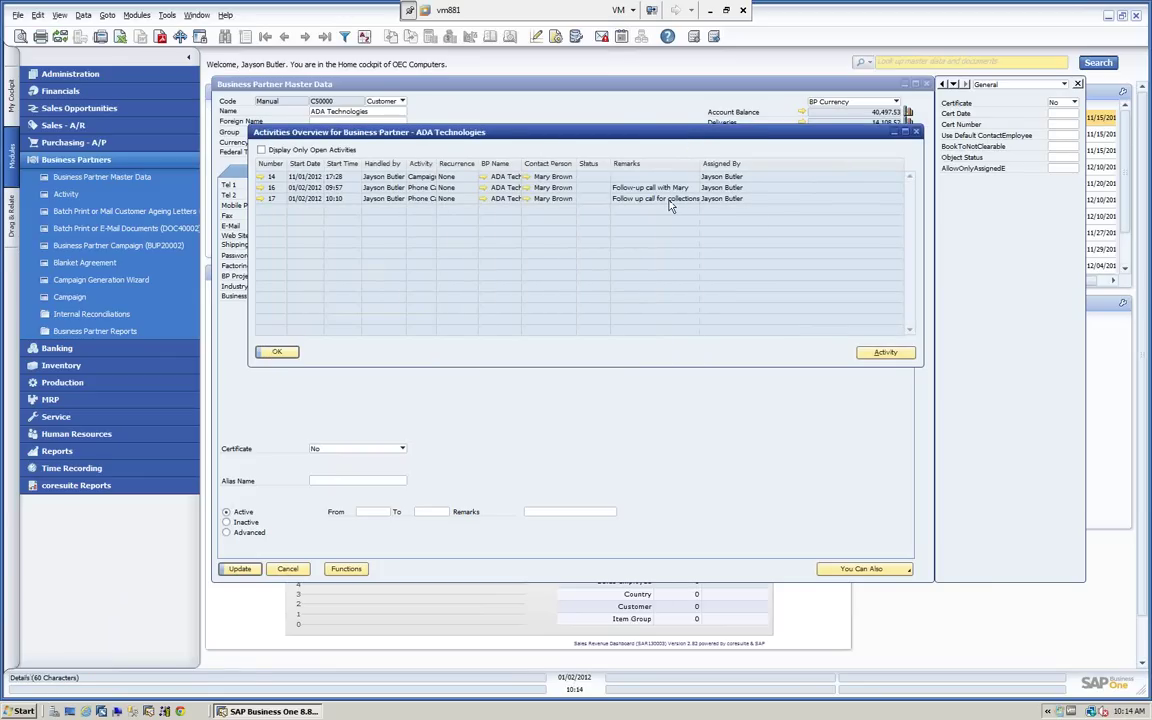
left_click(277, 352)
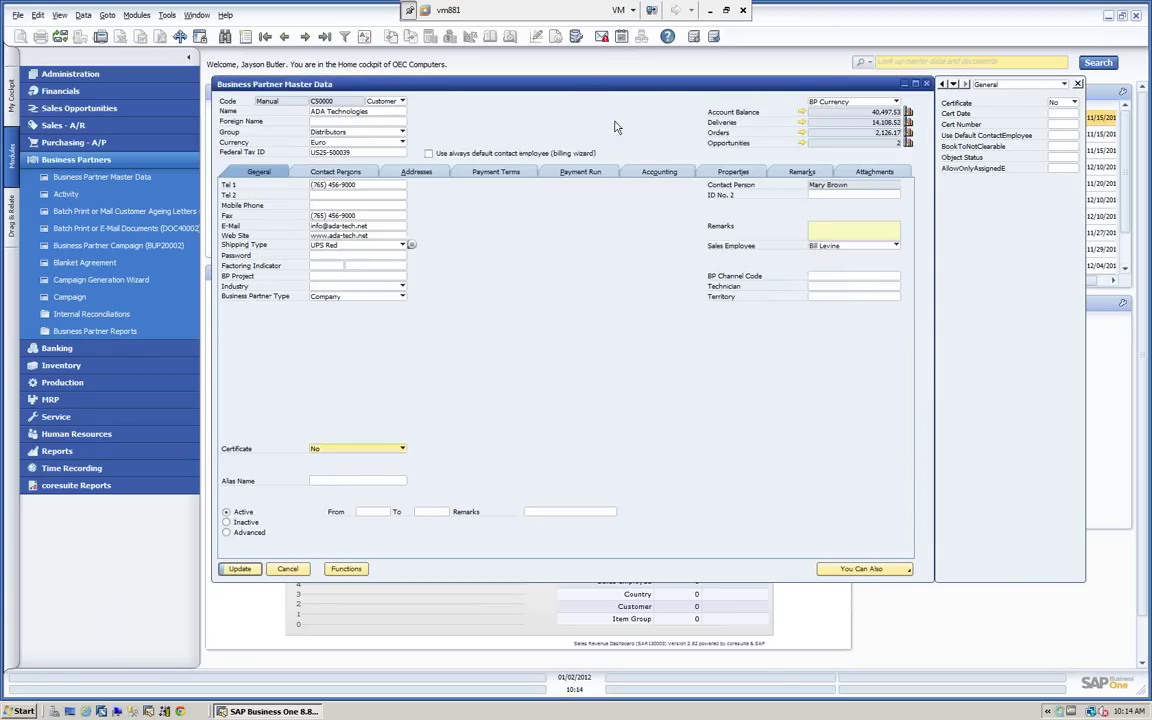
left_click_drag(594, 88, 445, 95)
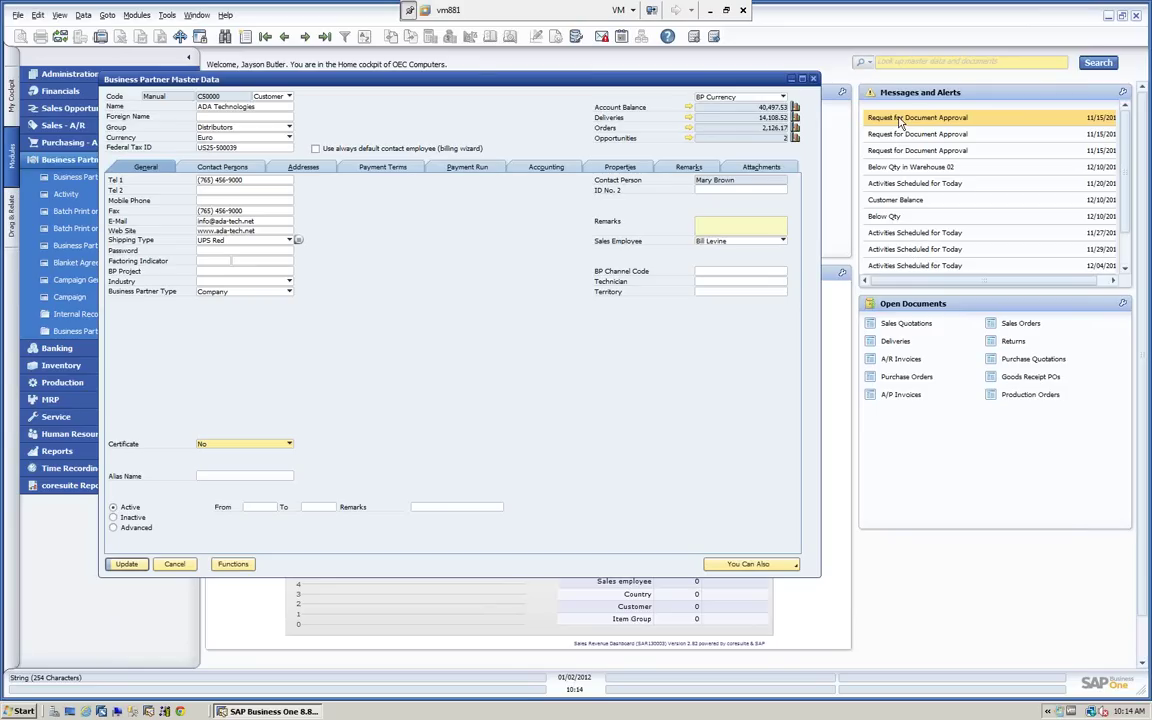
left_click_drag(523, 82, 607, 88)
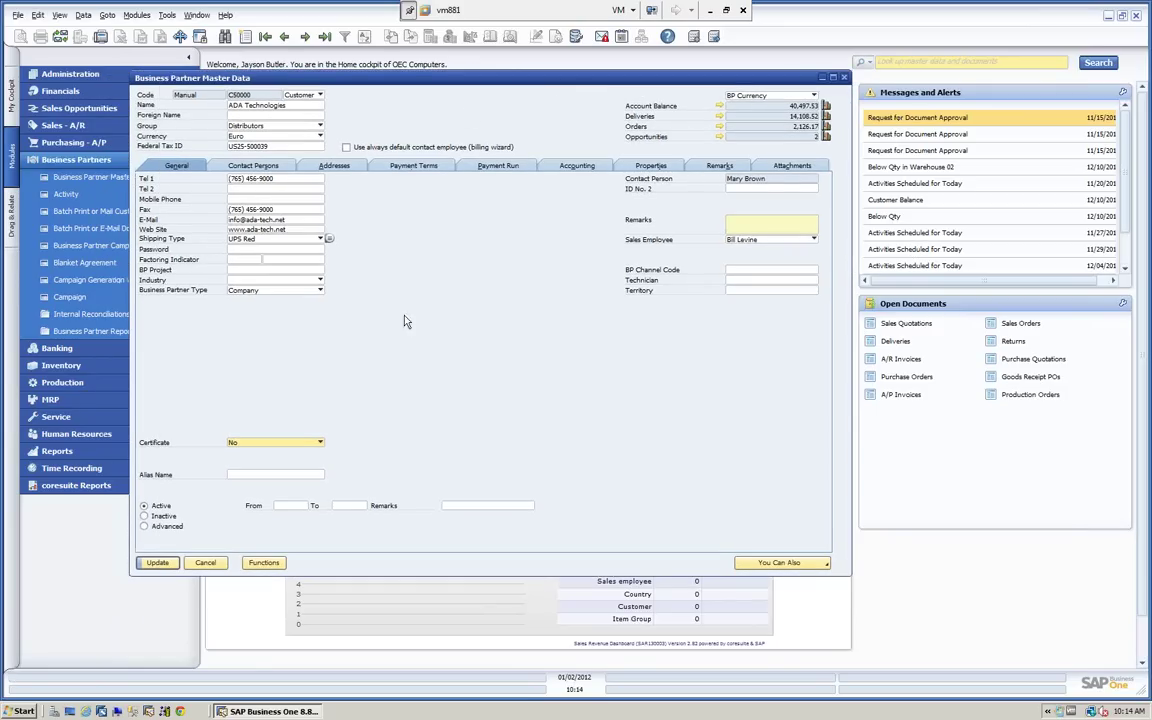
Open the "Follow up call for collections" activity from the customer's related activities and check its recurrence options
left_click(772, 564)
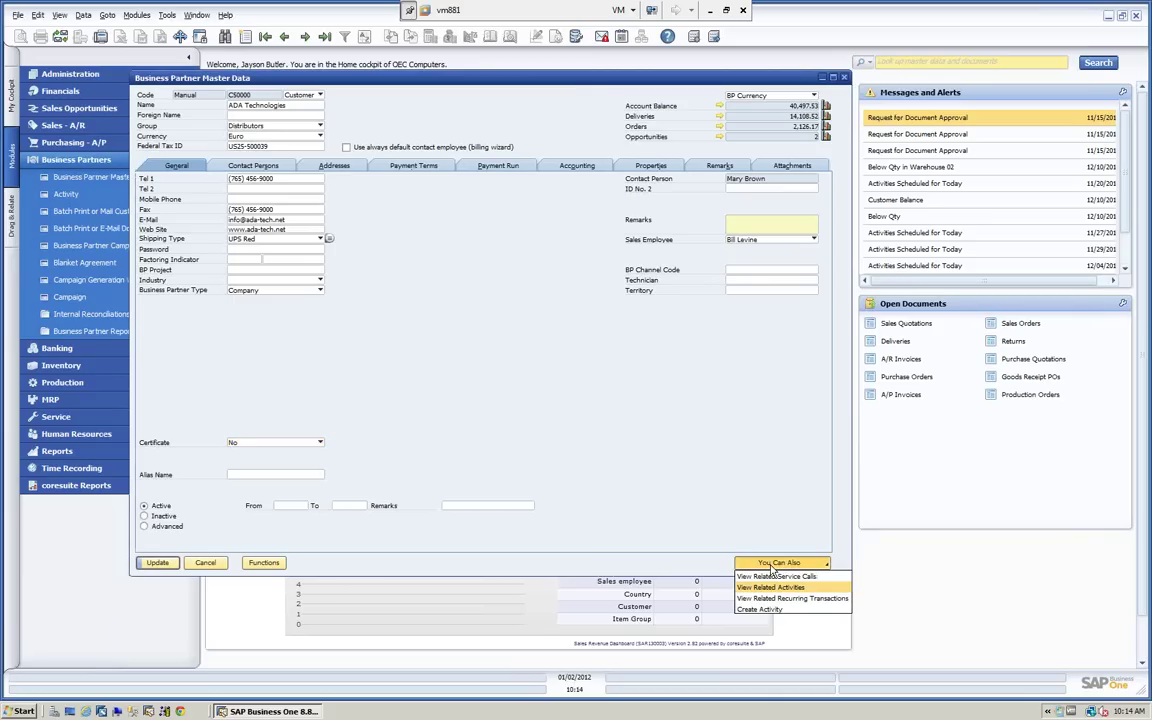
left_click(731, 535)
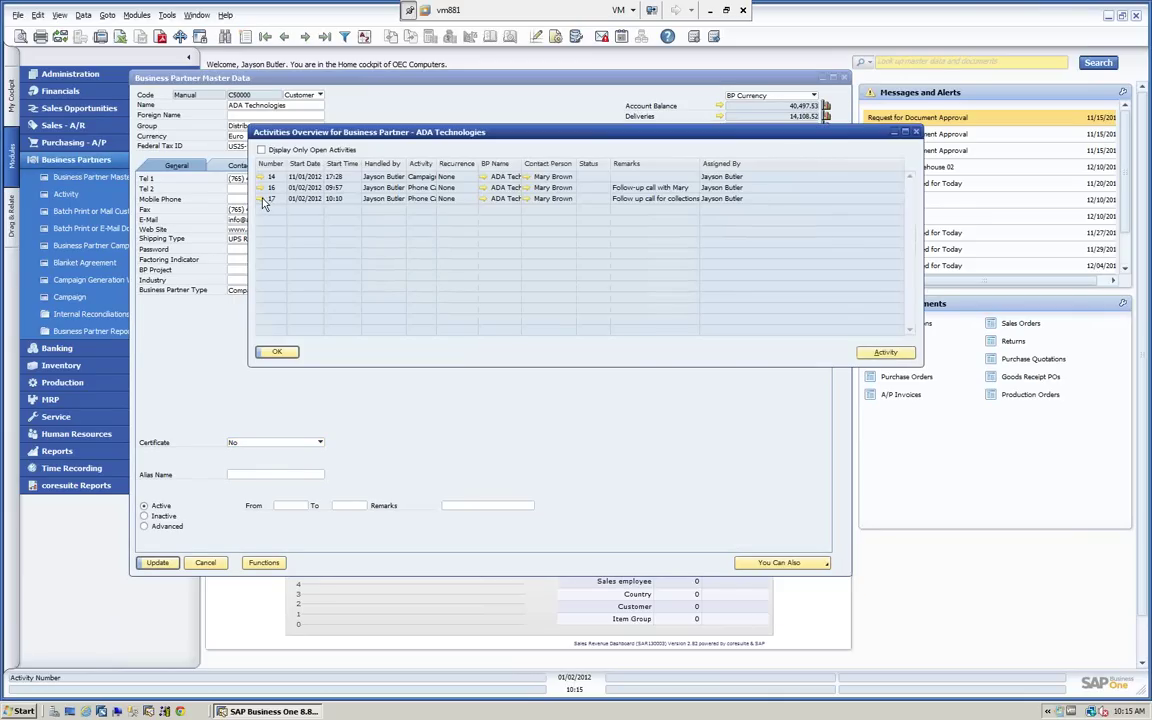
left_click(261, 199)
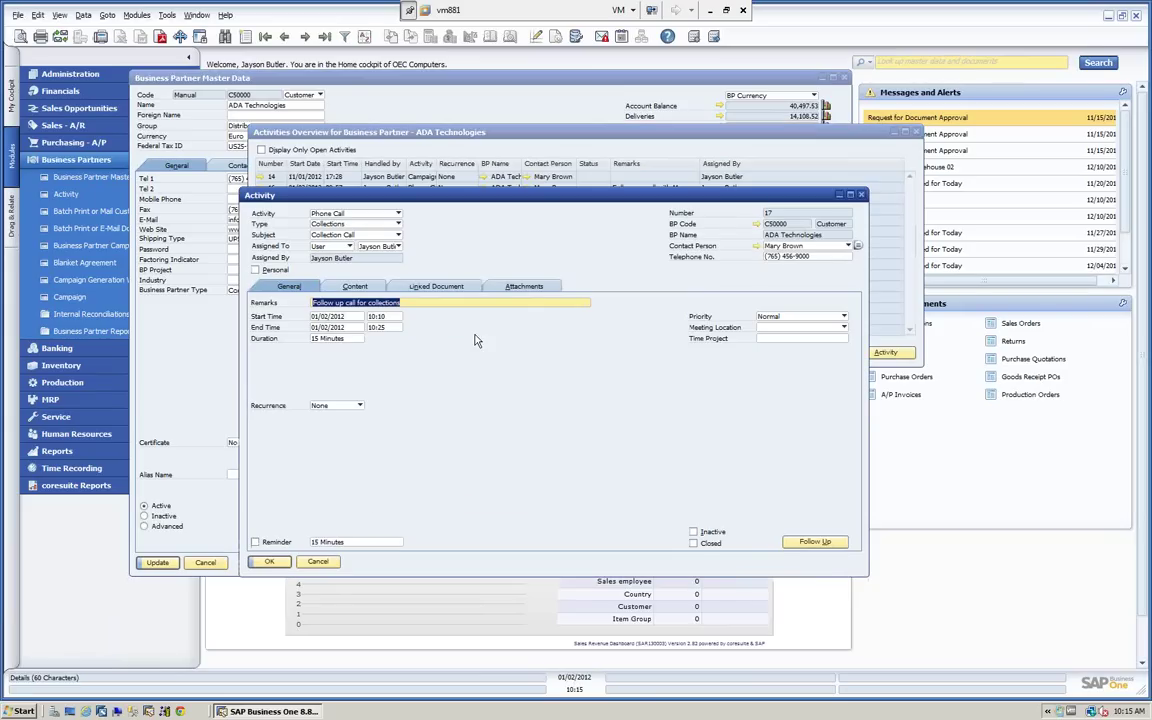
left_click_drag(415, 195, 340, 120)
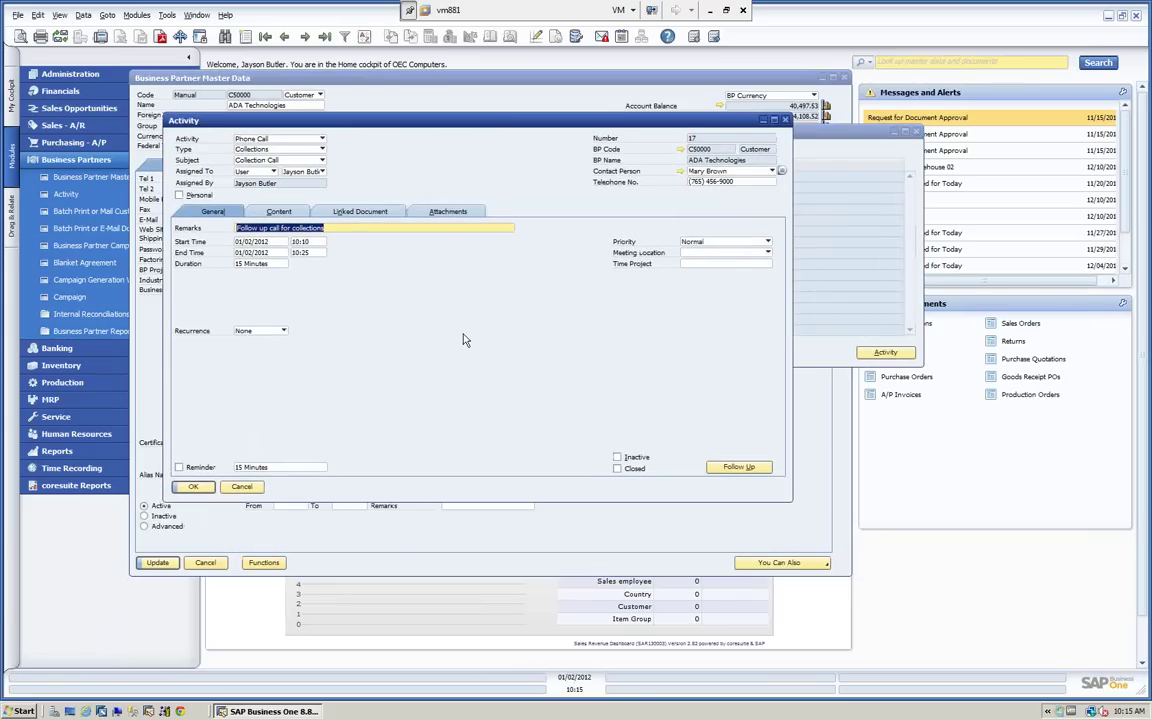
left_click(283, 331)
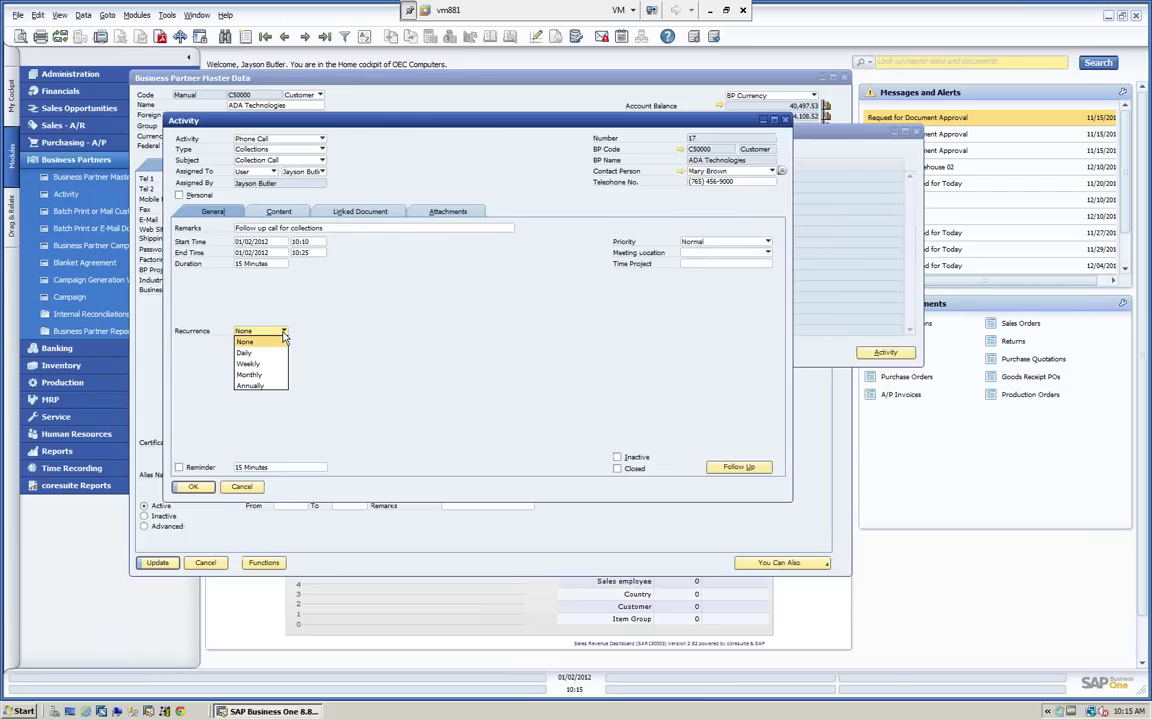
left_click(392, 323)
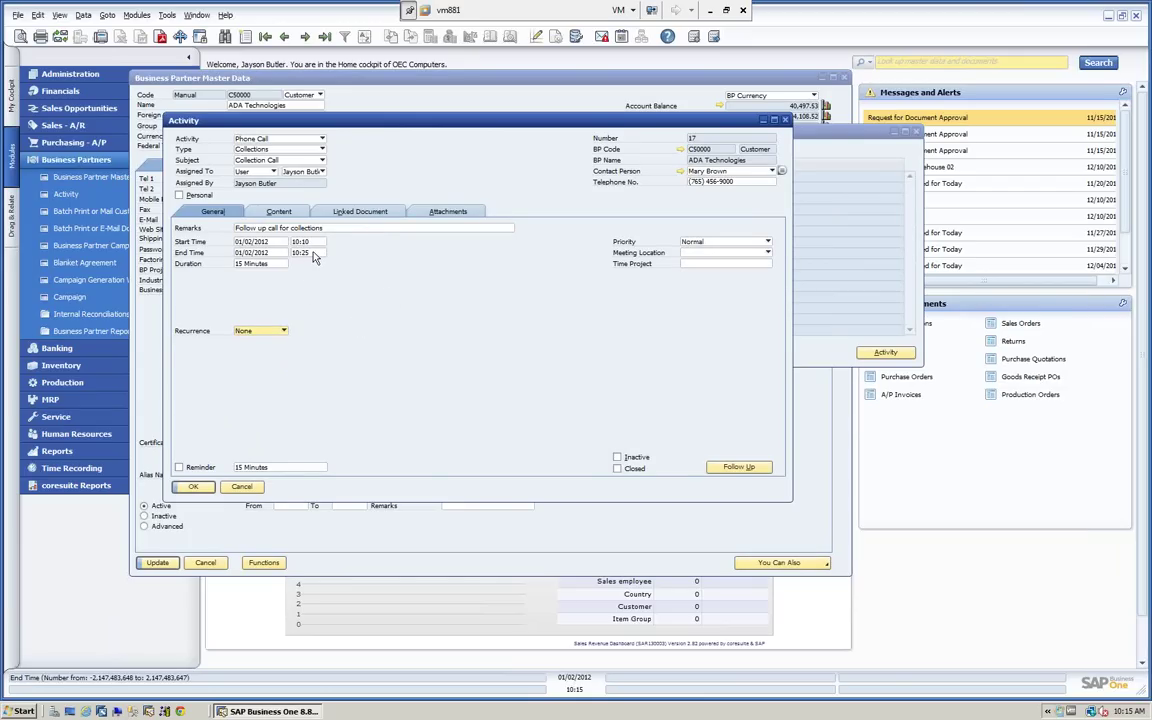
Start a follow-up to the collections call and add "Will send the check on Monday" to its content
left_click(740, 470)
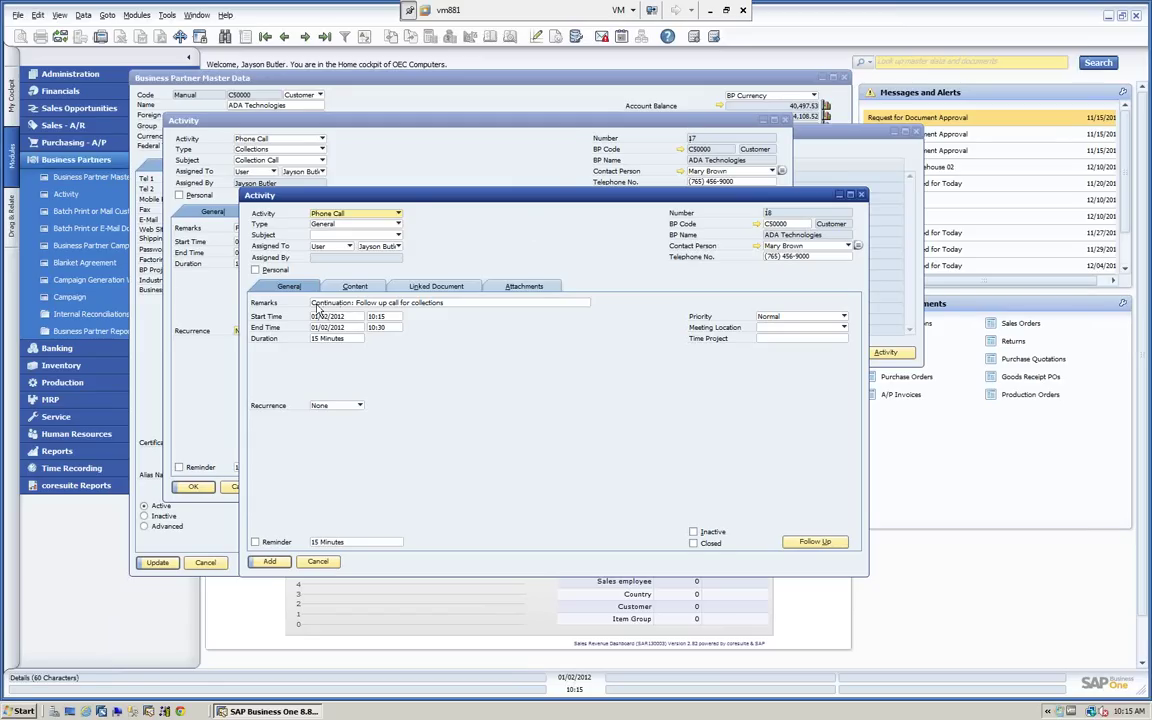
left_click_drag(381, 197, 469, 254)
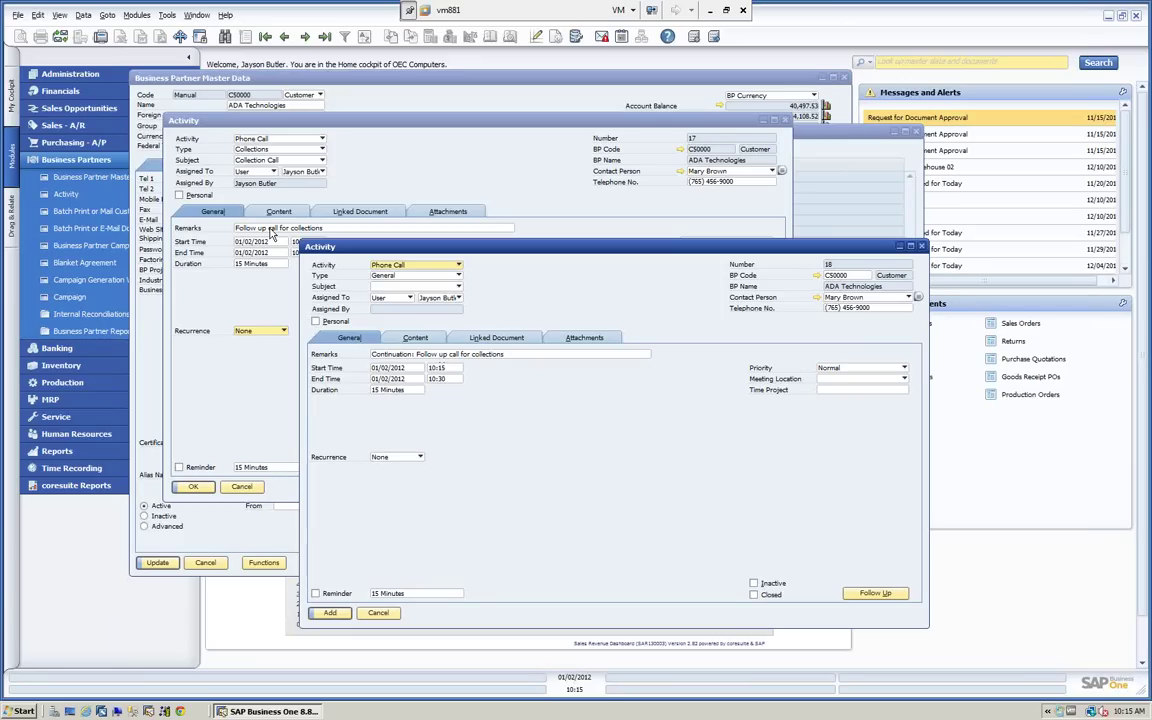
left_click(415, 337)
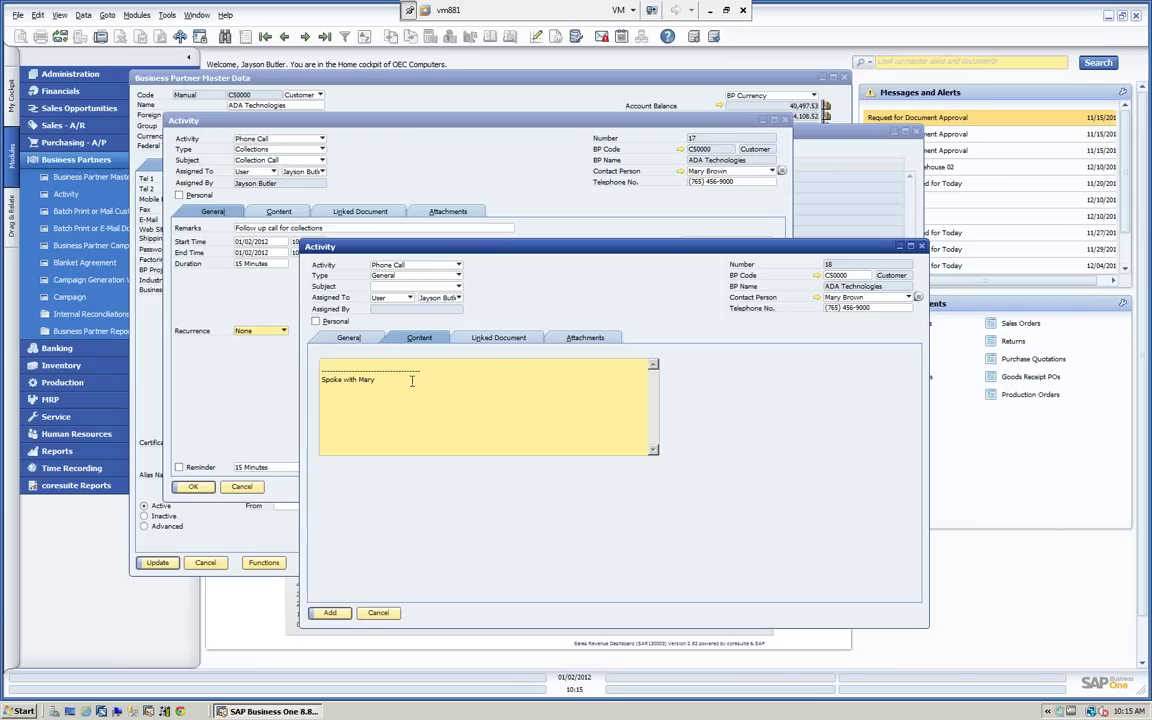
type("Will send the check on Monday")
Check the follow-up's linked document, add the activity, and close the original activity and the activities overview
left_click(498, 337)
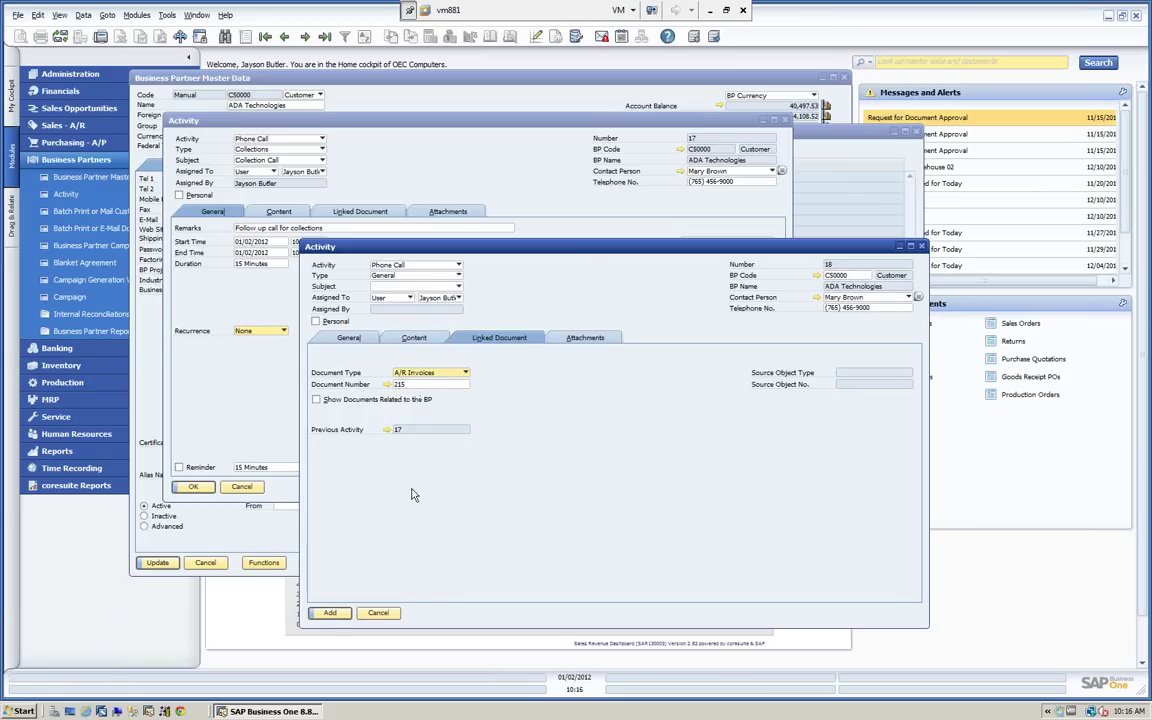
left_click(331, 612)
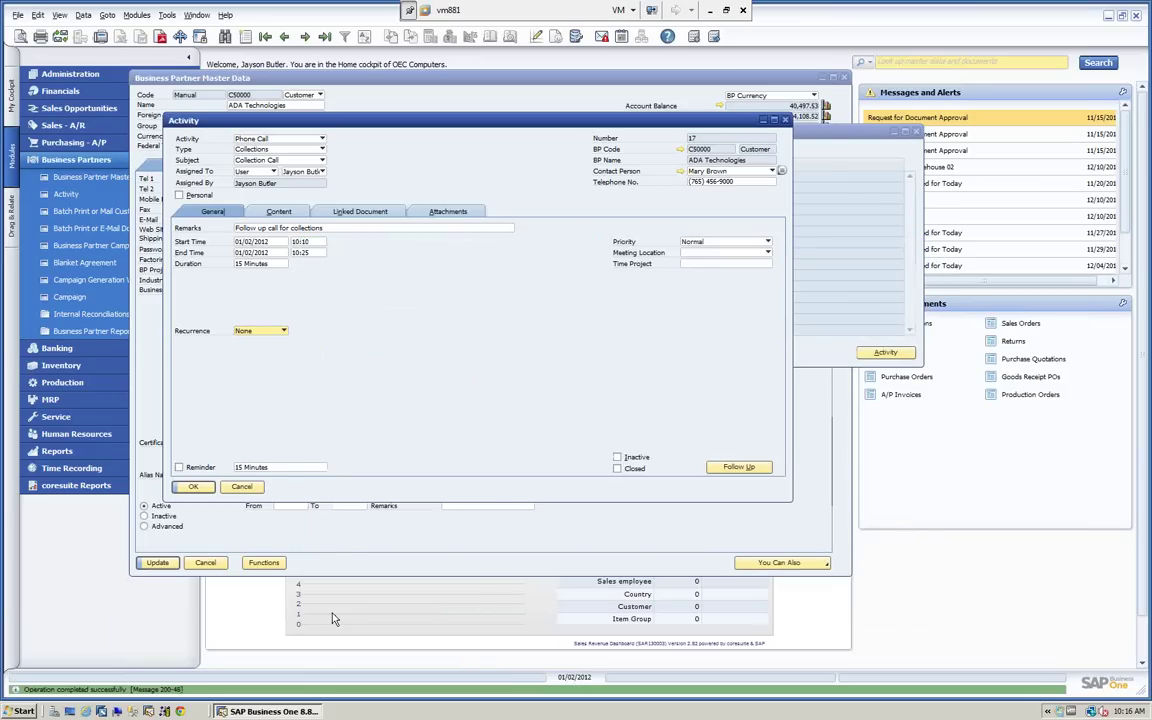
left_click(240, 488)
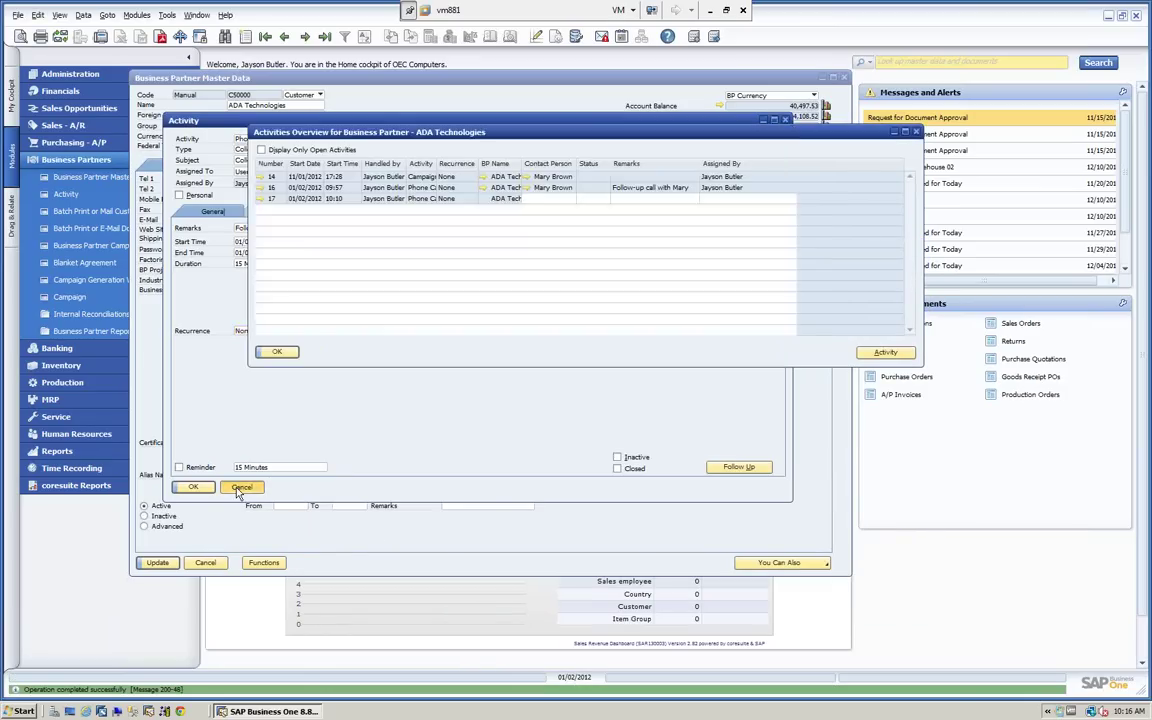
left_click(276, 352)
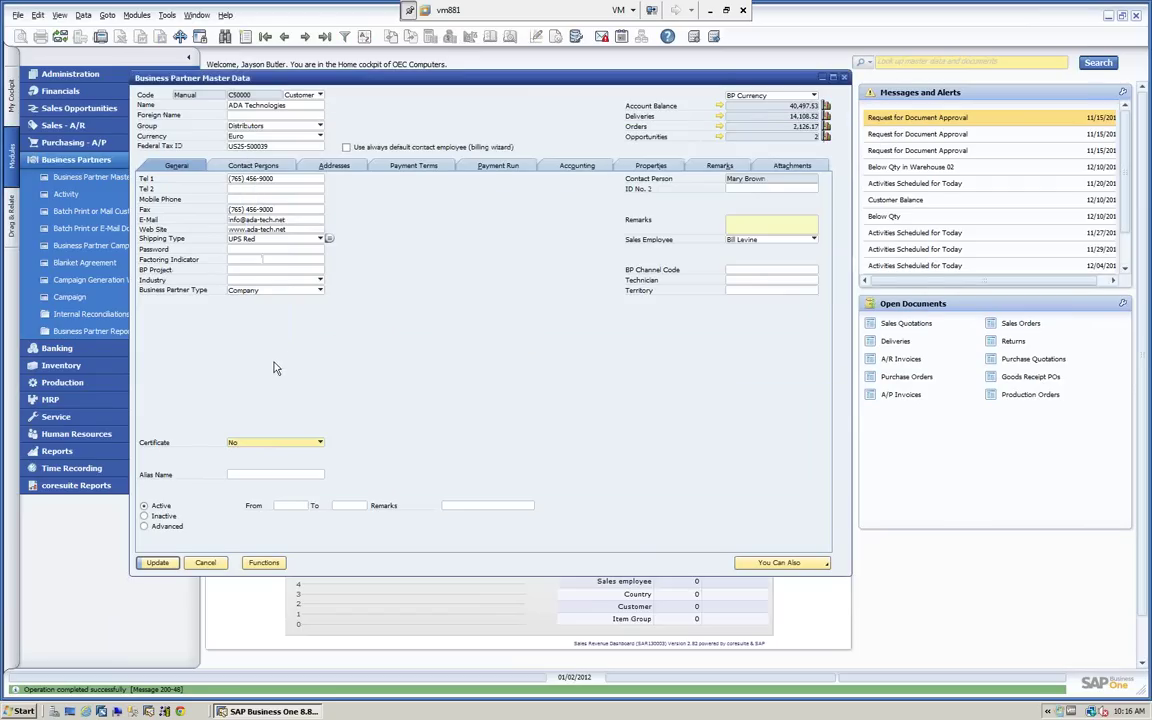
Reopen the customer's related activities, widen the Remarks column to fit, and compare the list with and without the open-only filter
left_click(827, 563)
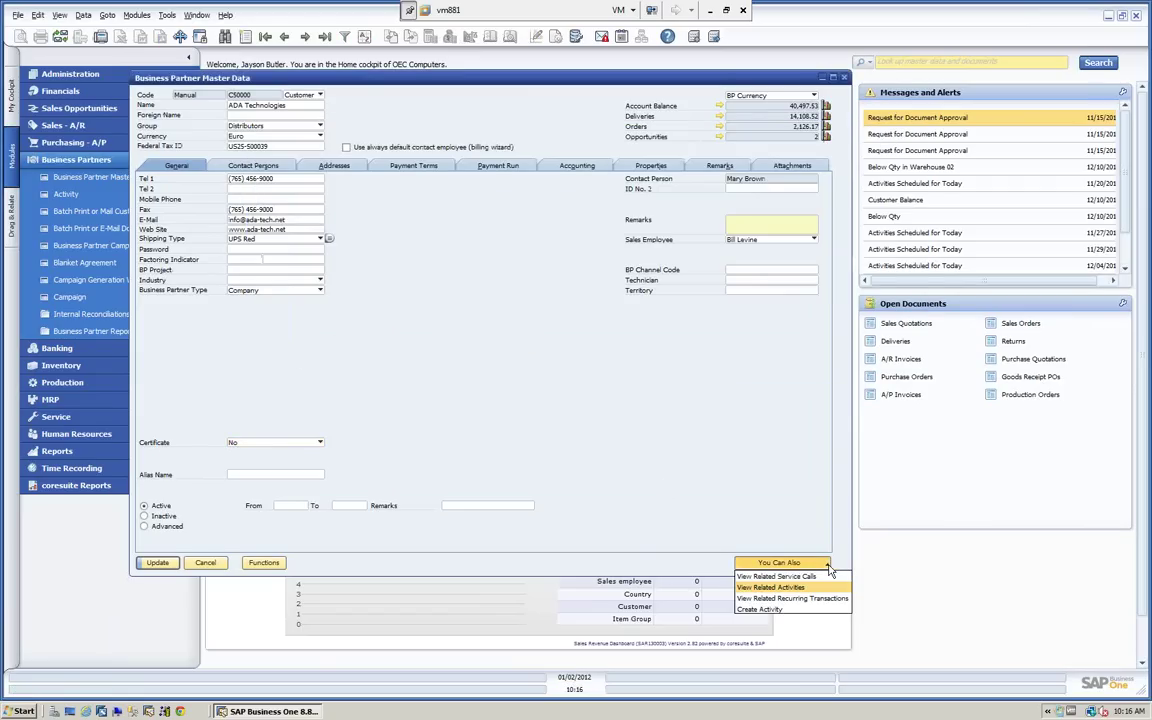
left_click(783, 588)
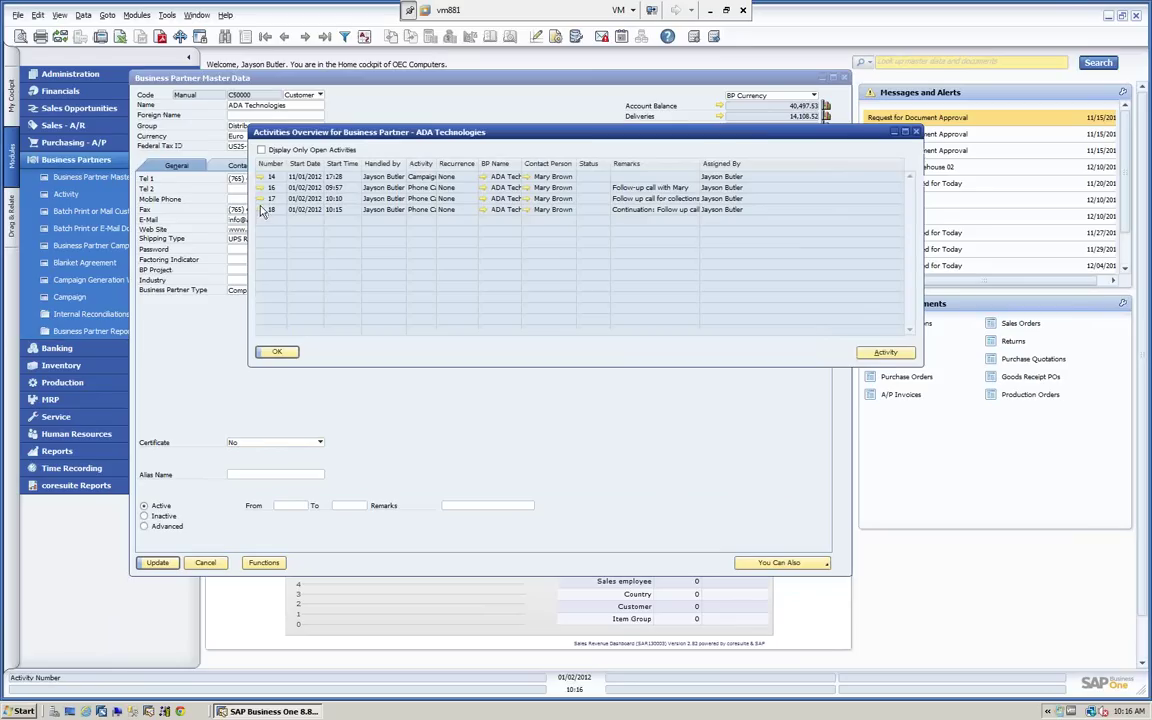
double_click(701, 165)
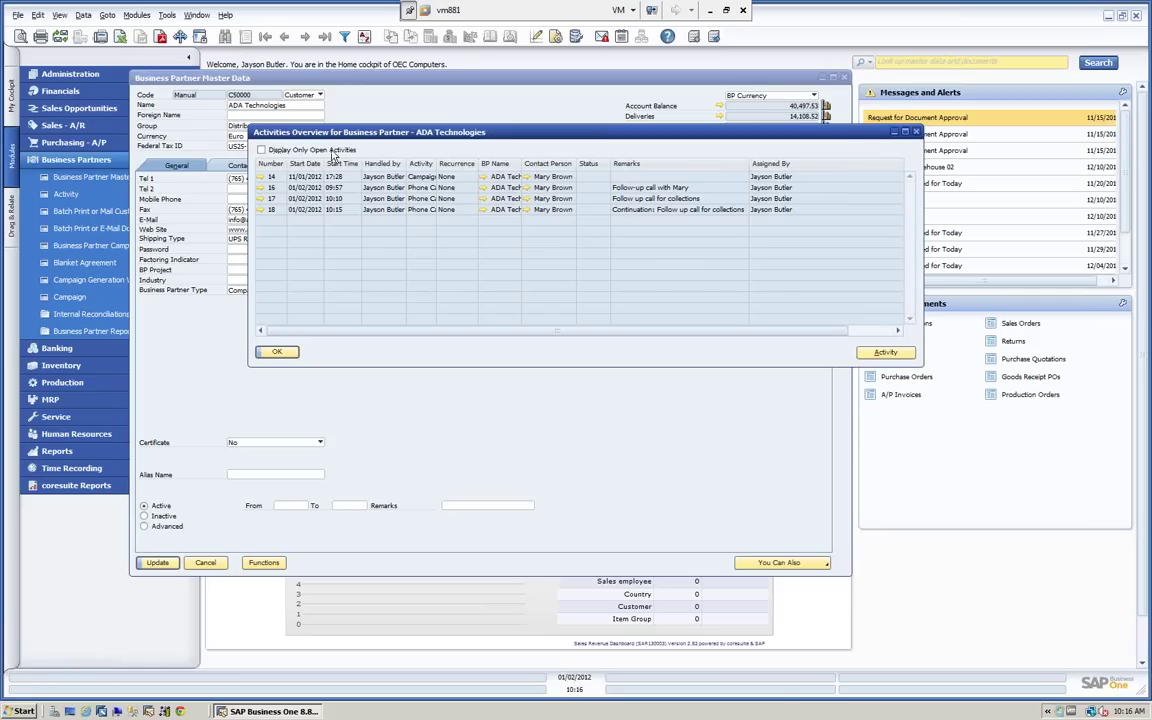
left_click(261, 150)
left_click(261, 150)
Mark the customer's campaign activity as closed, save the change with confirmation, and close the activity and the activities overview
left_click(261, 177)
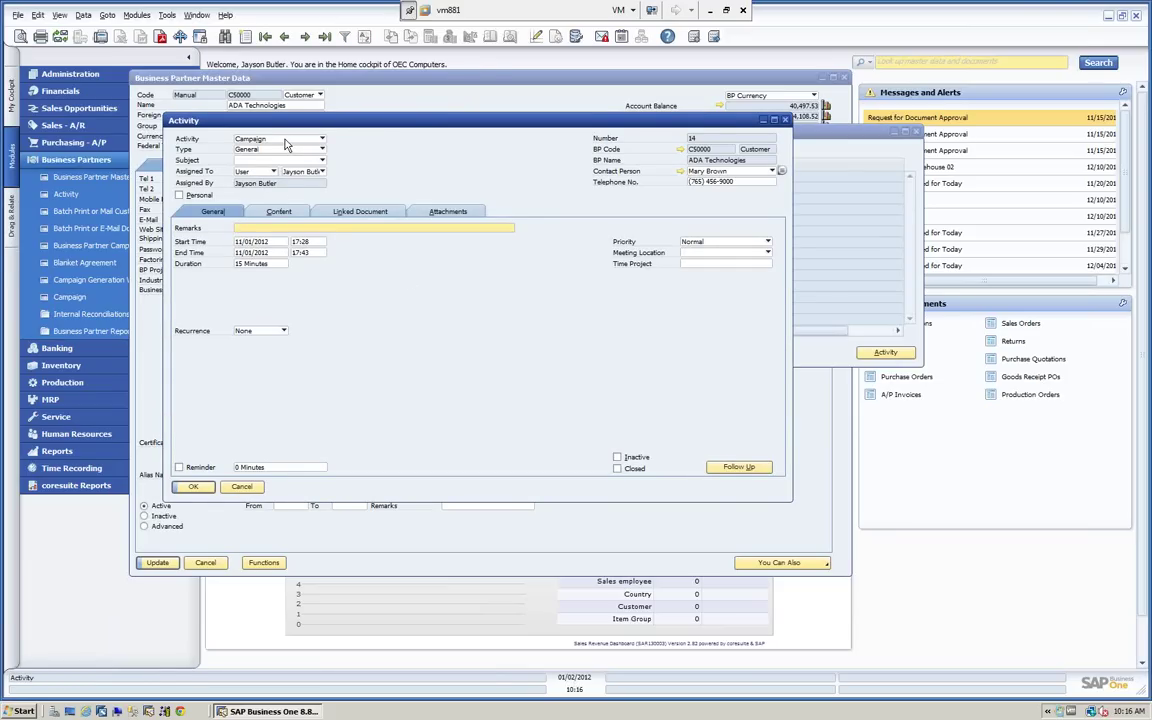
left_click(314, 214)
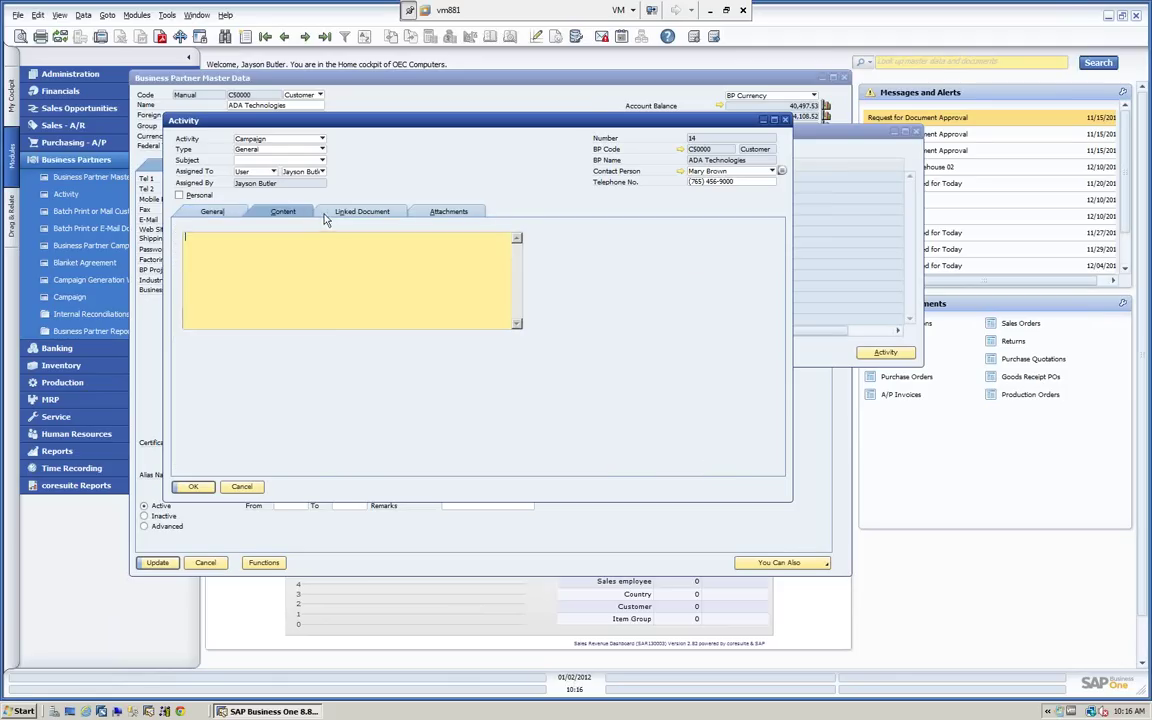
left_click(232, 214)
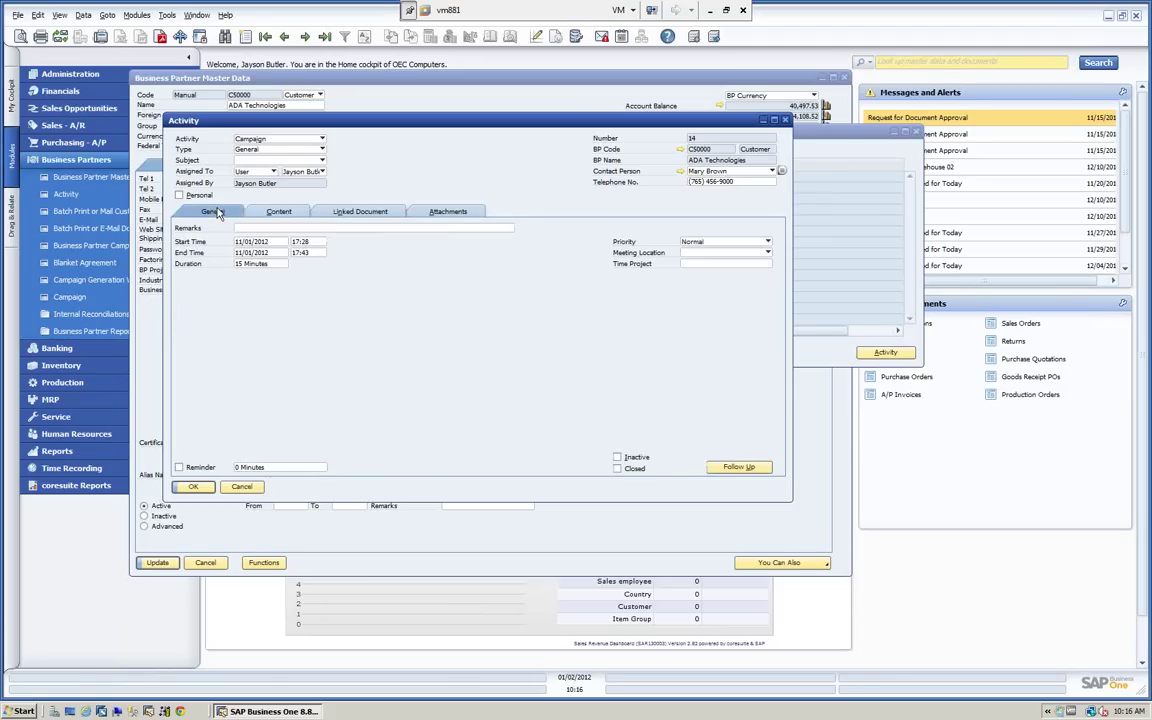
left_click(618, 469)
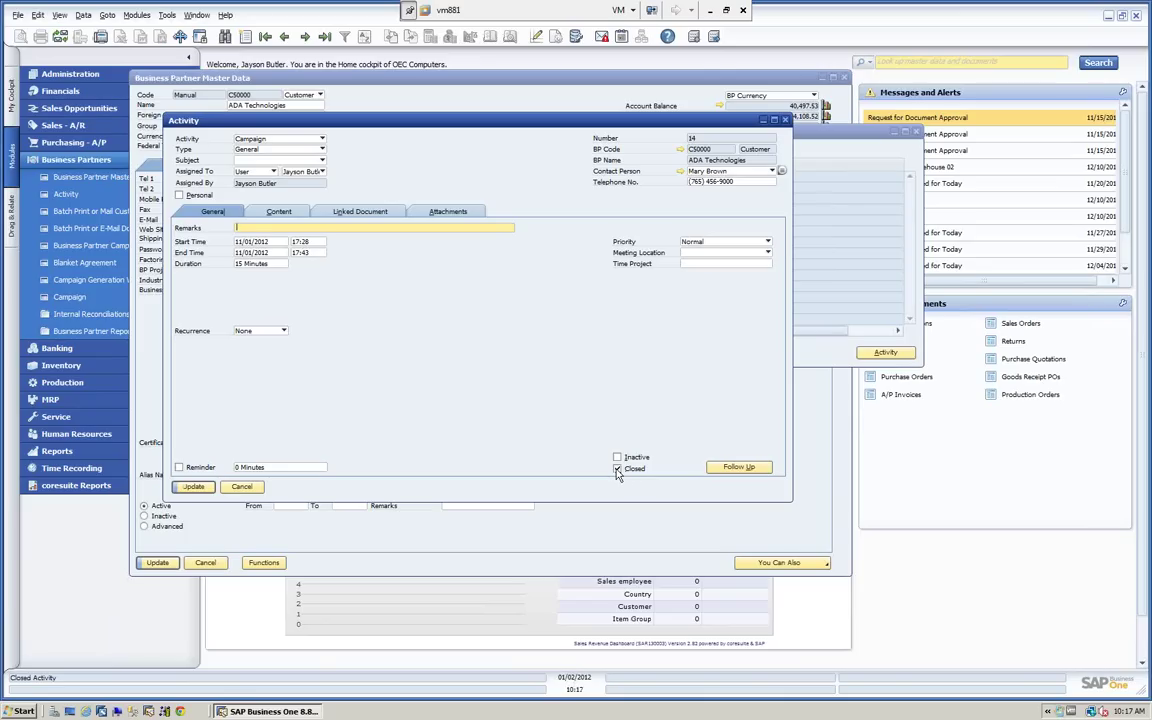
left_click(196, 489)
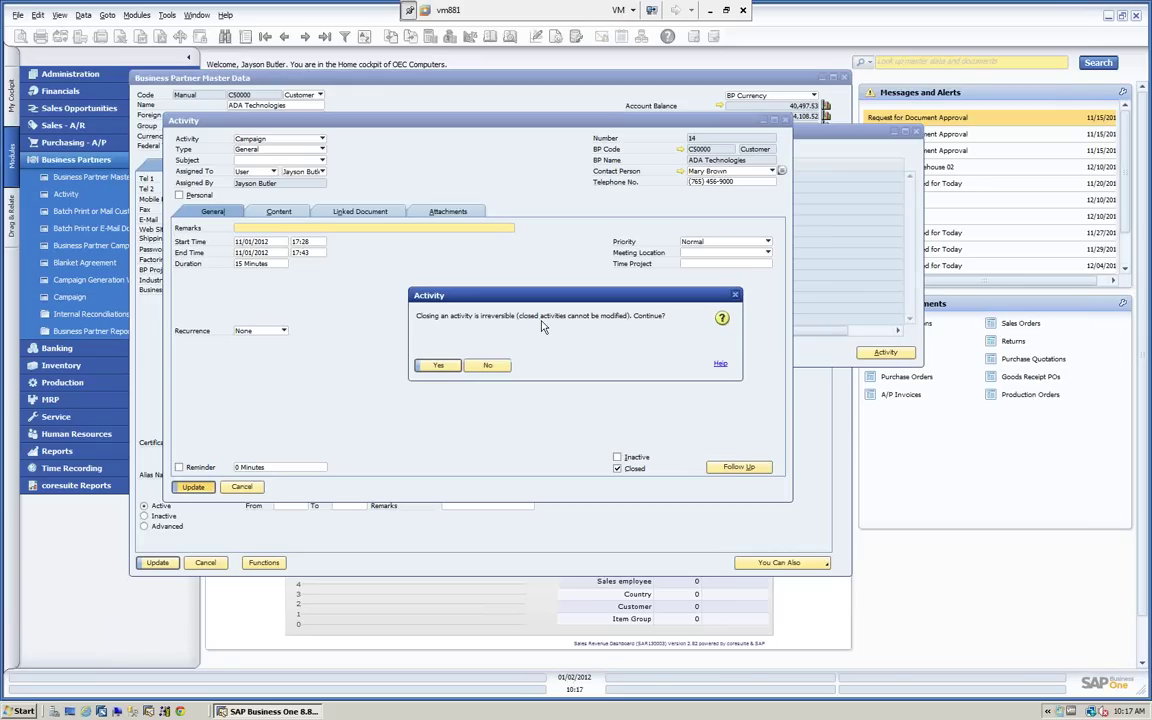
left_click(440, 366)
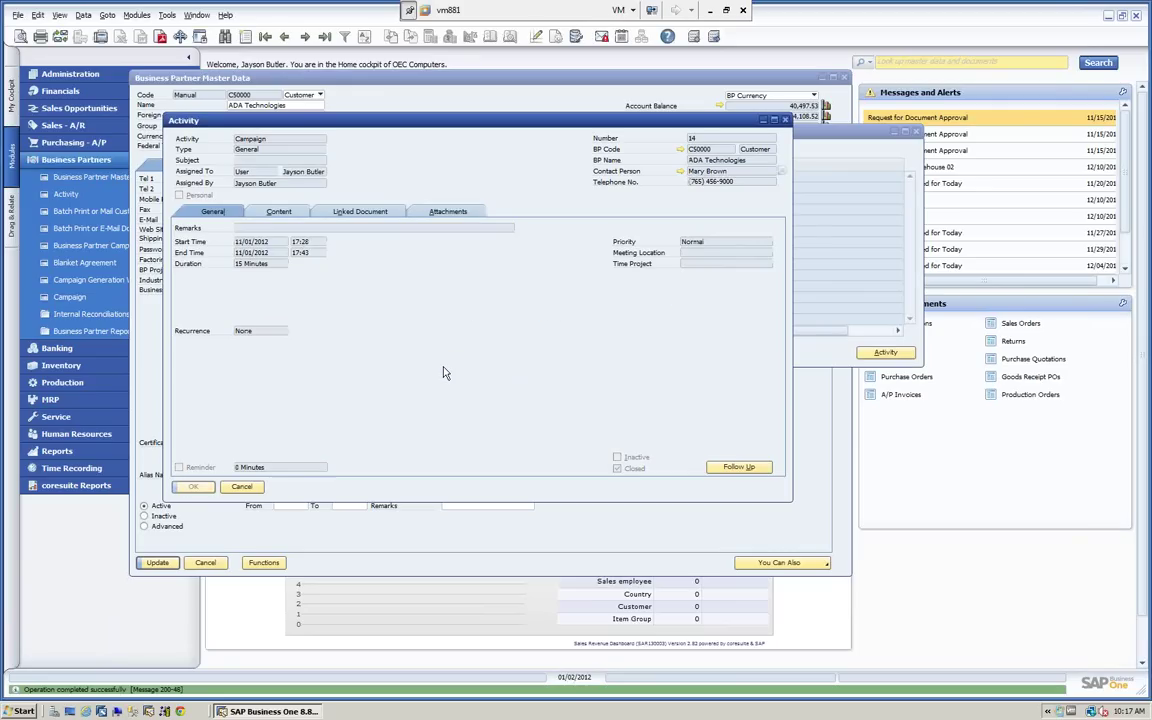
left_click(241, 486)
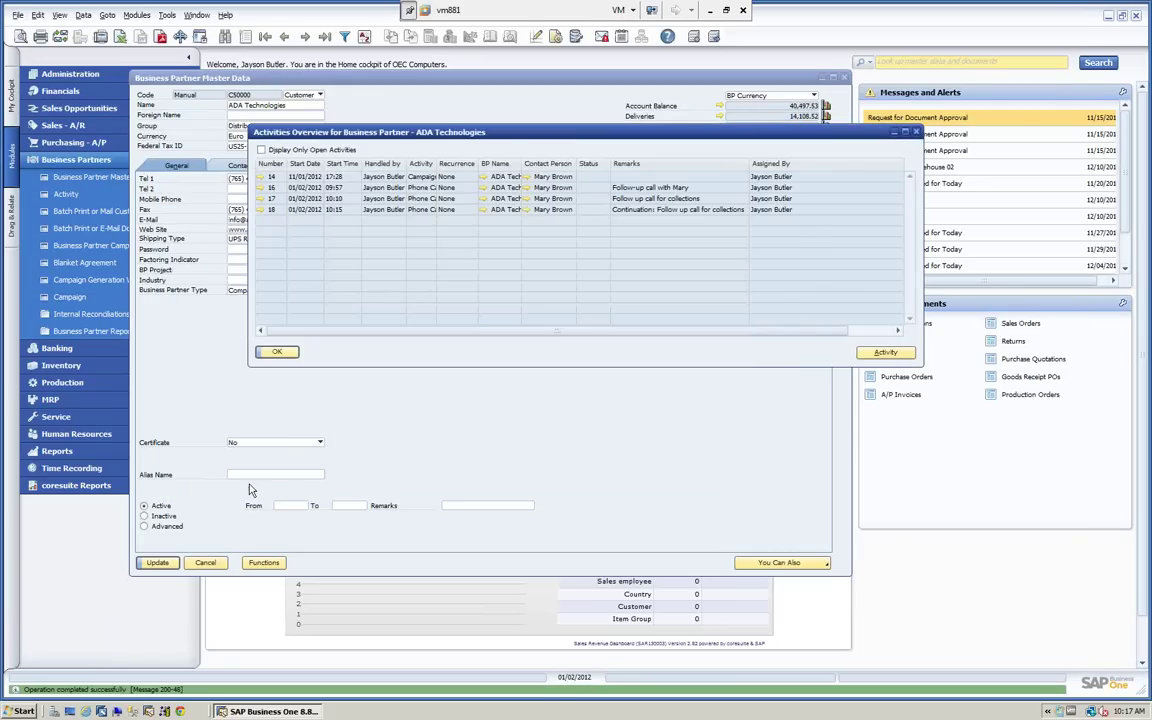
left_click(277, 352)
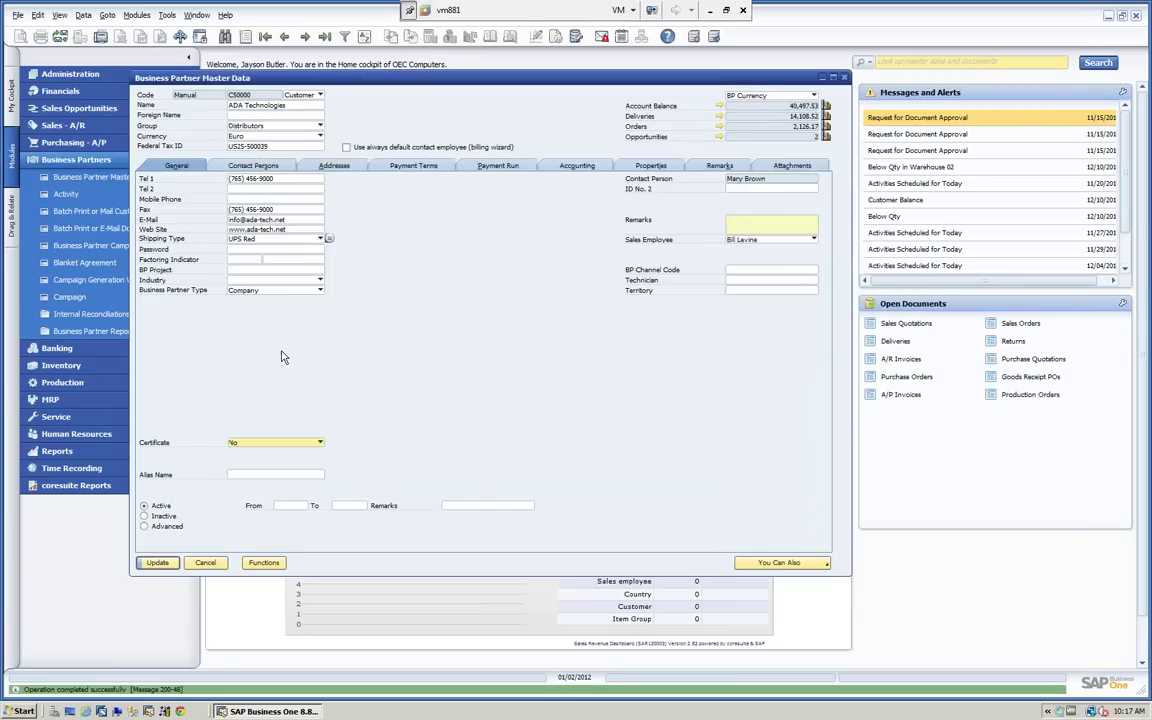
Reopen the customer's related activities and compare the open activities with the full list
left_click(798, 565)
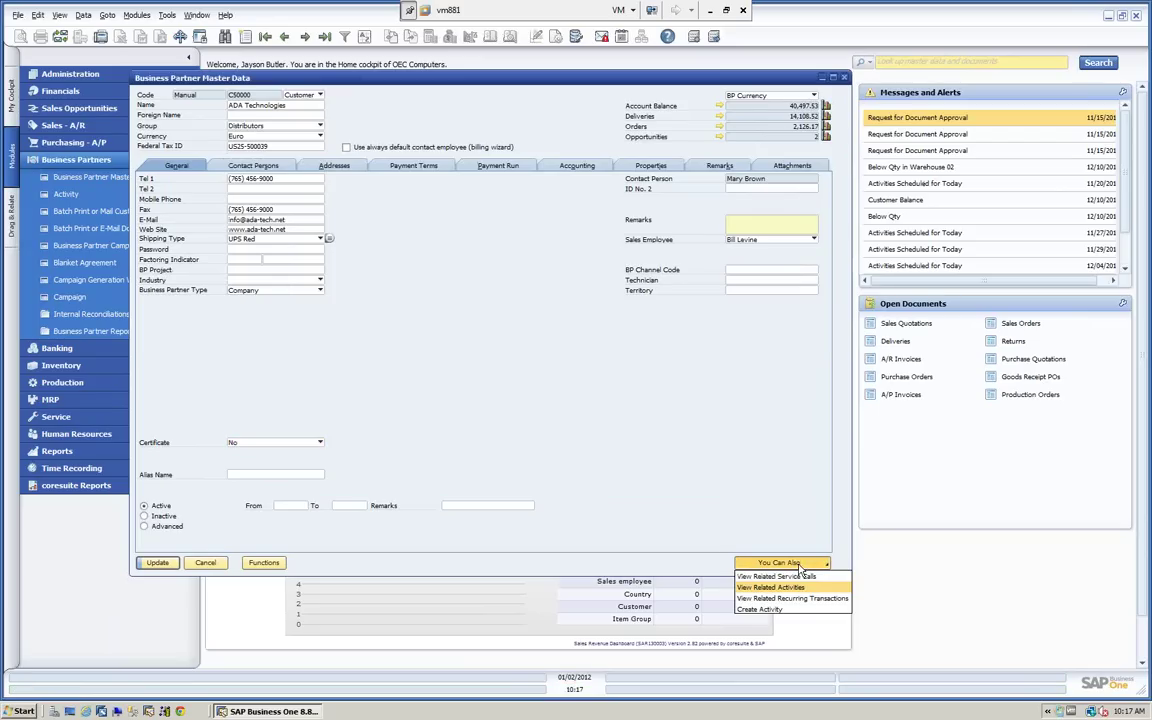
left_click(789, 588)
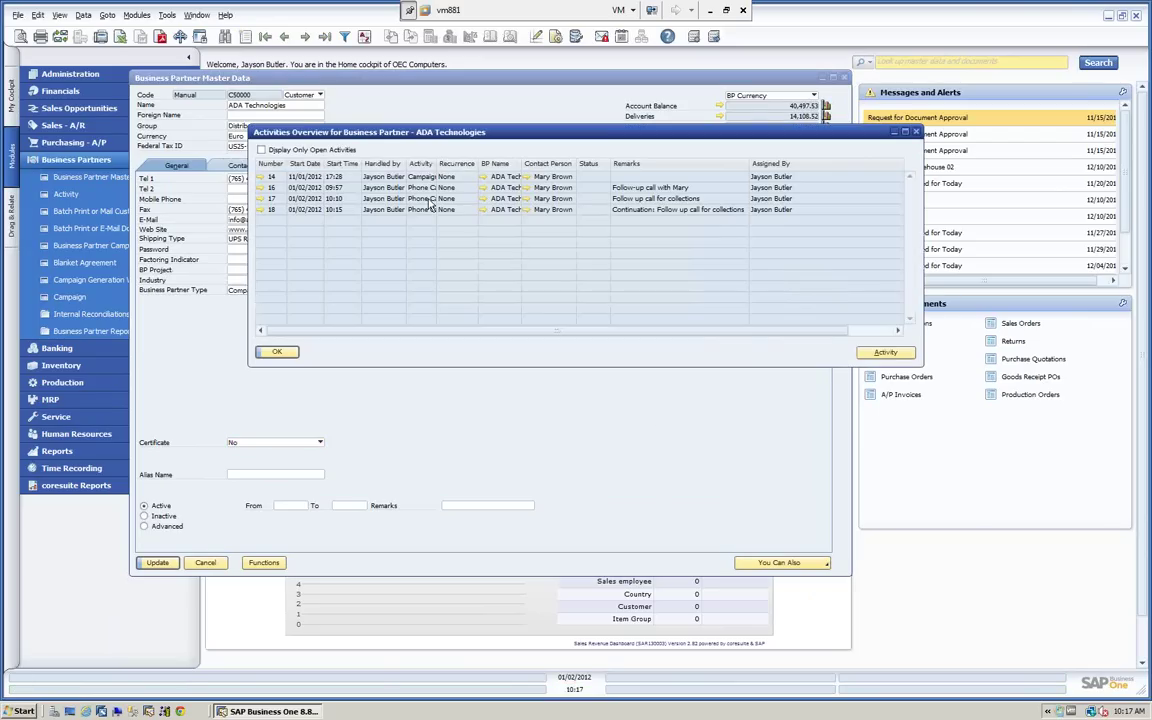
left_click(261, 150)
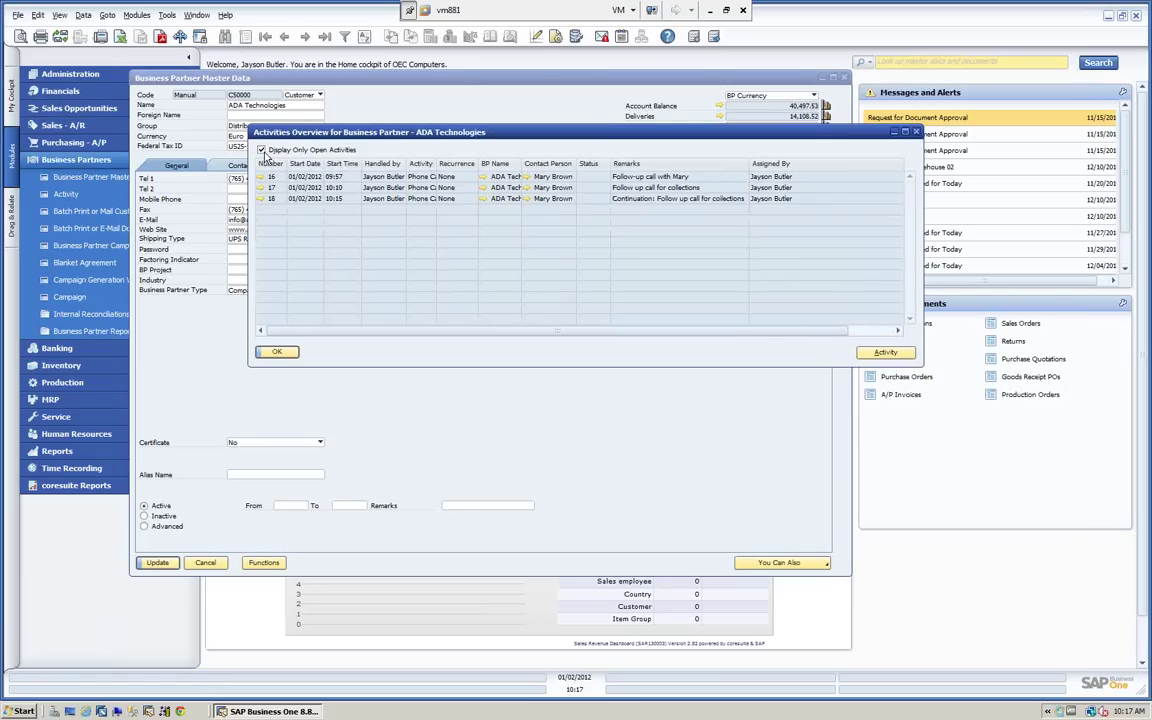
left_click(263, 151)
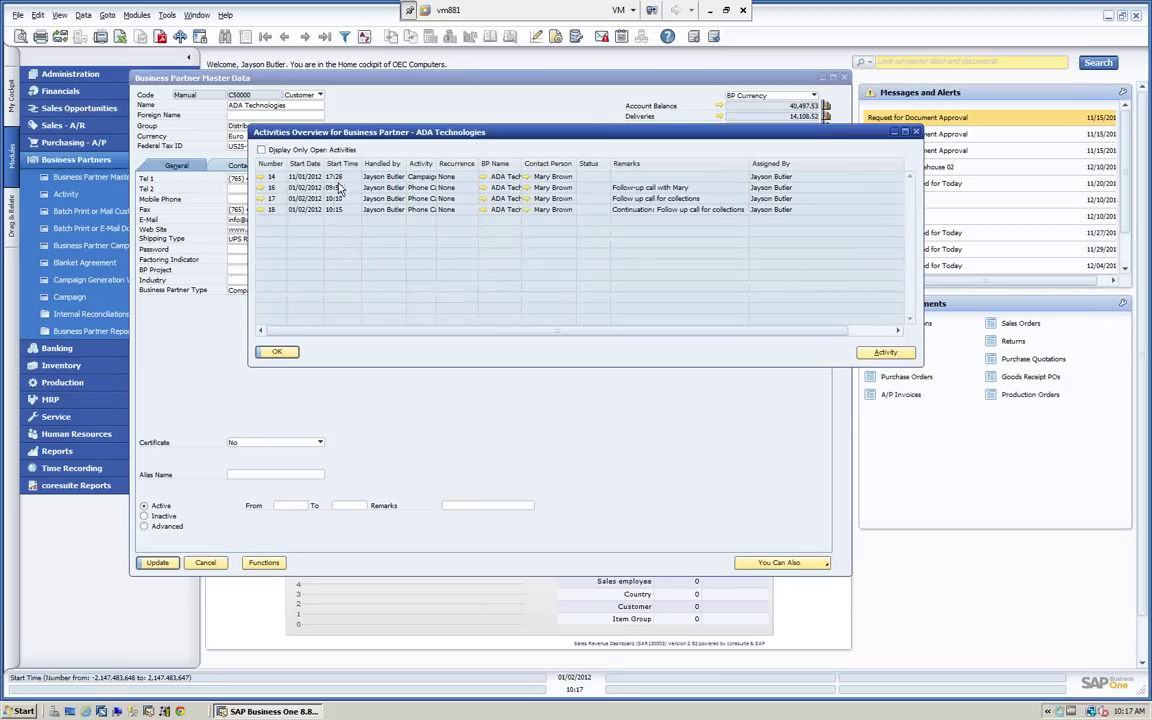
Fit the Activity column's width, list only open activities, and preview a blank new activity without adding it before closing the overview
double_click(436, 162)
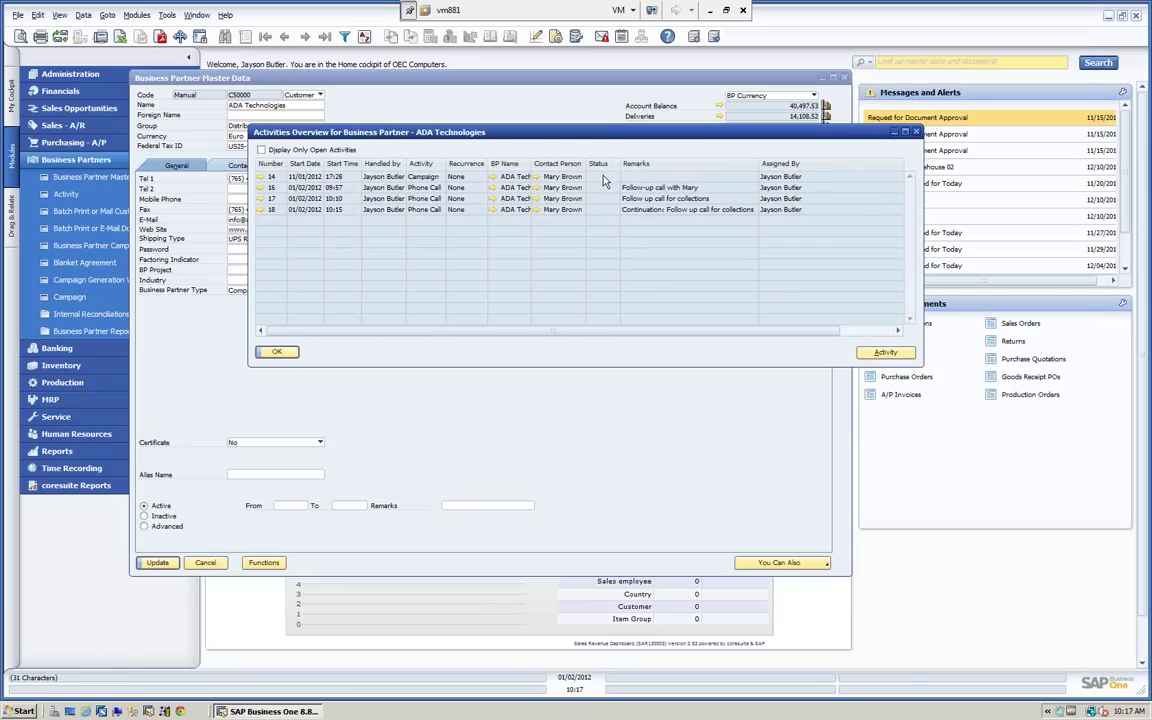
left_click(261, 149)
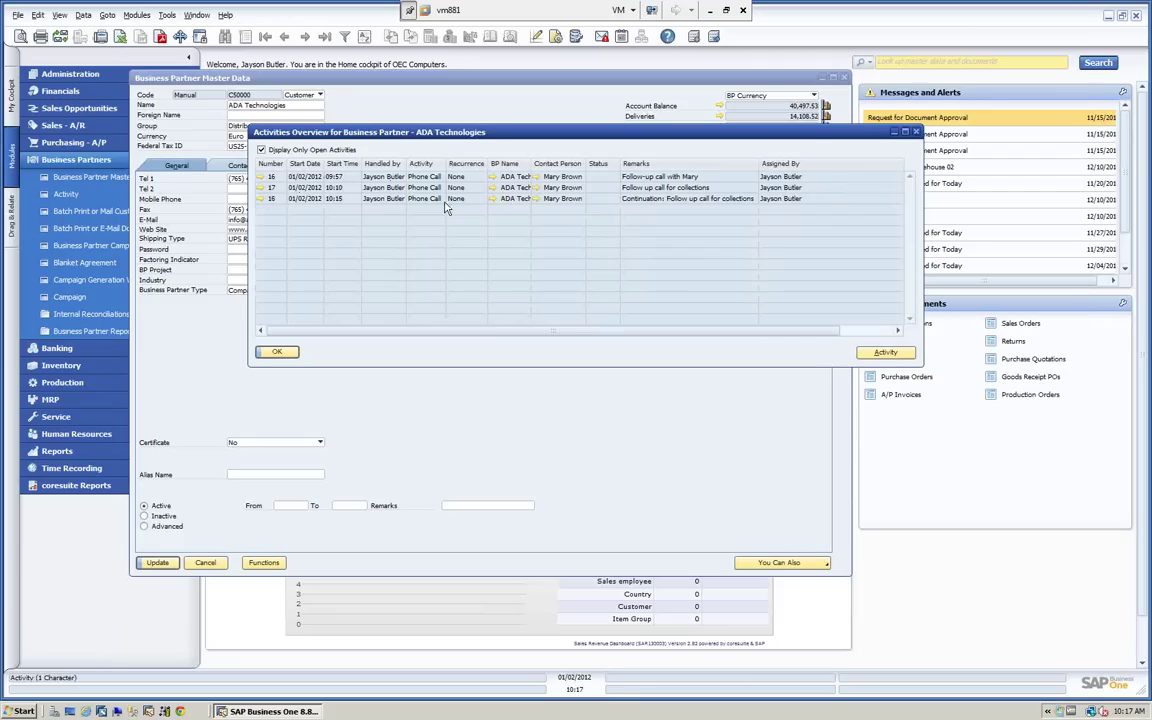
left_click(886, 352)
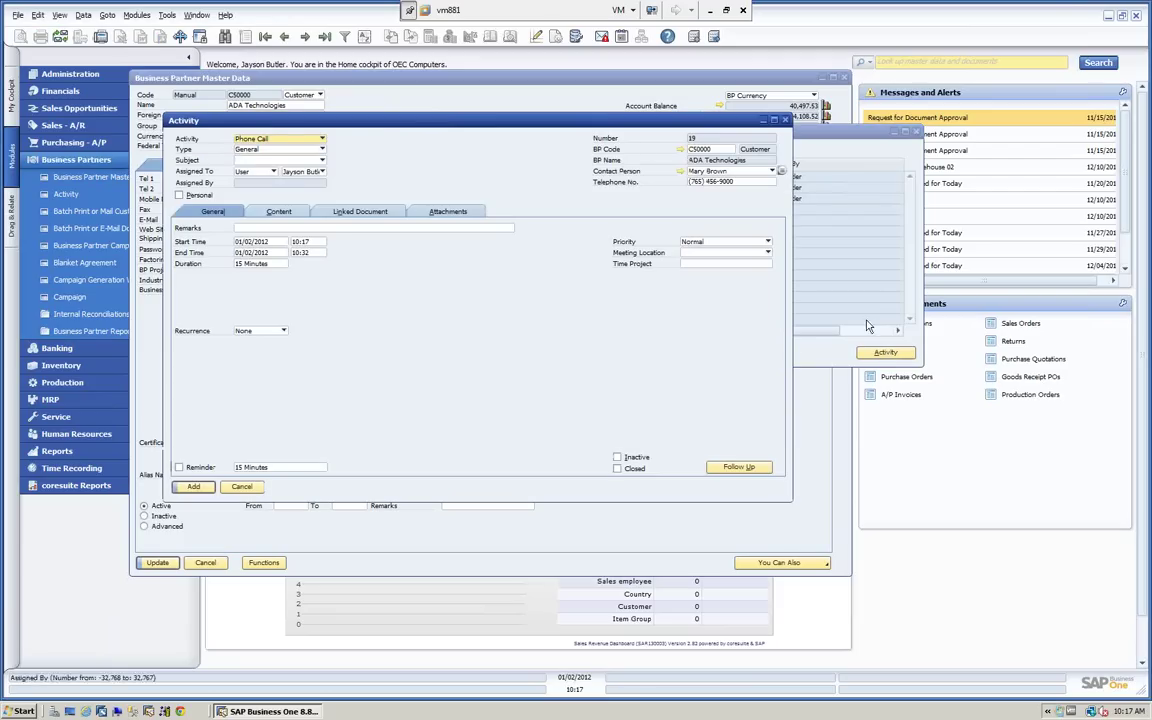
left_click(242, 487)
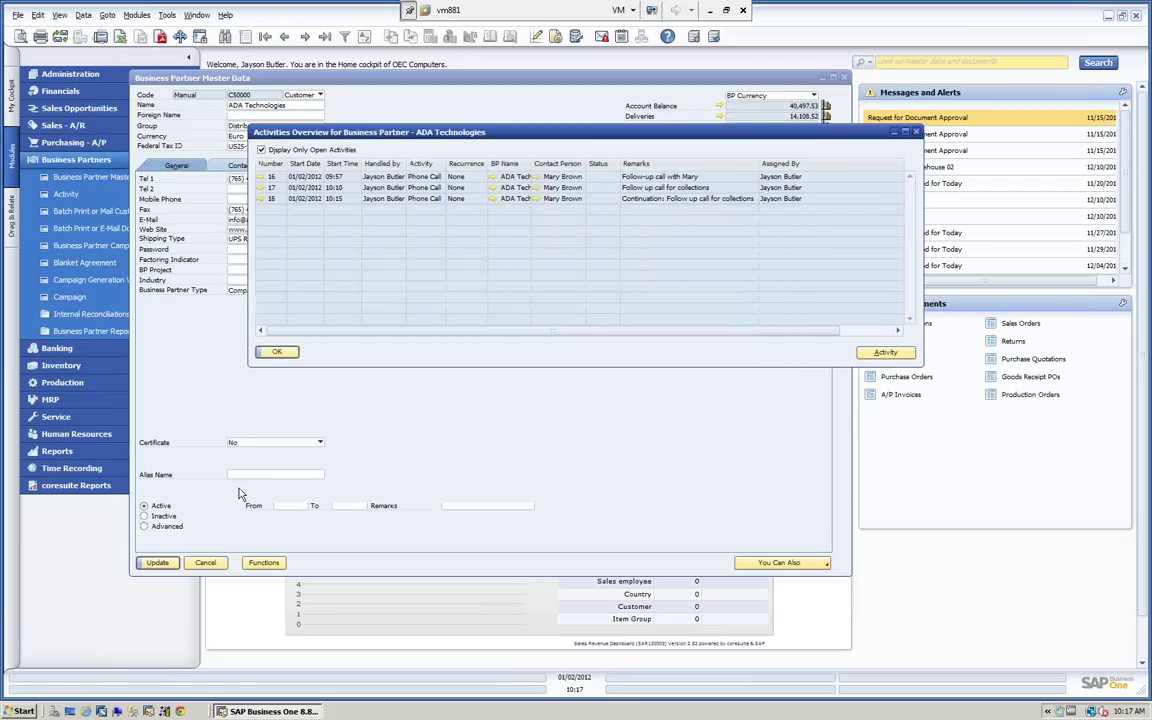
left_click(278, 353)
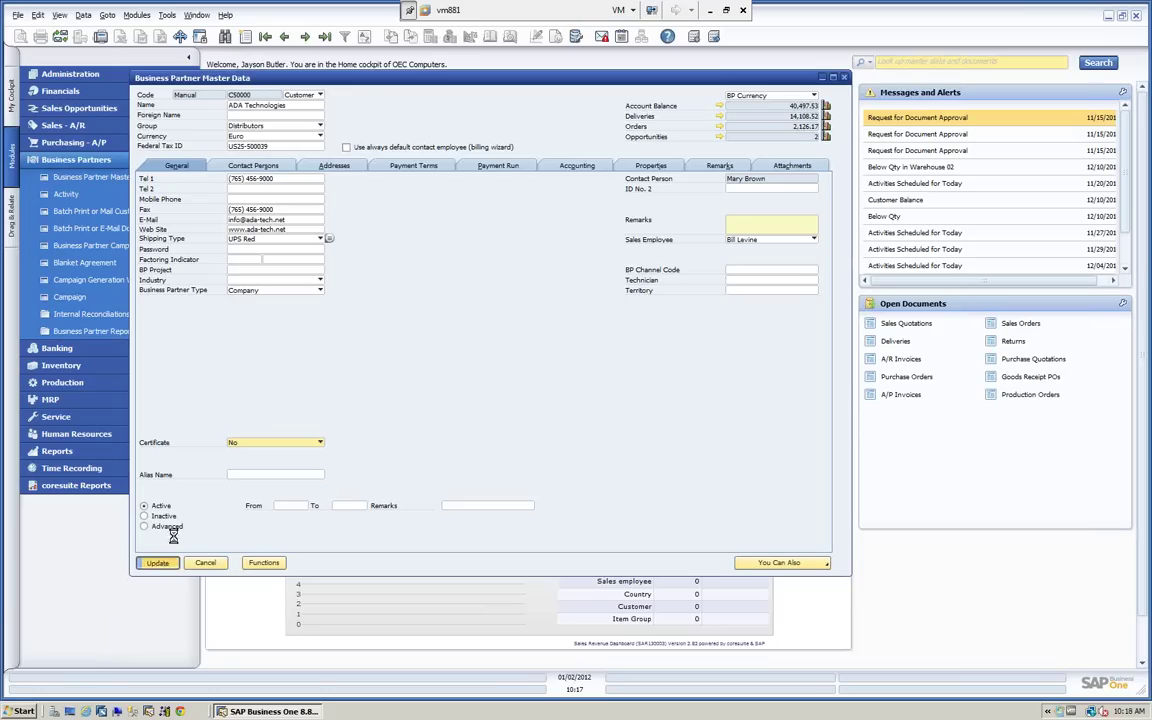
Update the customer record and review its contact persons before returning to the general data
key("Return")
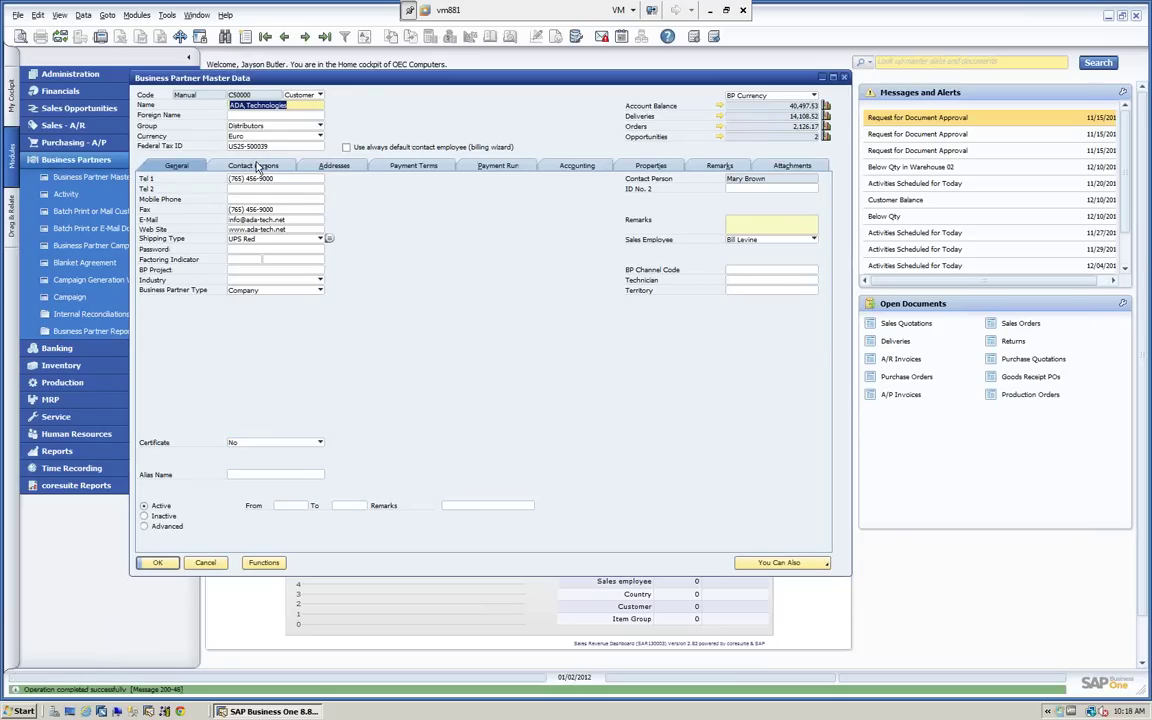
left_click(234, 165)
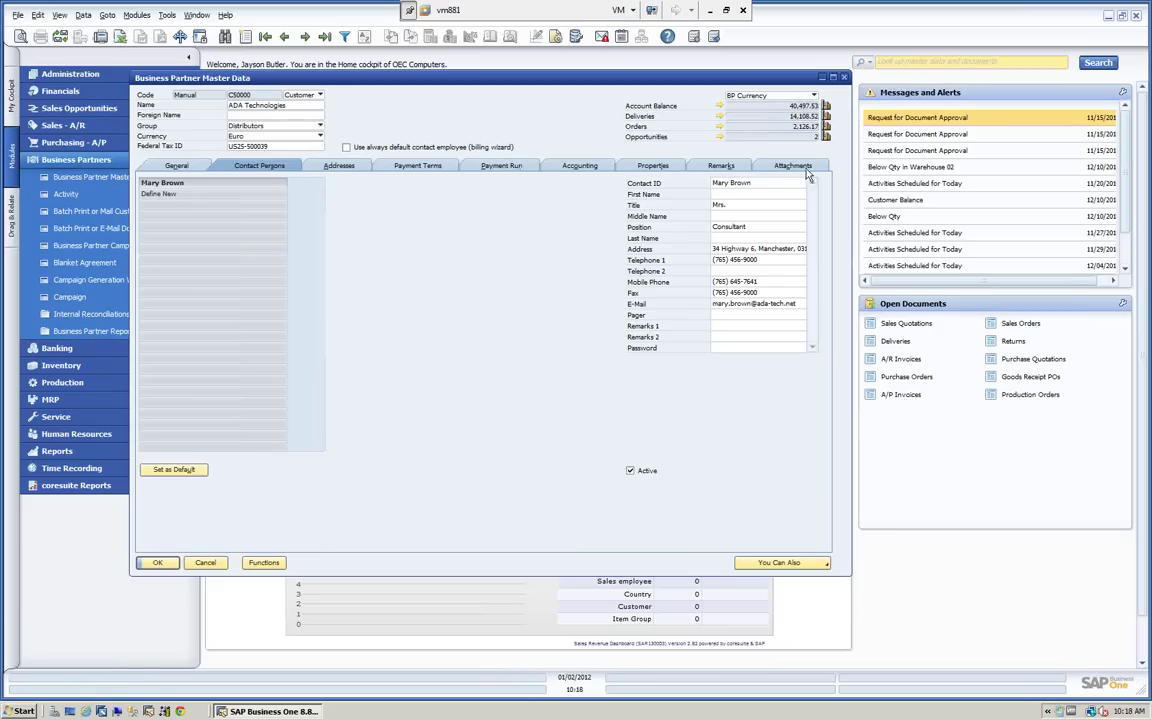
left_click(172, 164)
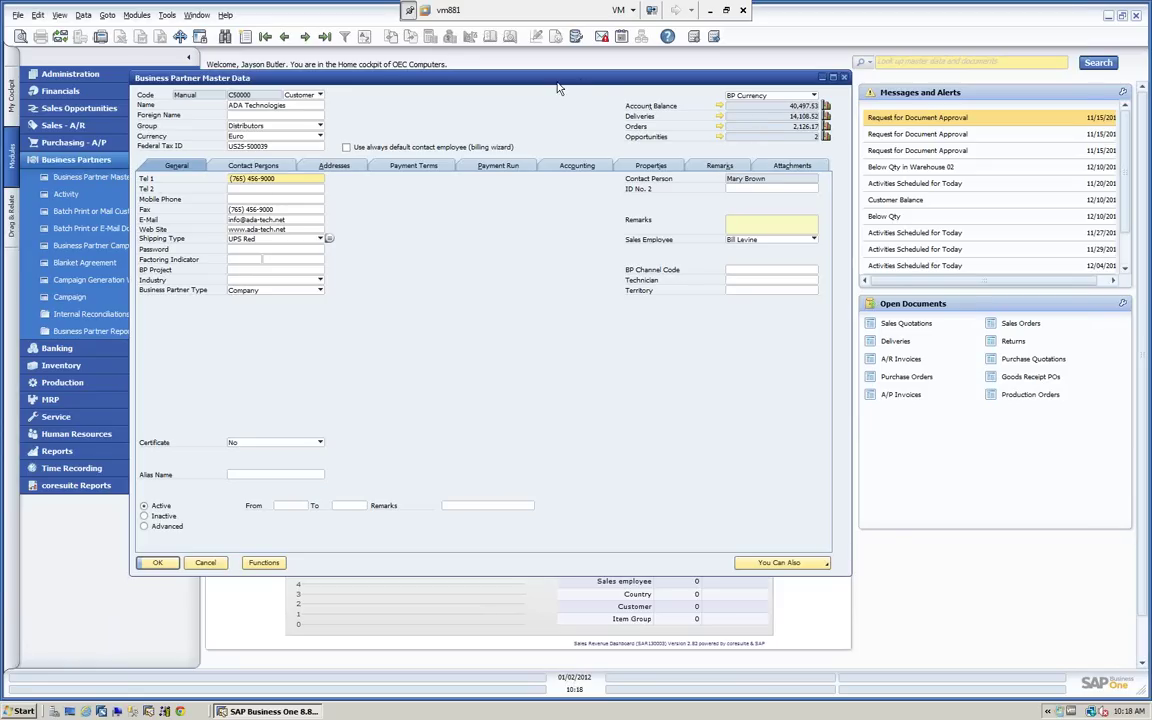
Open a new activity from the customer record, check its type options, cancel it without adding, and close the record
left_click_drag(558, 85, 668, 76)
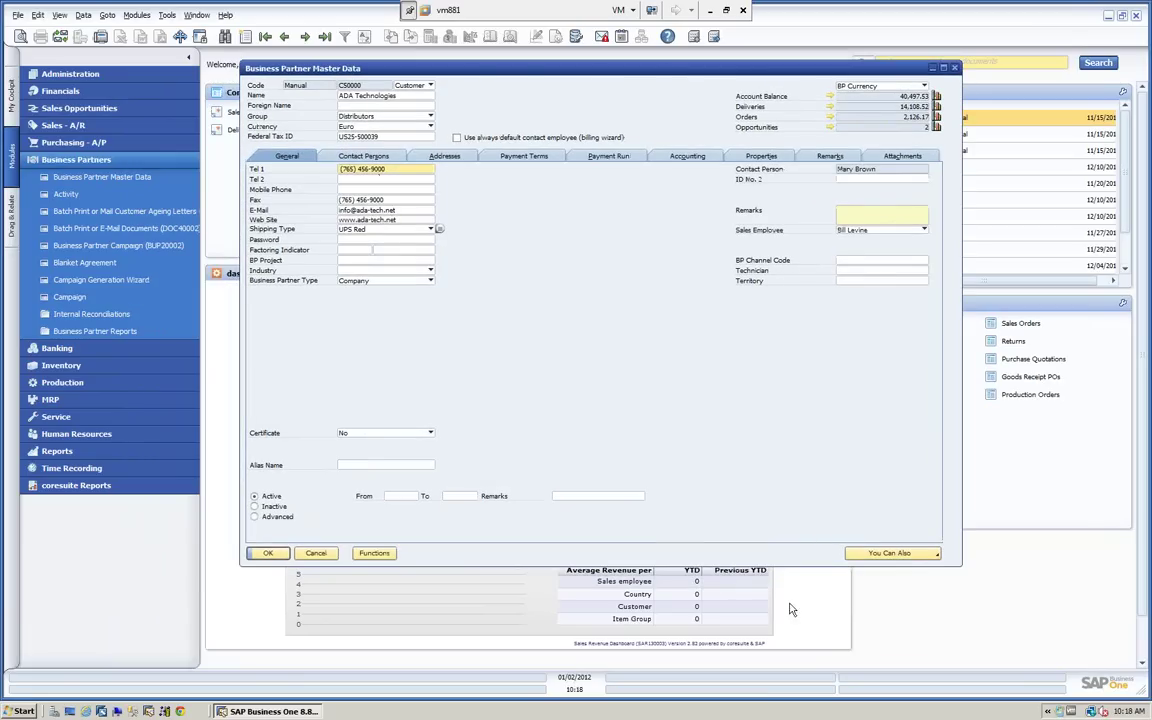
left_click(883, 556)
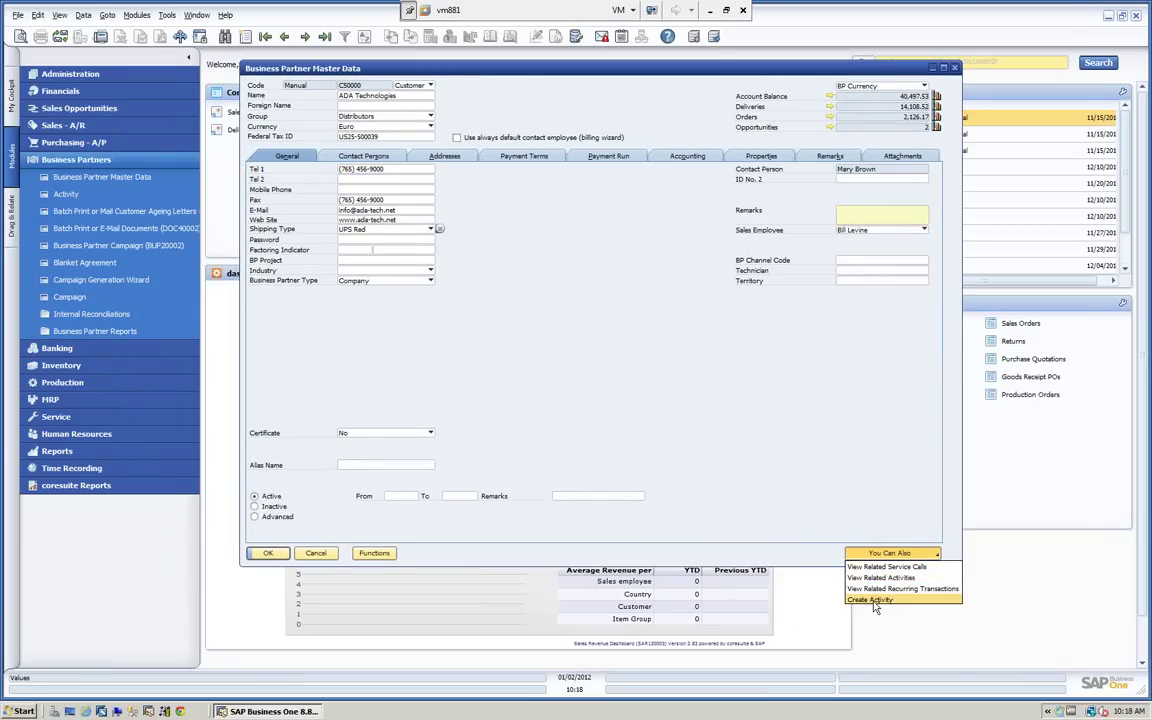
left_click(870, 600)
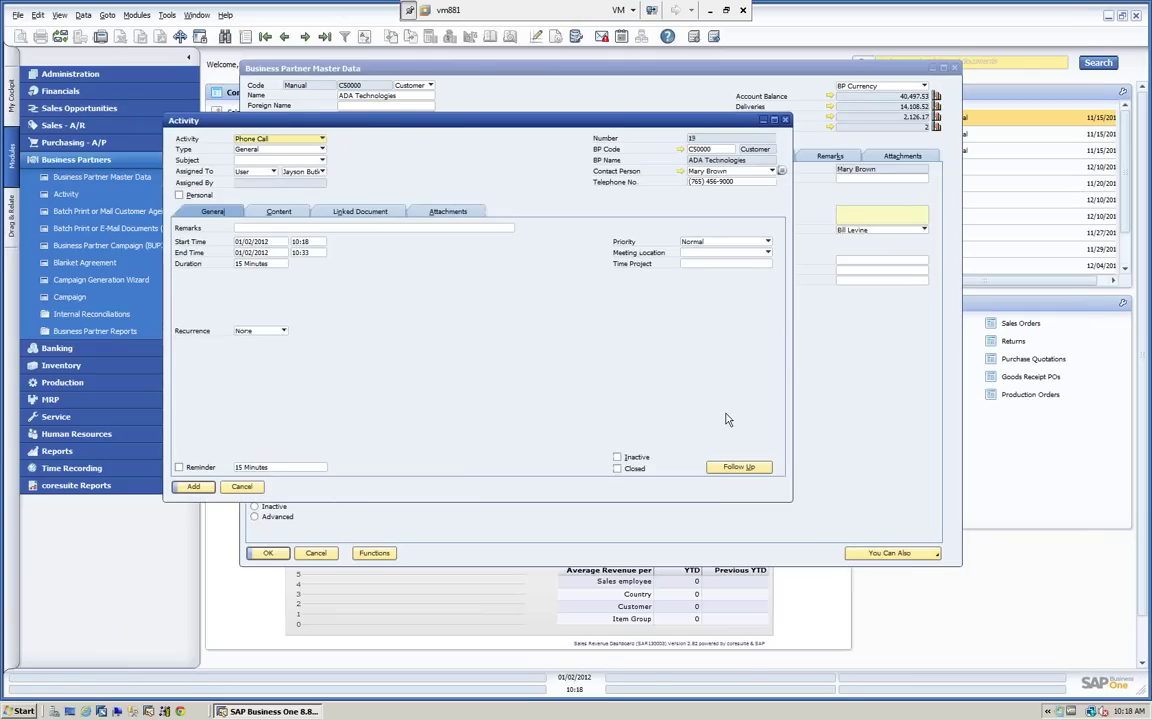
left_click_drag(420, 118, 514, 100)
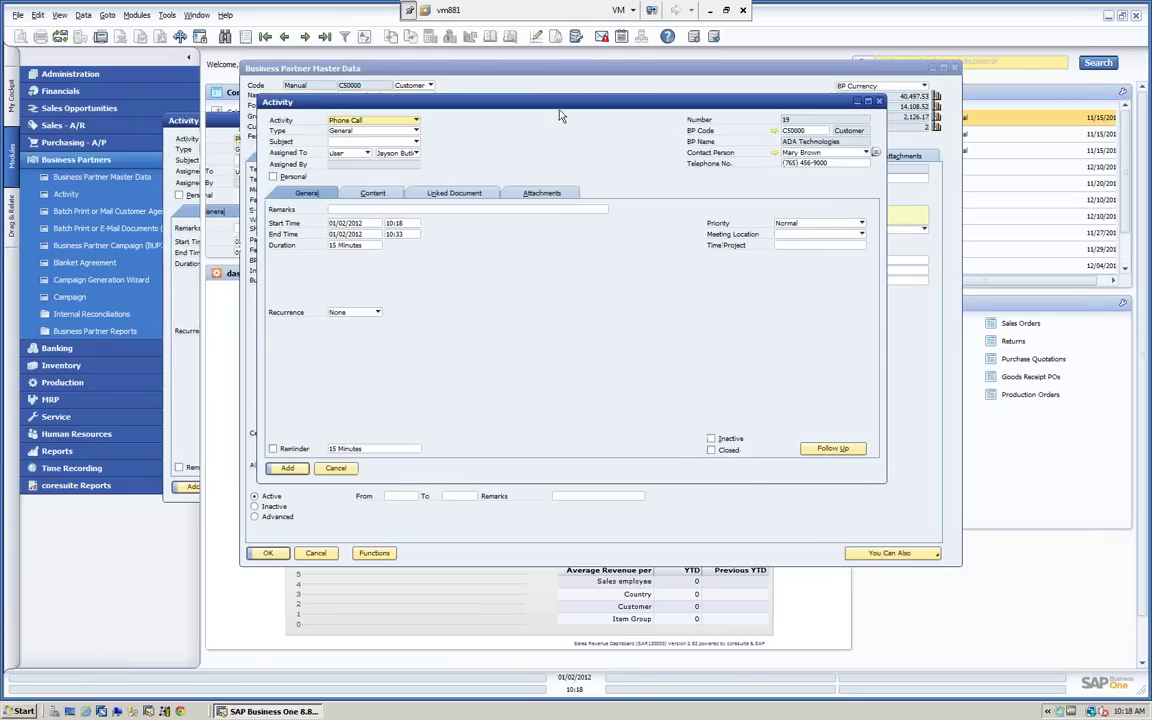
left_click(416, 131)
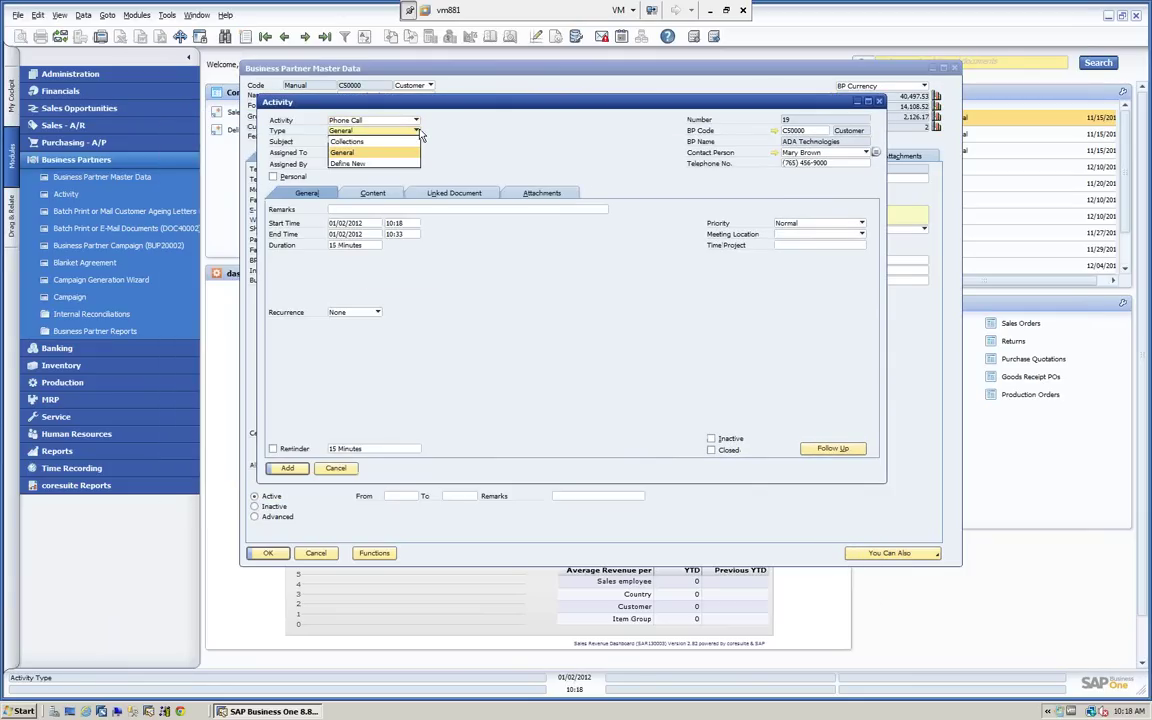
left_click(382, 152)
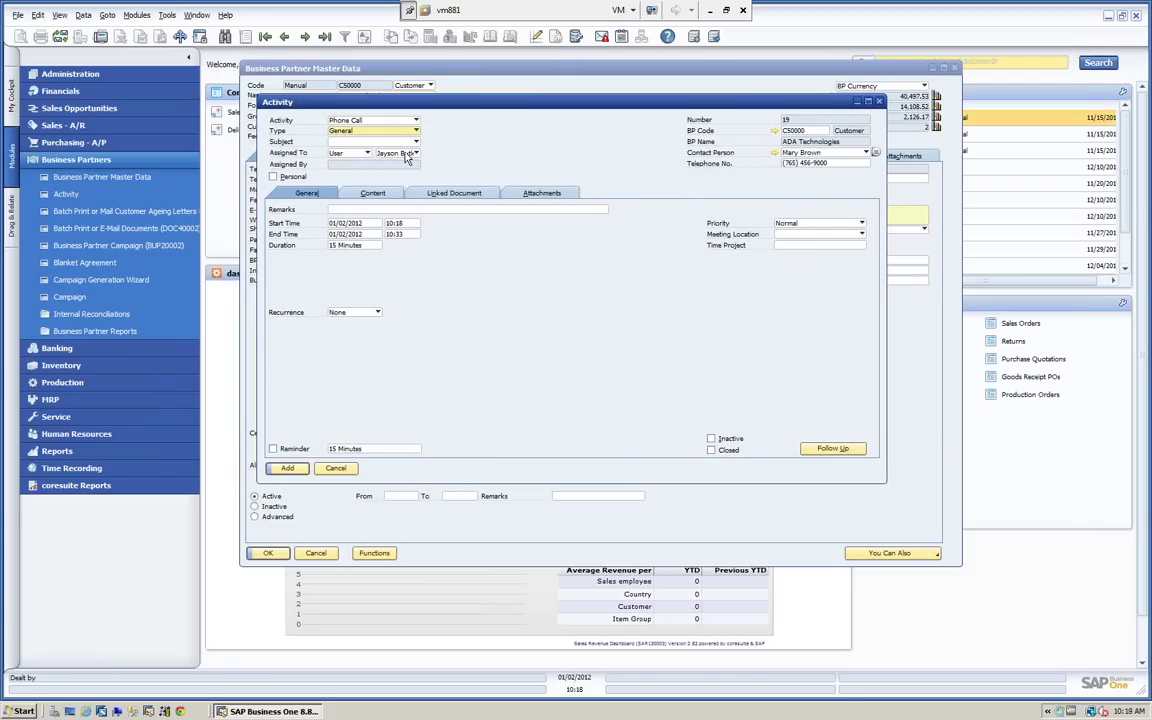
left_click(335, 468)
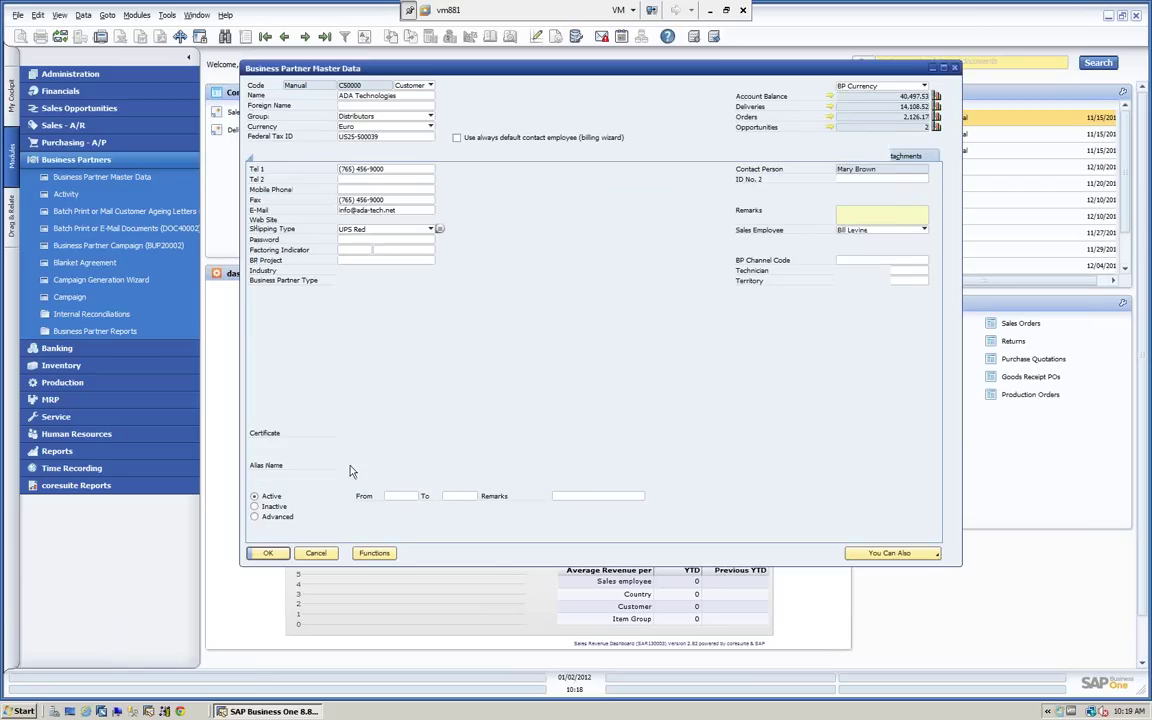
left_click(268, 553)
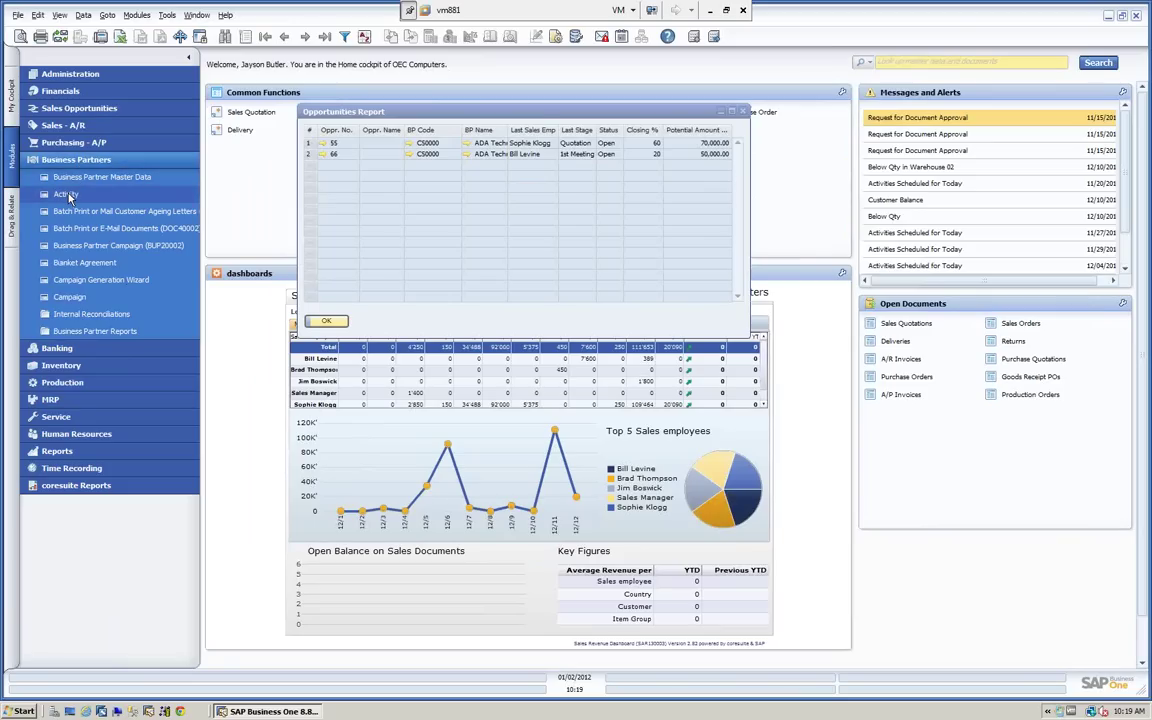
Start a standalone activity, pick the business partner Custom Exhaust for it from the partner list, and cancel the activity
left_click(66, 194)
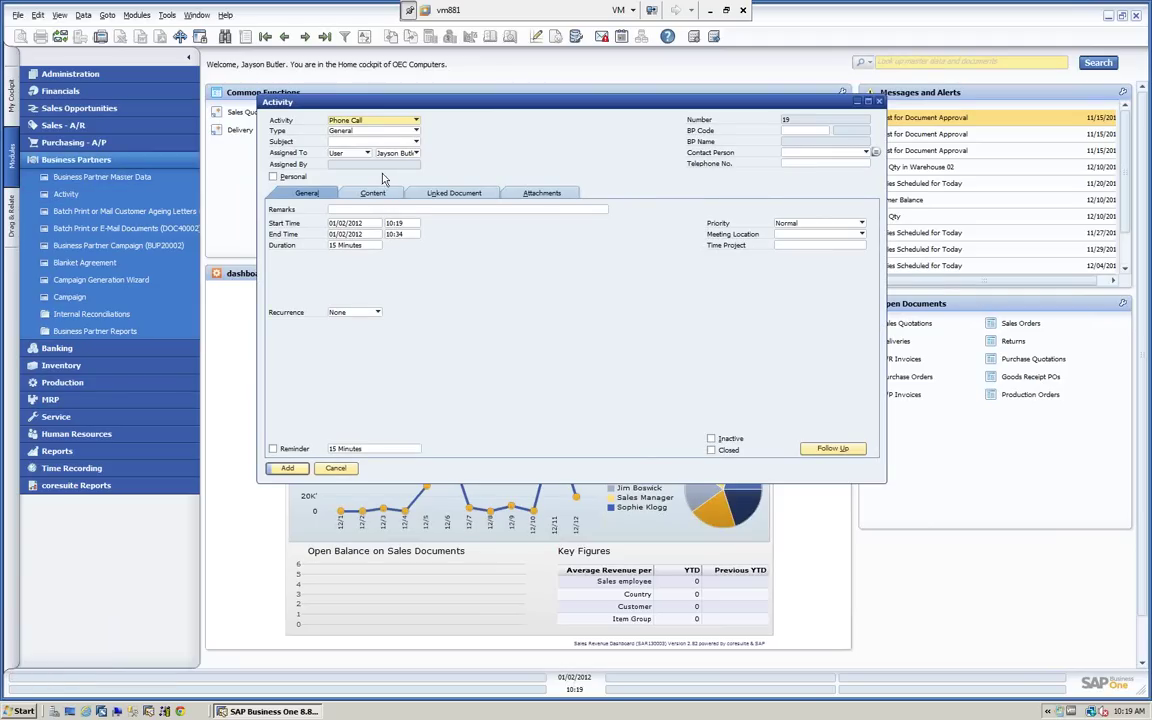
left_click(803, 131)
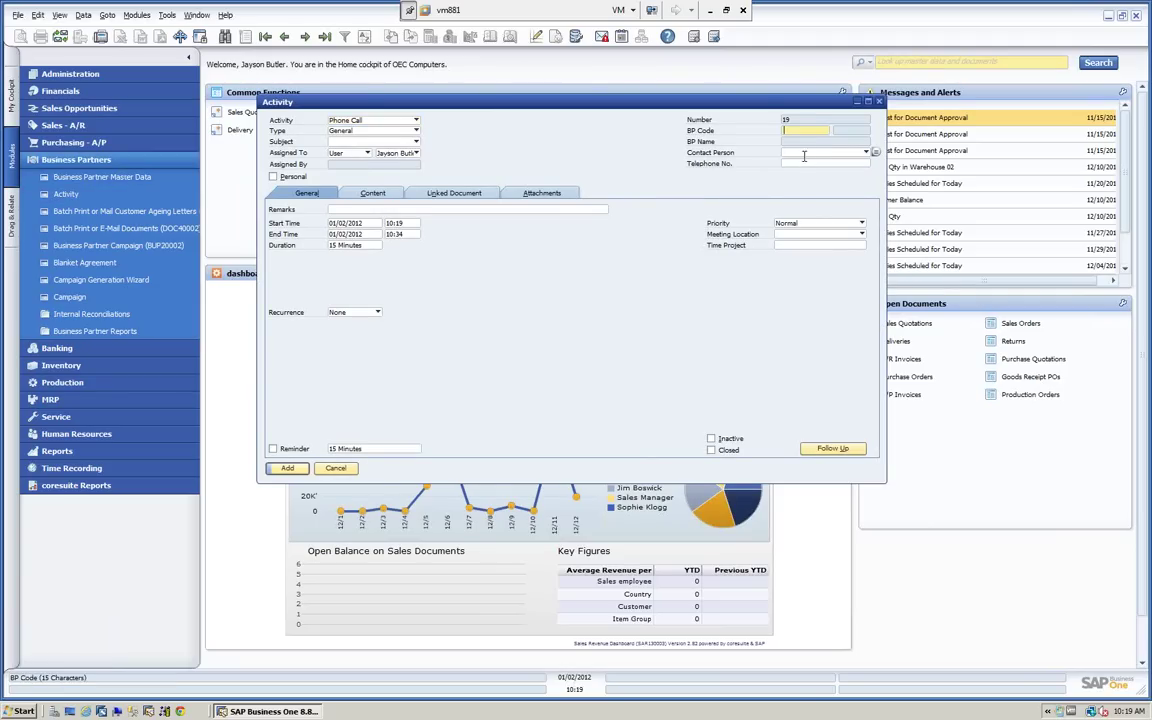
key("Tab")
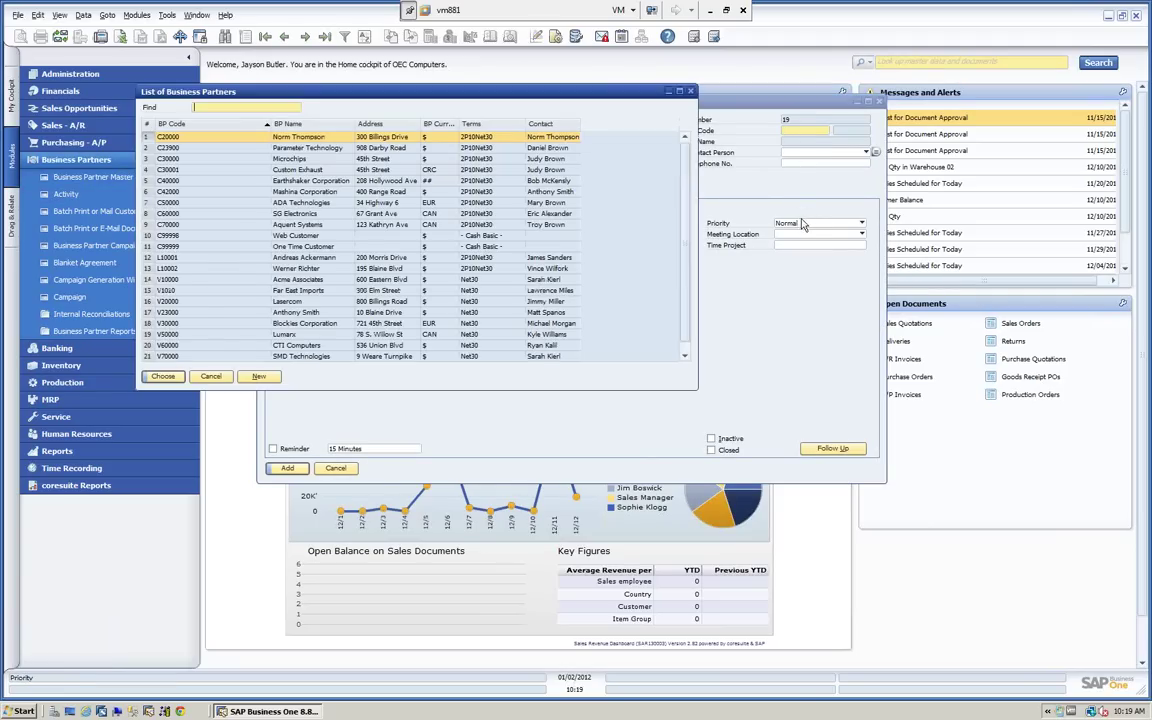
left_click(266, 169)
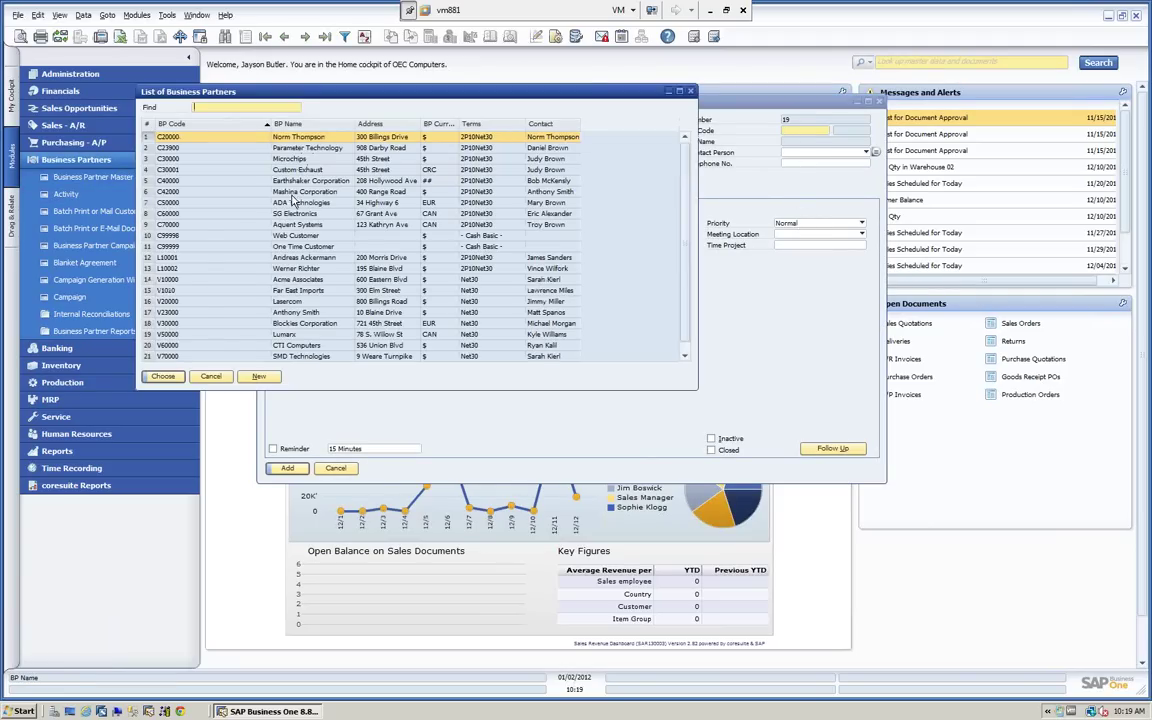
left_click(163, 376)
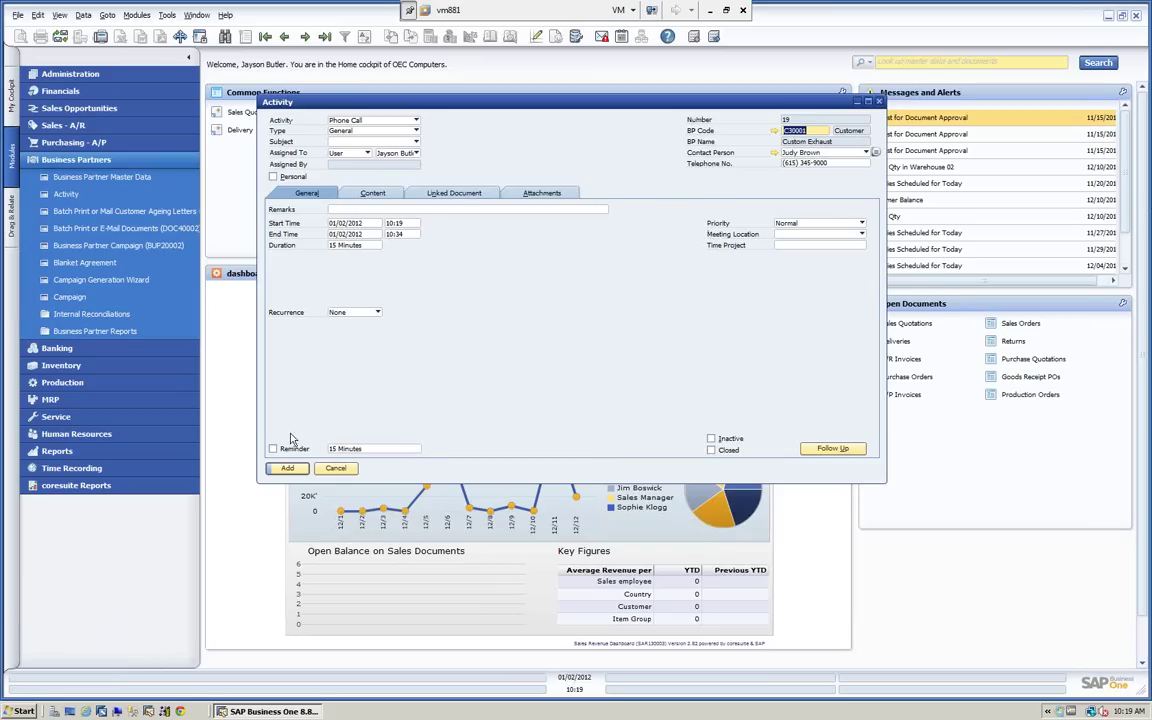
left_click(336, 469)
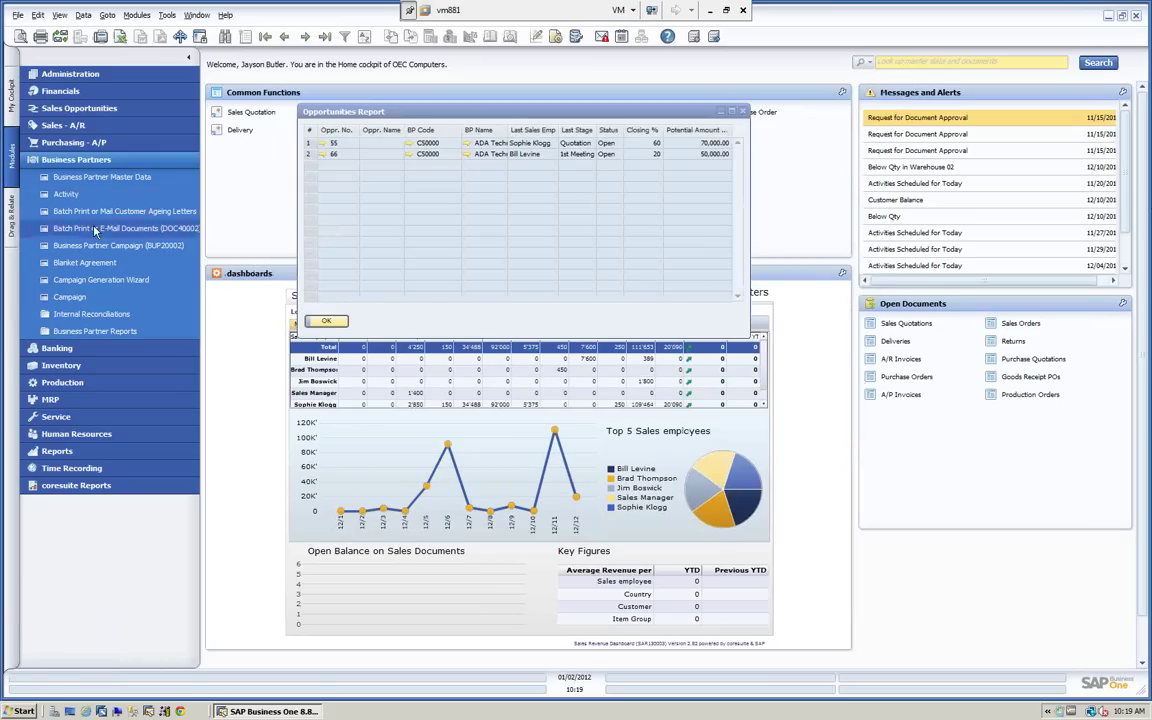
Close the Opportunities Report, open the My Activities report, and enlarge its window and the Contact Person column
left_click(95, 331)
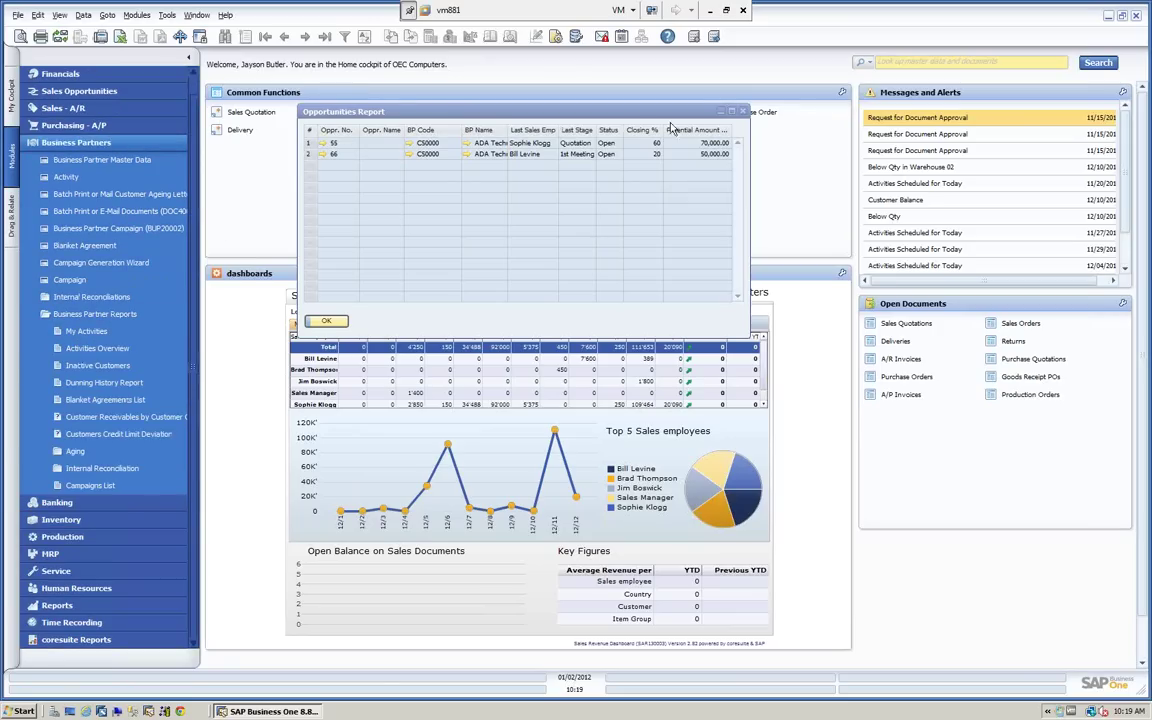
left_click(742, 112)
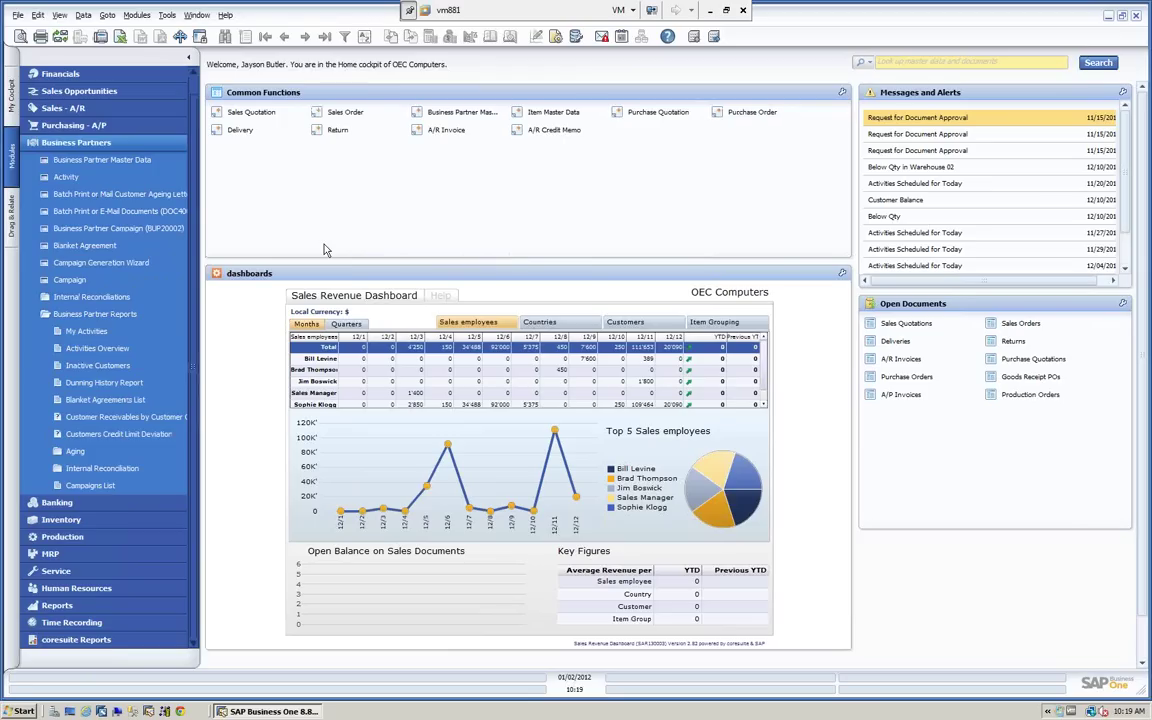
left_click(97, 334)
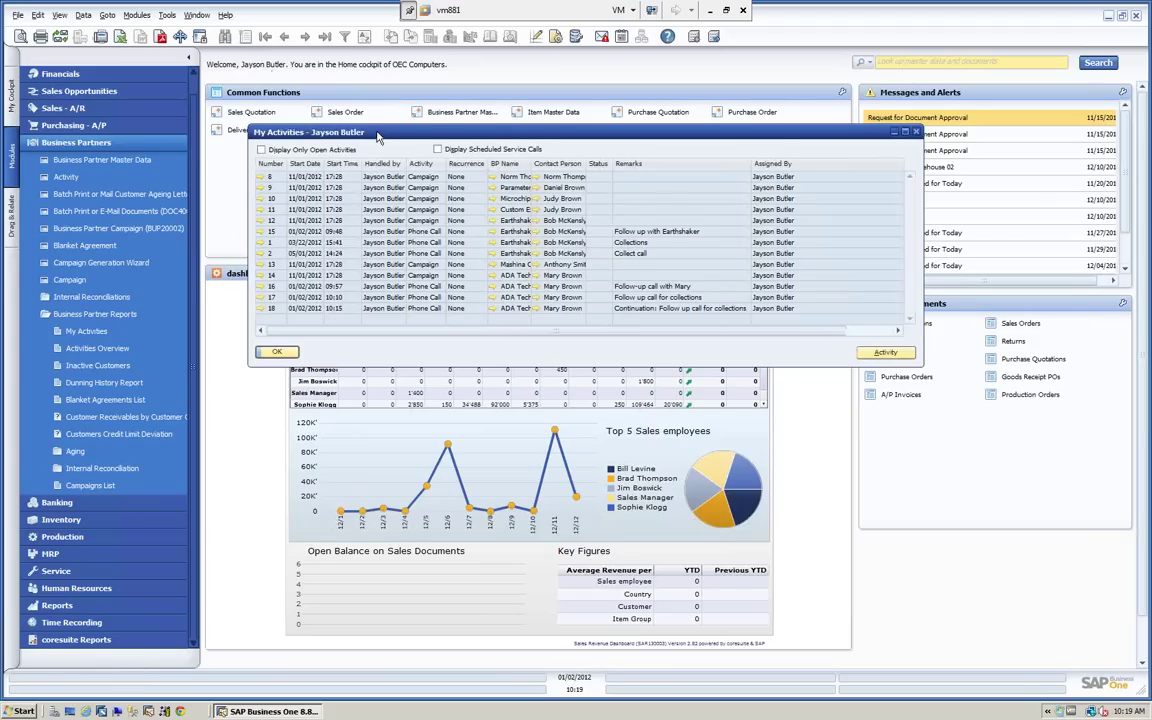
left_click_drag(378, 137, 369, 127)
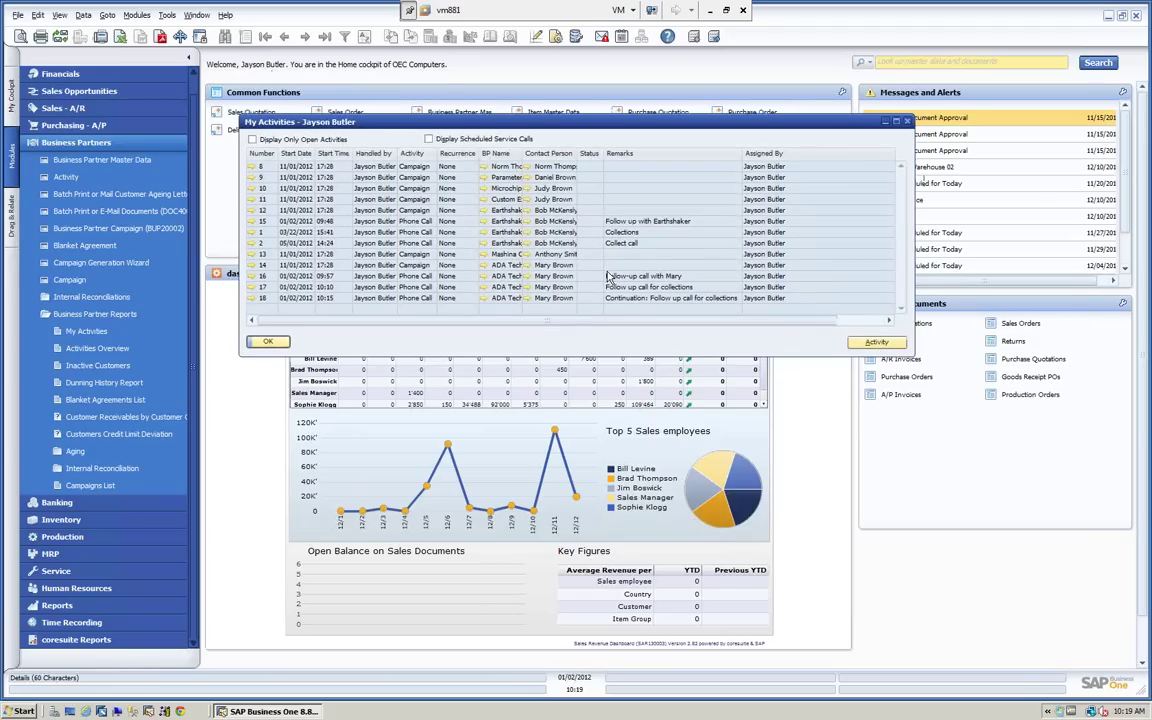
left_click_drag(540, 356, 586, 606)
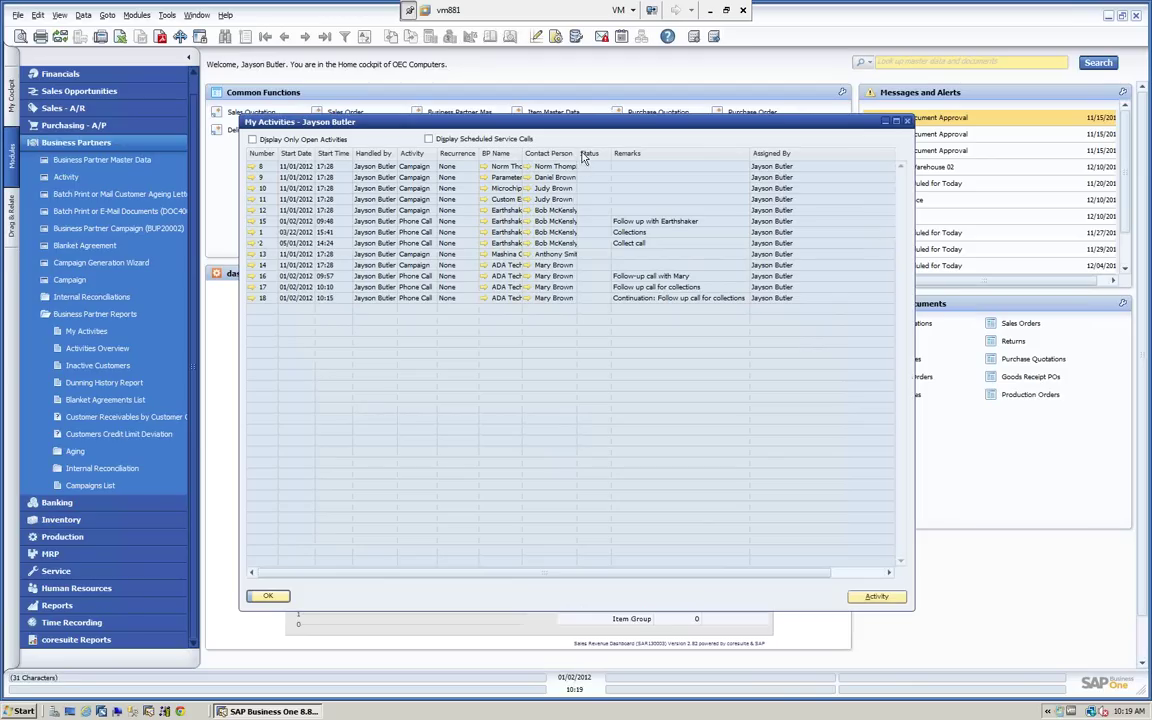
left_click_drag(579, 155, 593, 155)
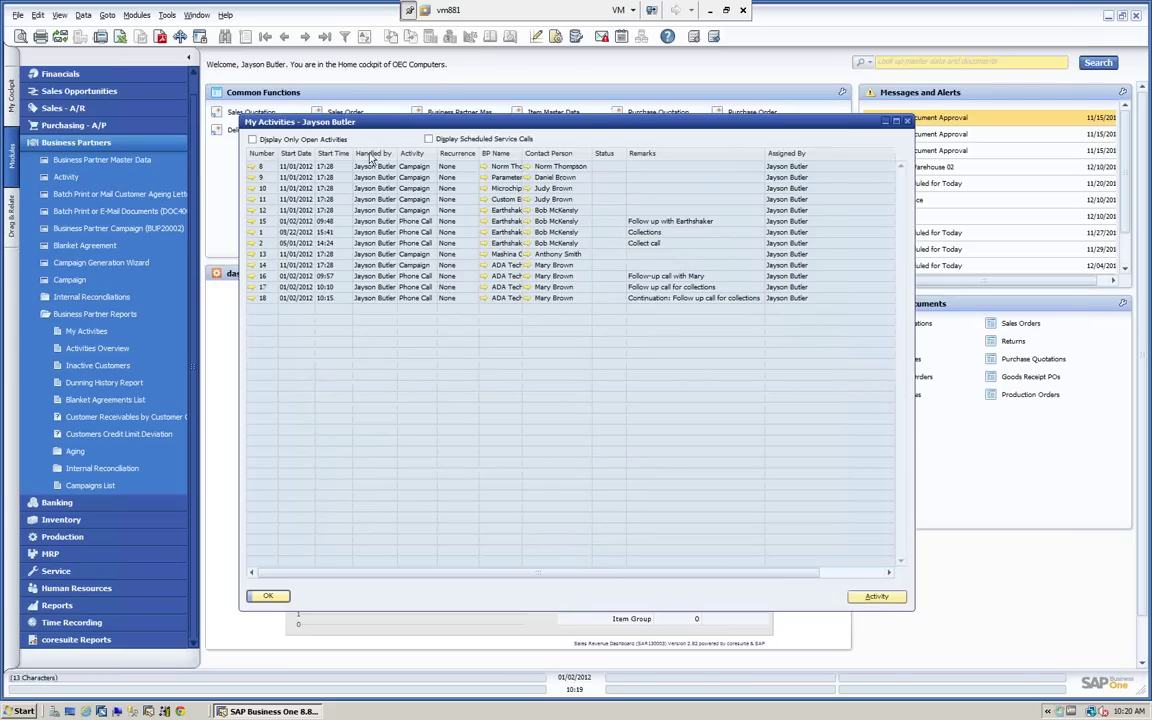
Sort the My Activities list by number, by activity kind, and by number again in ascending order
left_click(261, 153)
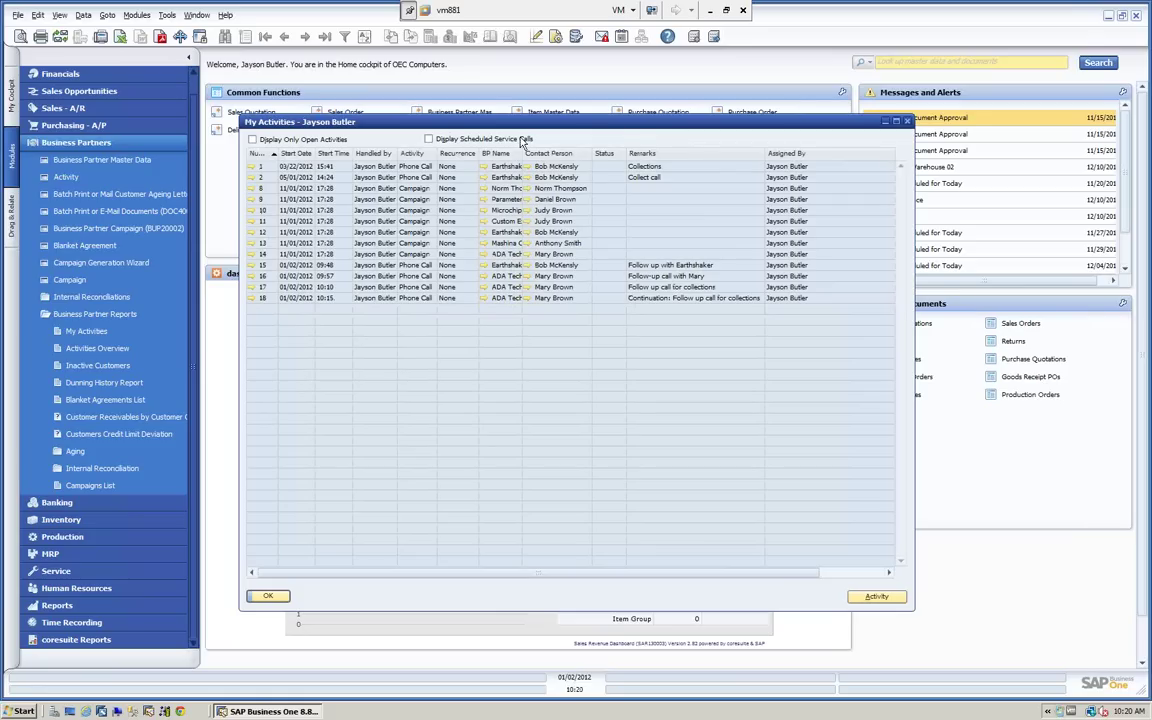
left_click(414, 155)
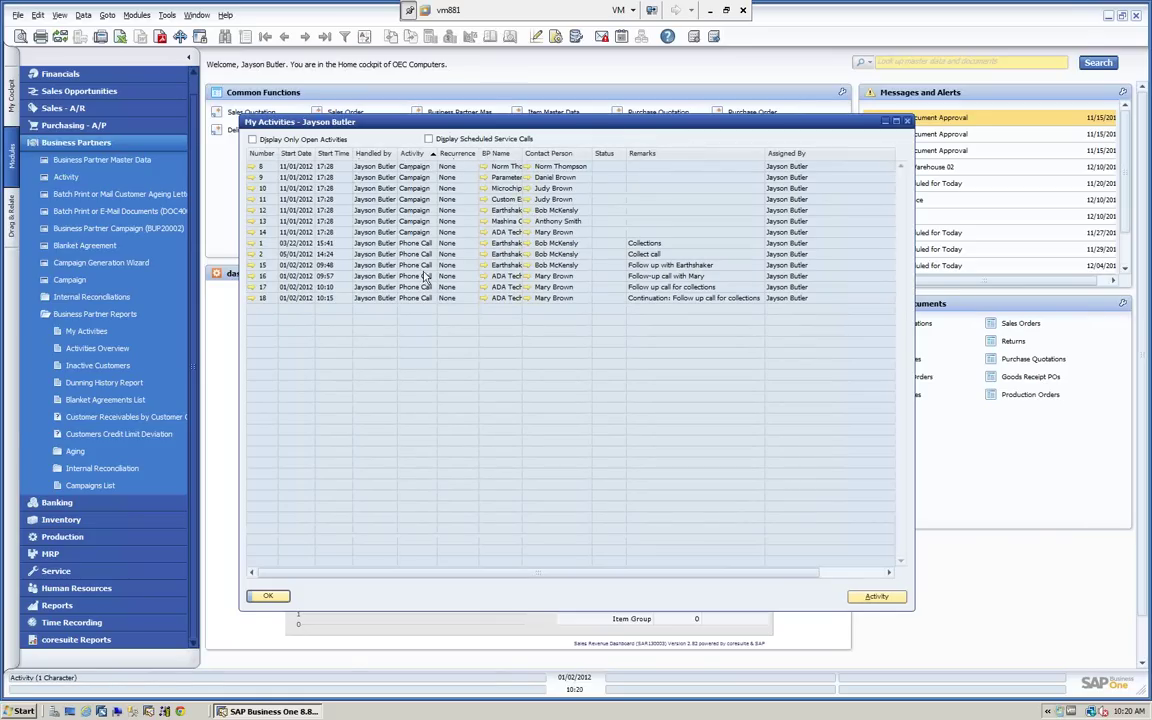
left_click(262, 153)
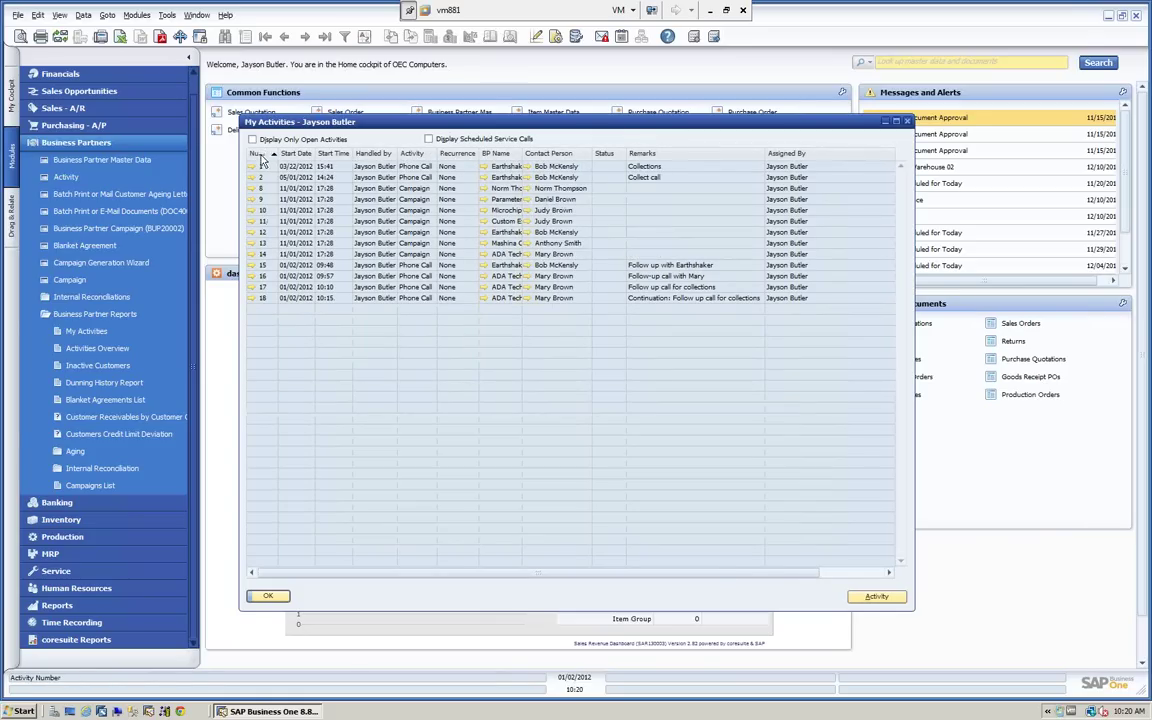
Open the campaign activity for Parameter Technology, review its content and linked document, and close it
left_click(253, 200)
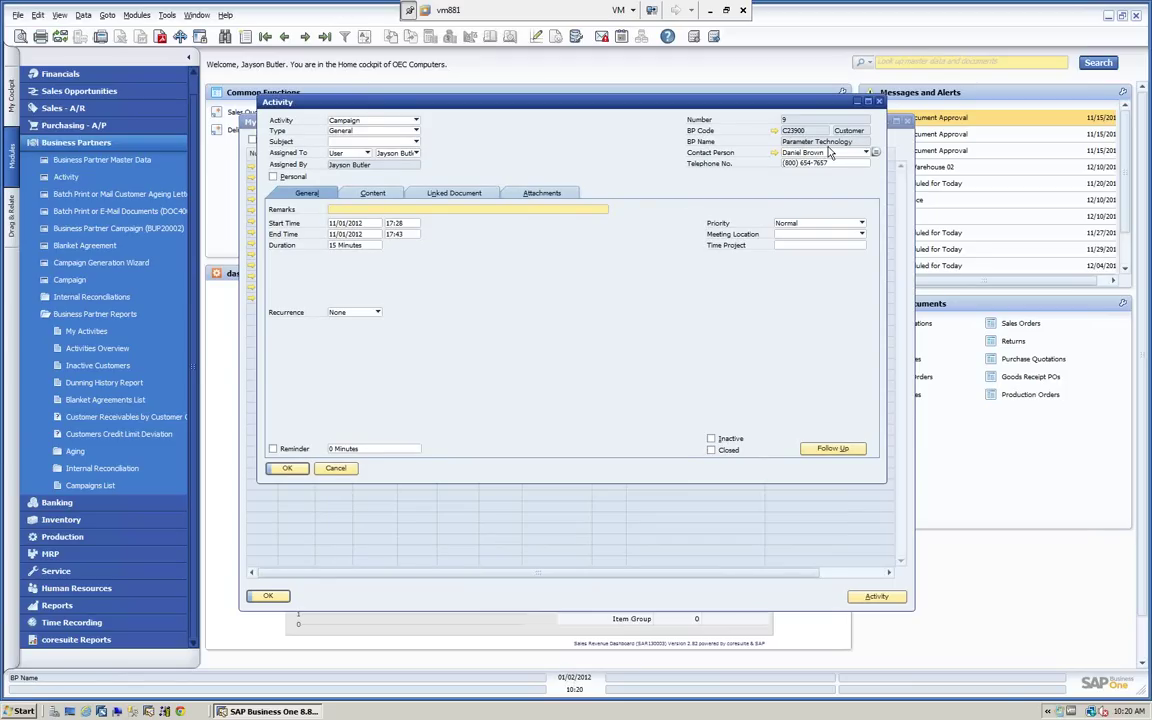
left_click(388, 194)
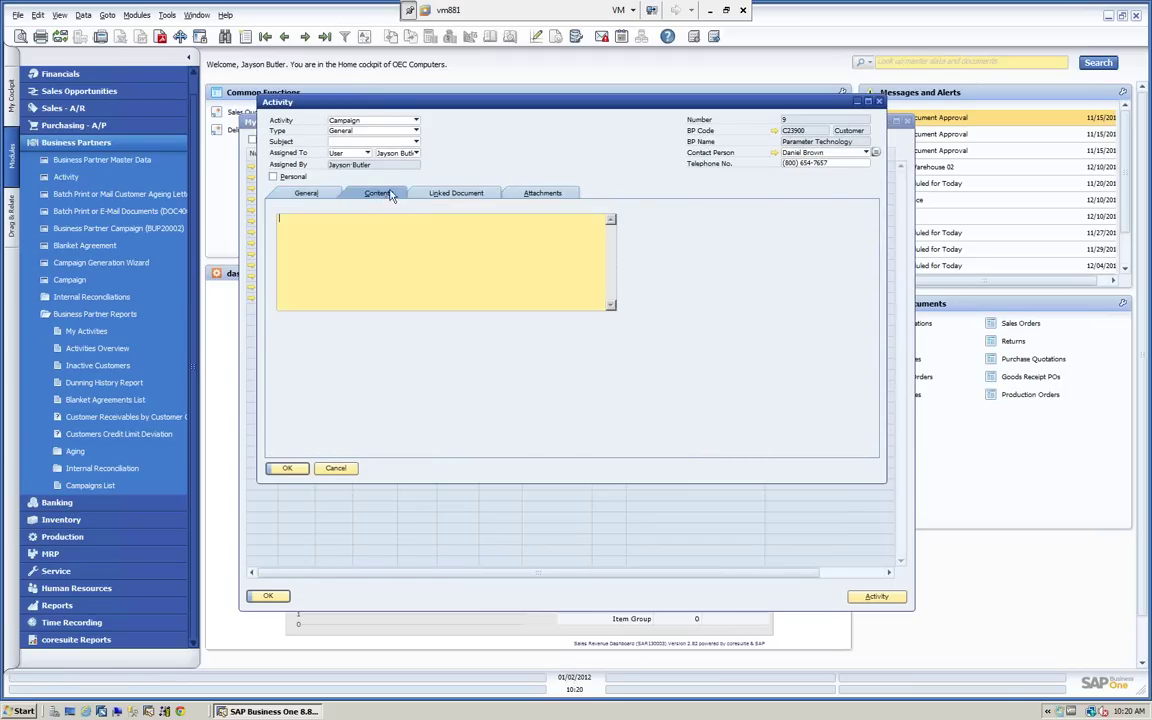
left_click(442, 194)
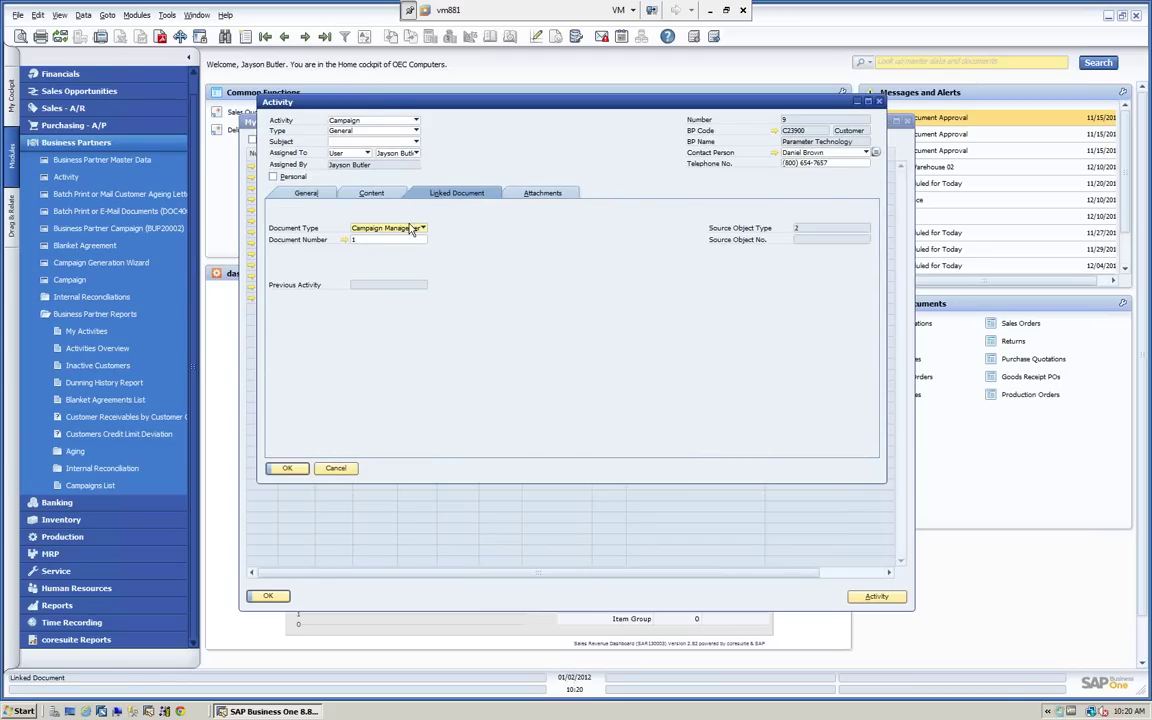
left_click(283, 468)
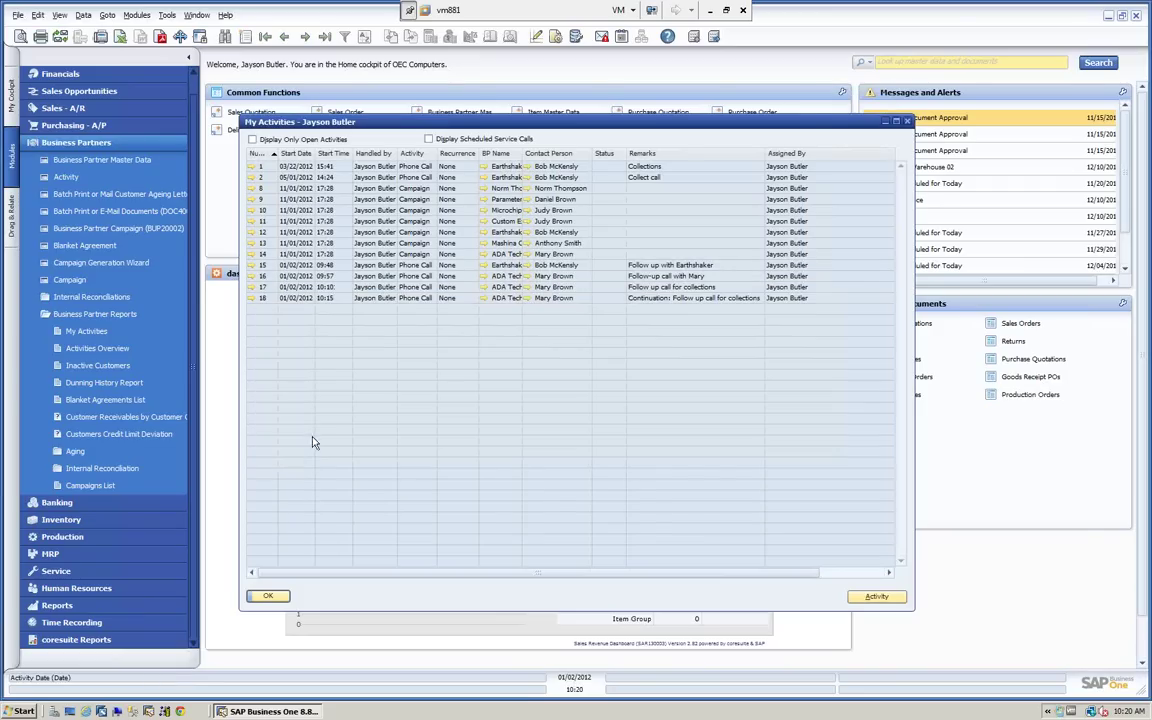
Close the My Activities report, run the Activities Overview report with the default selection criteria, and reposition its window
left_click(267, 595)
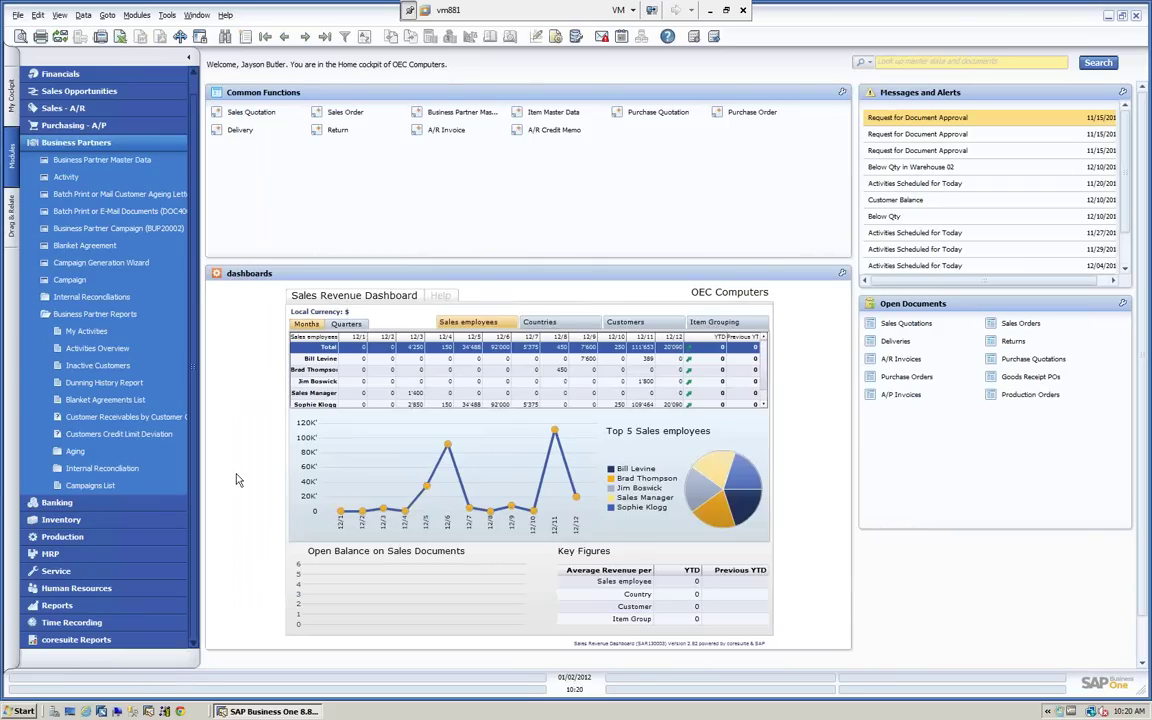
left_click(105, 348)
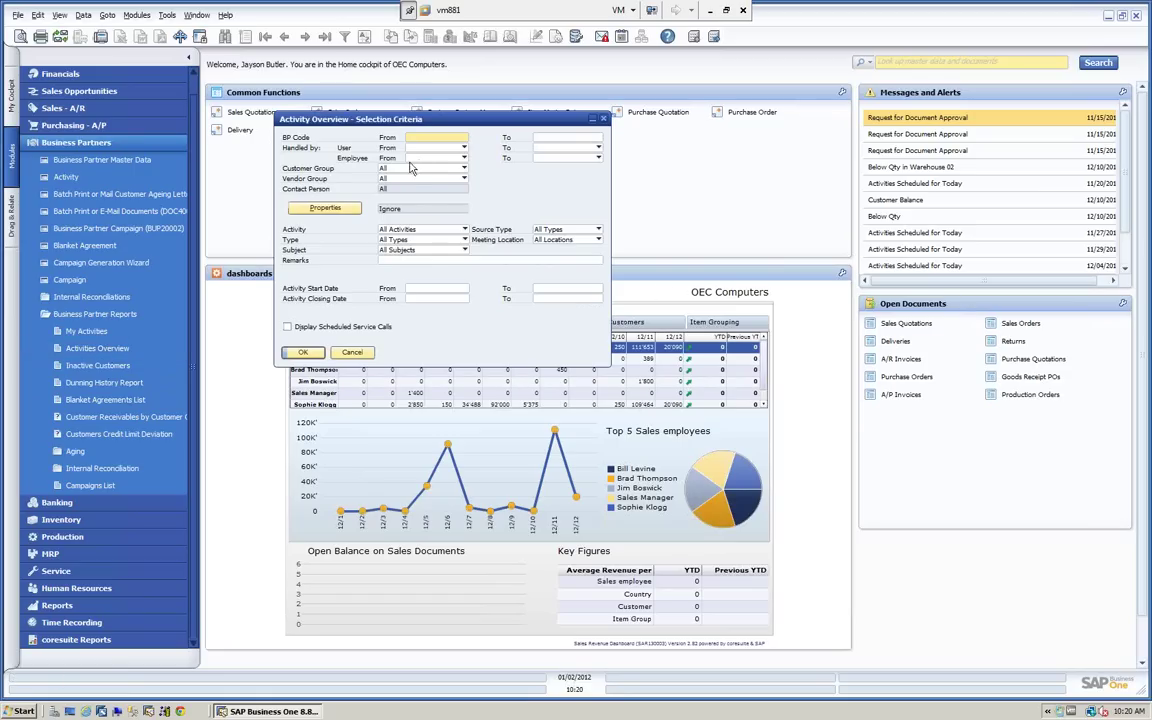
left_click(303, 356)
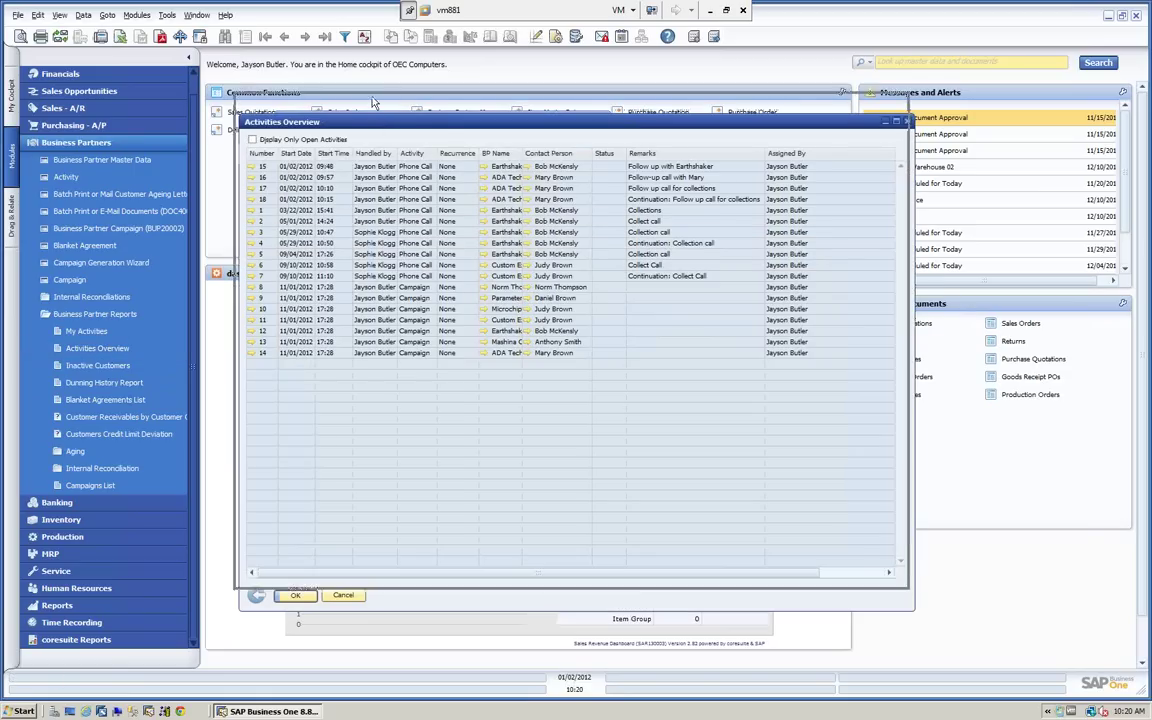
mouse_move(379, 126)
left_mouse_down()
mouse_move(372, 102)
mouse_move(394, 128)
left_mouse_up()
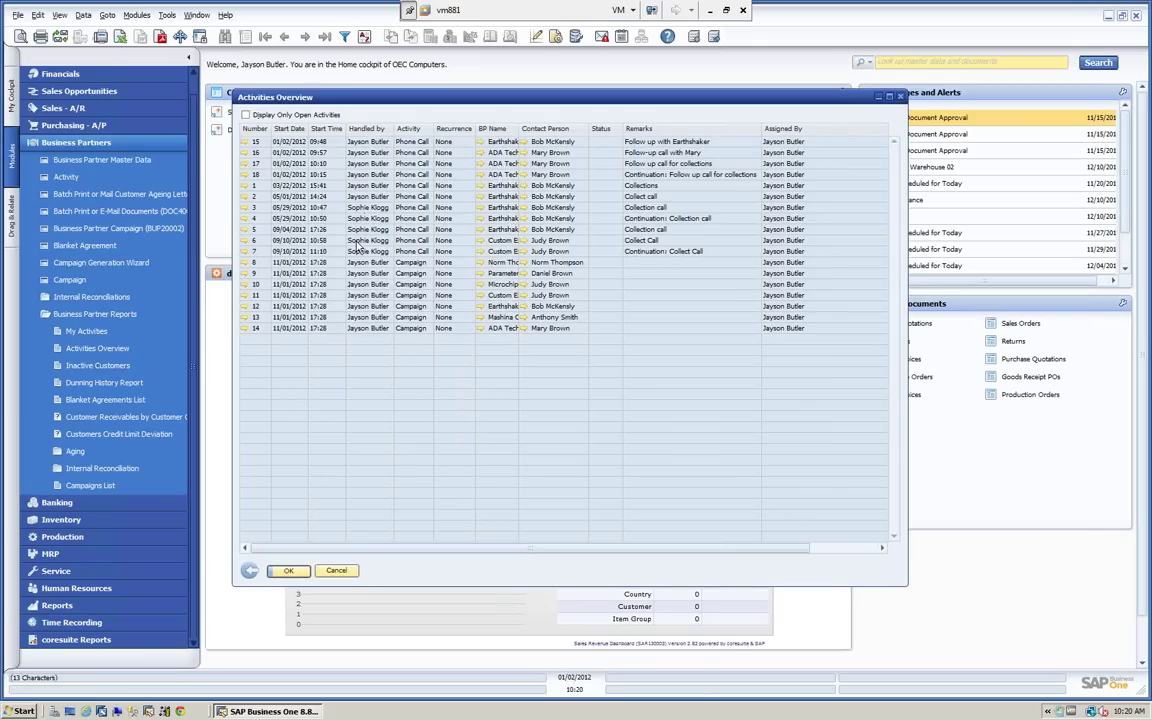
Return to the selection criteria, restrict the handled-by user range to the handler of activity 3, and run the Activities Overview again
left_click(249, 570)
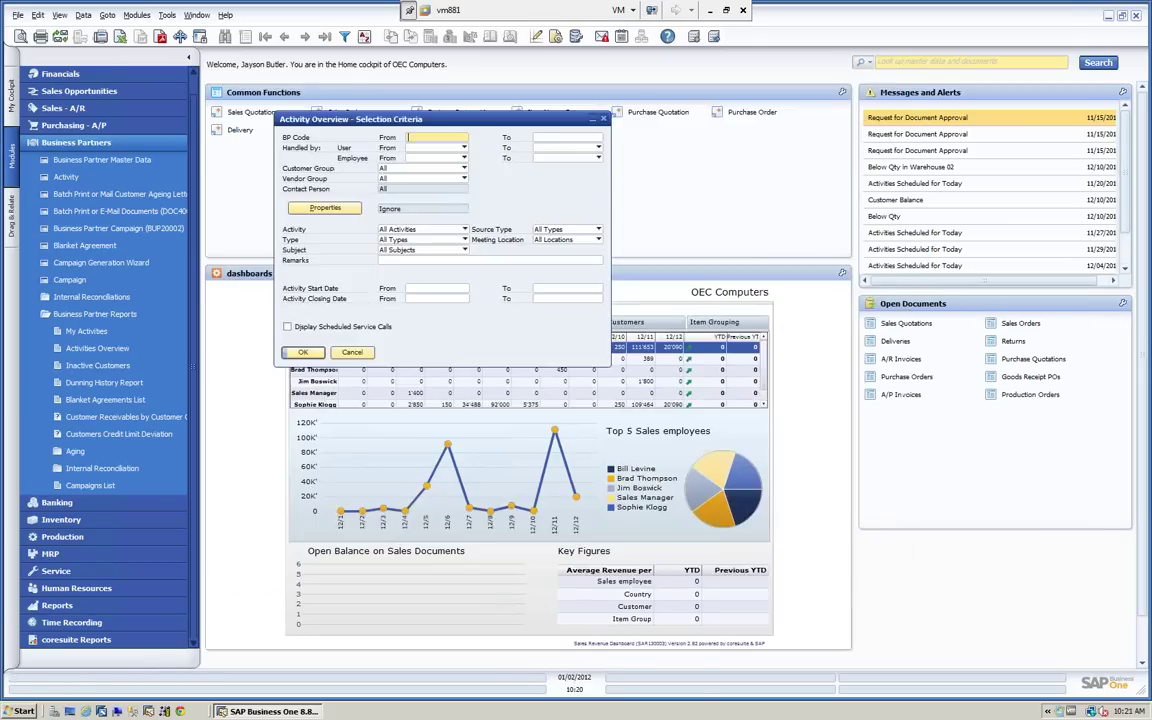
left_click(463, 149)
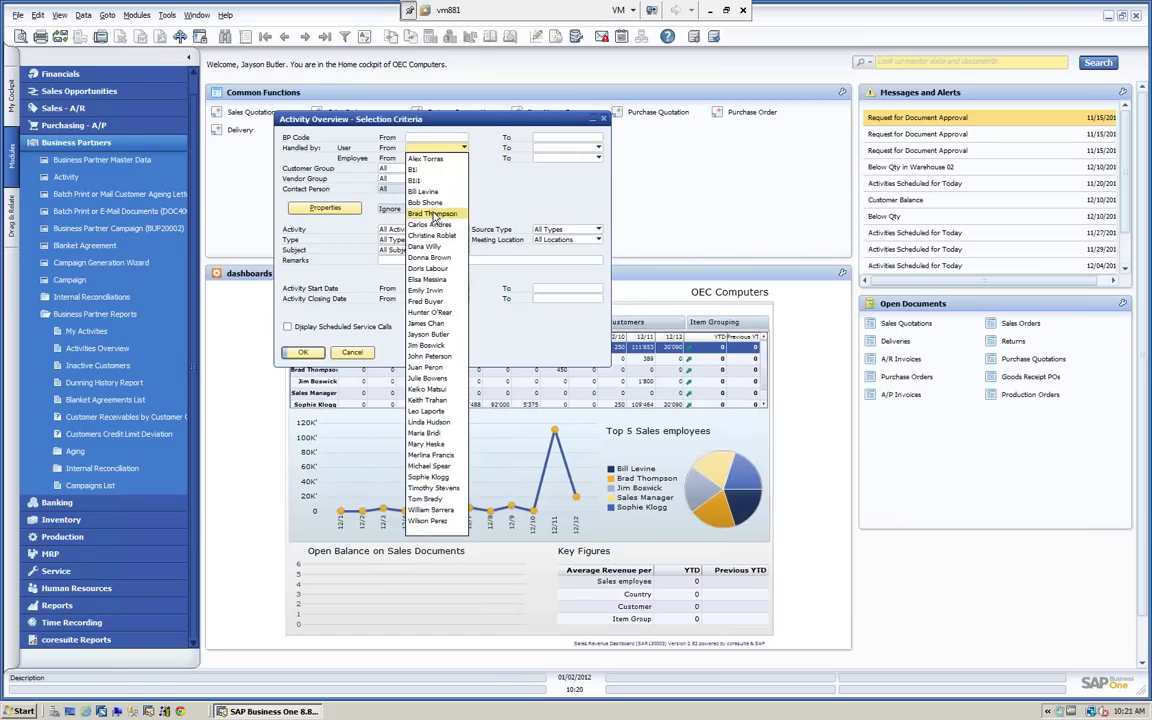
left_click(428, 477)
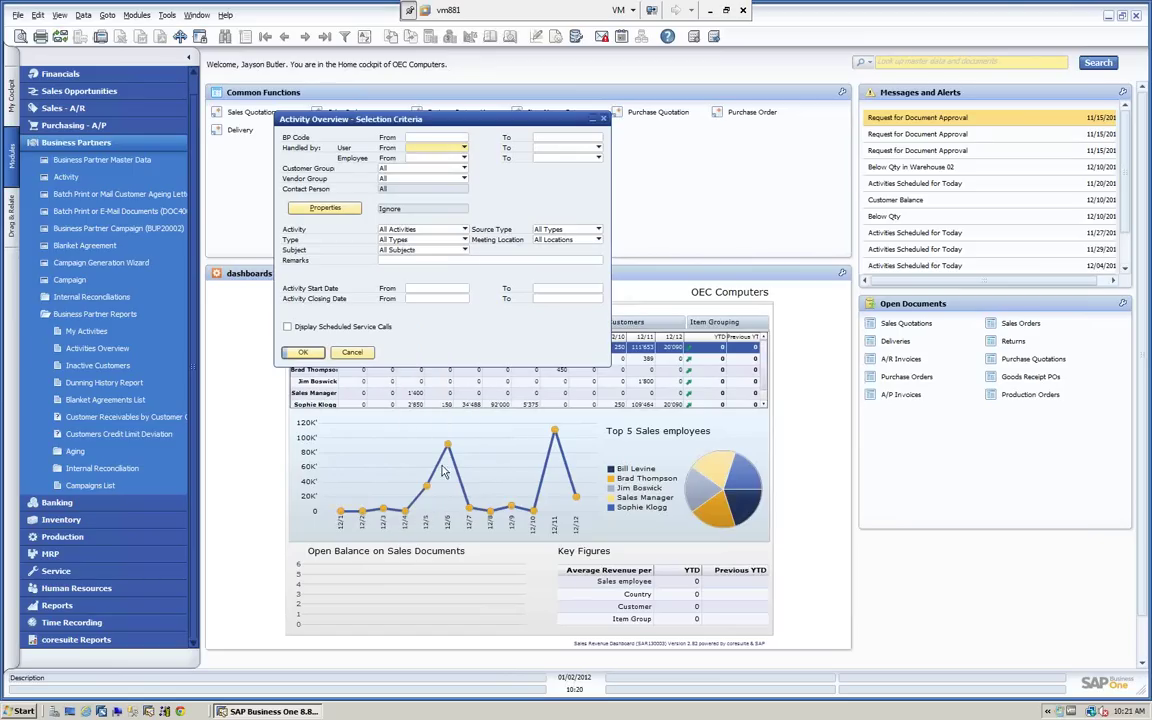
left_click(545, 147)
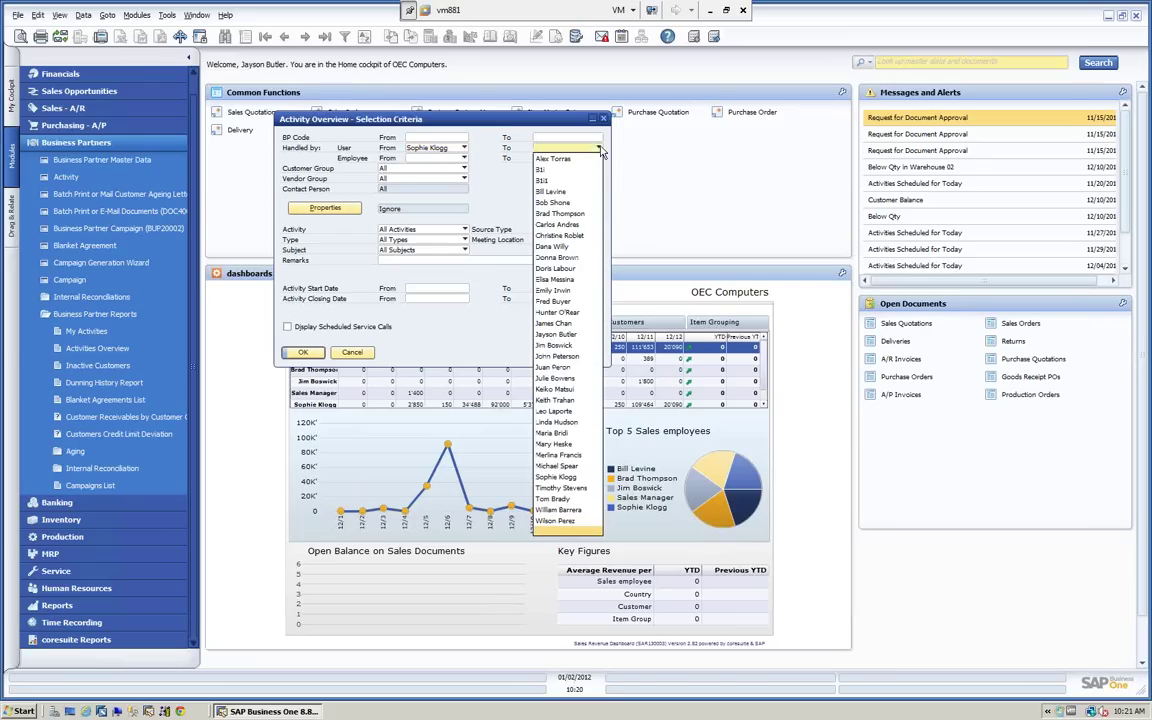
left_click(555, 477)
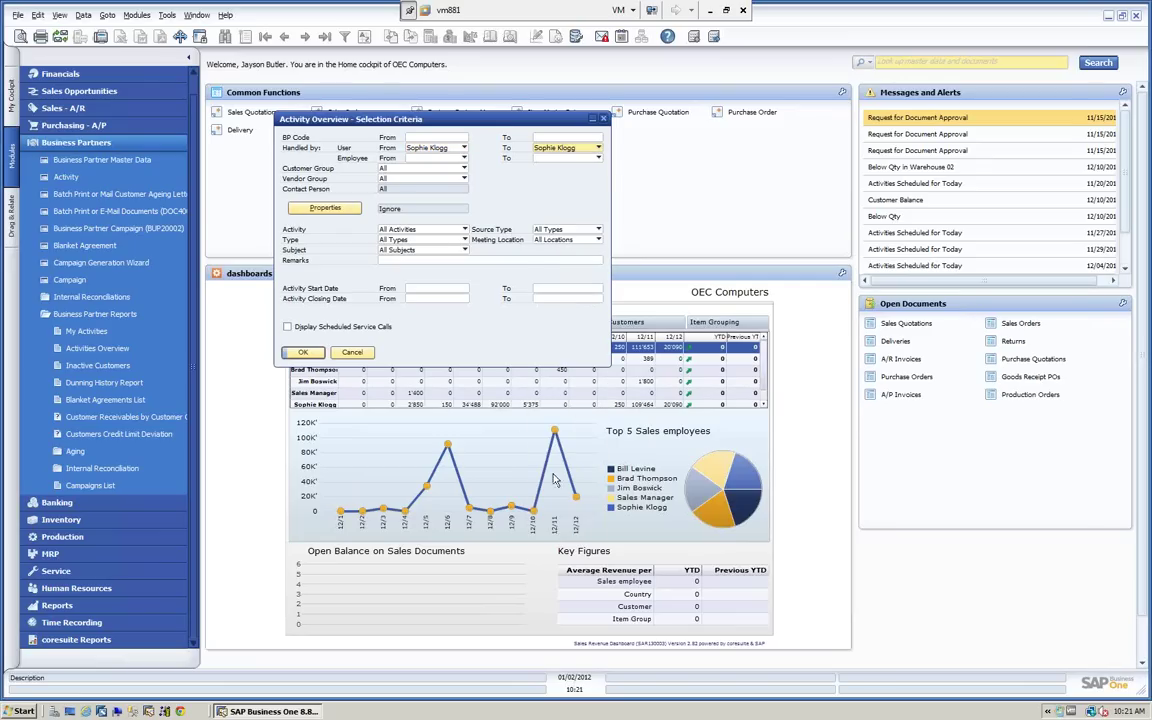
left_click(303, 353)
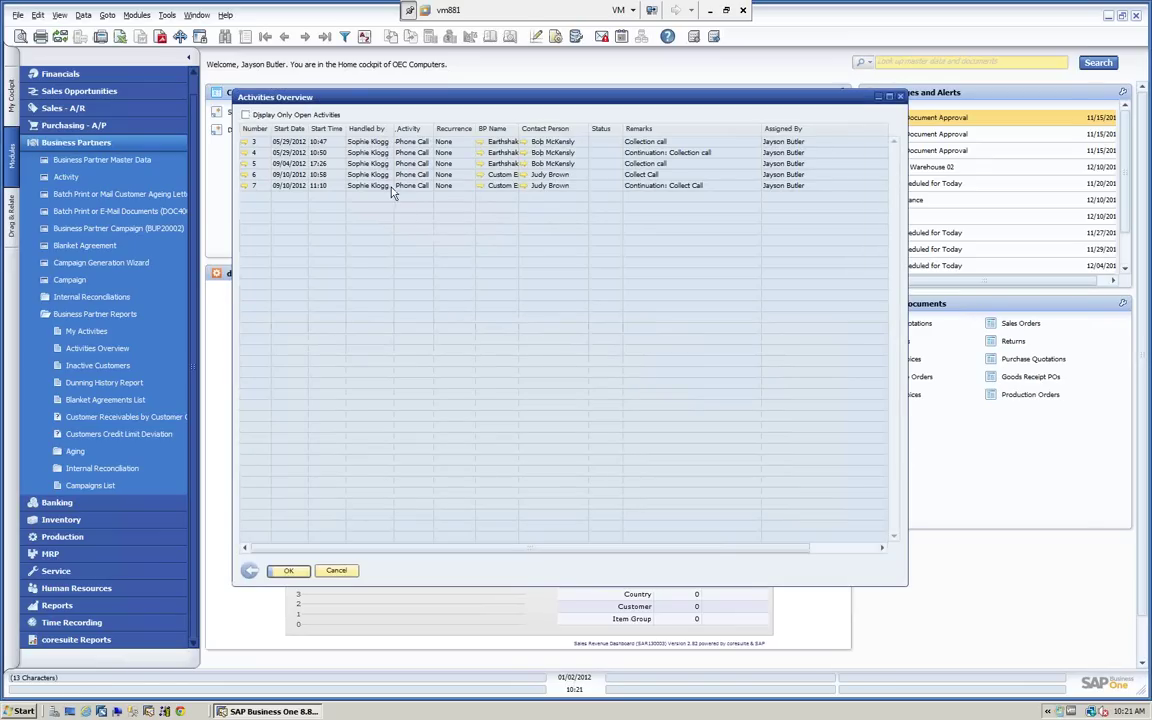
Return to the selection criteria, review the customer group options and the business partner properties, and cancel the properties without changes
left_click(250, 571)
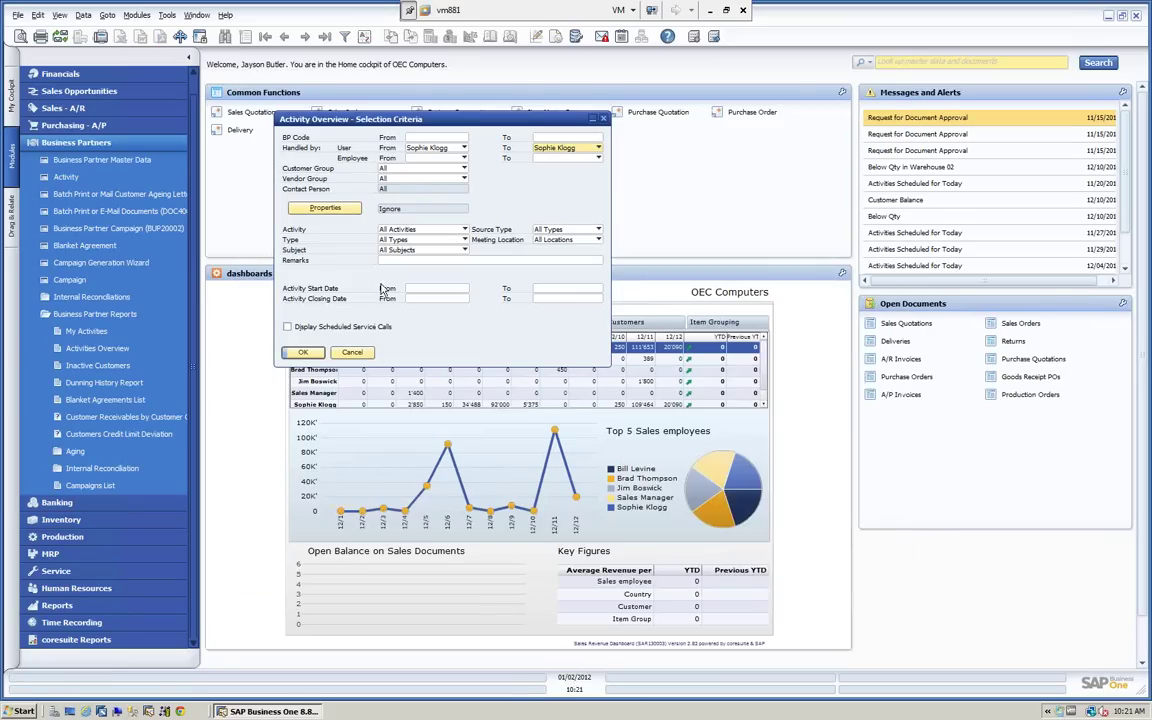
left_click(464, 172)
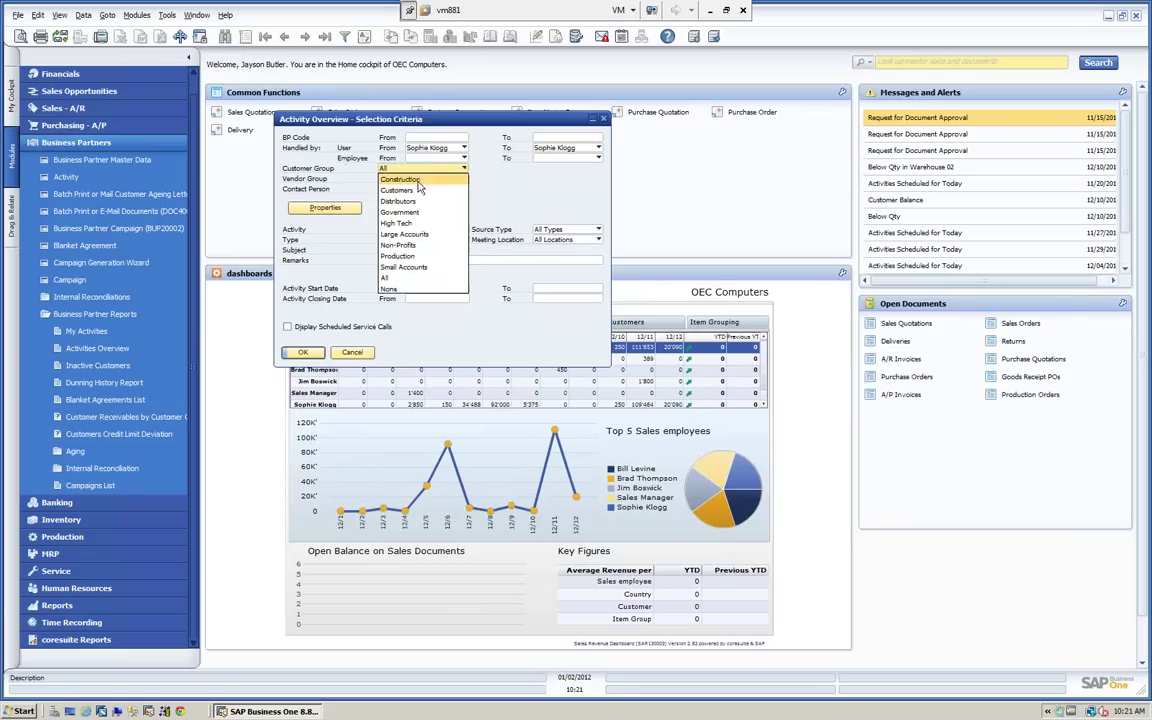
key("Escape")
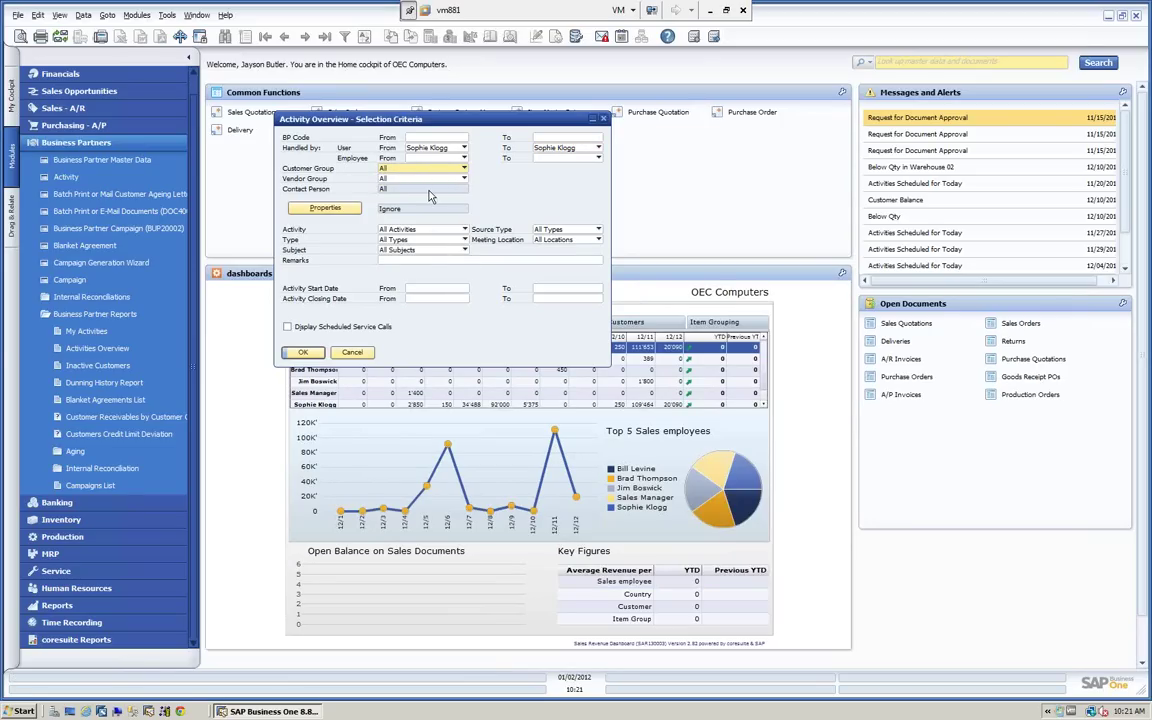
left_click(325, 207)
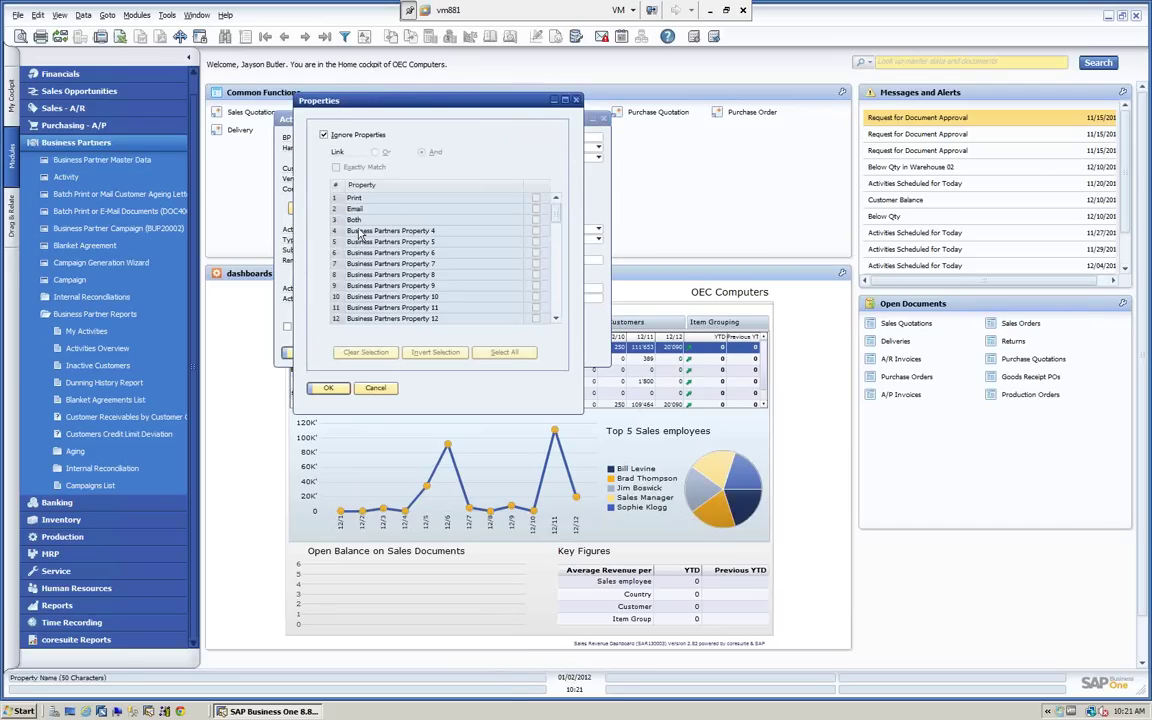
left_click(375, 388)
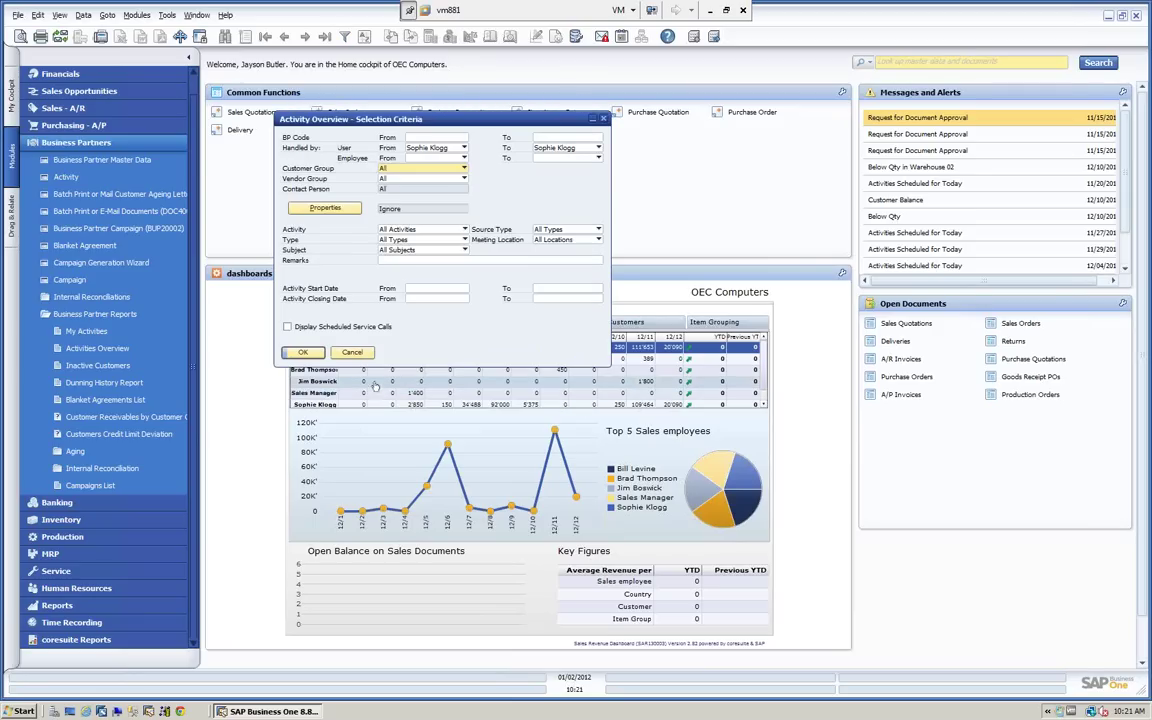
Review the activity, type and meeting location options in the selection criteria, trying the Collections type and keeping All Types and All Locations
left_click(464, 231)
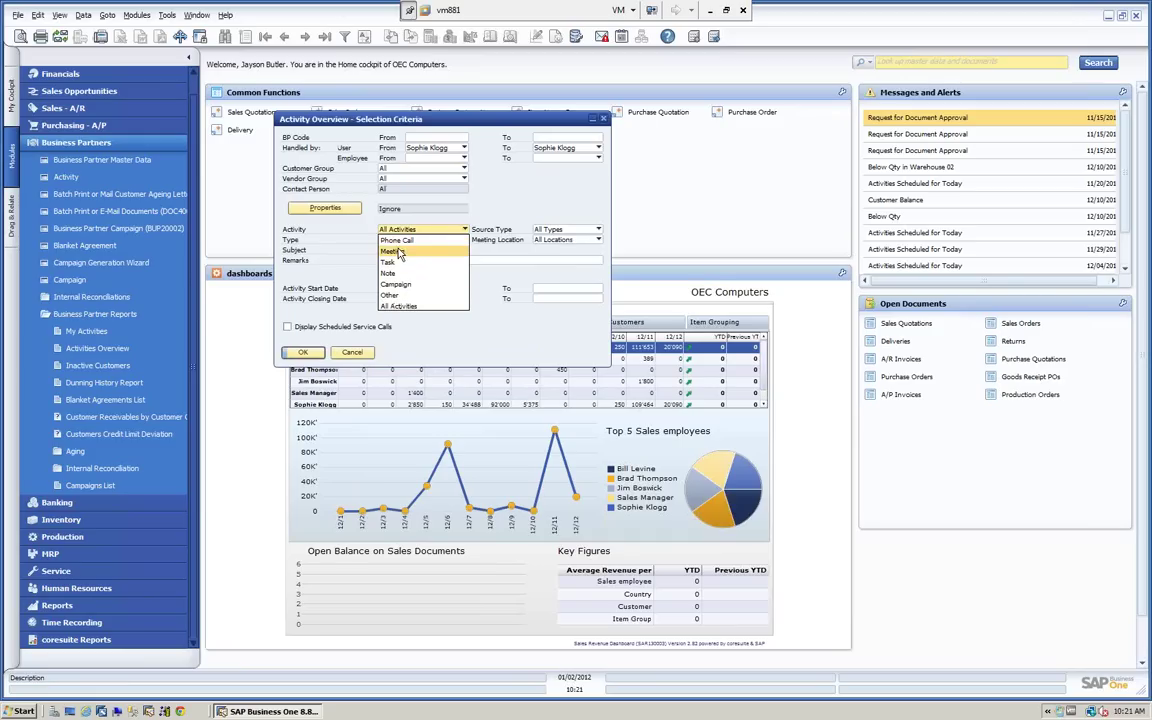
left_click(566, 232)
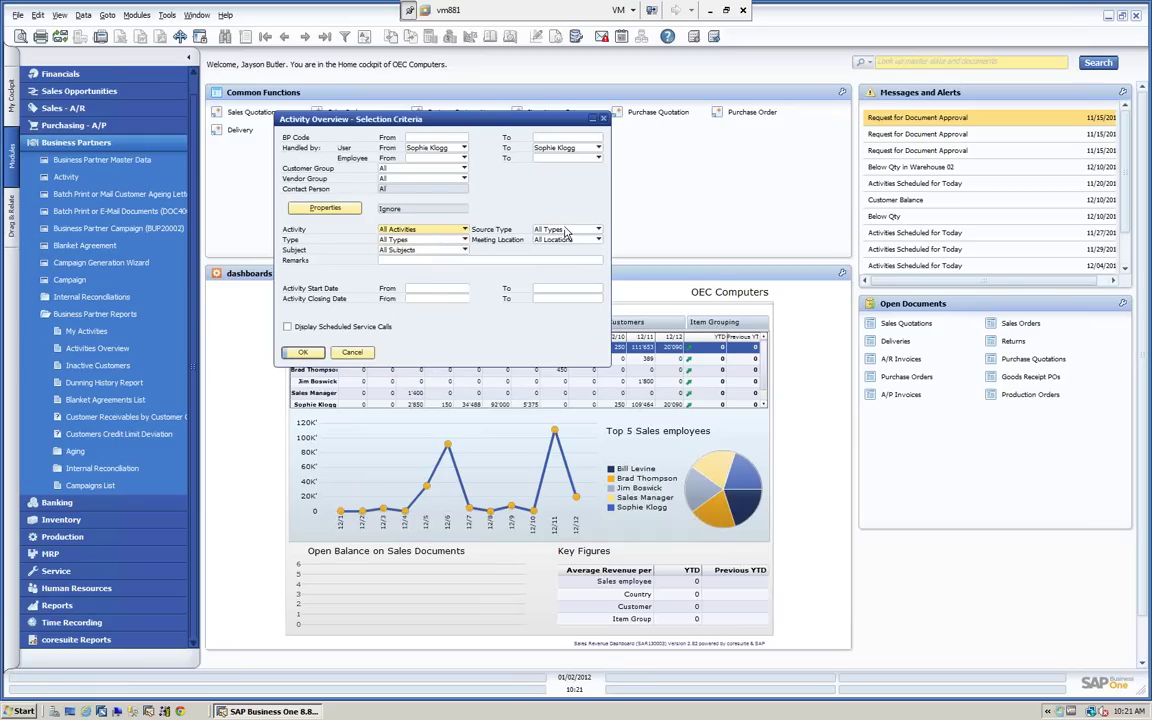
left_click(463, 241)
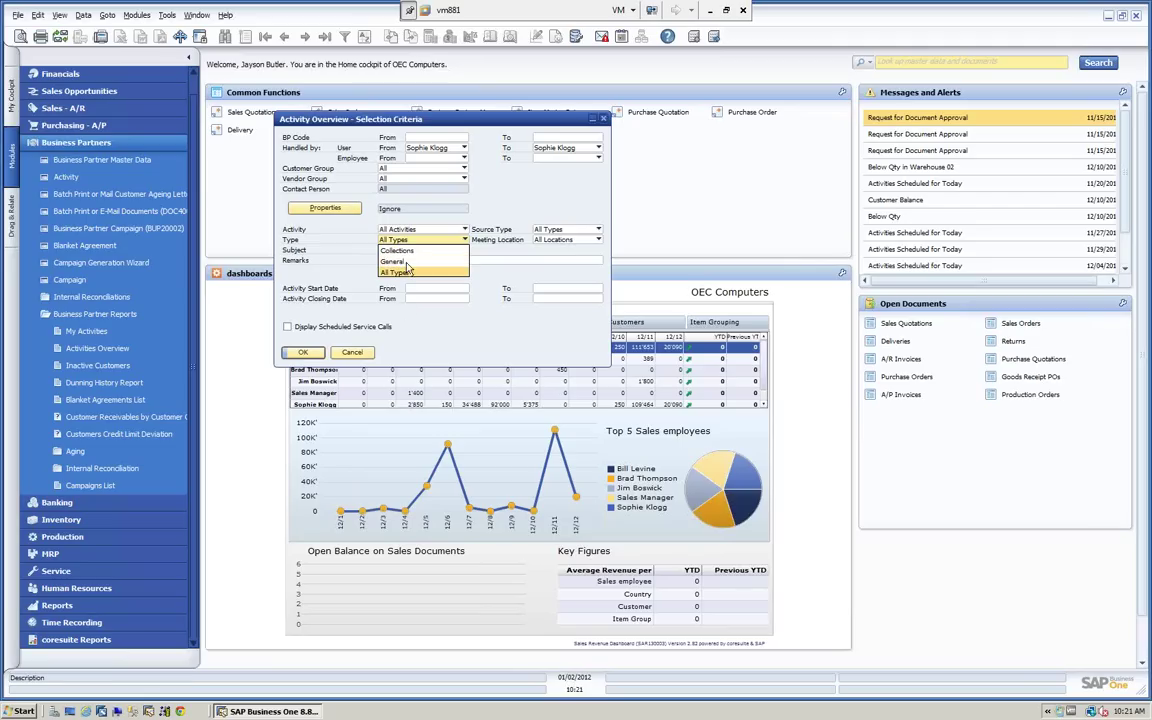
left_click(407, 252)
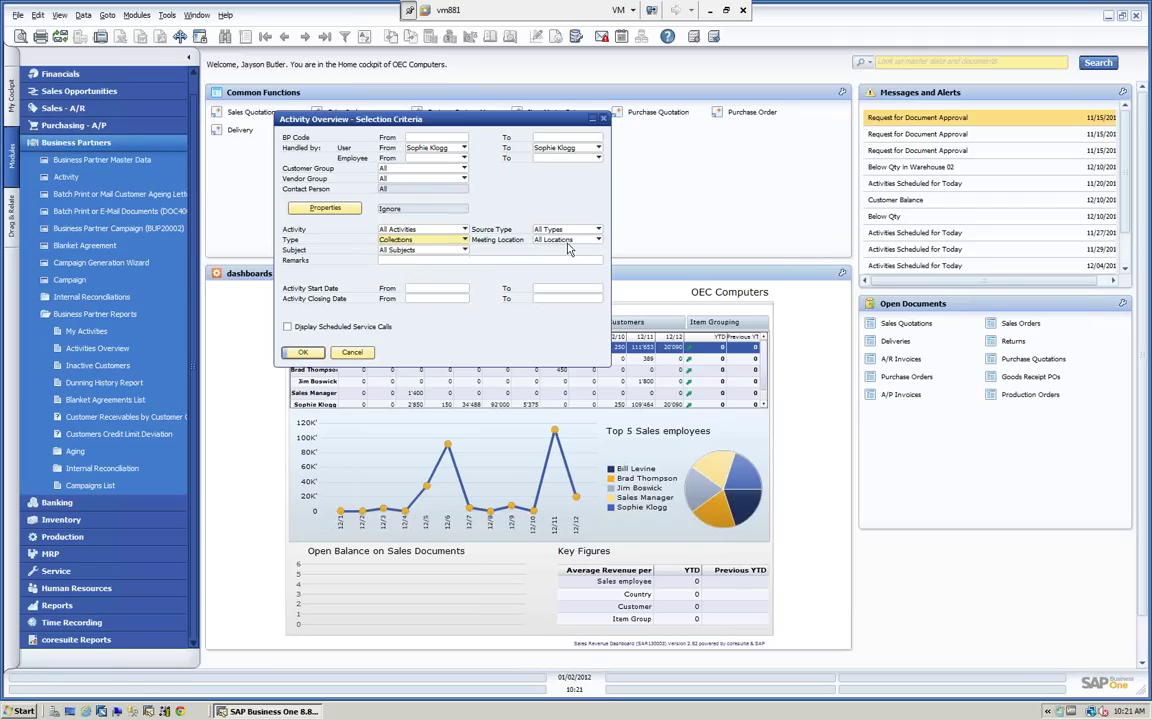
left_click(599, 241)
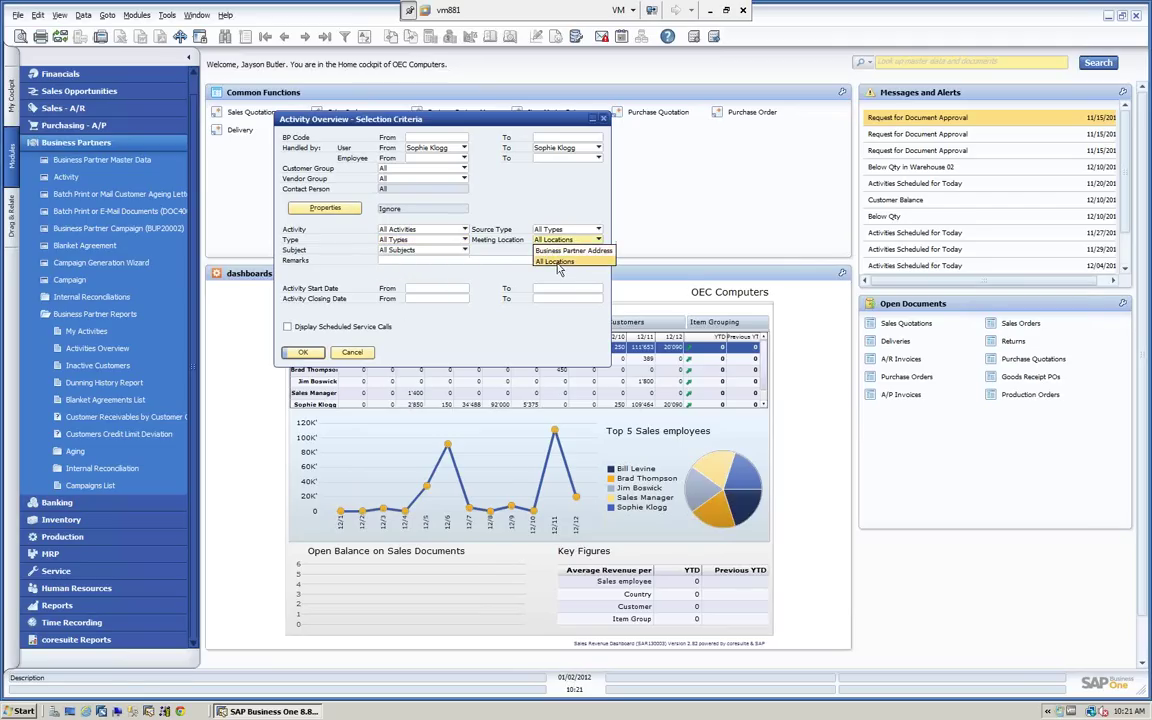
left_click(556, 260)
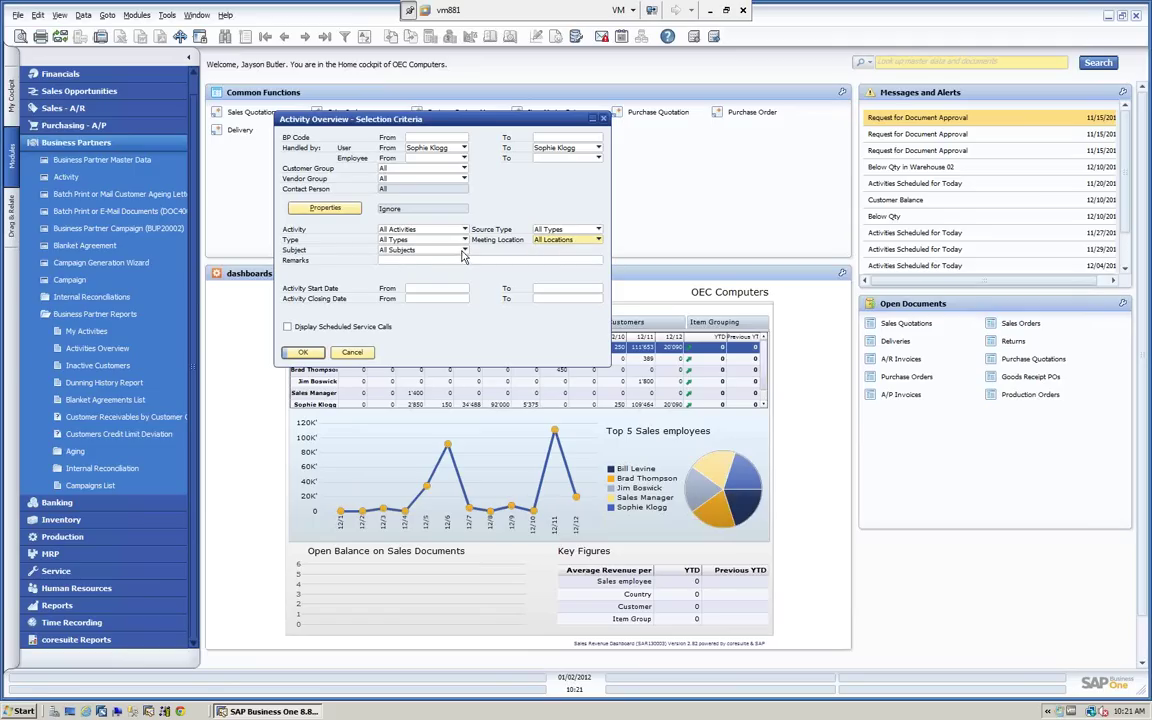
Set the activity subject to Collection Call and run the Activities Overview report
left_click(420, 249)
left_click(425, 261)
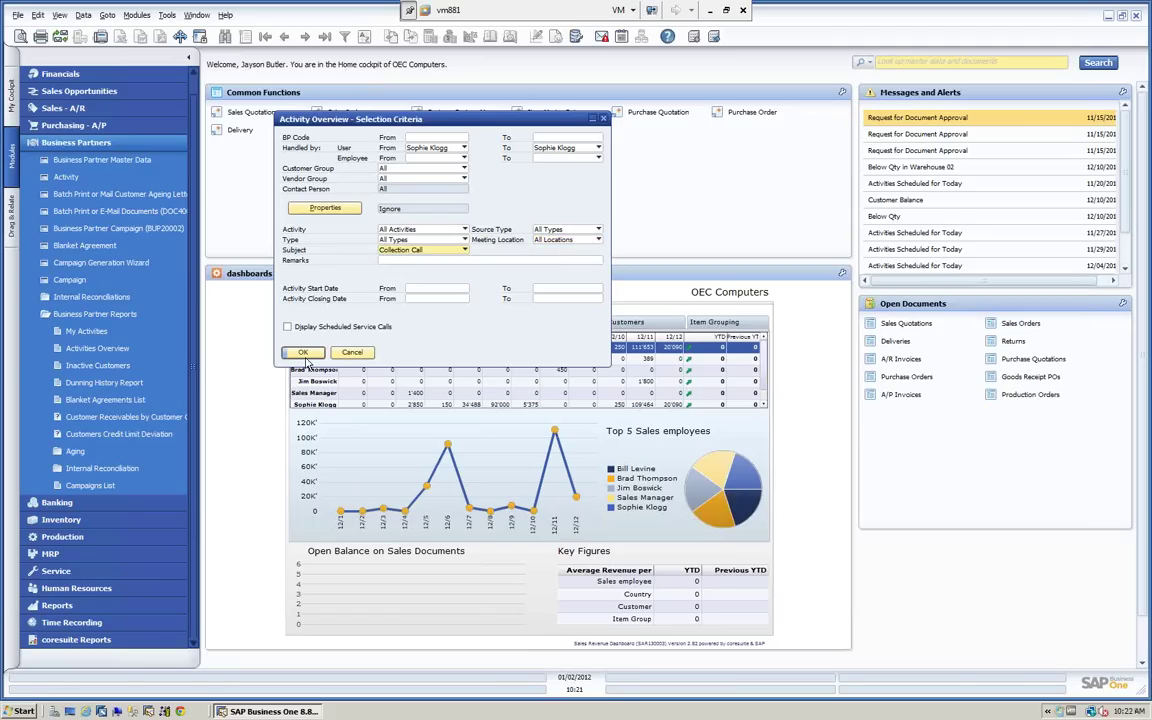
left_click(302, 352)
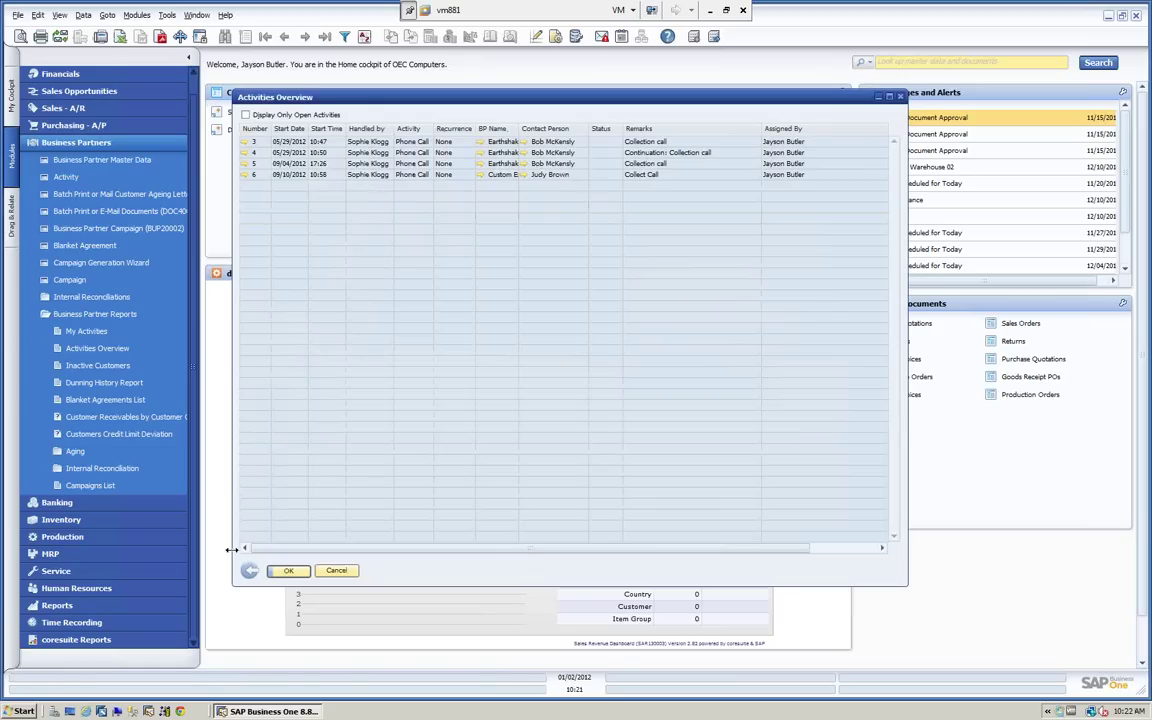
Return to the selection criteria, clear the handled-by user range, set the subject to All Subjects, and run the report
key("Escape")
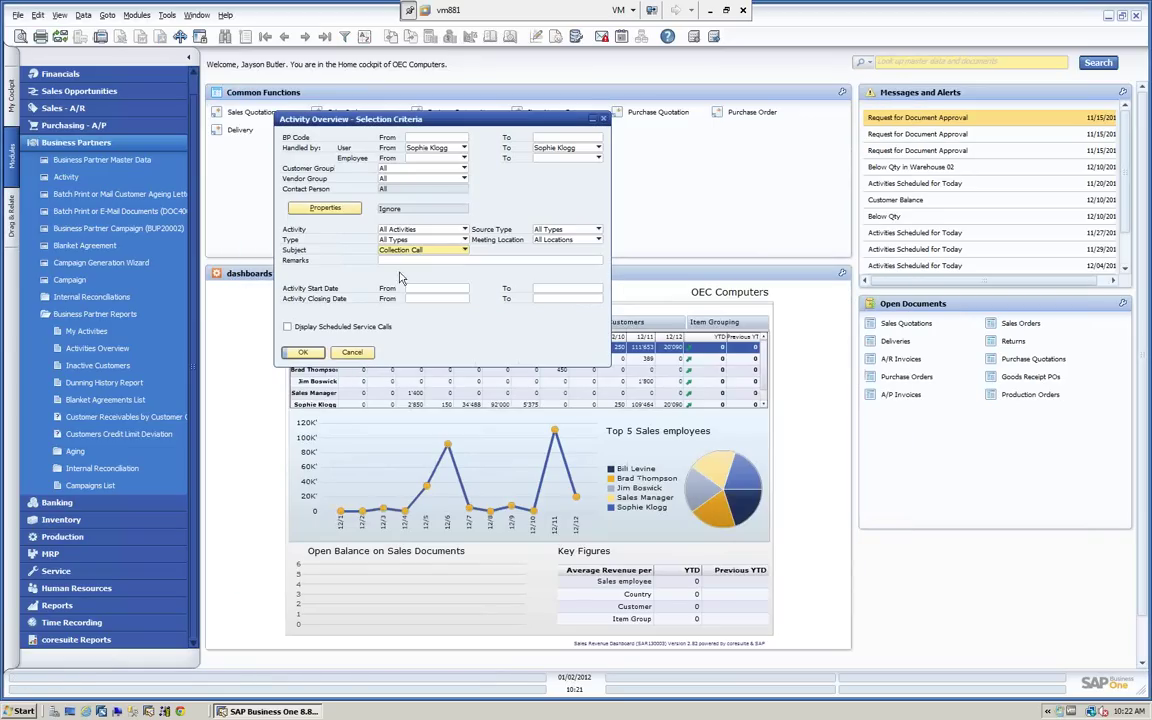
left_click(463, 147)
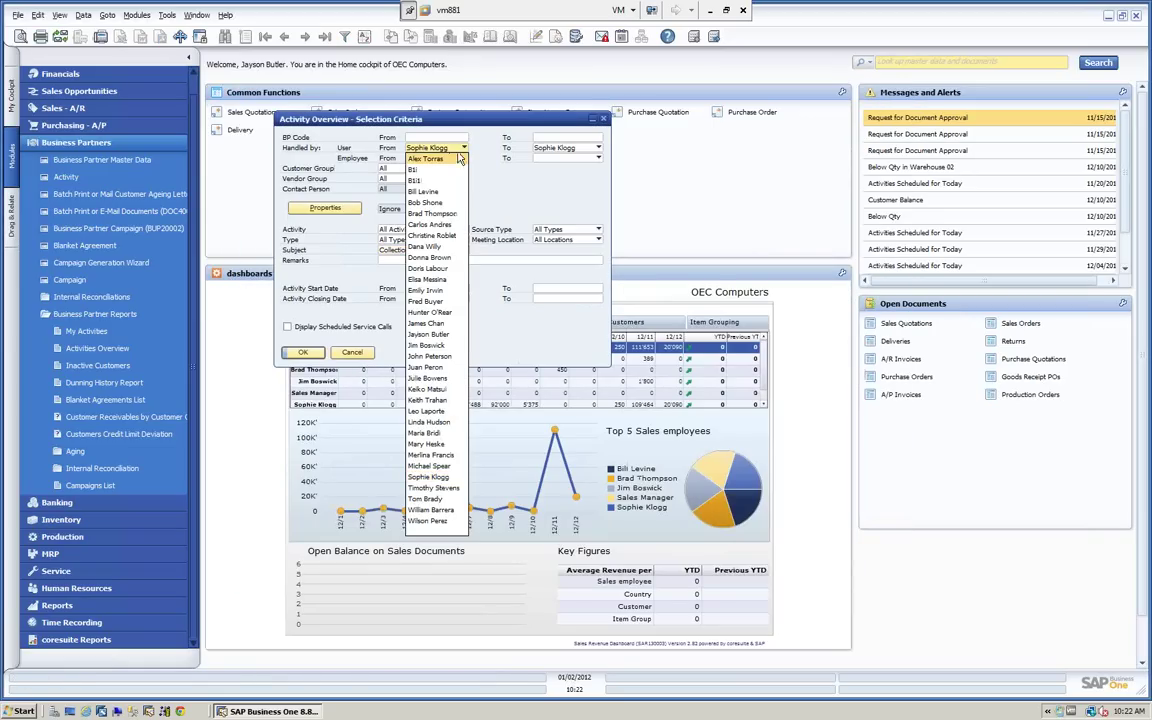
left_click(430, 531)
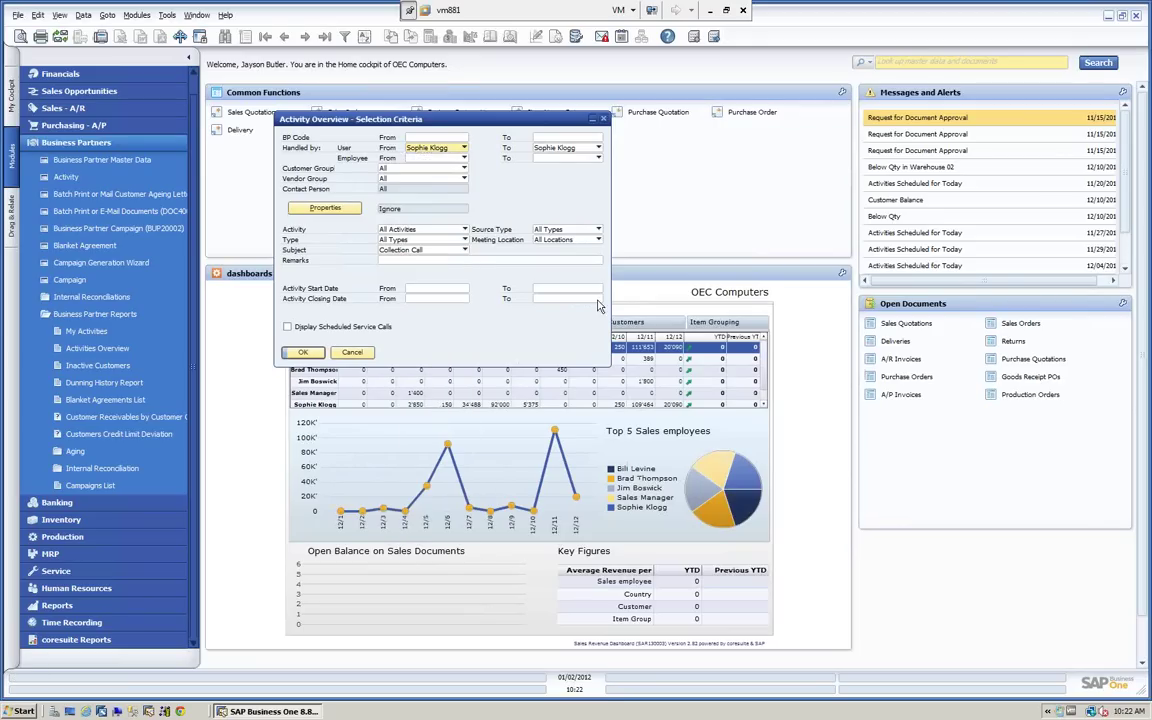
left_click(599, 148)
left_click(497, 487)
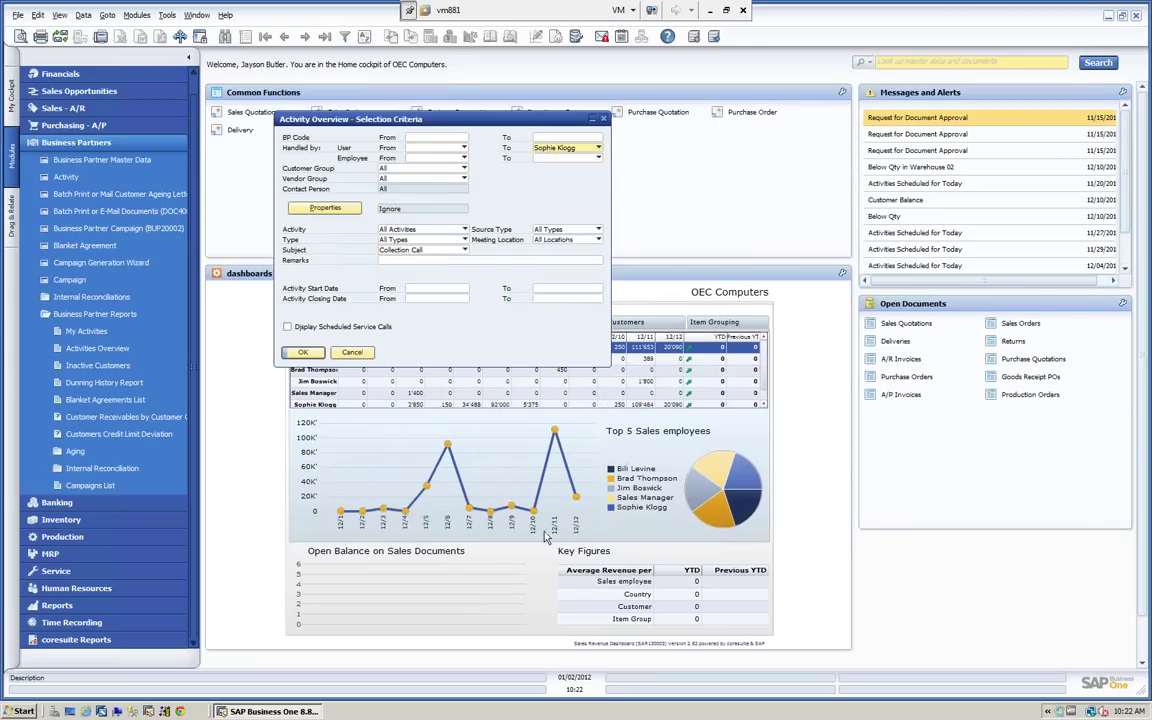
left_click(464, 251)
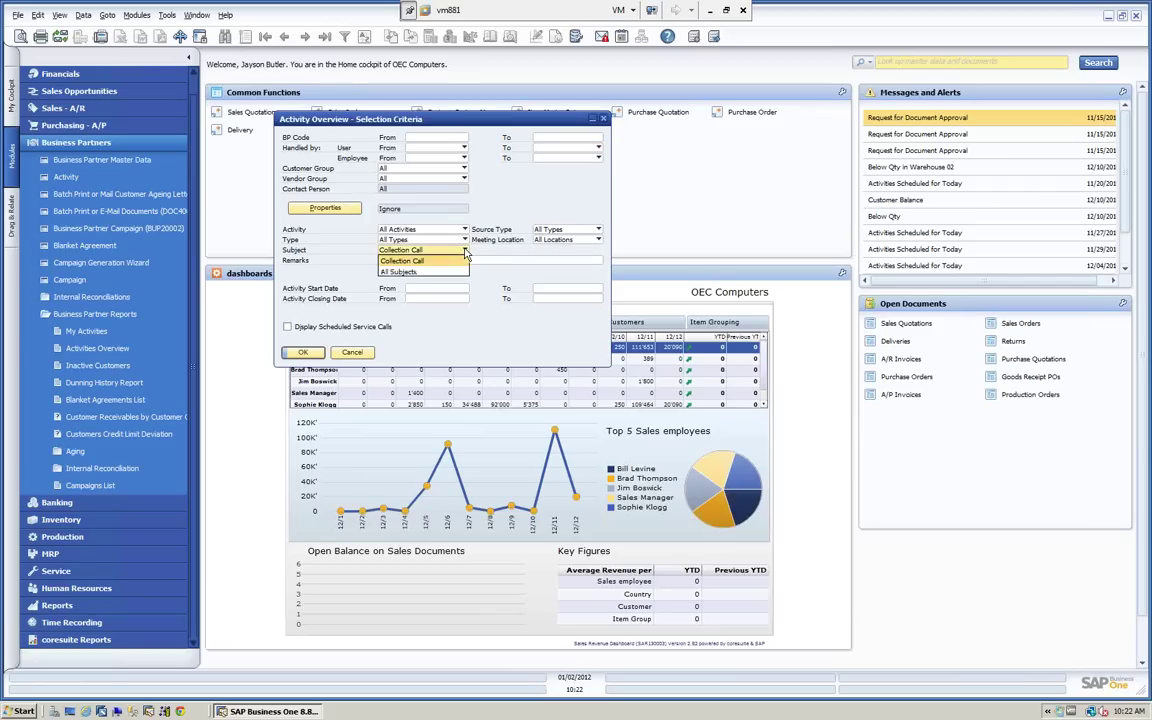
left_click(407, 274)
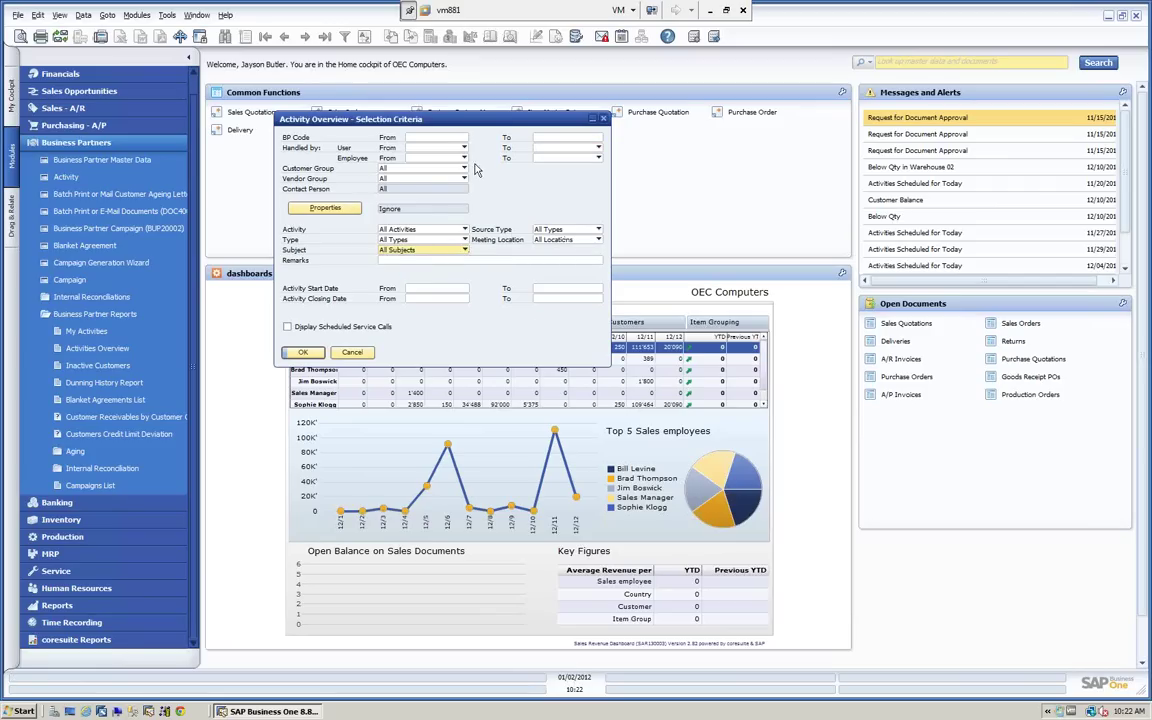
left_click(303, 352)
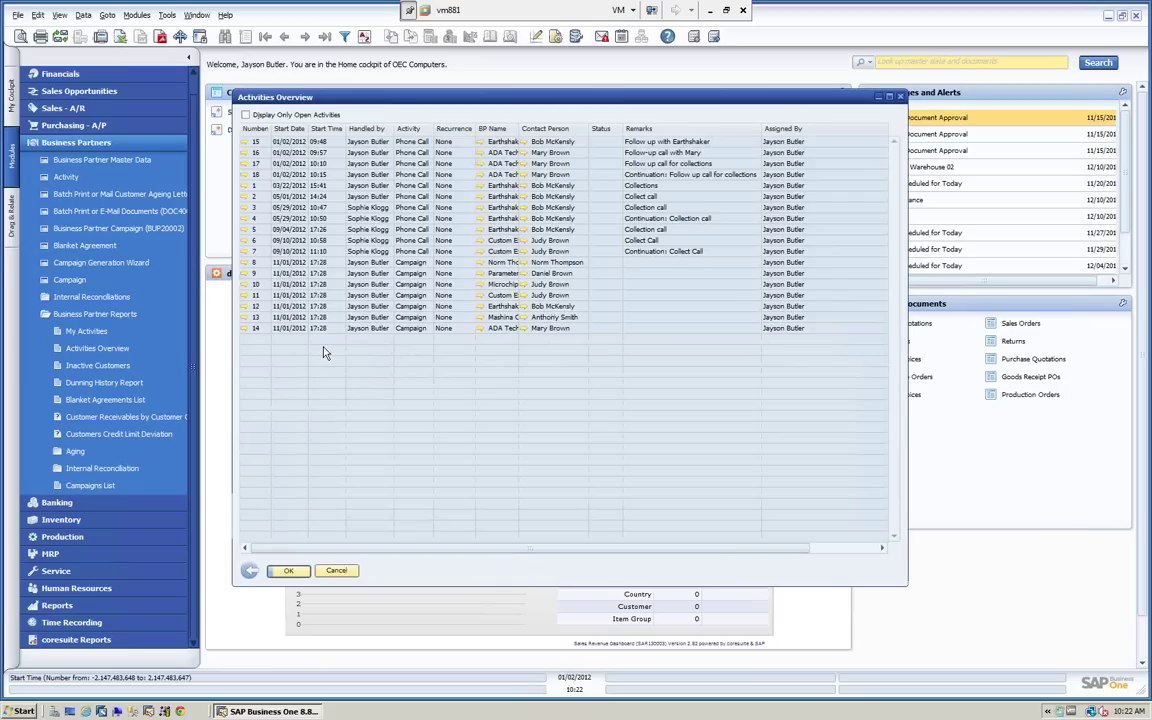
Filter the Activities Overview report with a Handled by rule of Equal, choosing the salesperson who handles activities 3 to 7
left_click(345, 37)
left_click_drag(370, 104, 745, 297)
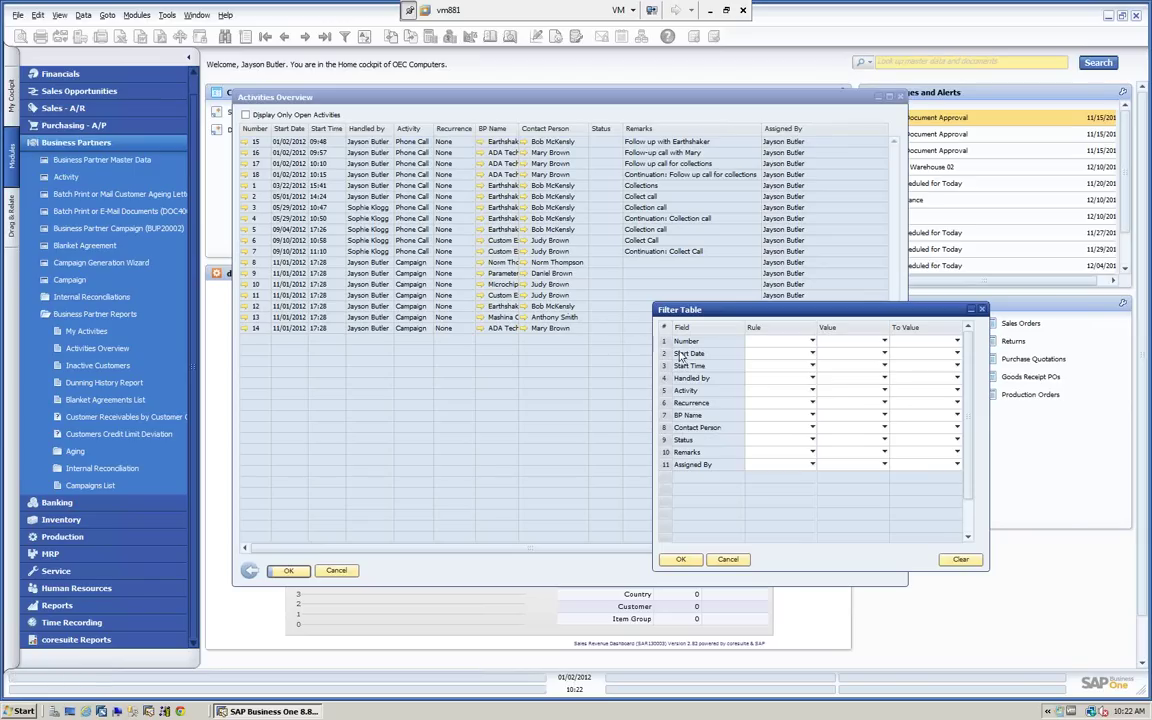
left_click(812, 379)
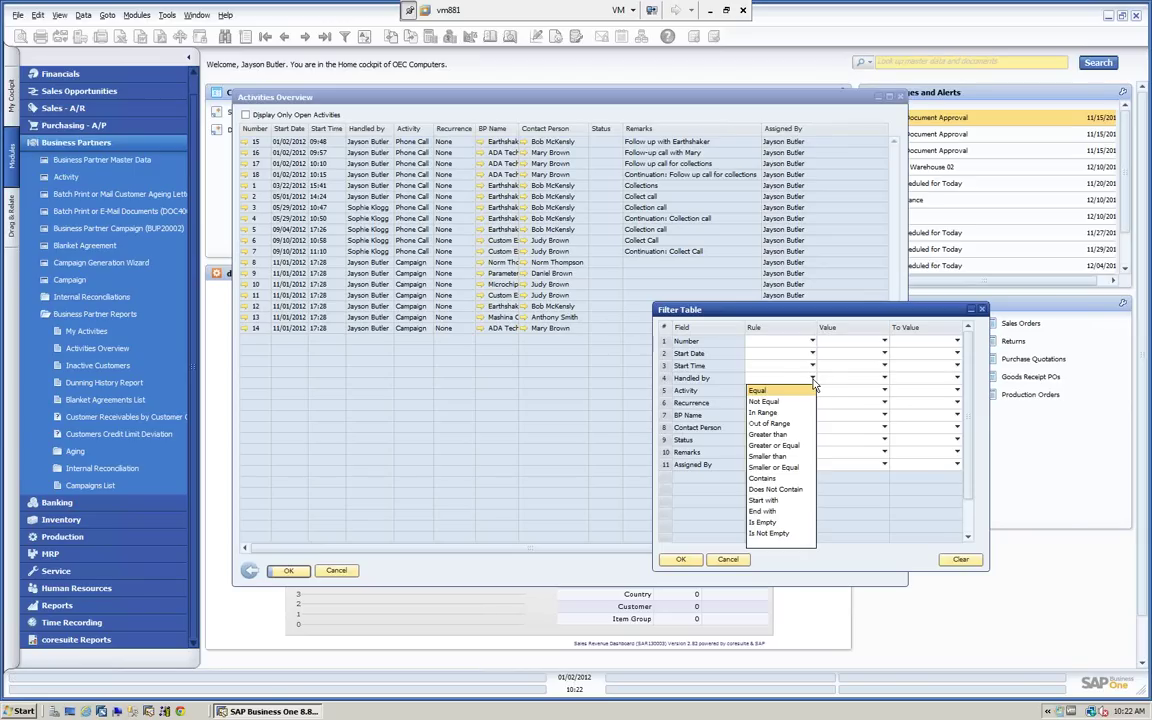
left_click(760, 391)
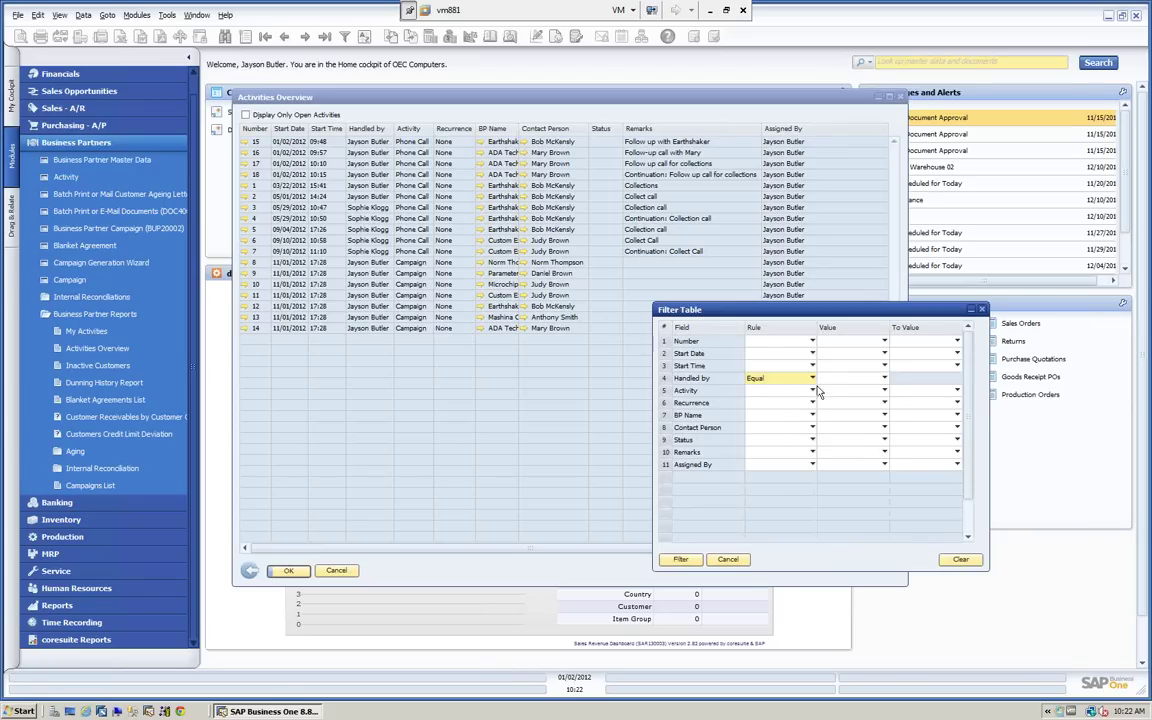
left_click(884, 379)
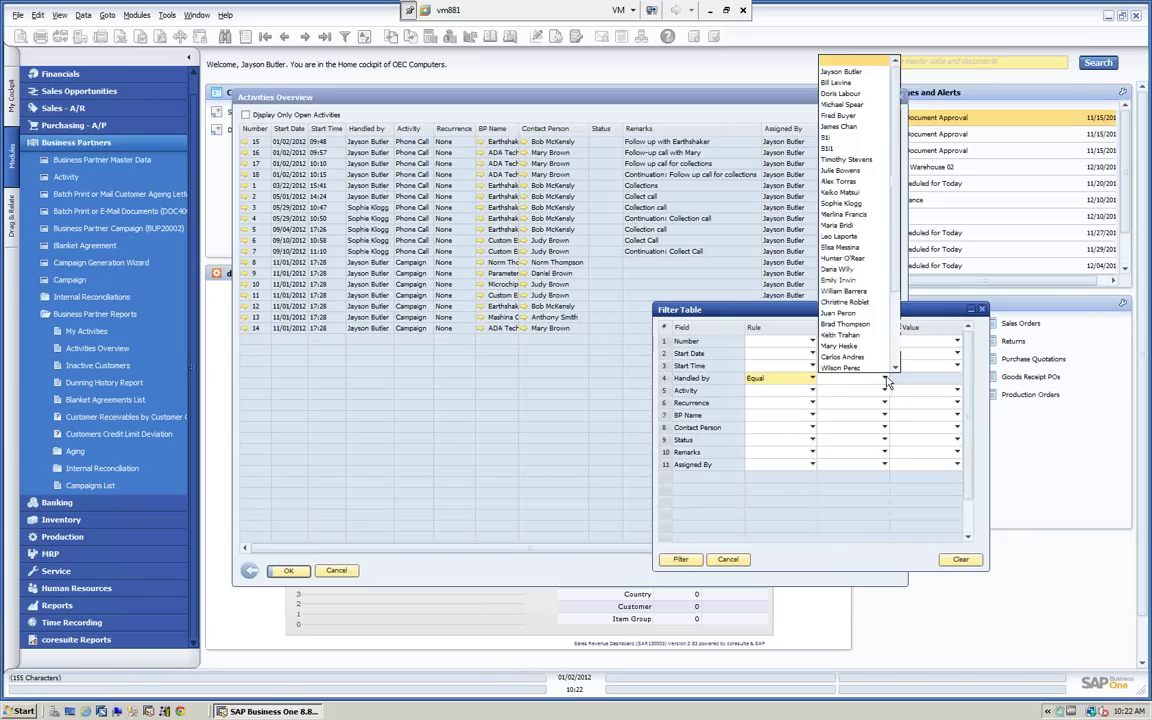
left_click(846, 205)
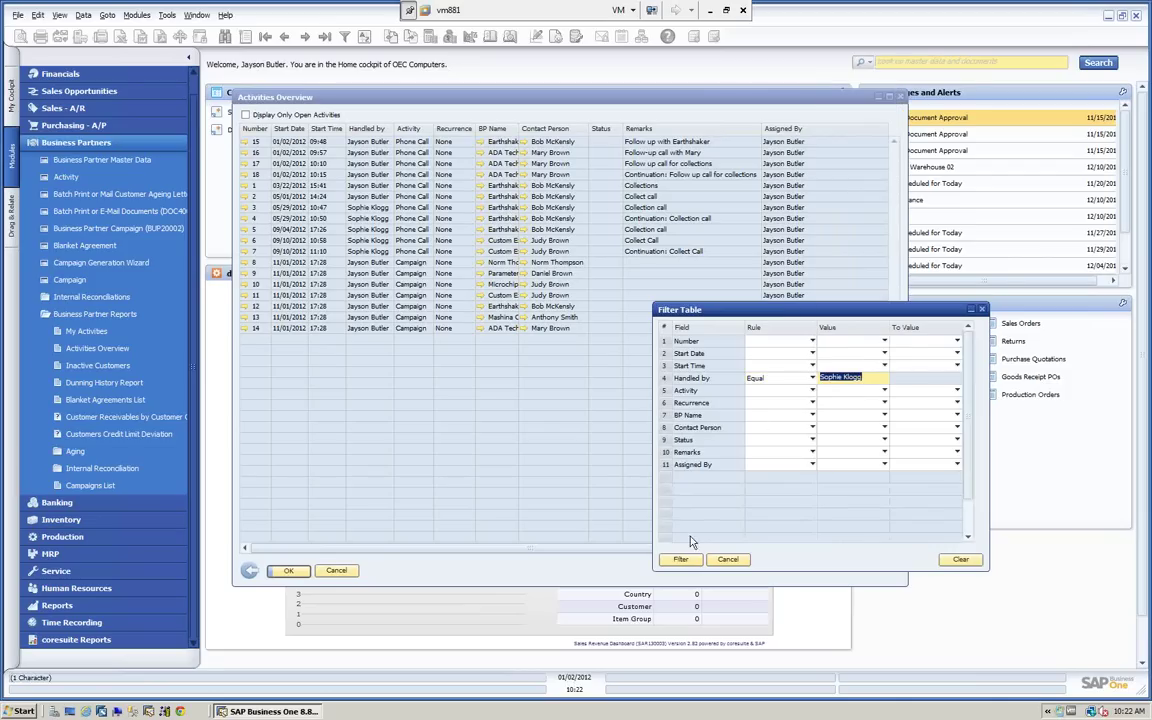
left_click(680, 560)
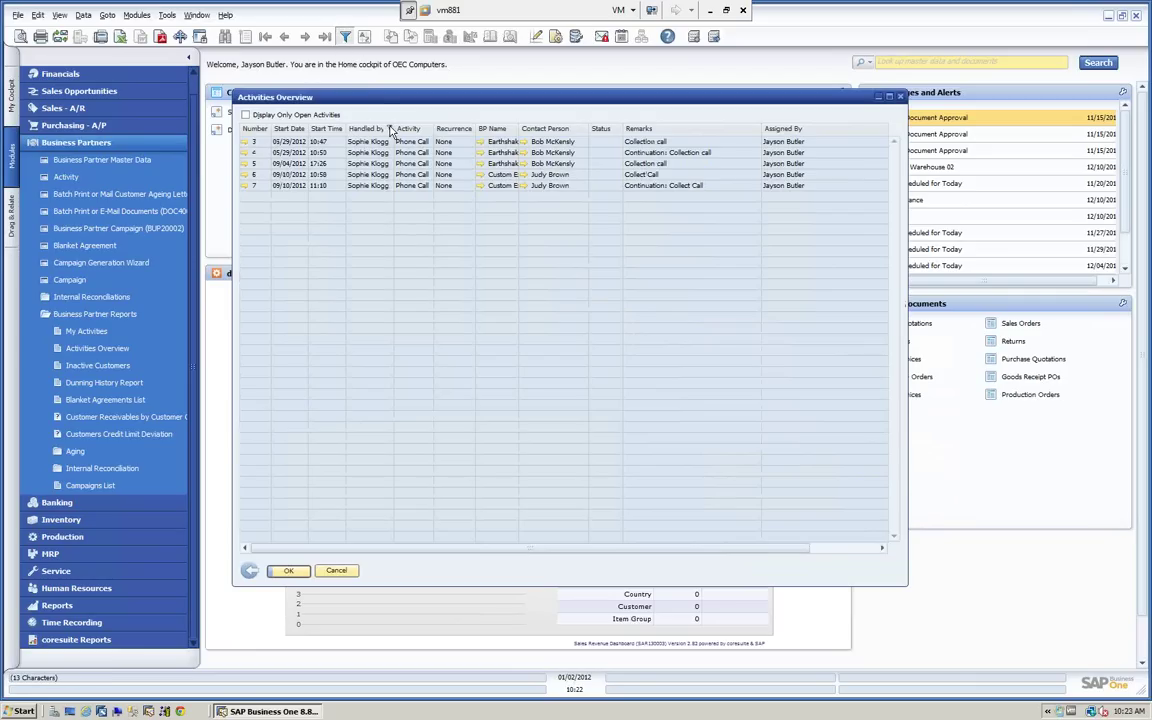
Turn off the report filter and reset the Handled by rule to blank in the filter table
left_click(345, 36)
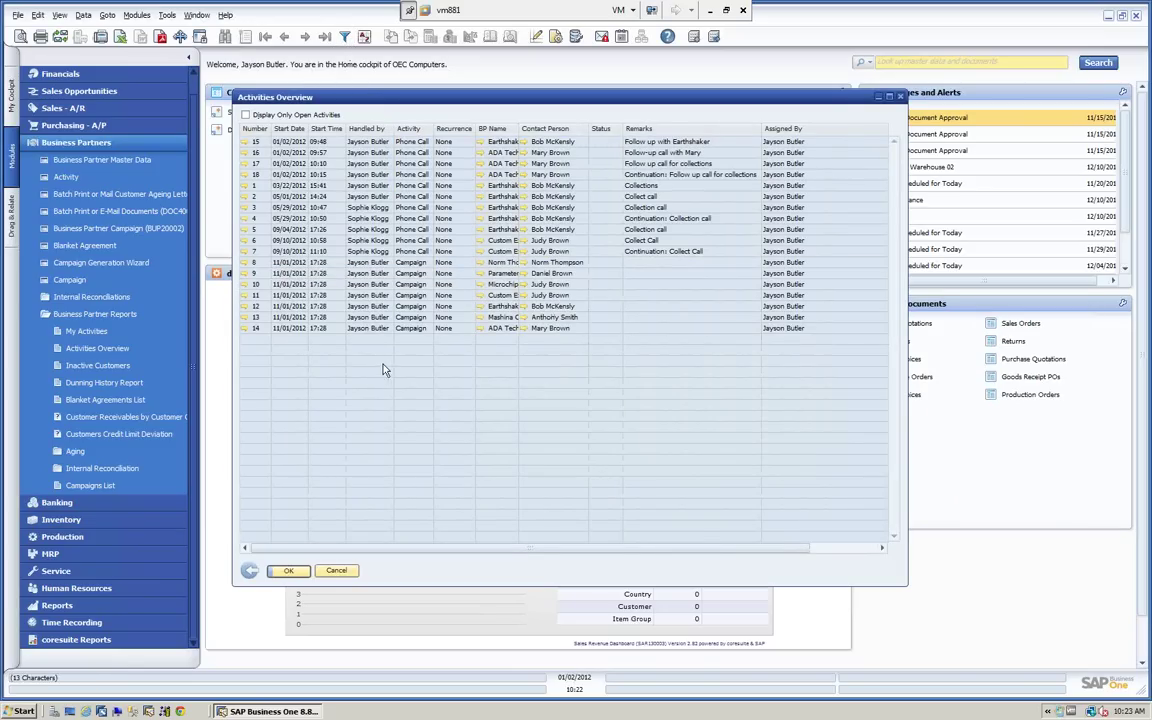
left_click(345, 36)
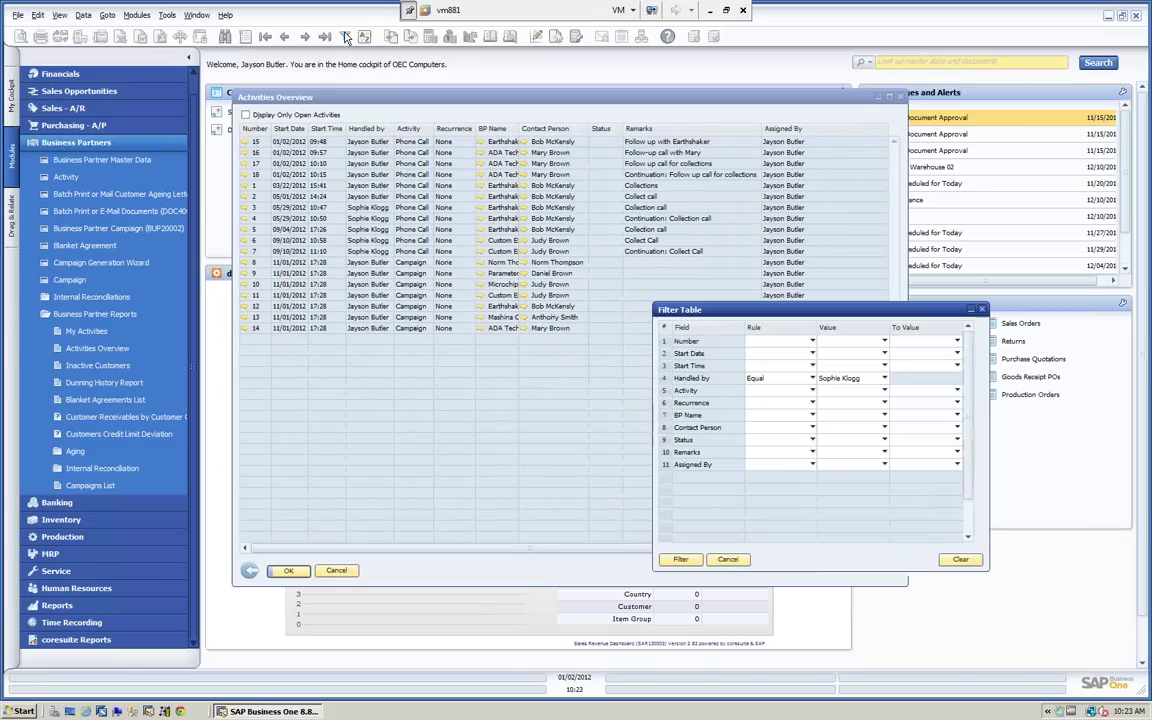
left_click(811, 378)
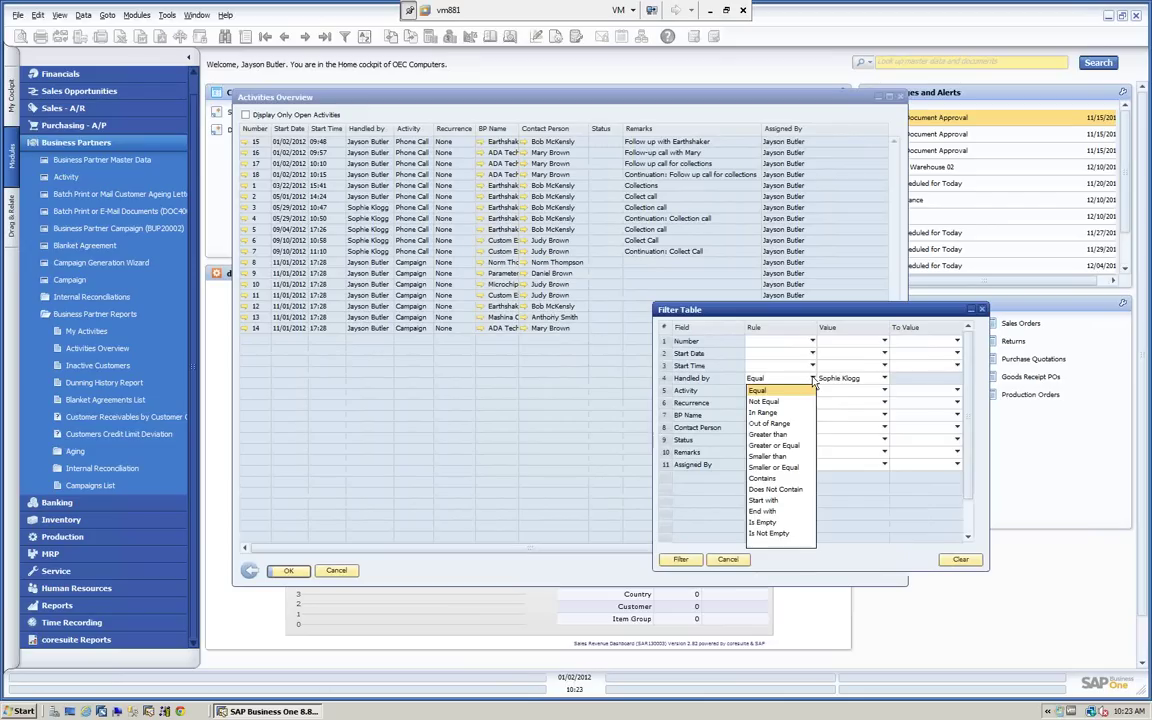
left_click(775, 542)
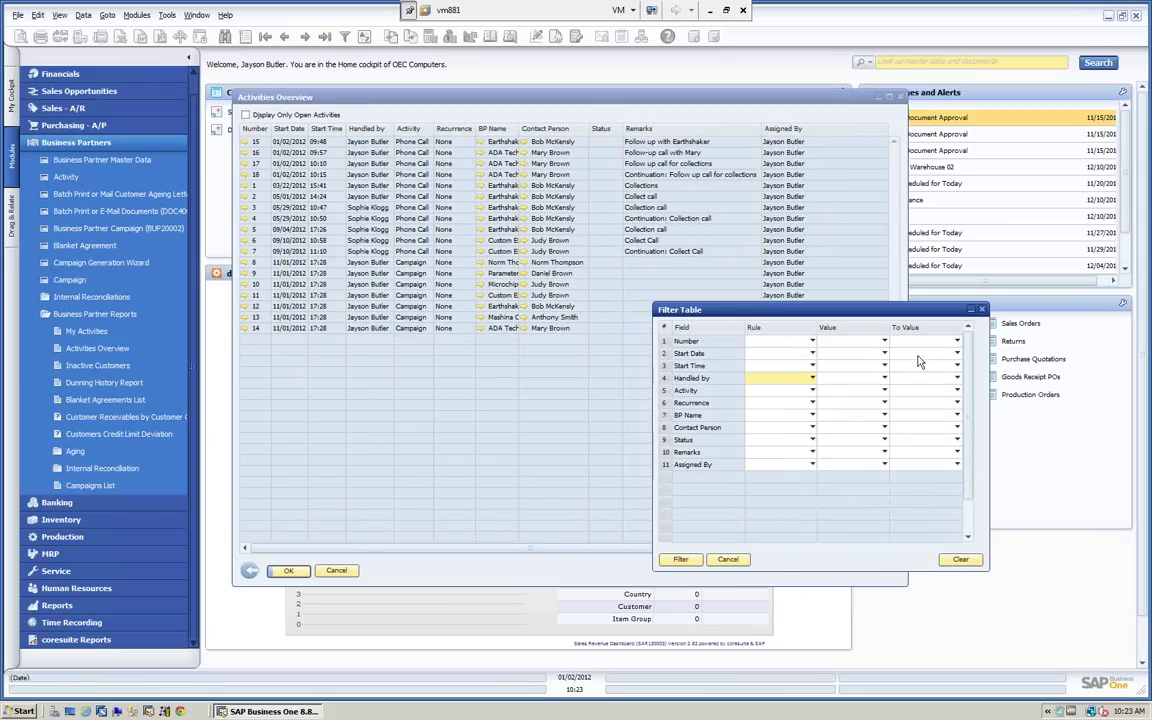
Filter the activities by Number with the In Range rule from 3 to 7
left_click(812, 342)
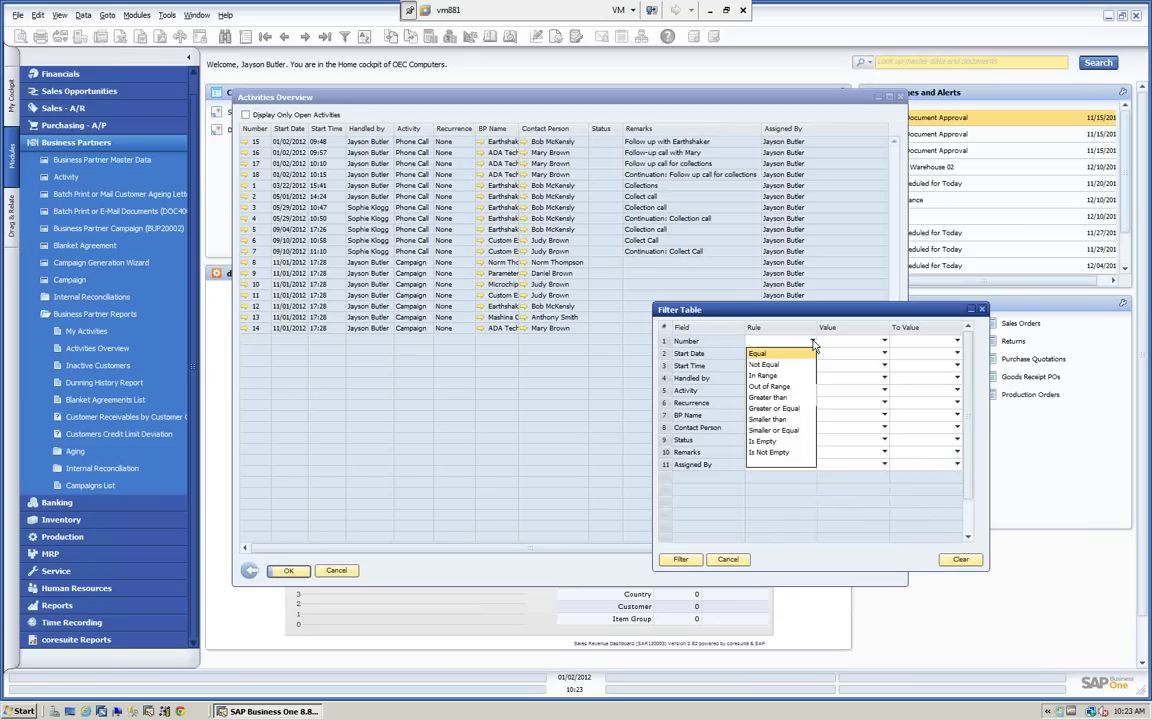
left_click(773, 378)
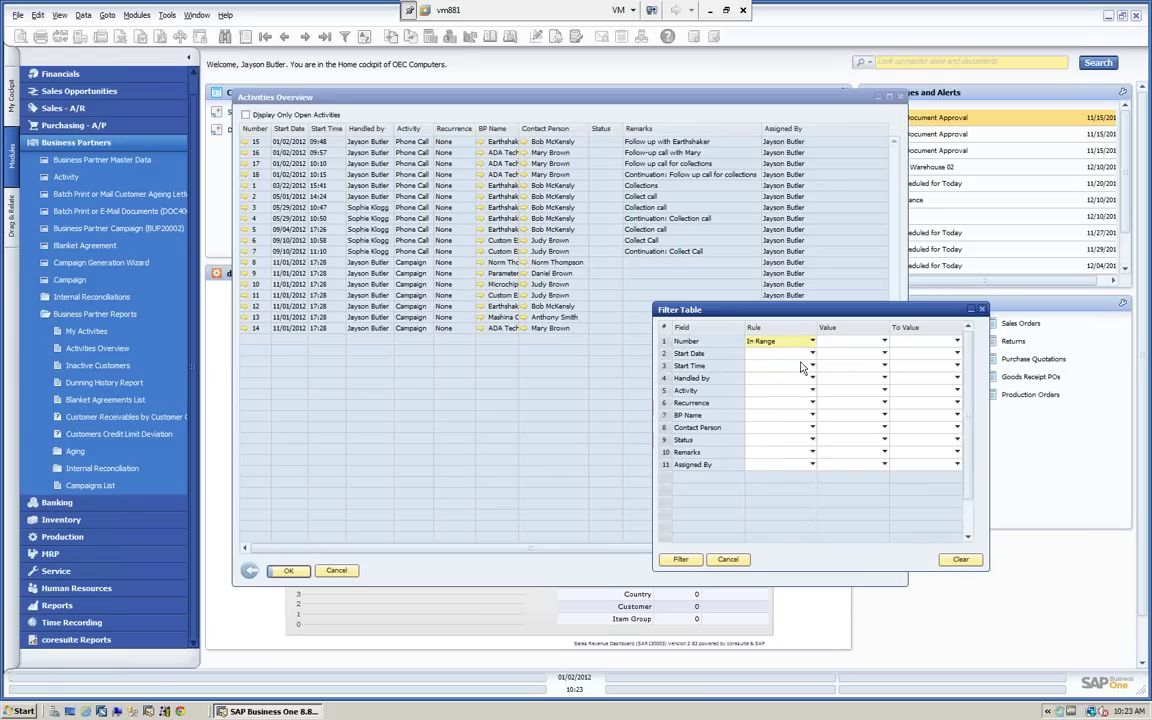
left_click(884, 342)
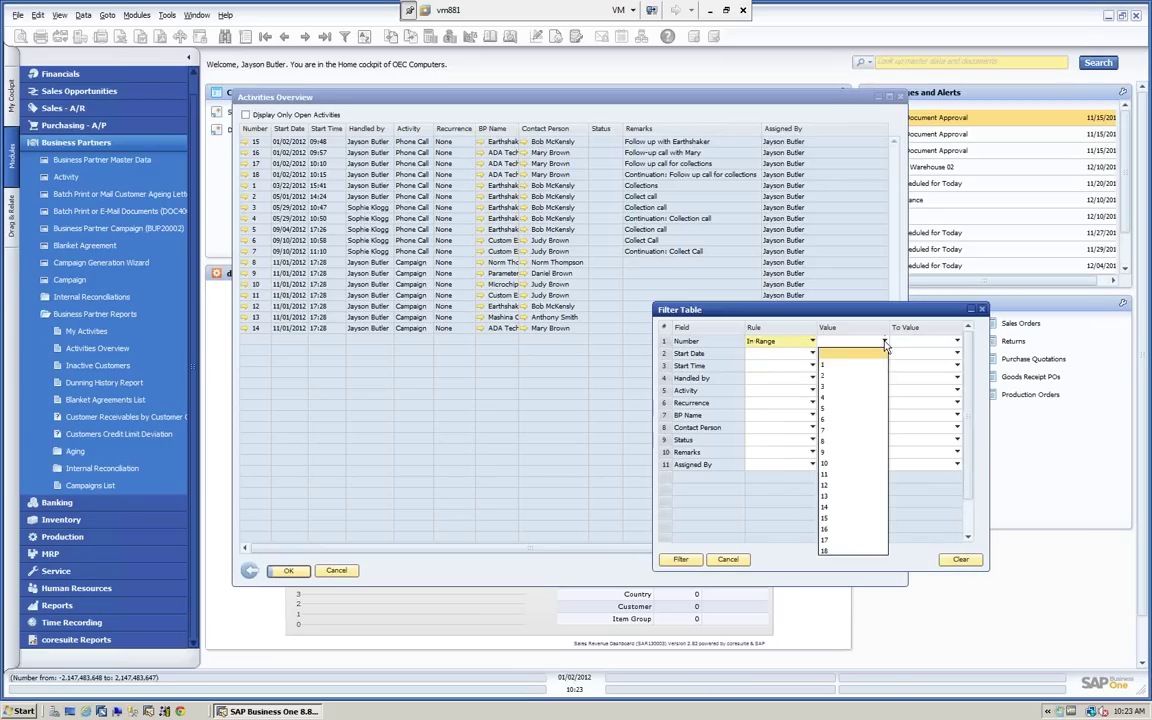
left_click(826, 388)
left_click(957, 341)
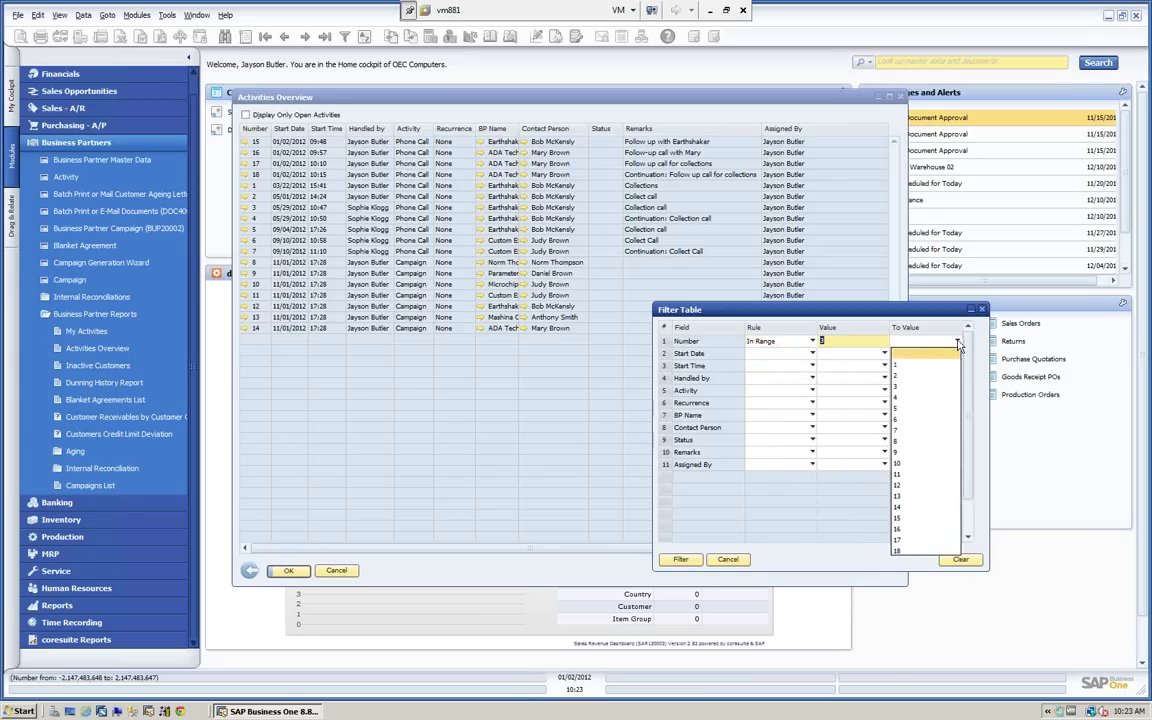
left_click(897, 436)
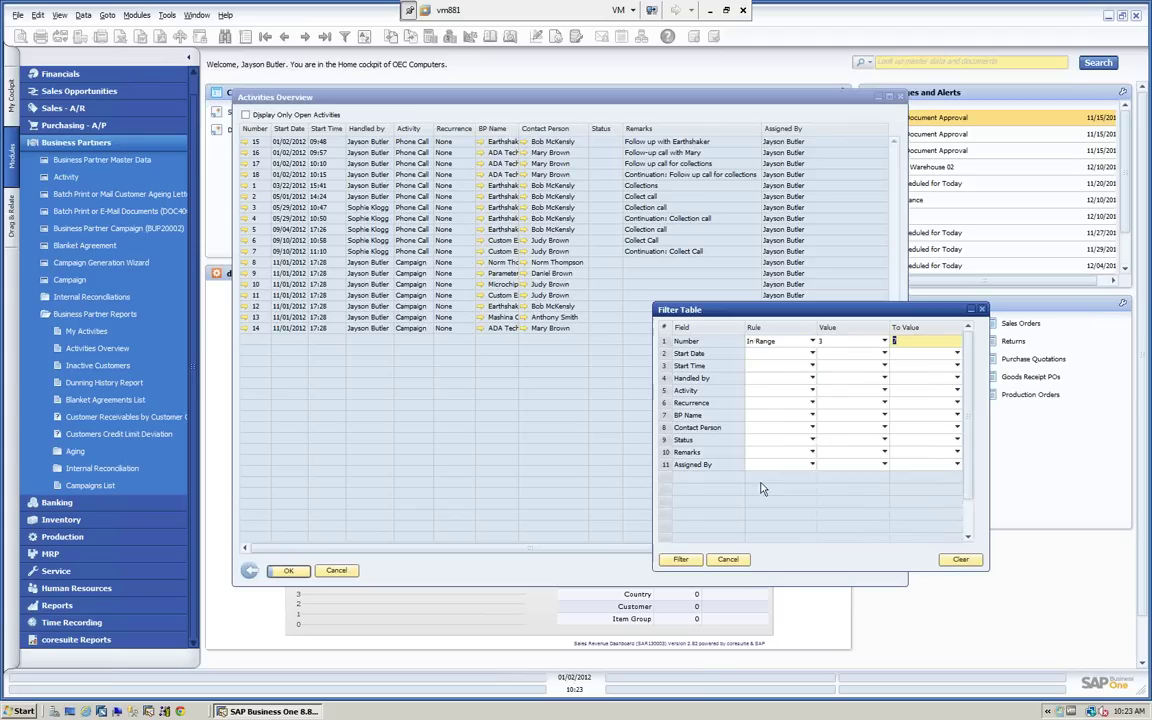
left_click(684, 561)
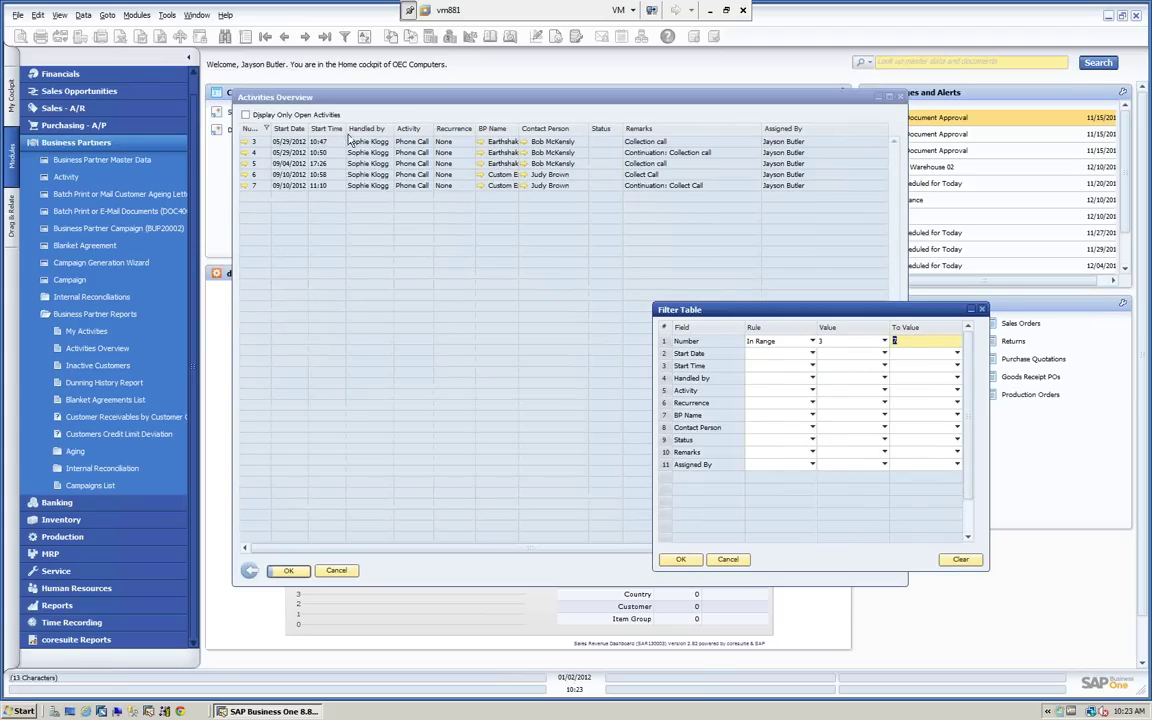
Change the Number filter rule to Greater or Equal with value 4 and apply it
left_click(813, 342)
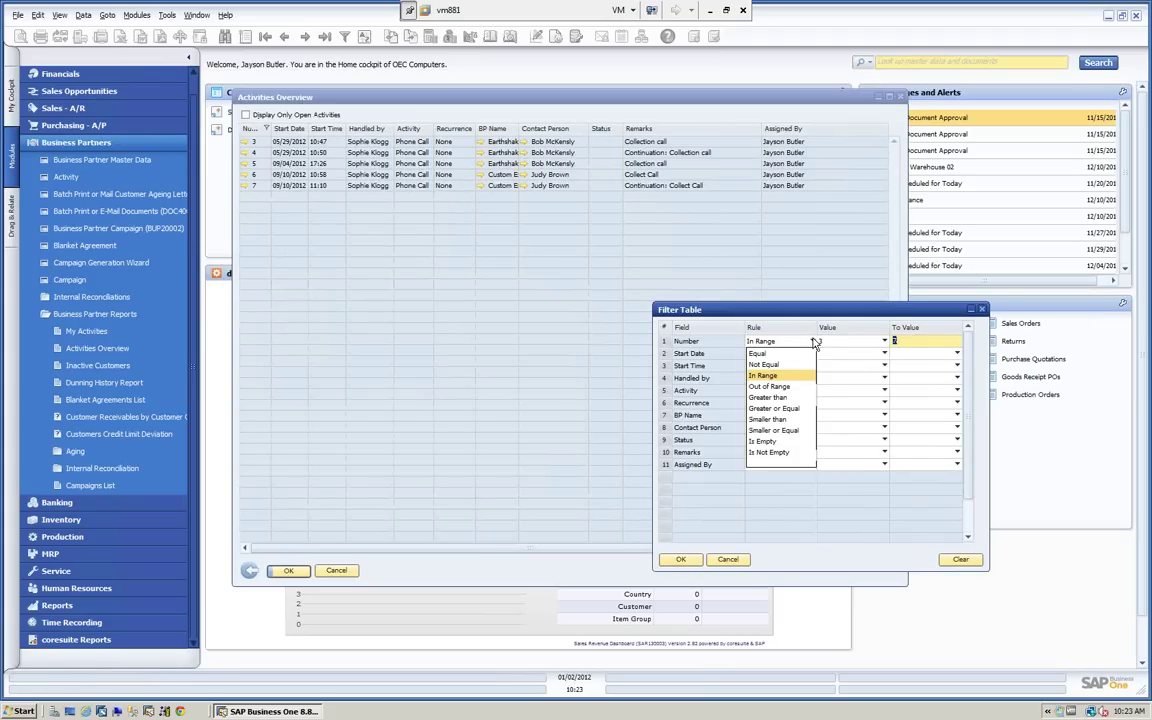
left_click(782, 409)
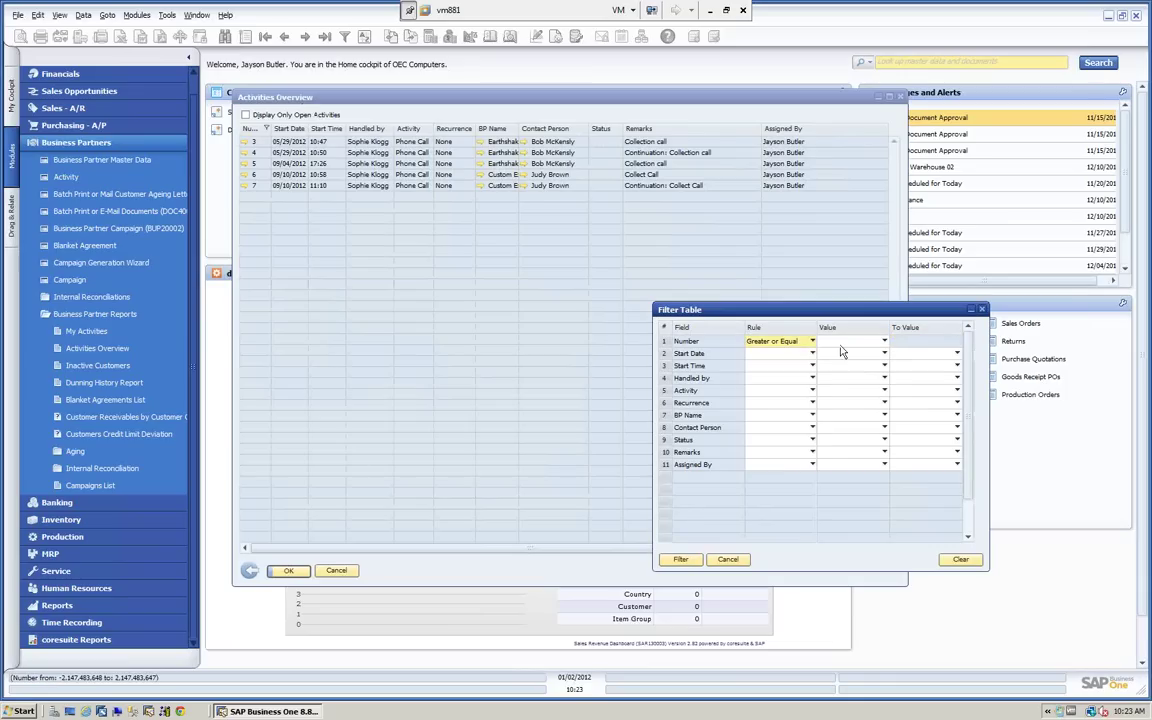
left_click(883, 342)
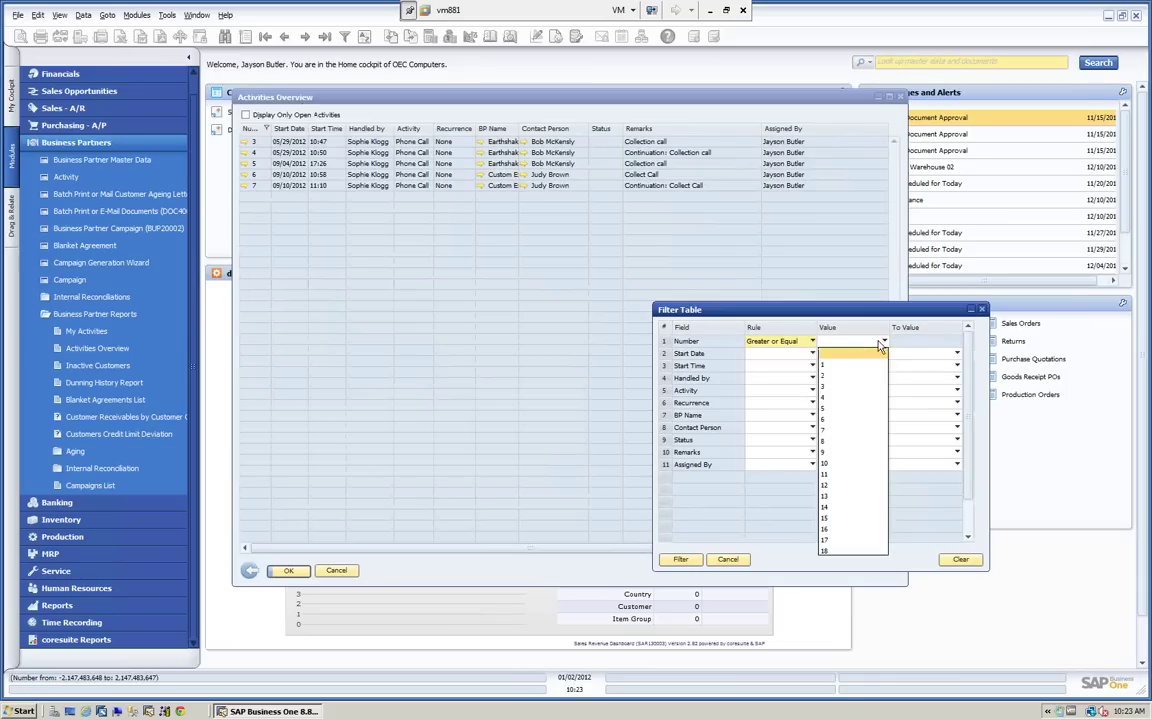
left_click(824, 401)
left_click(681, 560)
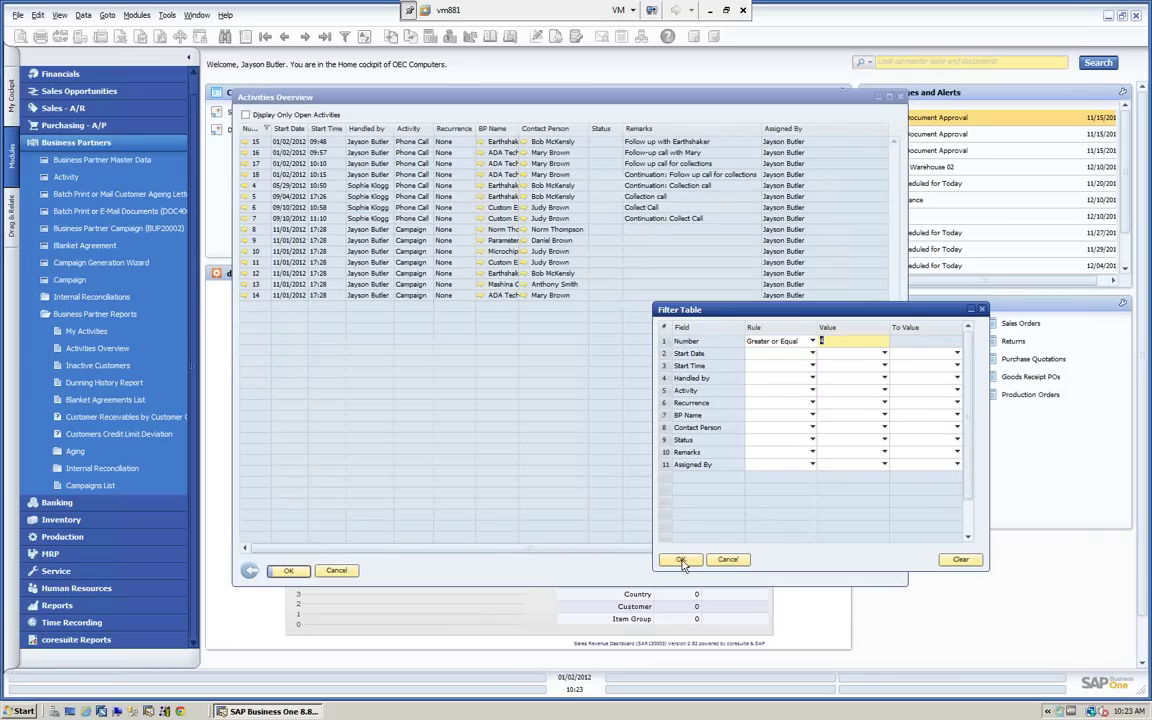
Sort the activities by number in ascending order and clear all rules from the filter table
double_click(257, 128)
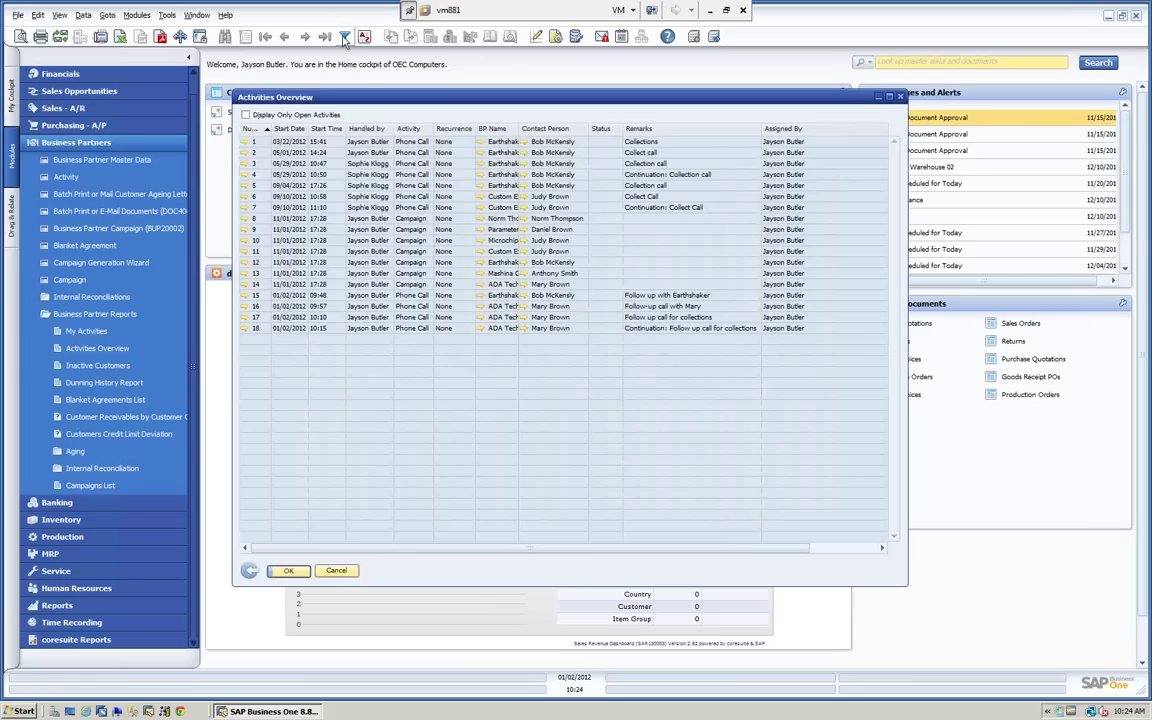
left_click(345, 37)
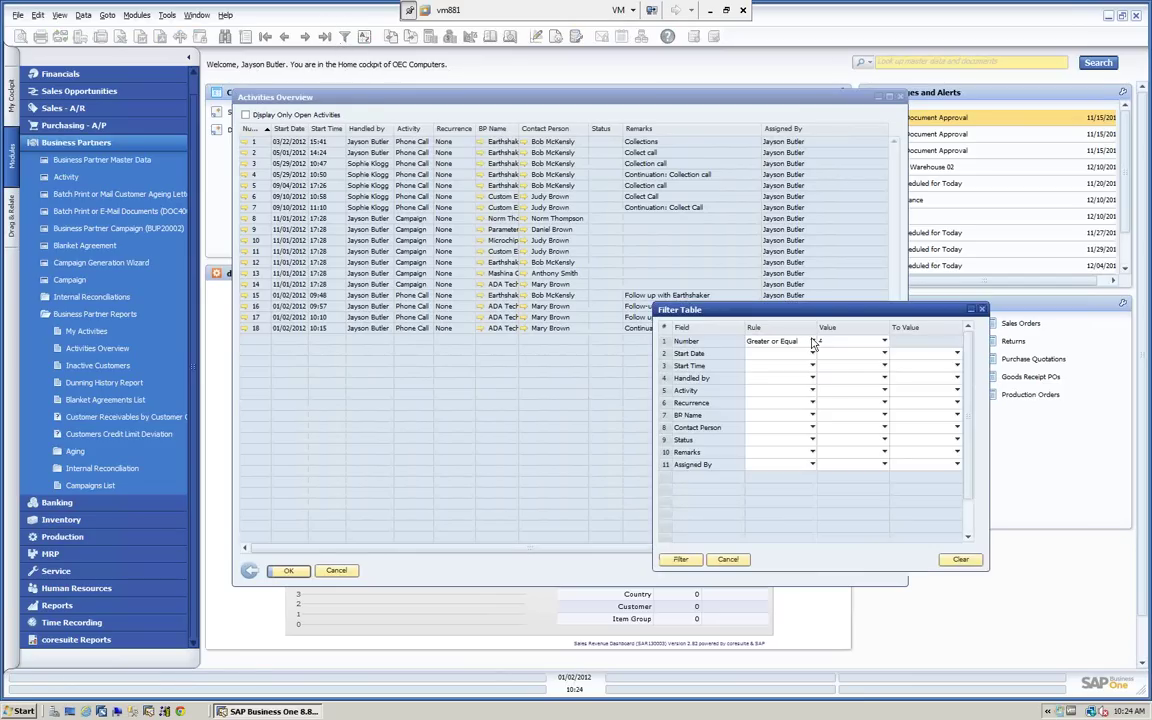
left_click(955, 558)
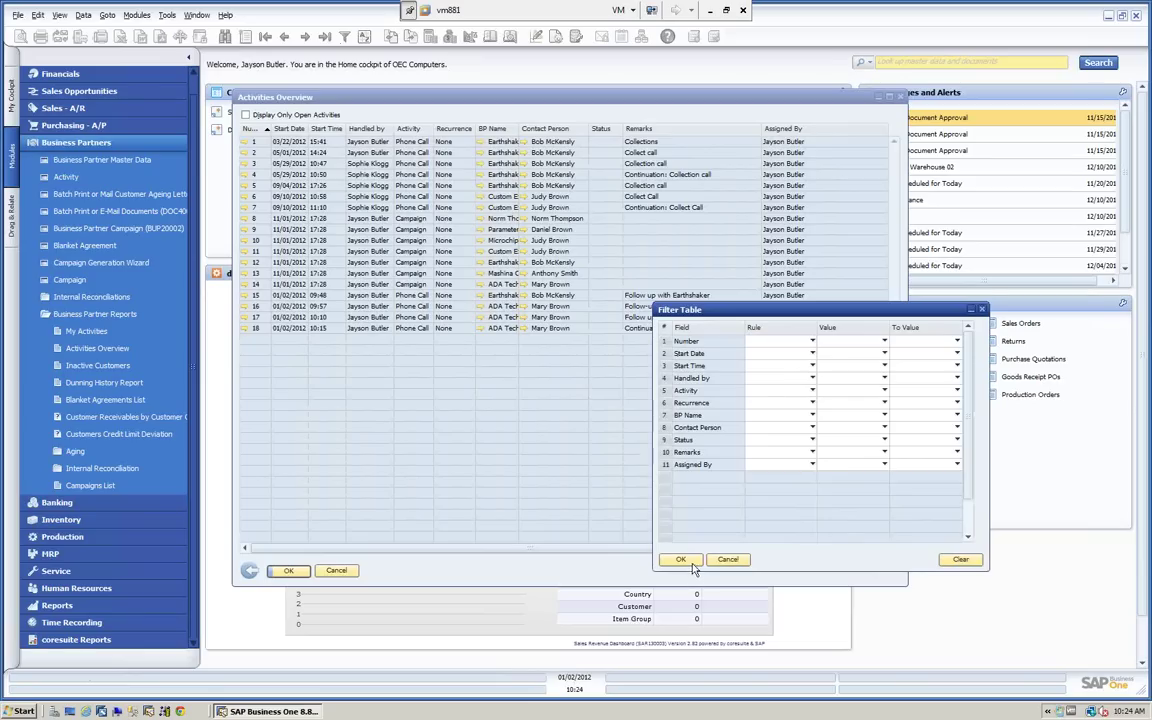
left_click(681, 560)
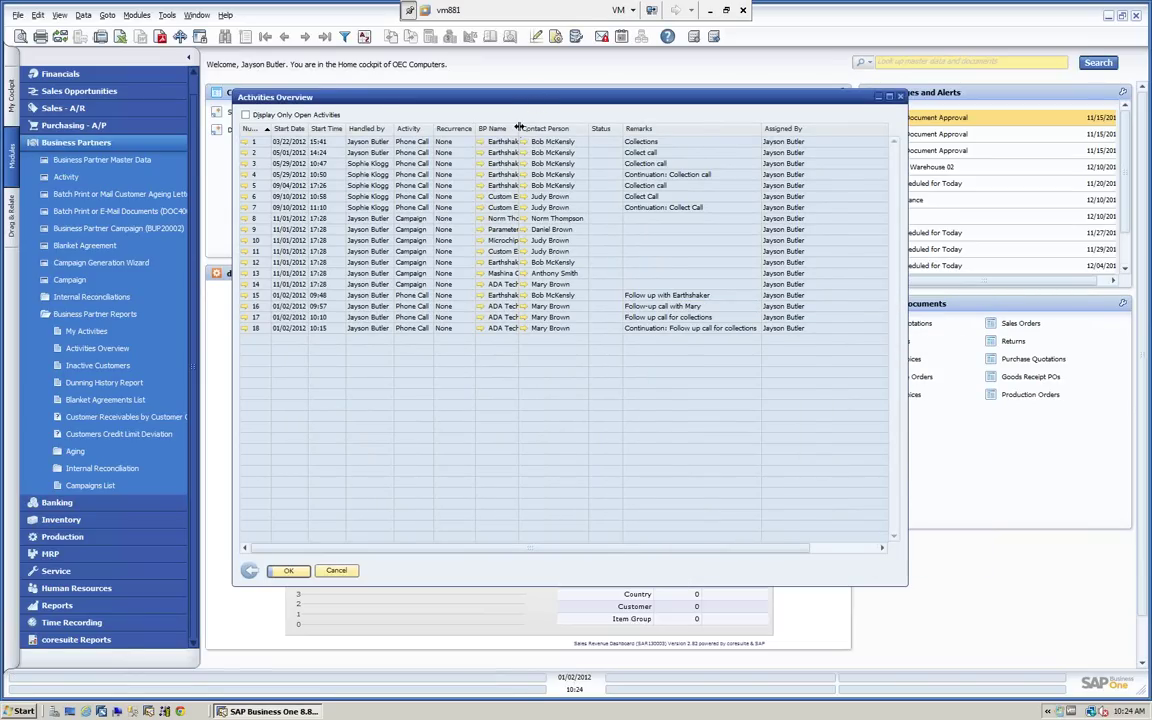
Widen the BP Name column to show full names, and check the filter table fields without applying a filter
left_click_drag(518, 128, 570, 128)
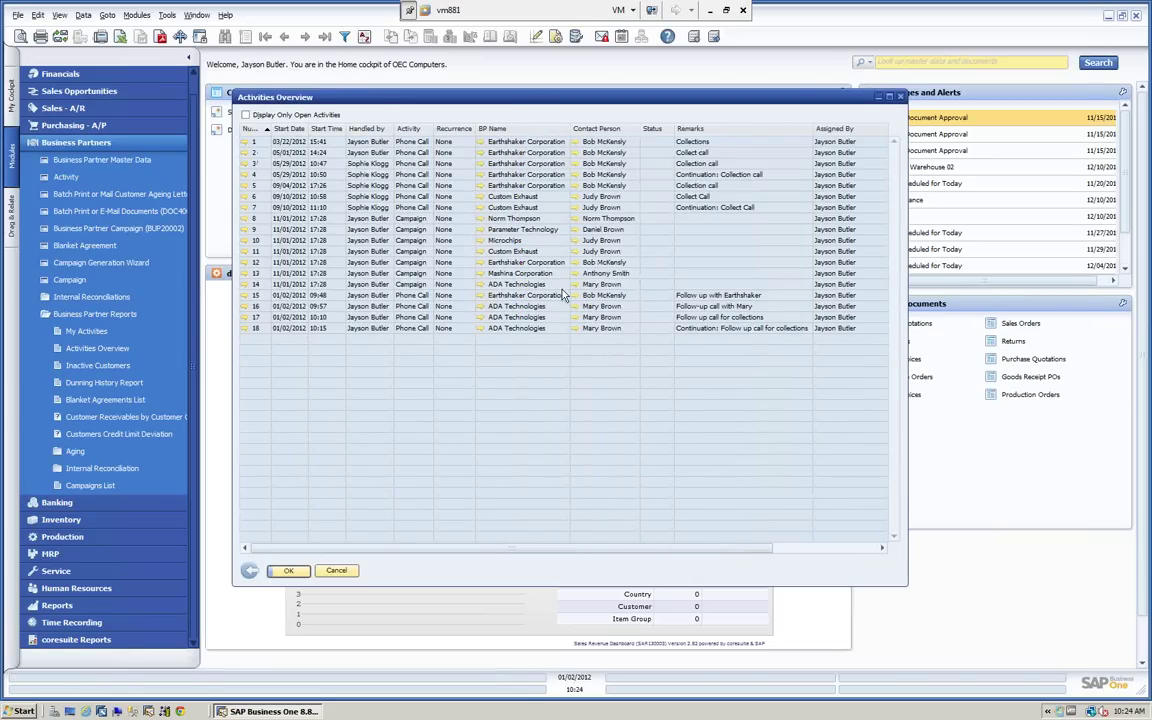
left_click(346, 38)
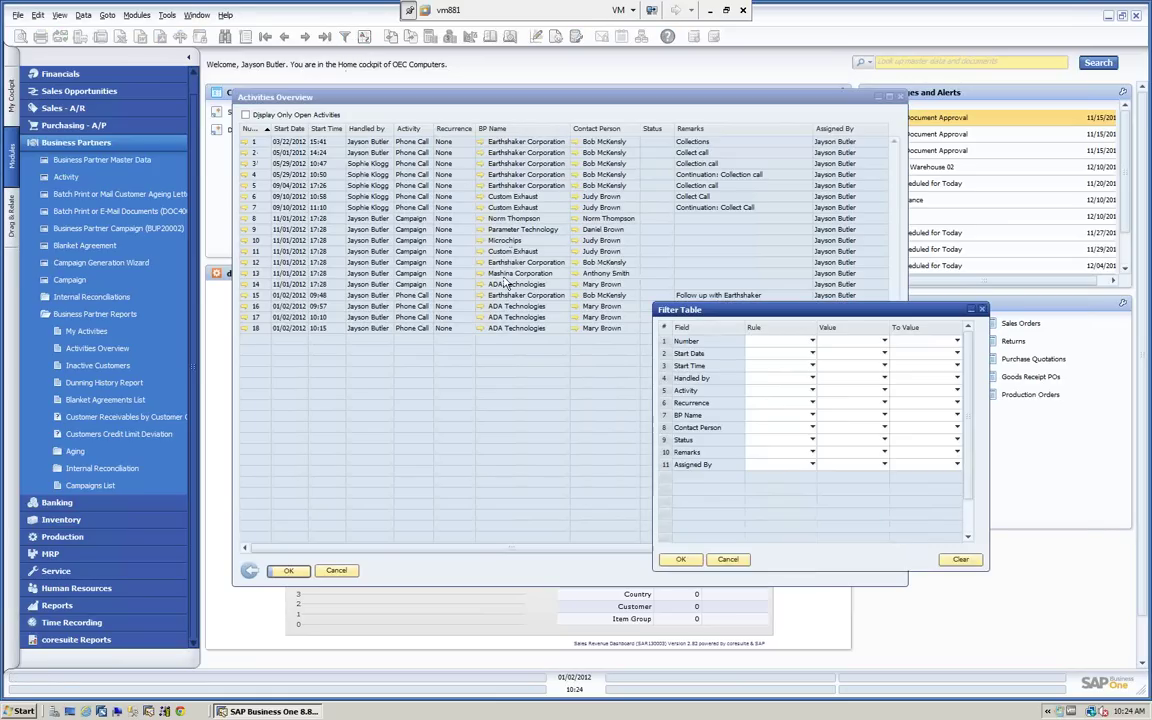
left_click(728, 559)
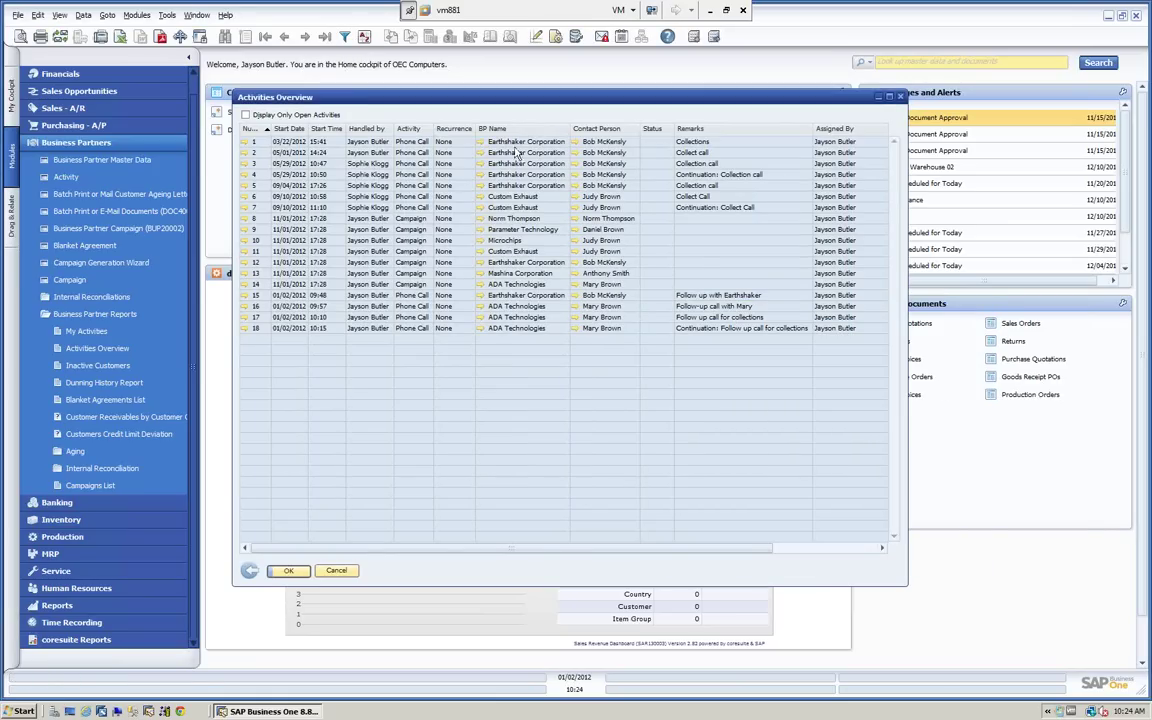
Leave the Activities Overview report and its selection criteria, view the My Activities report, and close it
left_click(249, 570)
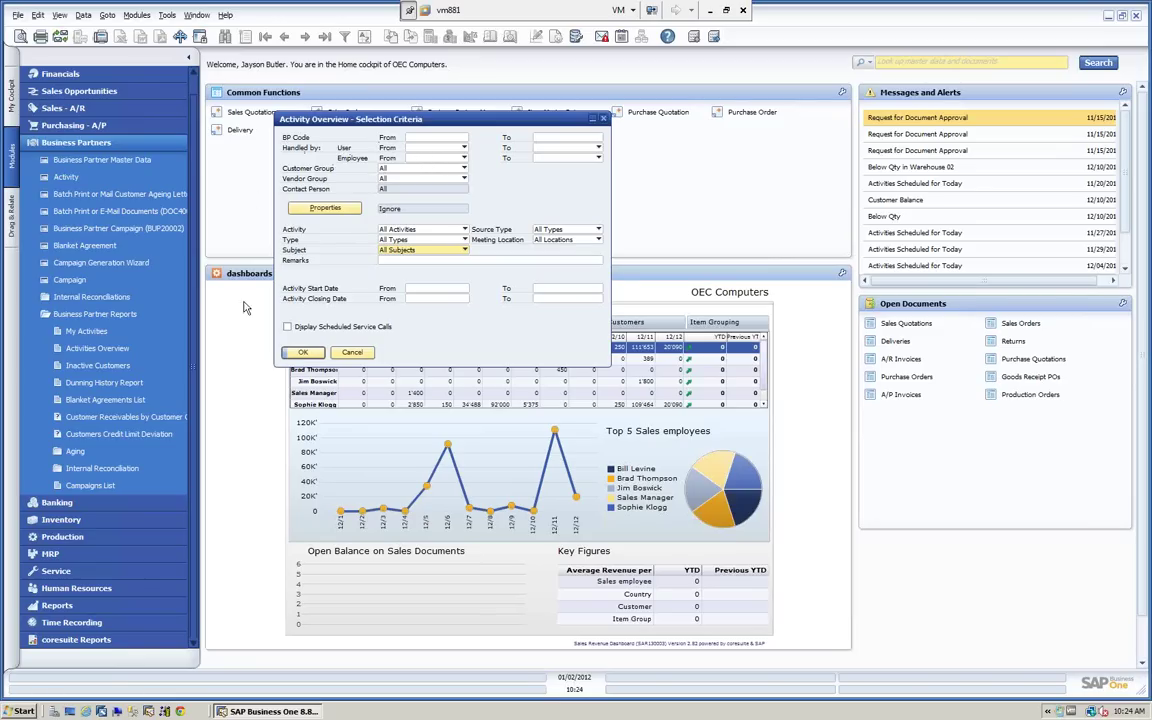
left_click(354, 353)
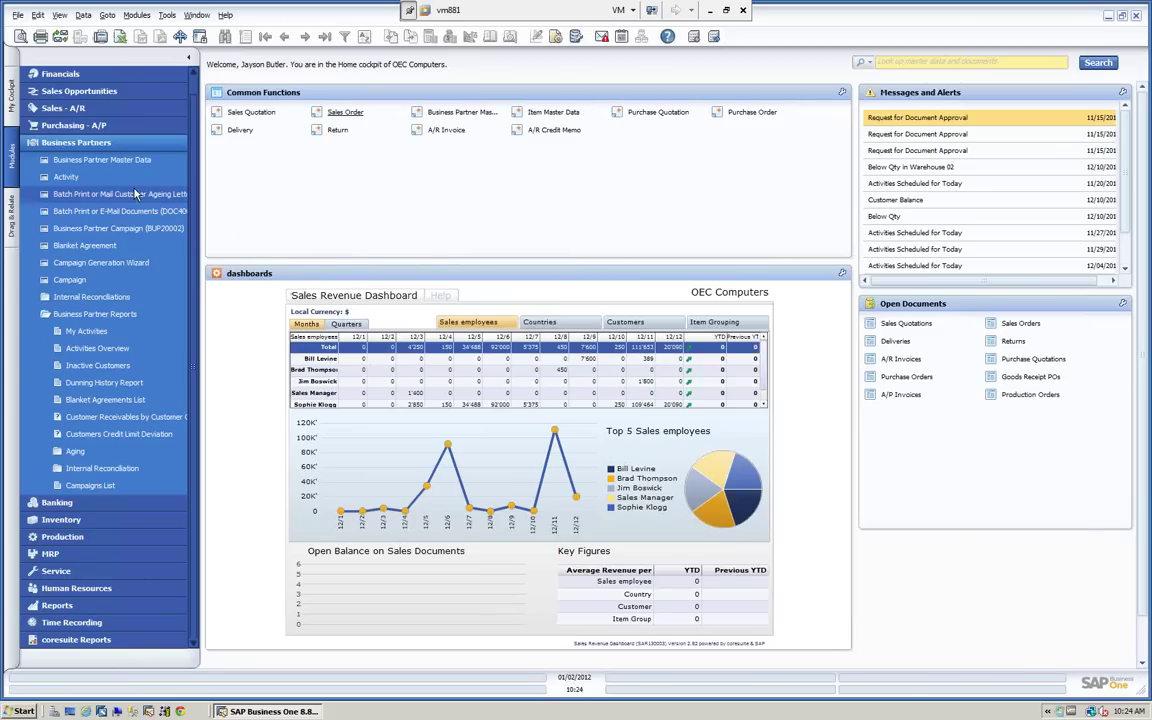
left_click(90, 331)
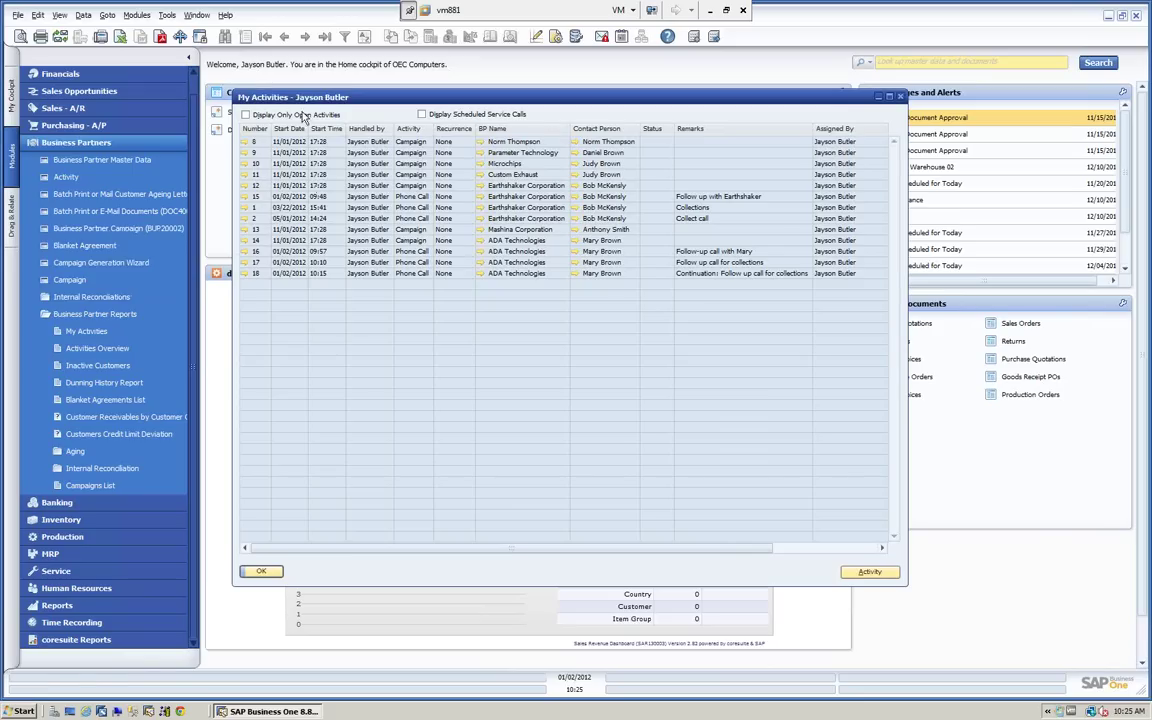
left_click(264, 573)
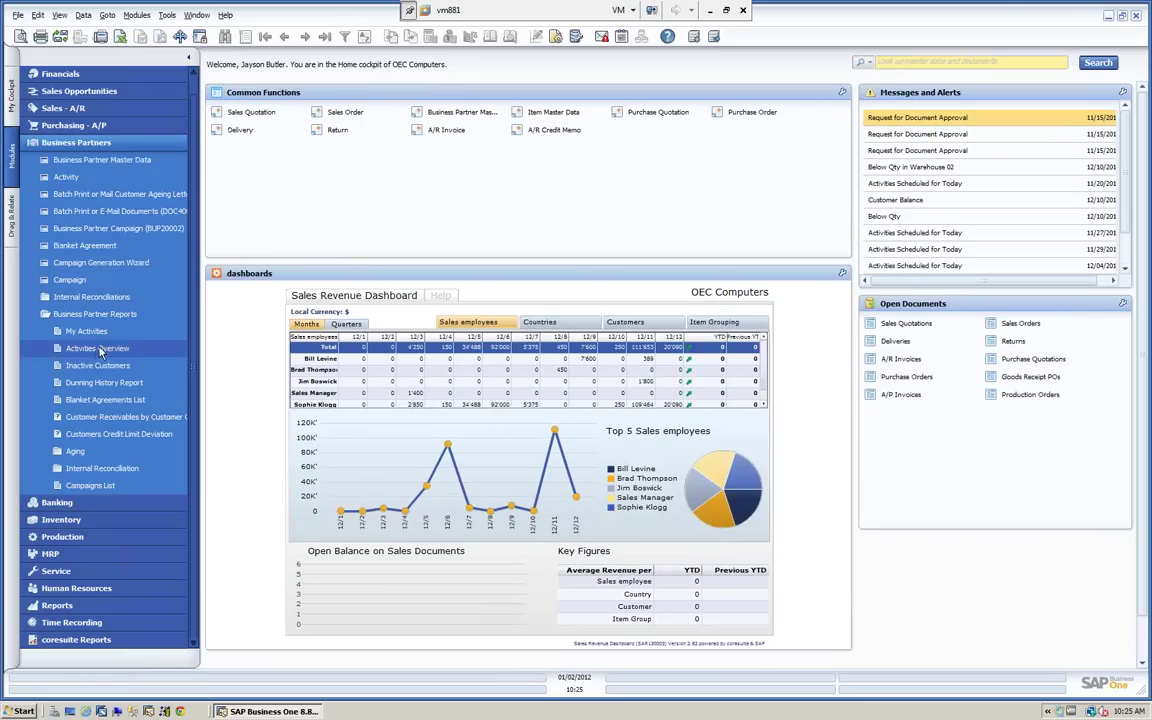
Run the Activities Overview report for a single handling user in both the From and To criteria, and leave the report
left_click(100, 349)
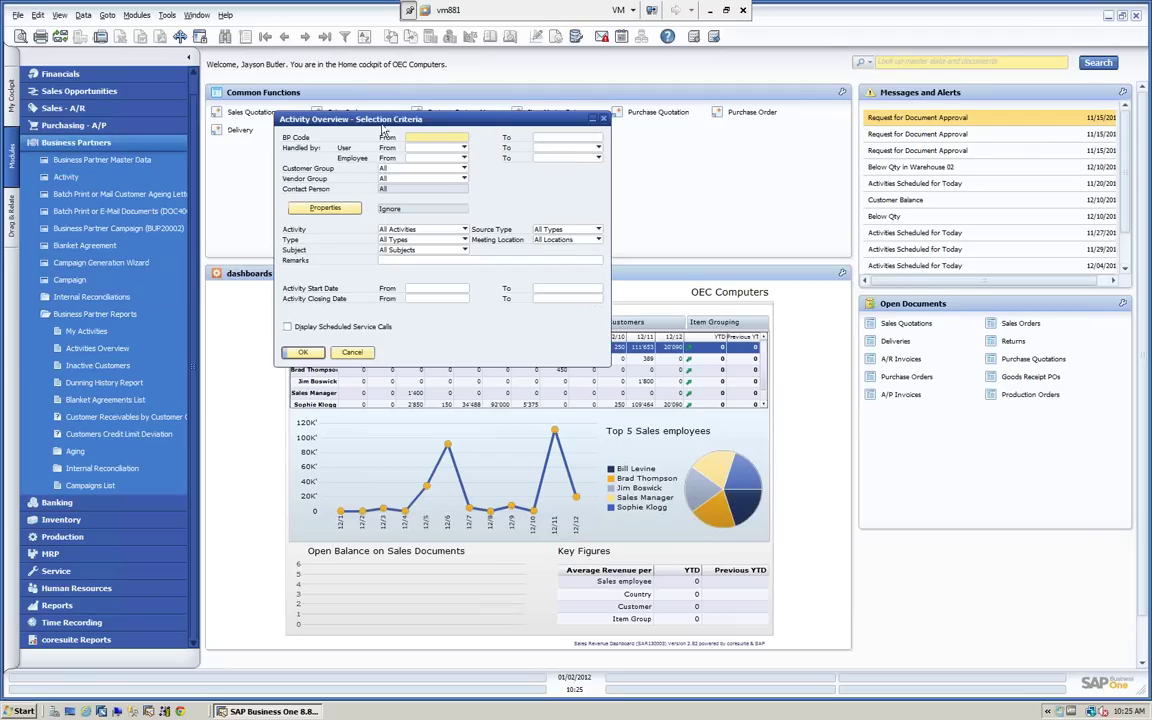
left_click(464, 148)
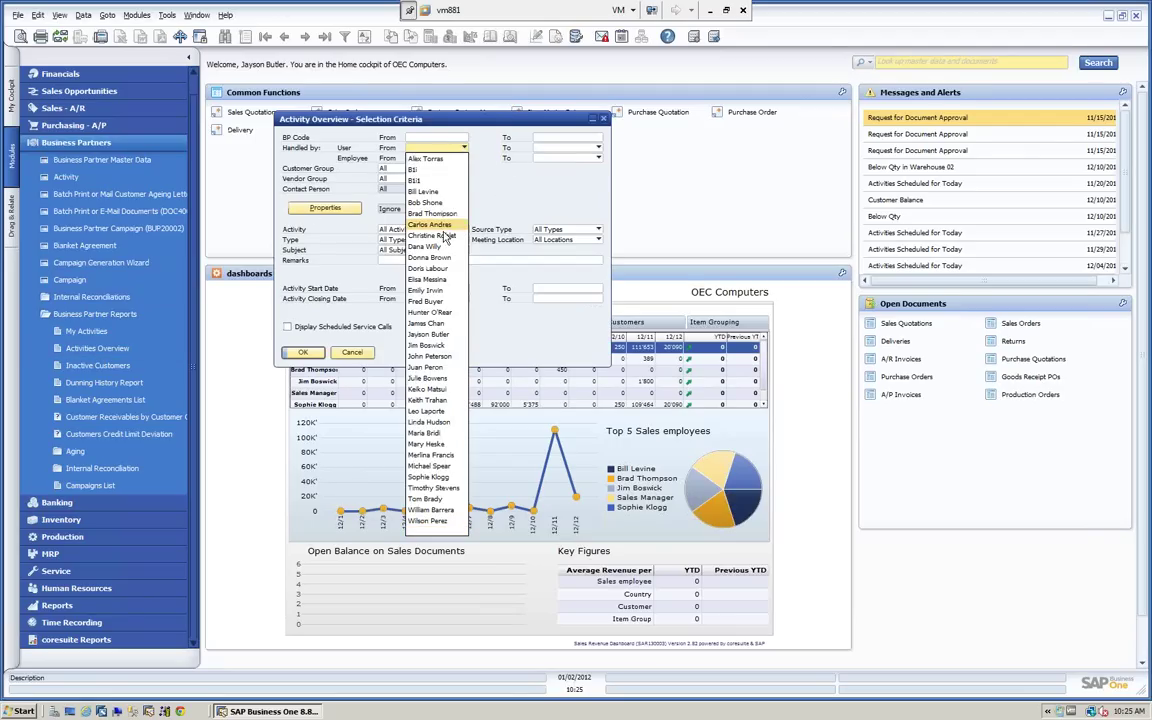
left_click(430, 477)
left_click(545, 148)
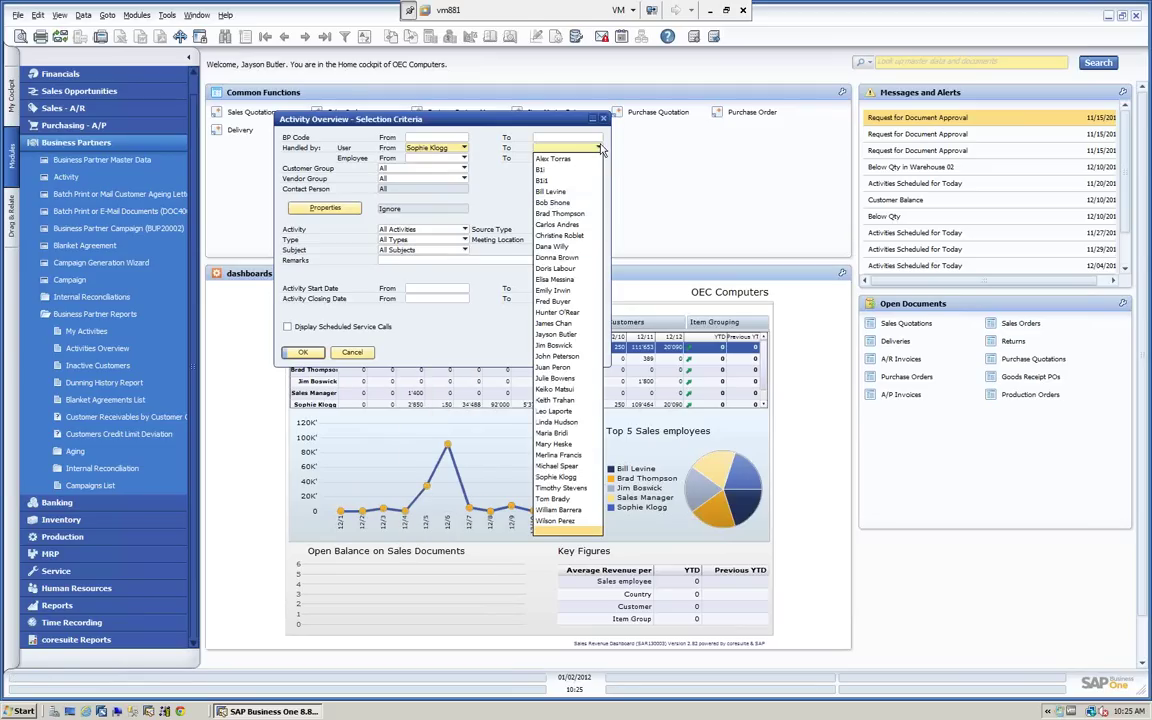
left_click(555, 477)
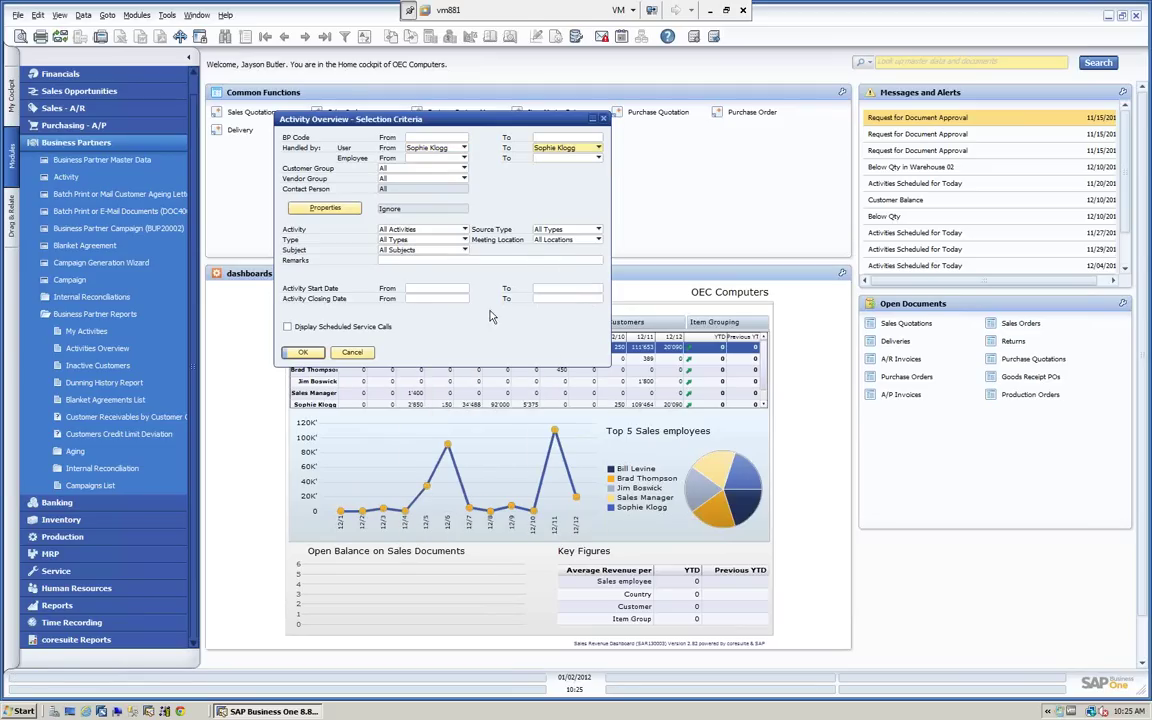
left_click(303, 353)
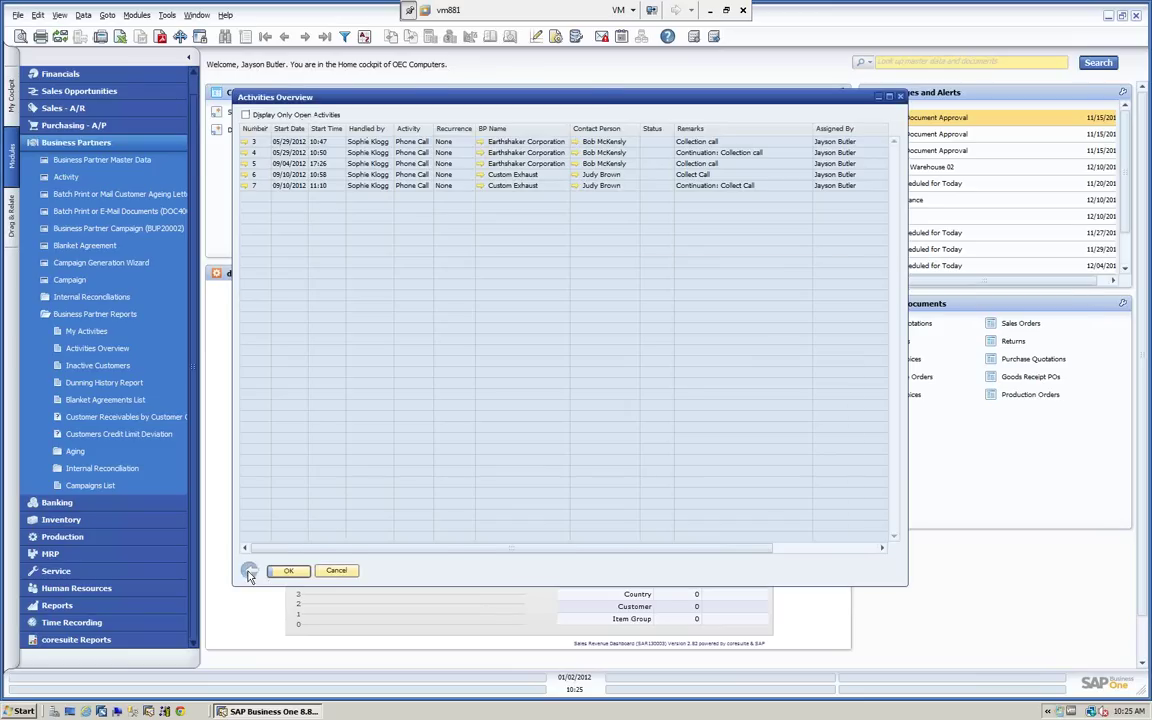
left_click(249, 570)
left_click(356, 353)
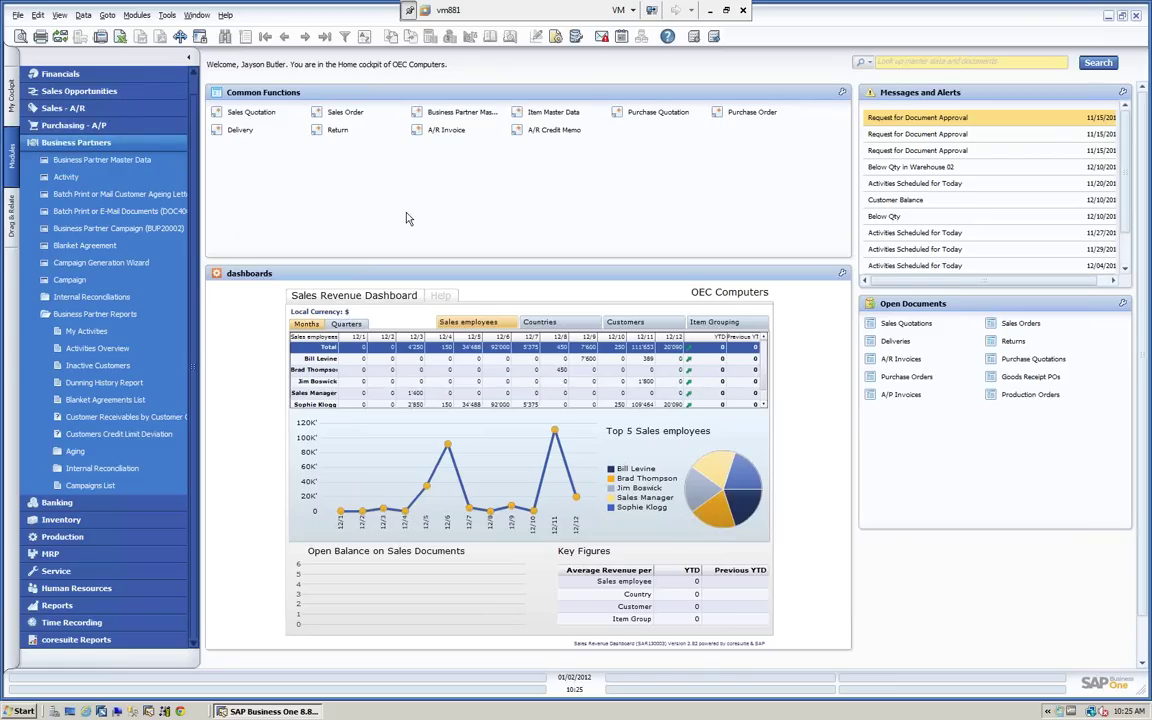
Find business partners whose name starts with "a" in Business Partner Master Data and load the ADA Technologies record
left_click(113, 165)
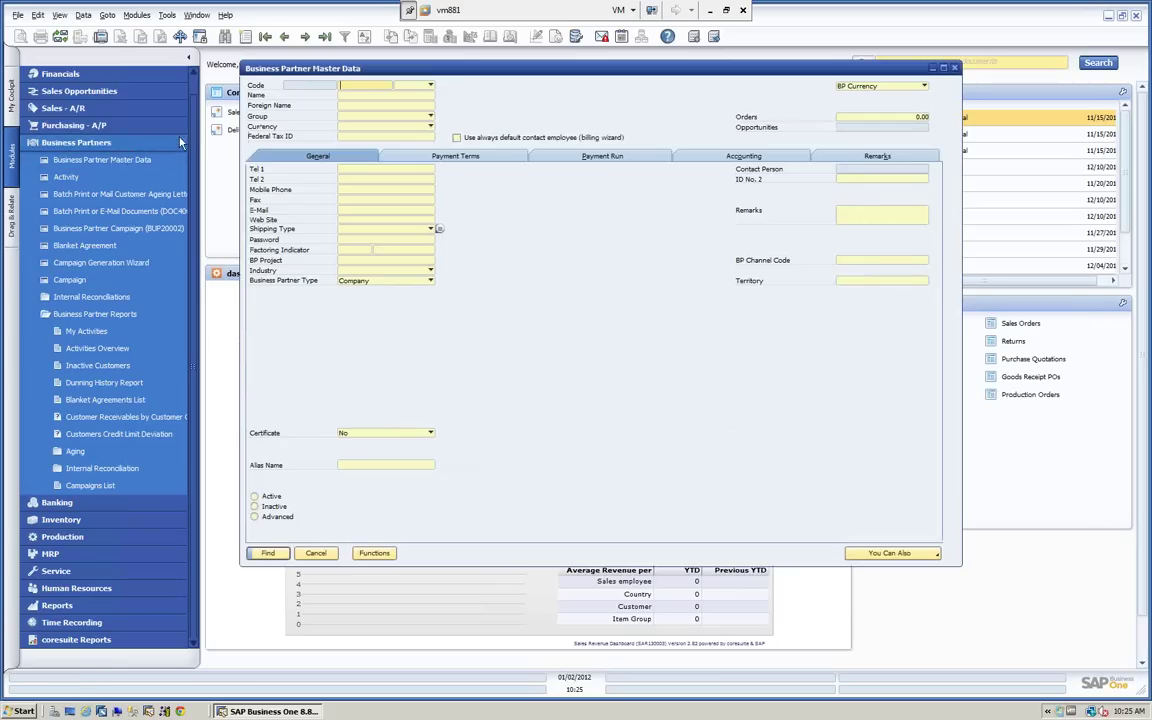
left_click_drag(465, 75, 437, 102)
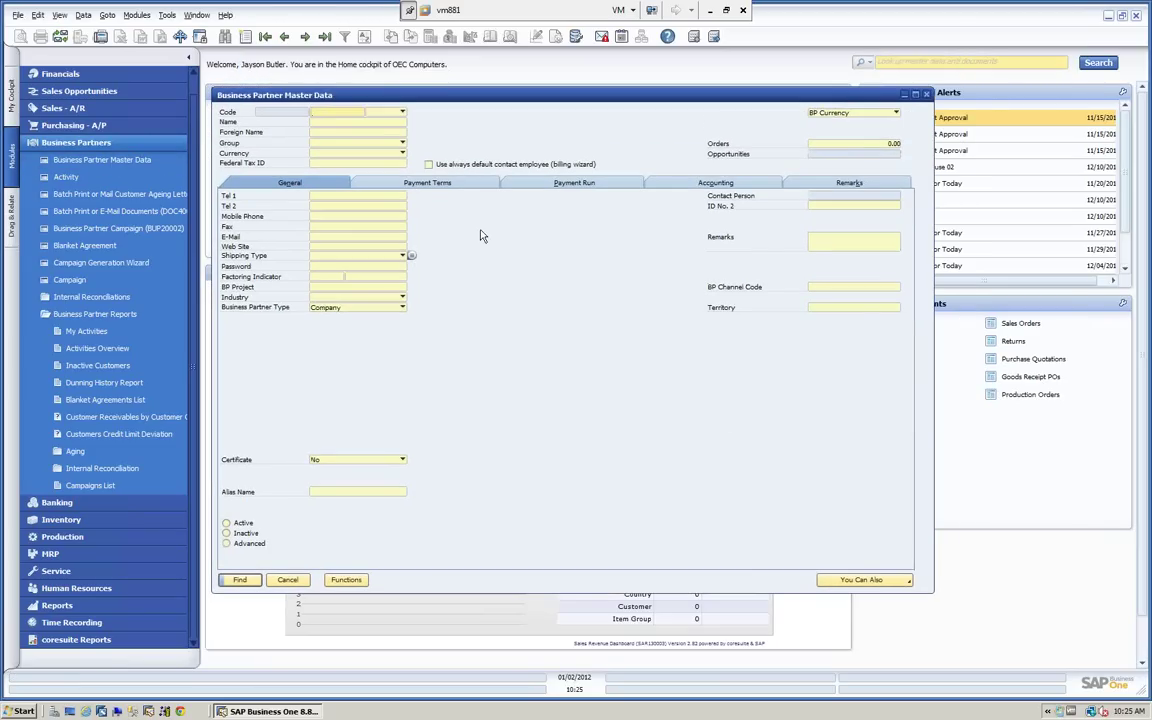
left_click(338, 123)
type("a")
key("Tab")
key("Return")
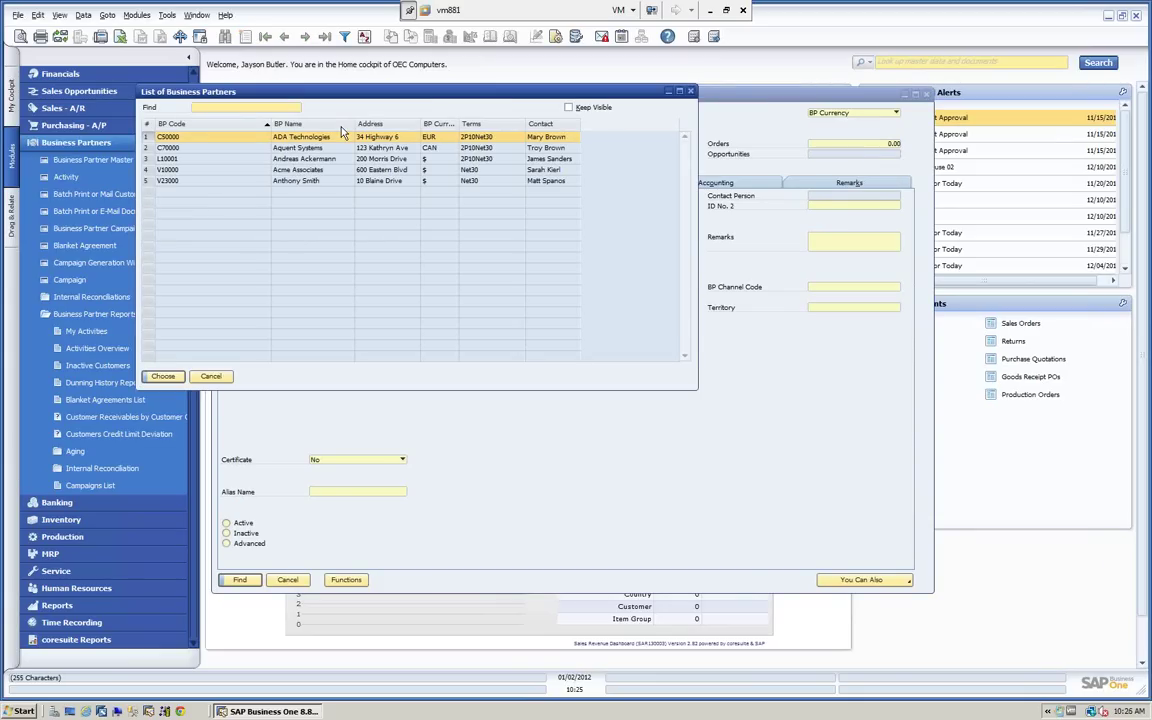
left_click(160, 376)
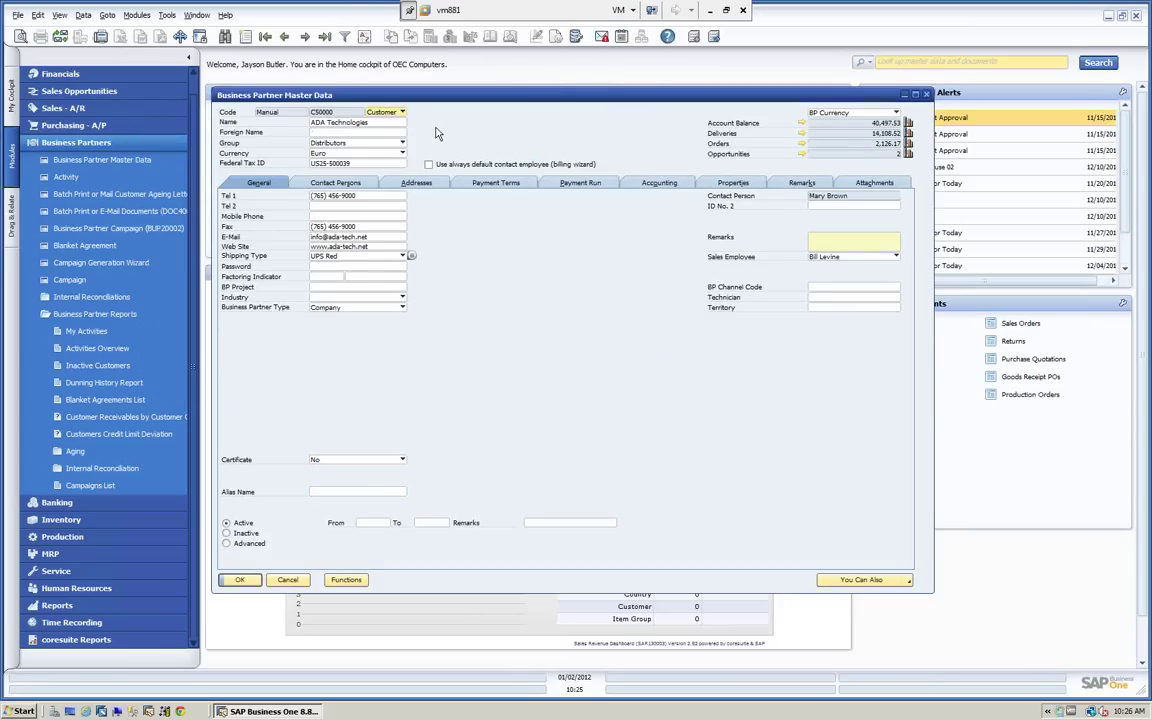
Examine the business partner types and the record's contact persons, addresses, payment terms, payment run, accounting, properties, remarks and attachments, and return to the general data
left_click(403, 114)
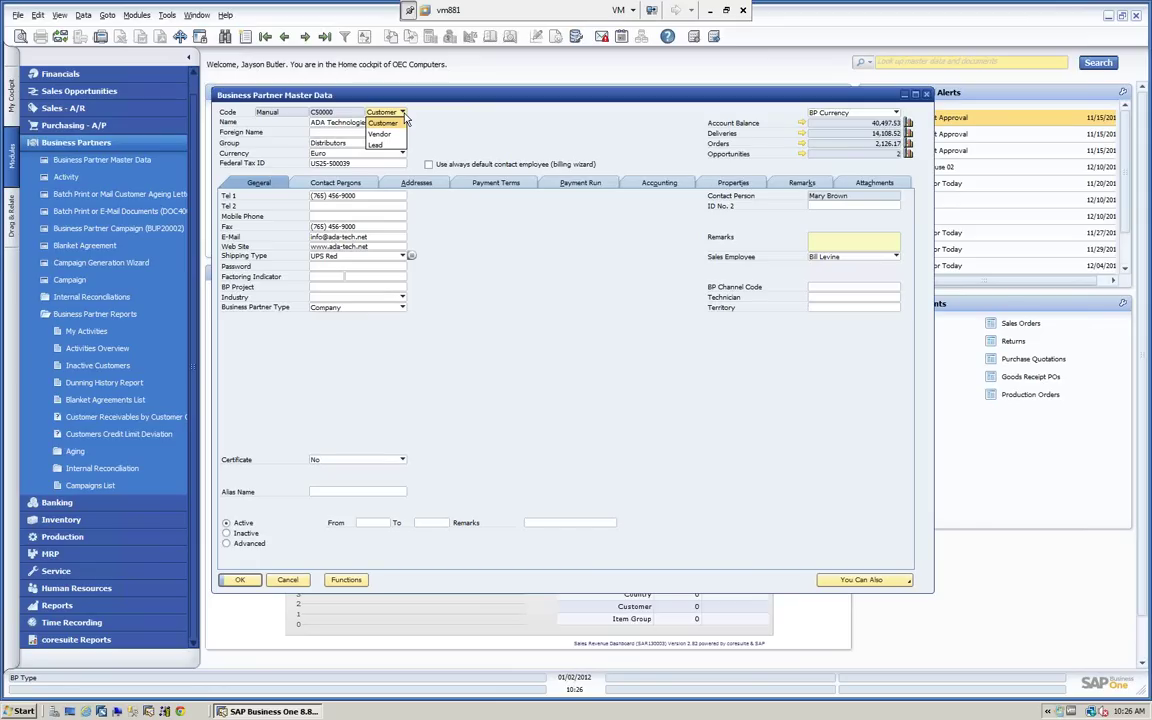
left_click(428, 103)
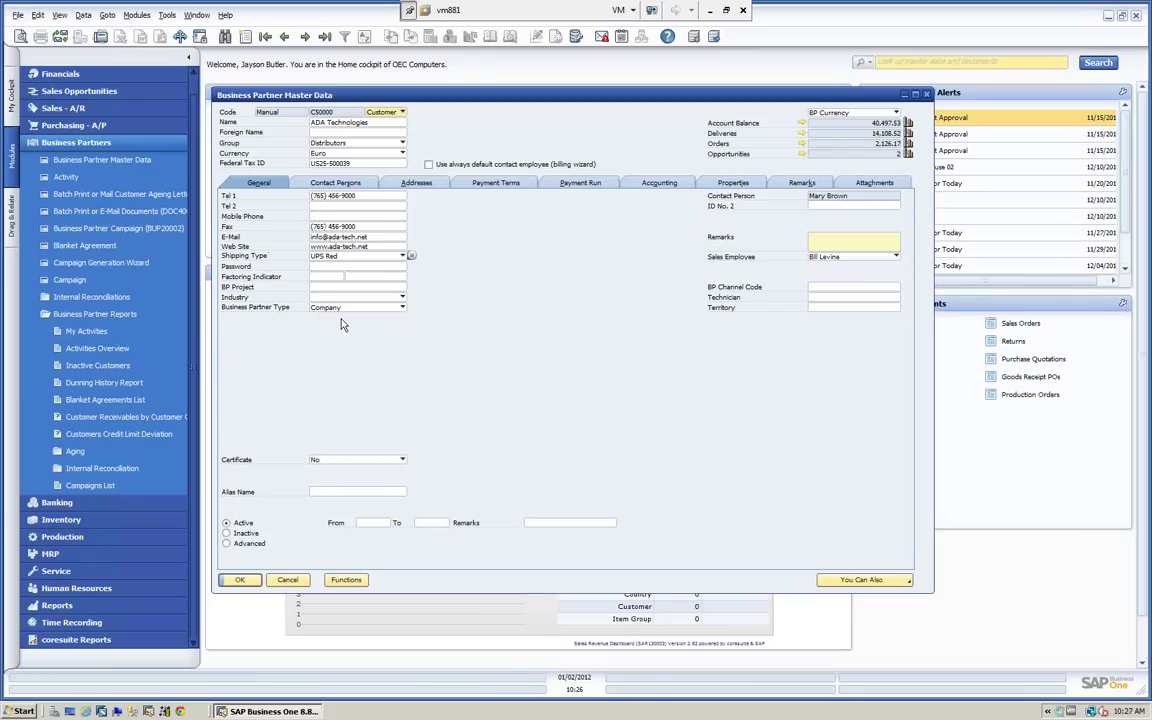
left_click(335, 182)
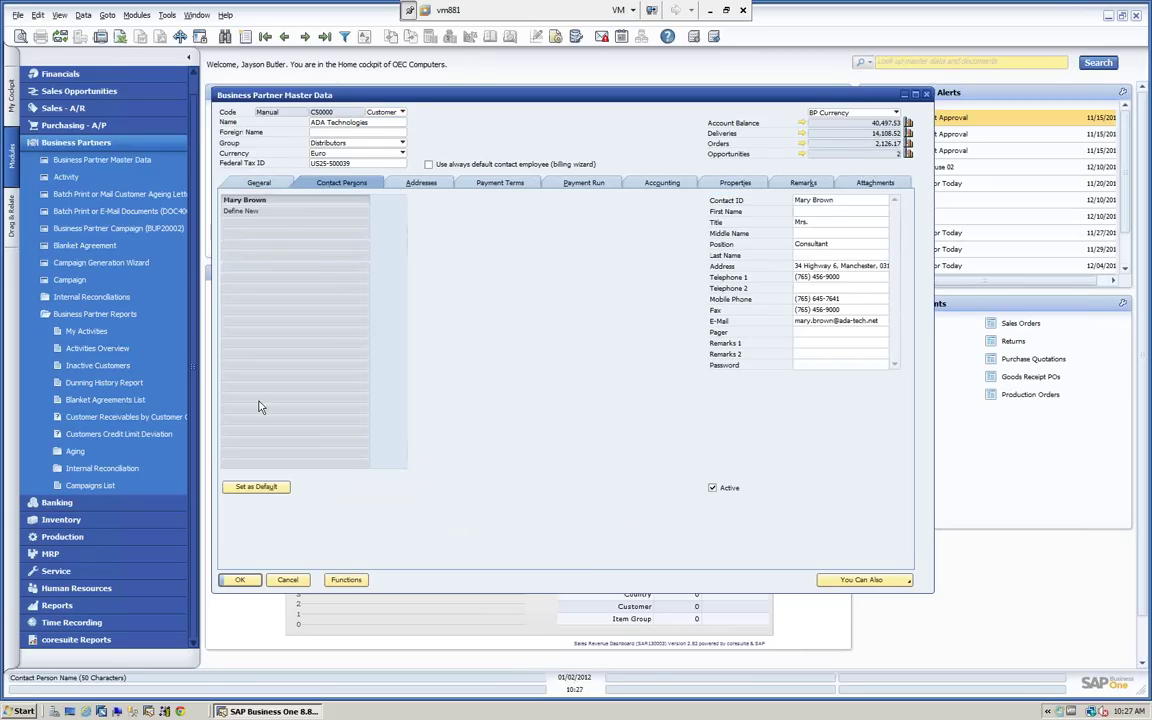
left_click(420, 184)
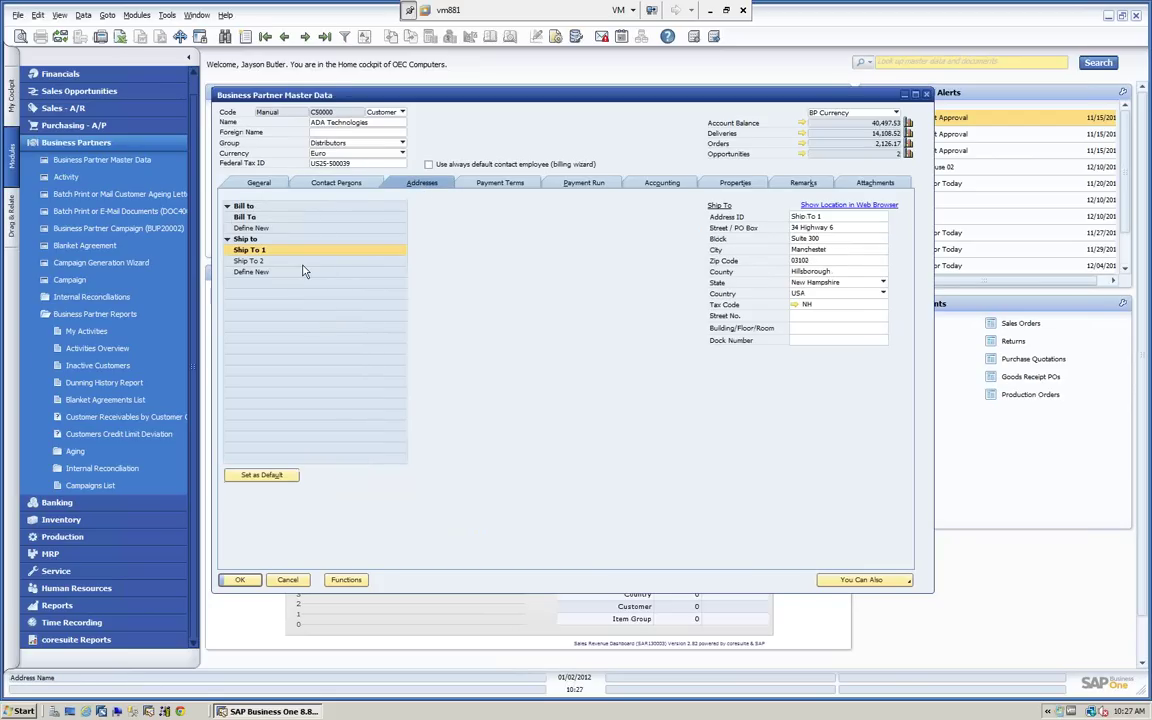
left_click(505, 185)
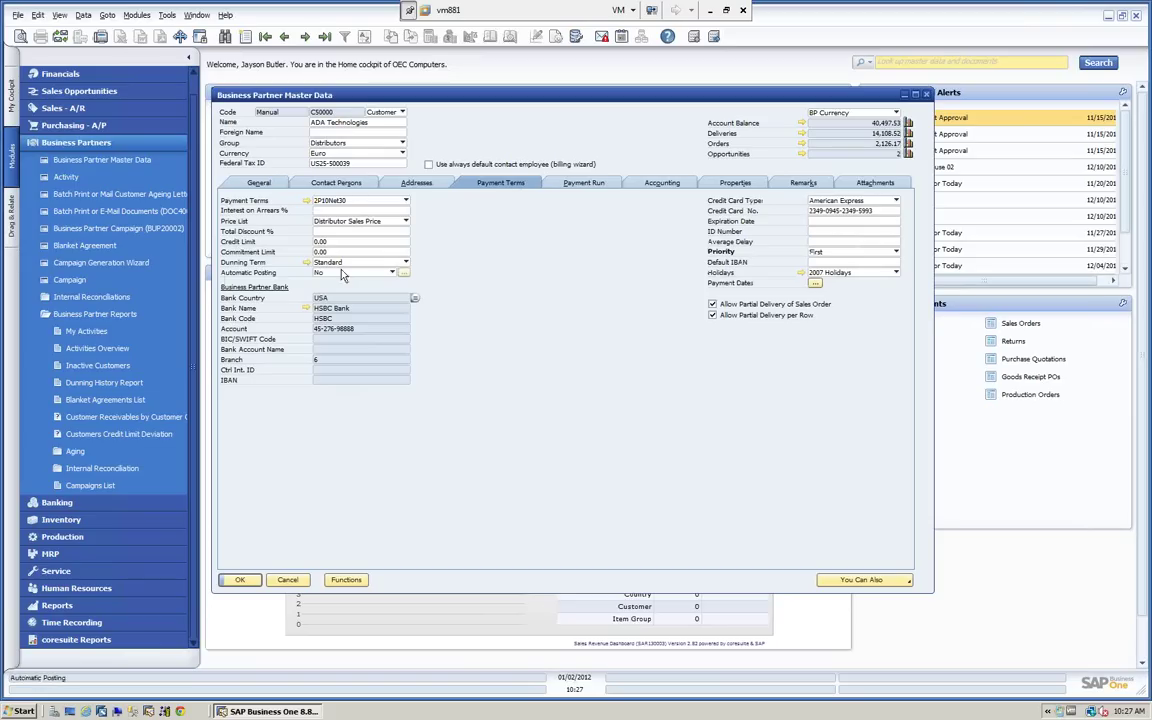
left_click(577, 186)
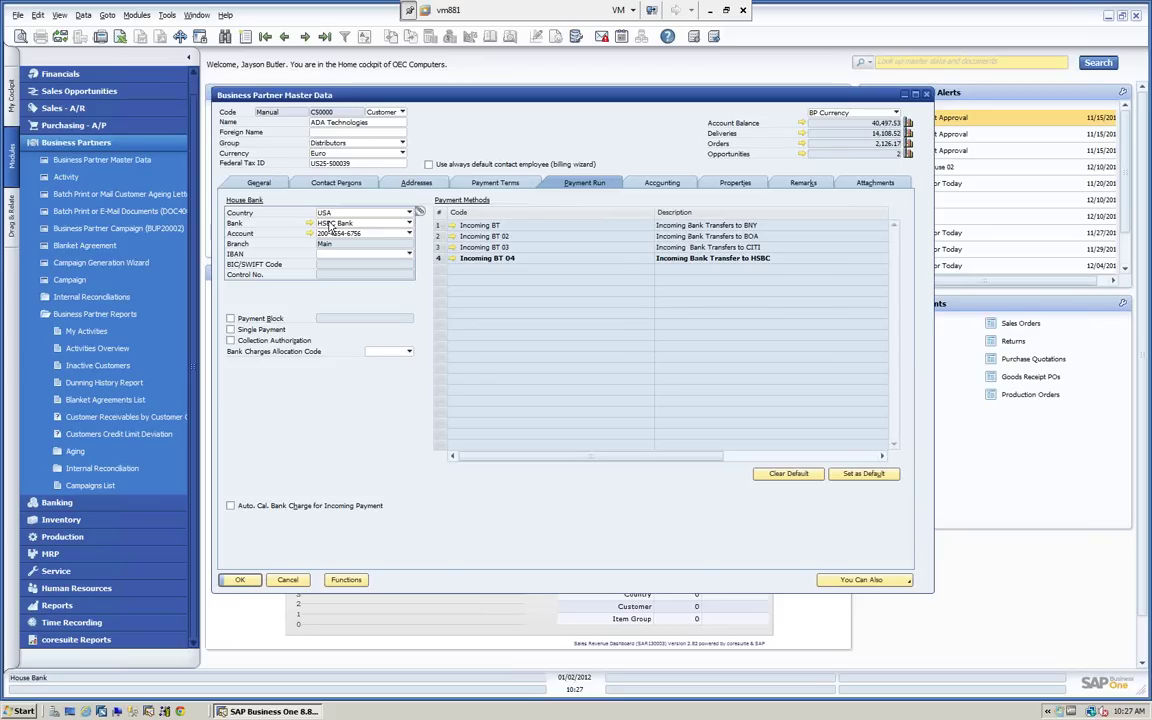
left_click(664, 184)
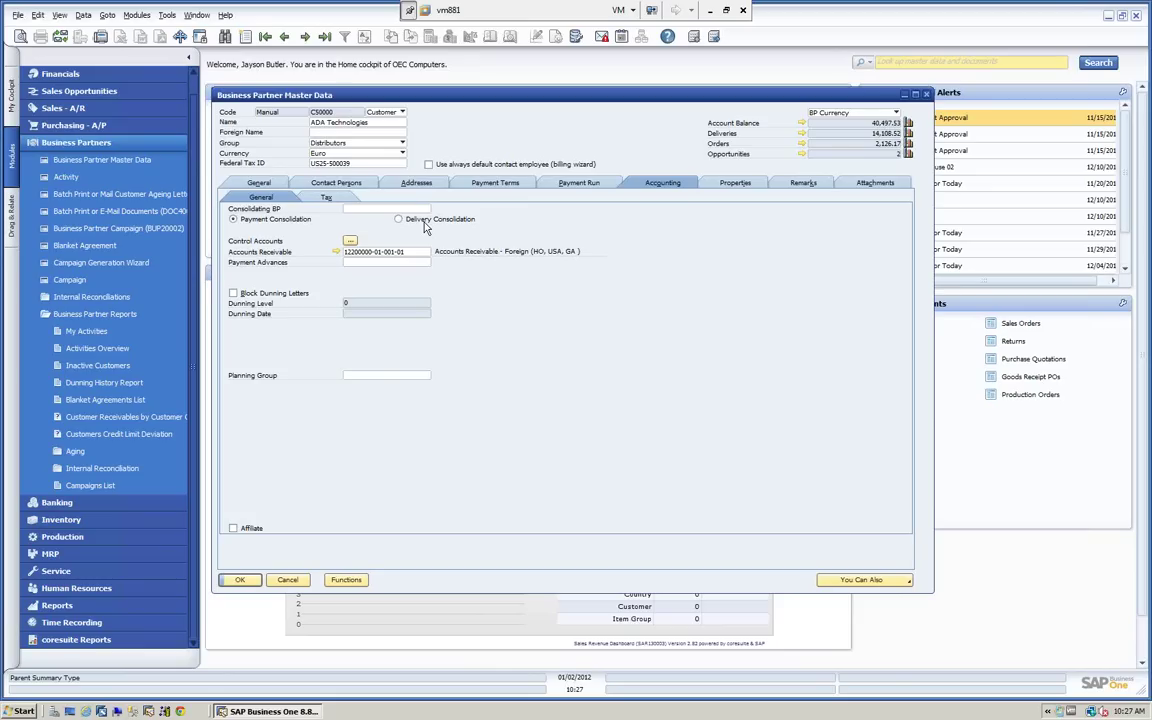
left_click(716, 186)
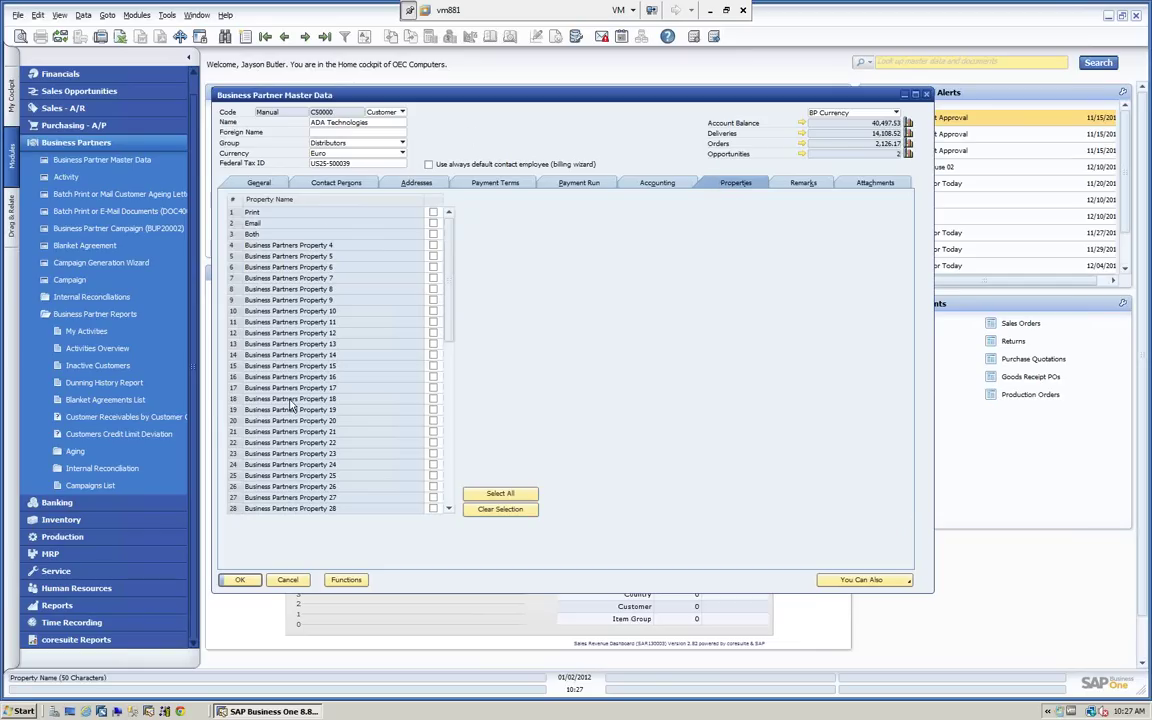
left_click(803, 183)
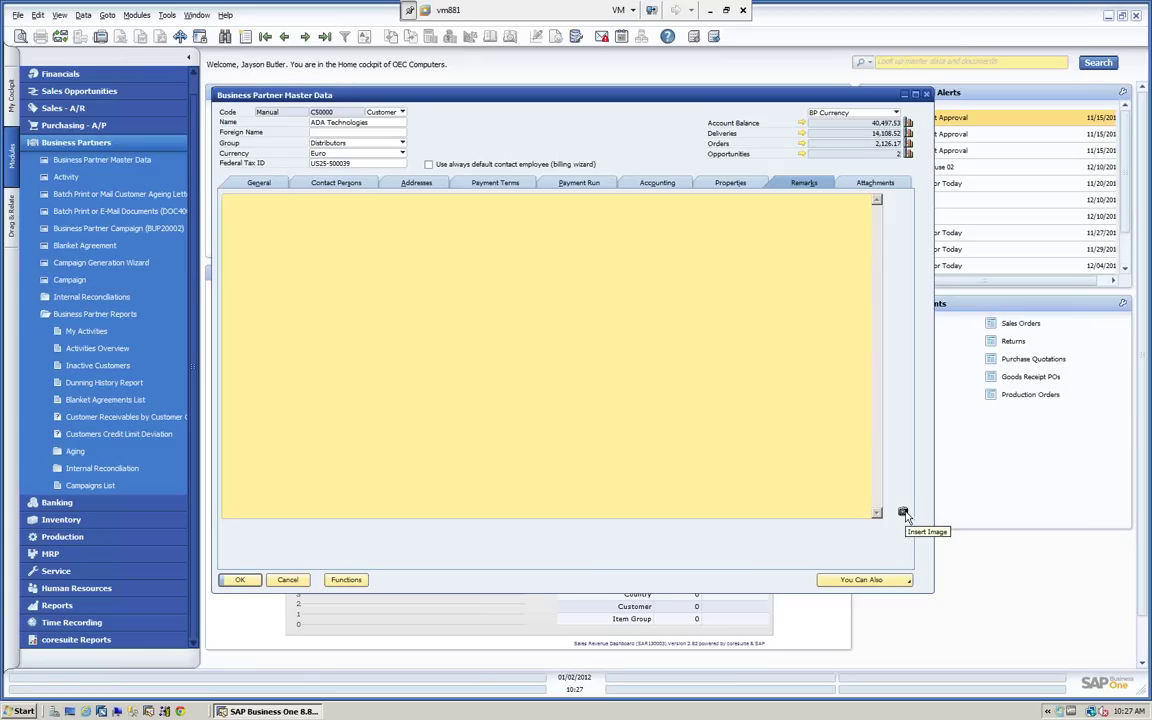
left_click(872, 184)
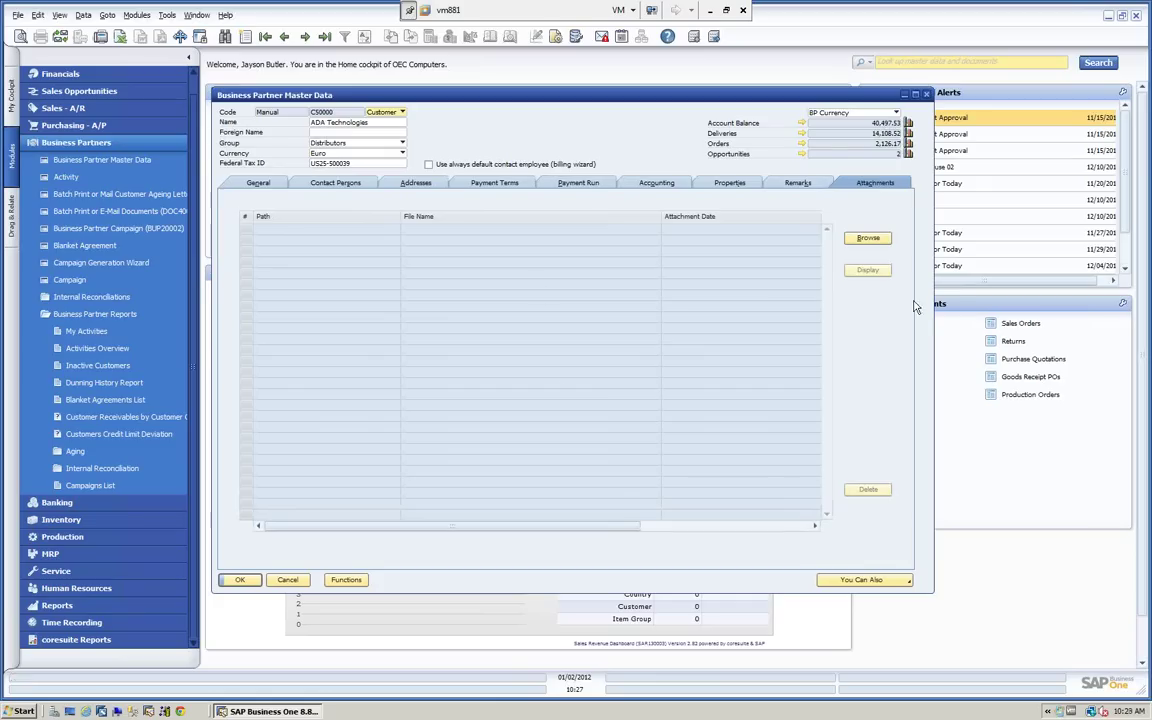
left_click(258, 183)
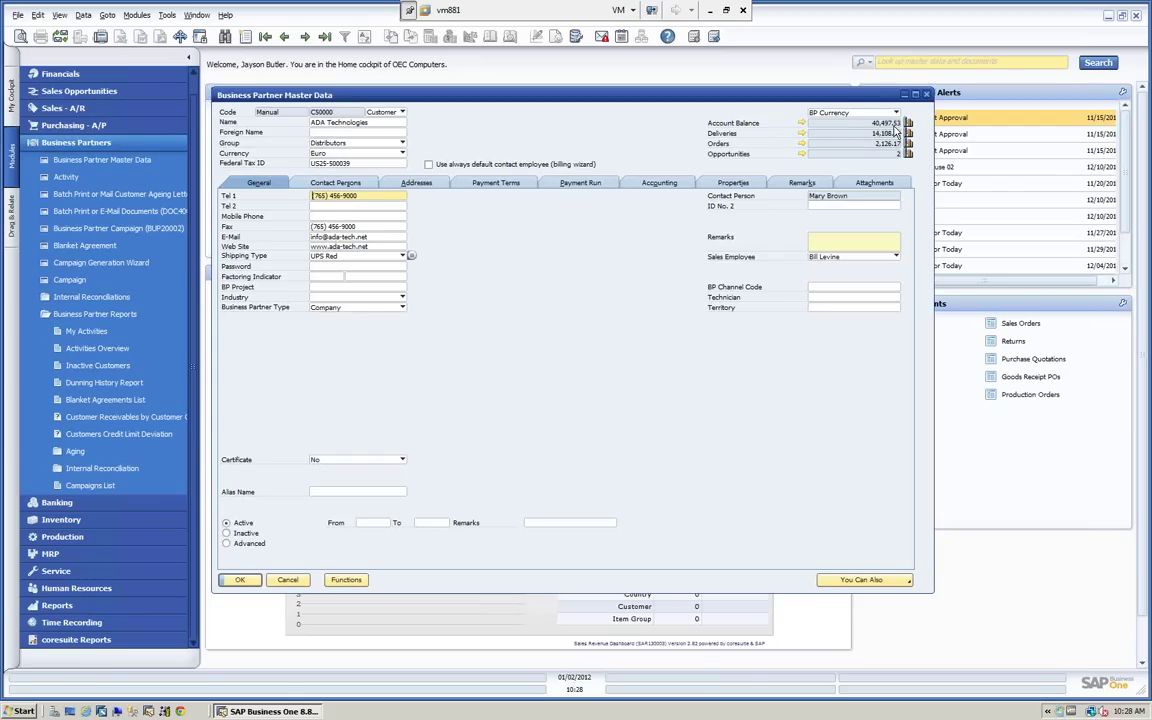
View the customer's balances in Local Currency and return the display to BP Currency
left_click(812, 112)
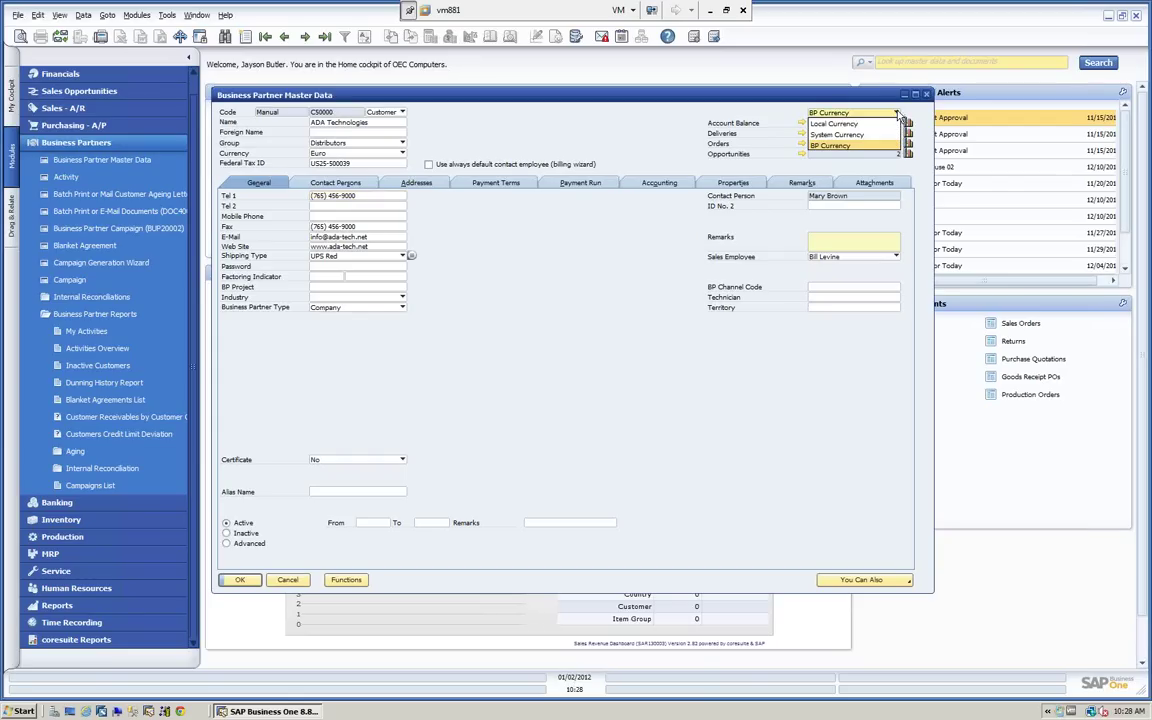
left_click(838, 124)
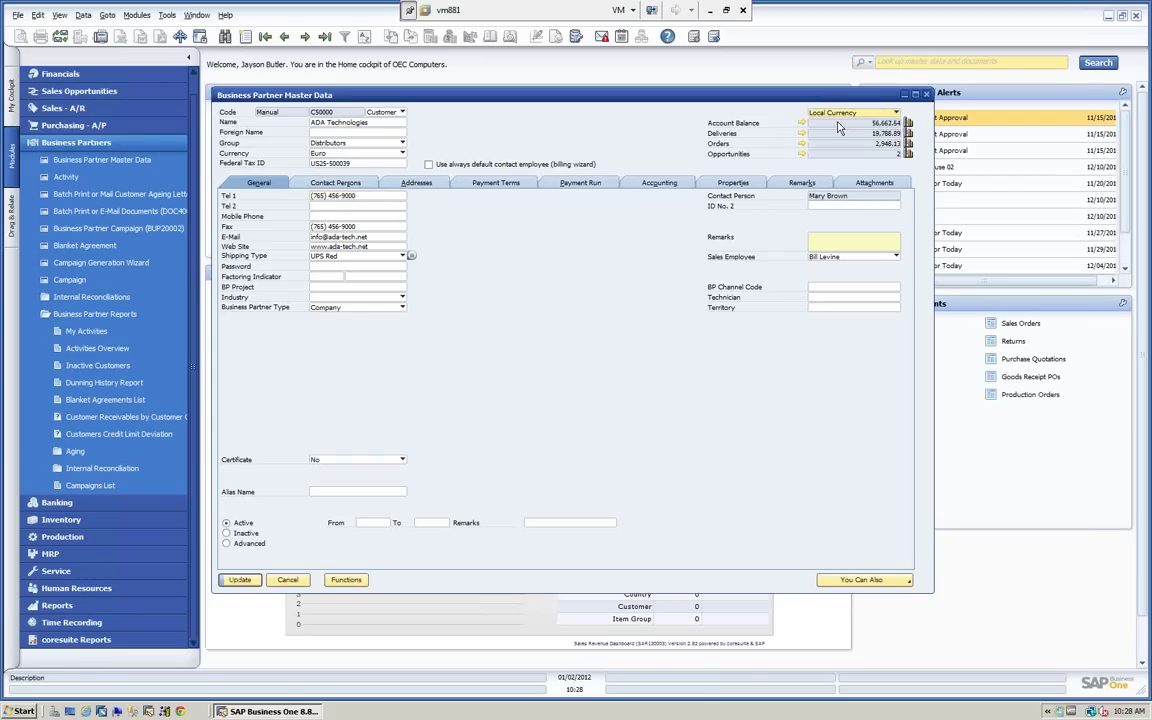
left_click(897, 114)
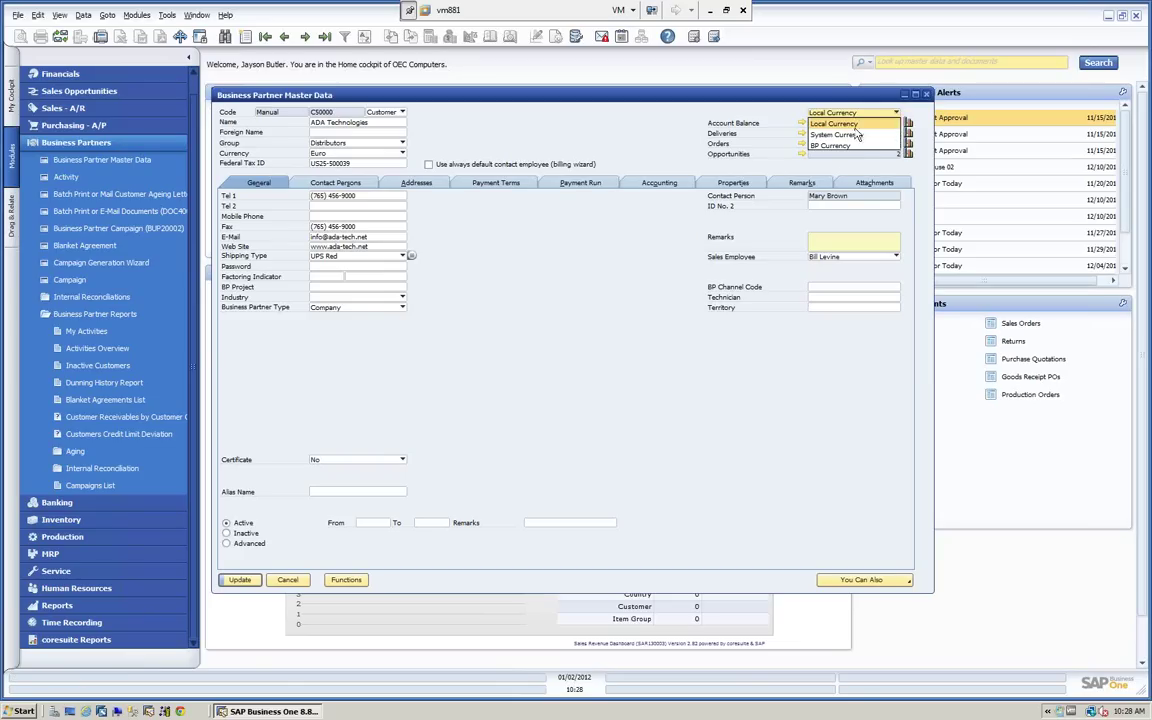
left_click(829, 147)
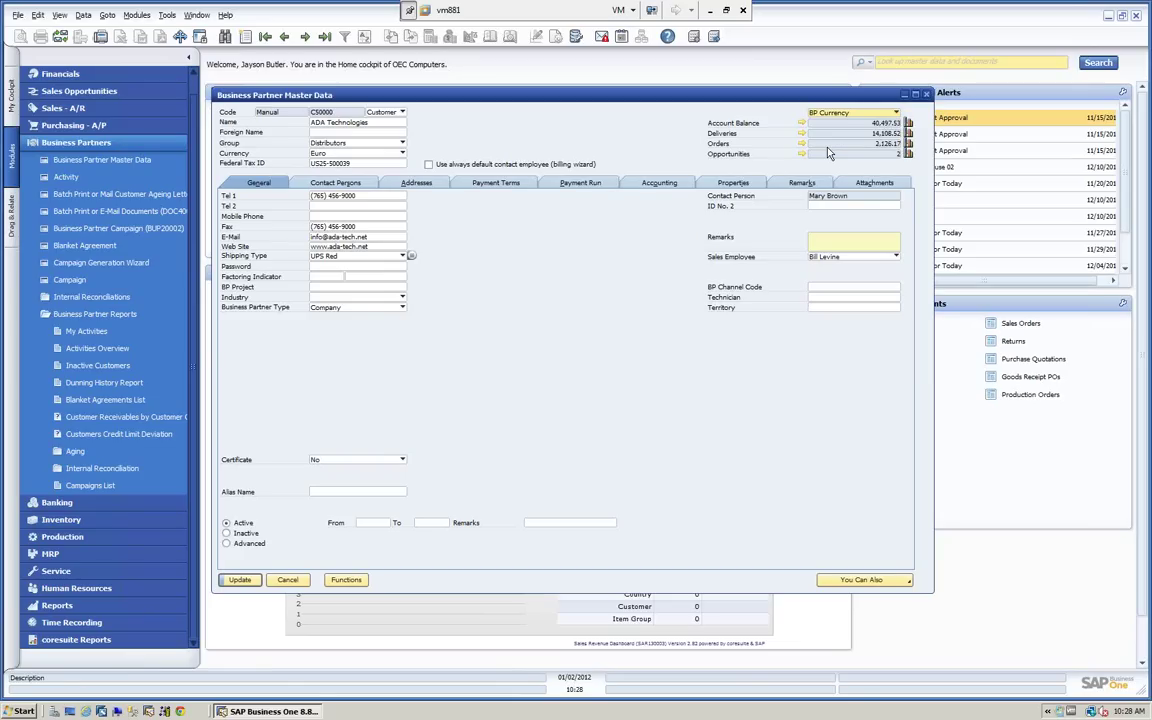
Open the detailed sales analysis report behind the customer's account balance and widen the Customer Name column
left_click(908, 123)
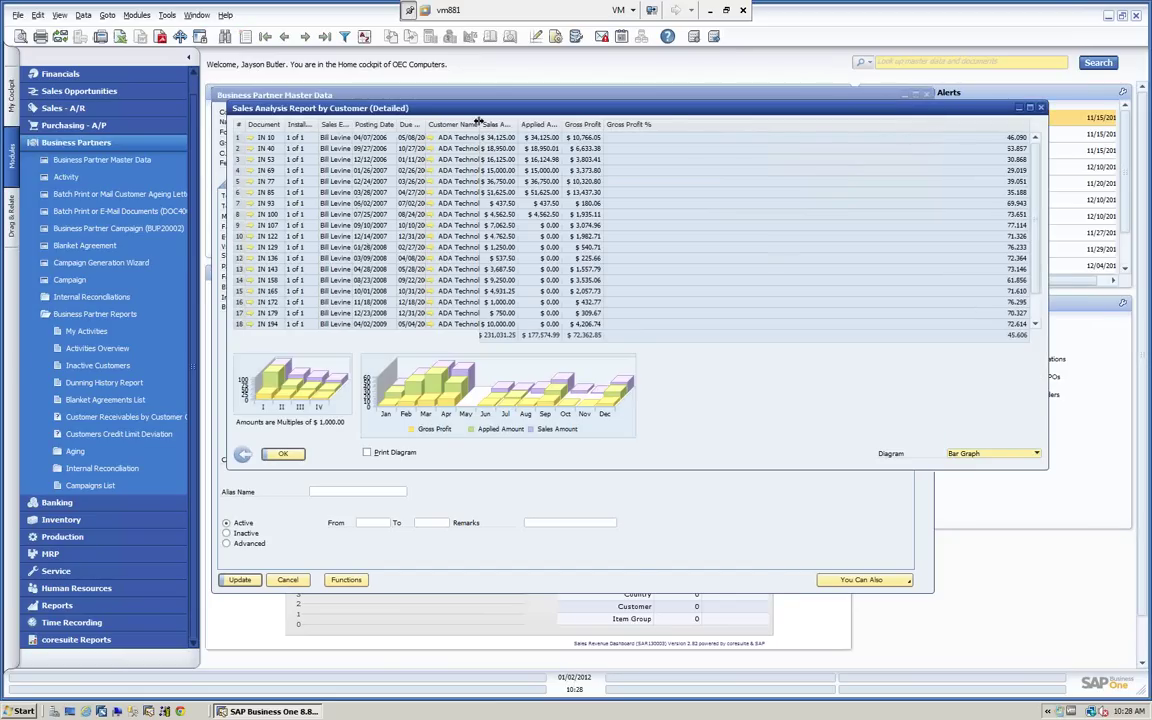
left_click_drag(479, 121, 498, 122)
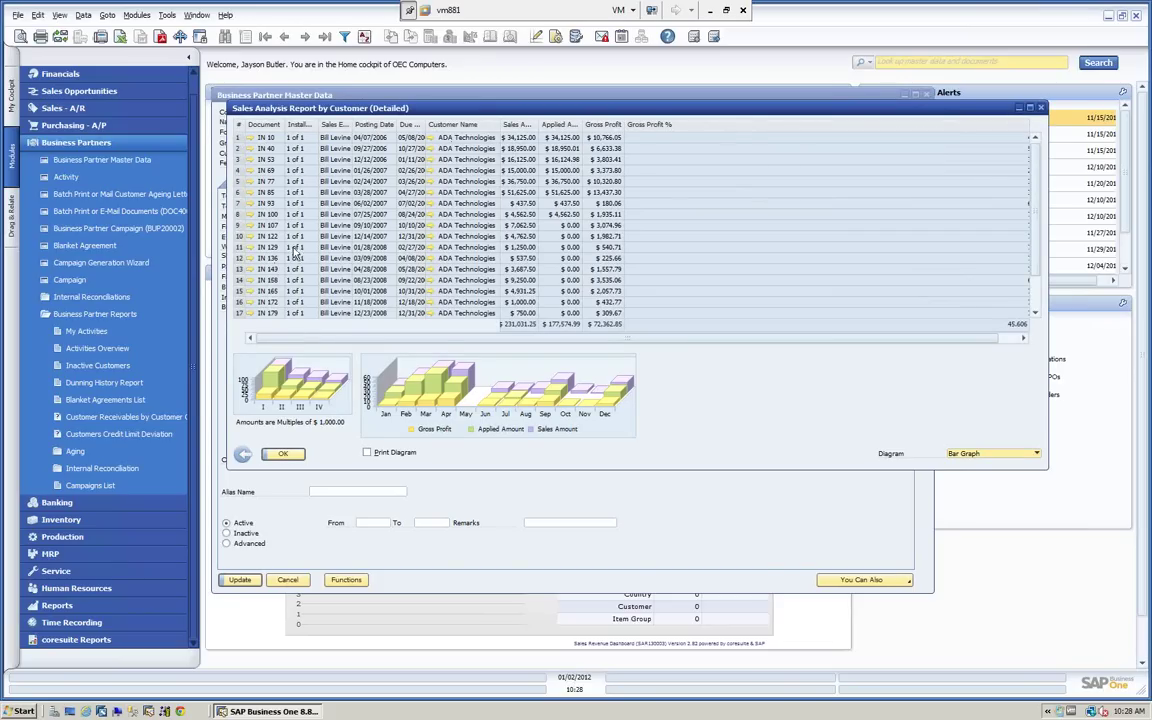
View the first listed invoice in Local Currency, System Currency and BP Currency, and return to the master data without saving the invoice
left_click(251, 138)
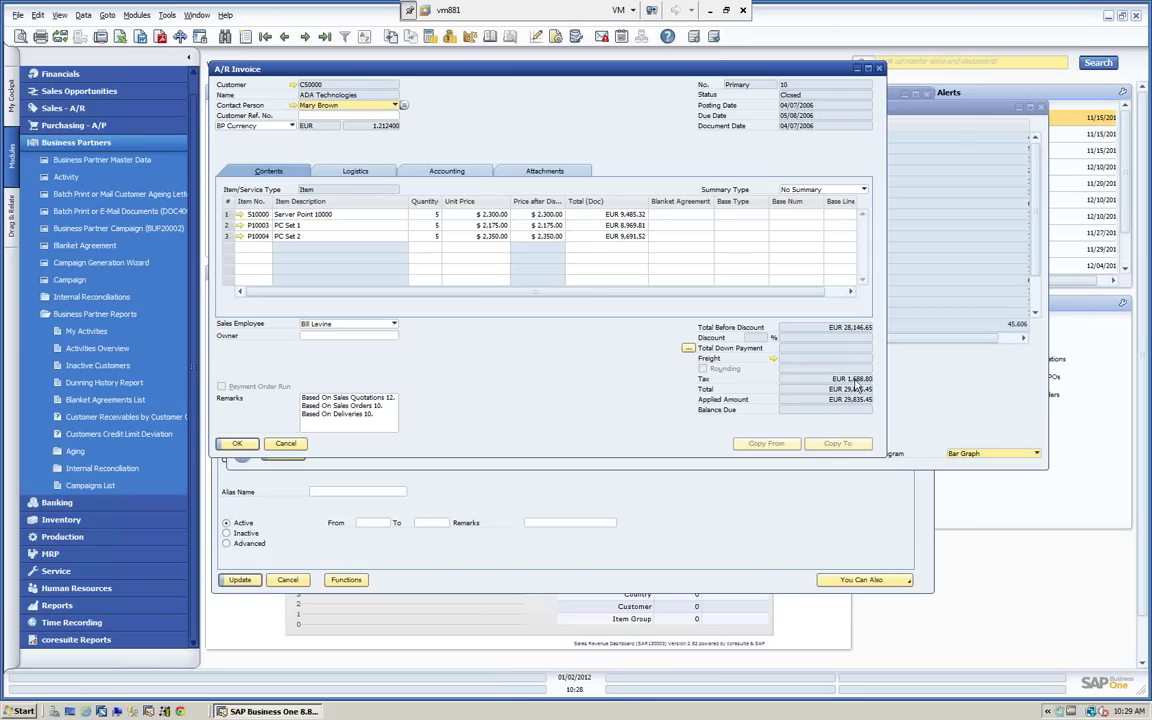
left_click(292, 126)
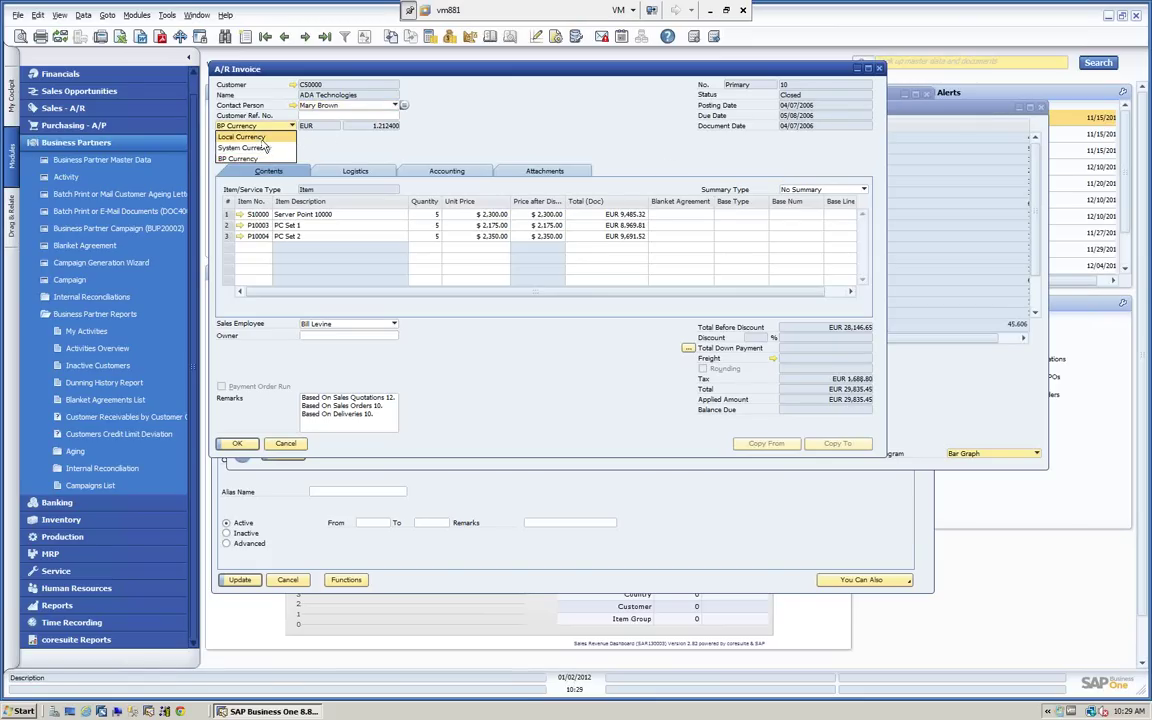
left_click(250, 138)
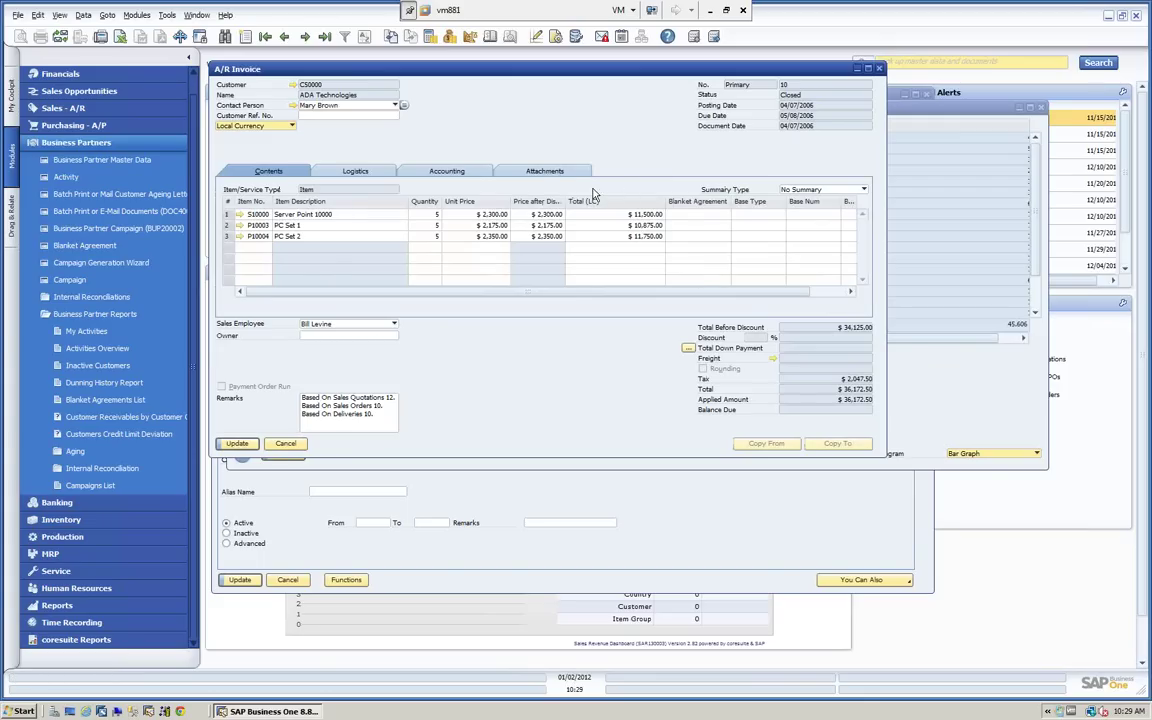
left_click(291, 126)
left_click(257, 148)
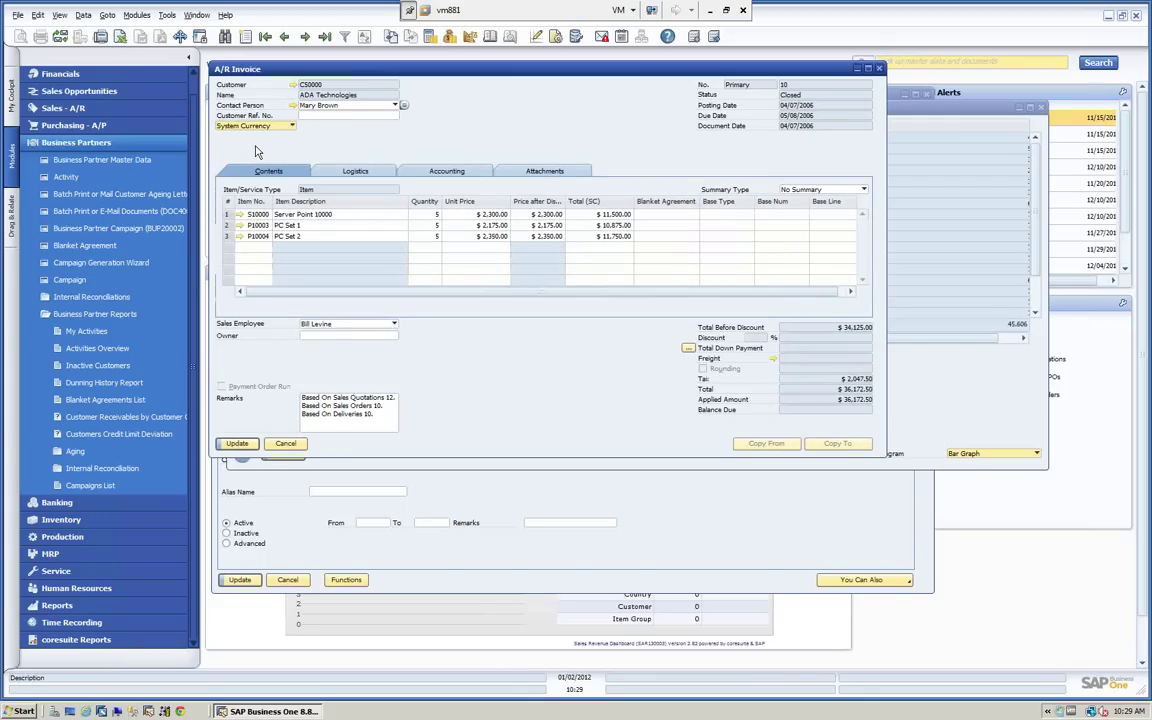
left_click(266, 125)
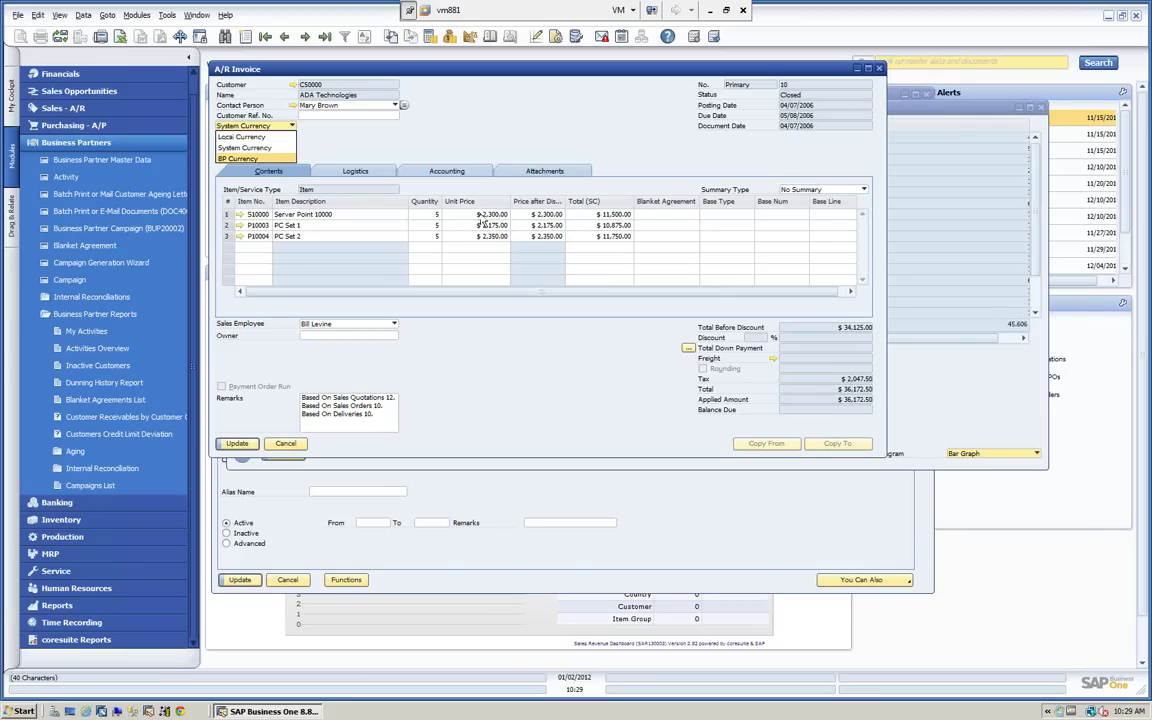
left_click(242, 159)
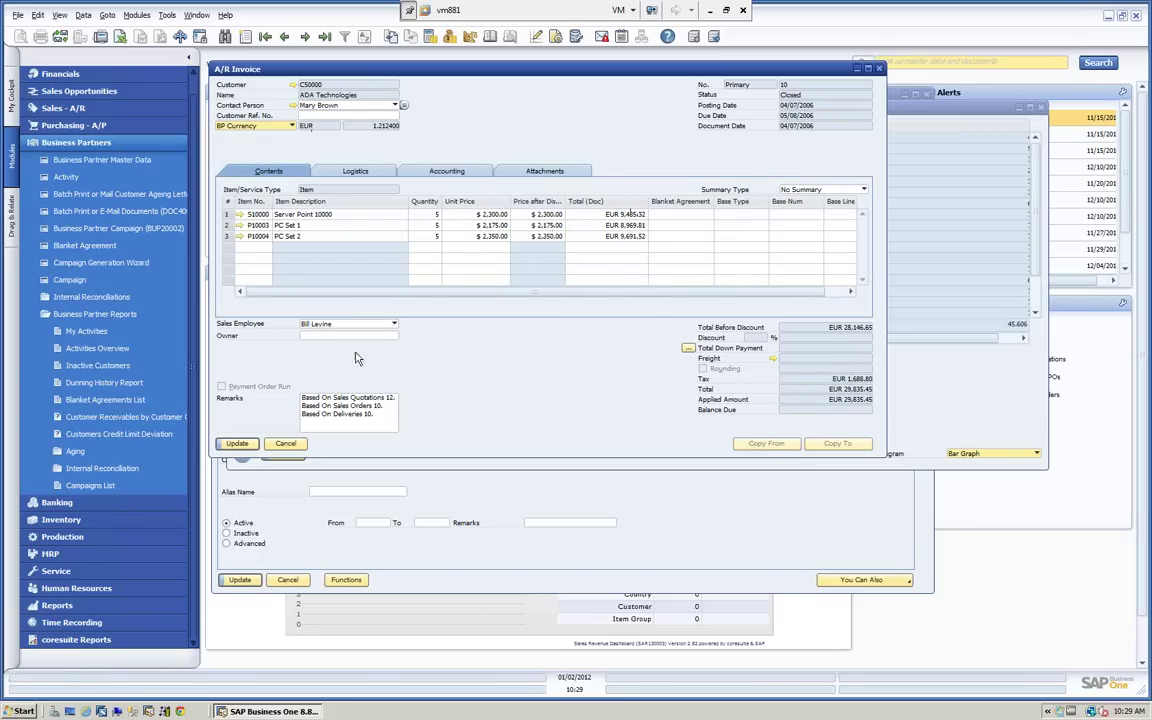
left_click(285, 444)
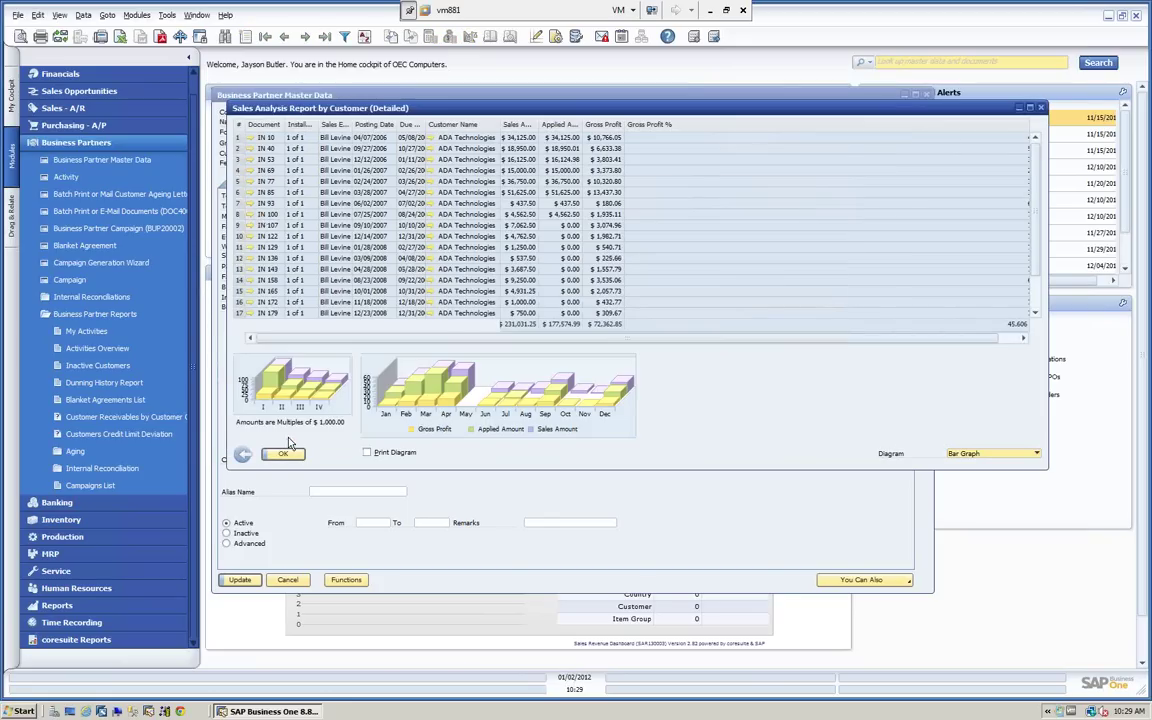
left_click(242, 456)
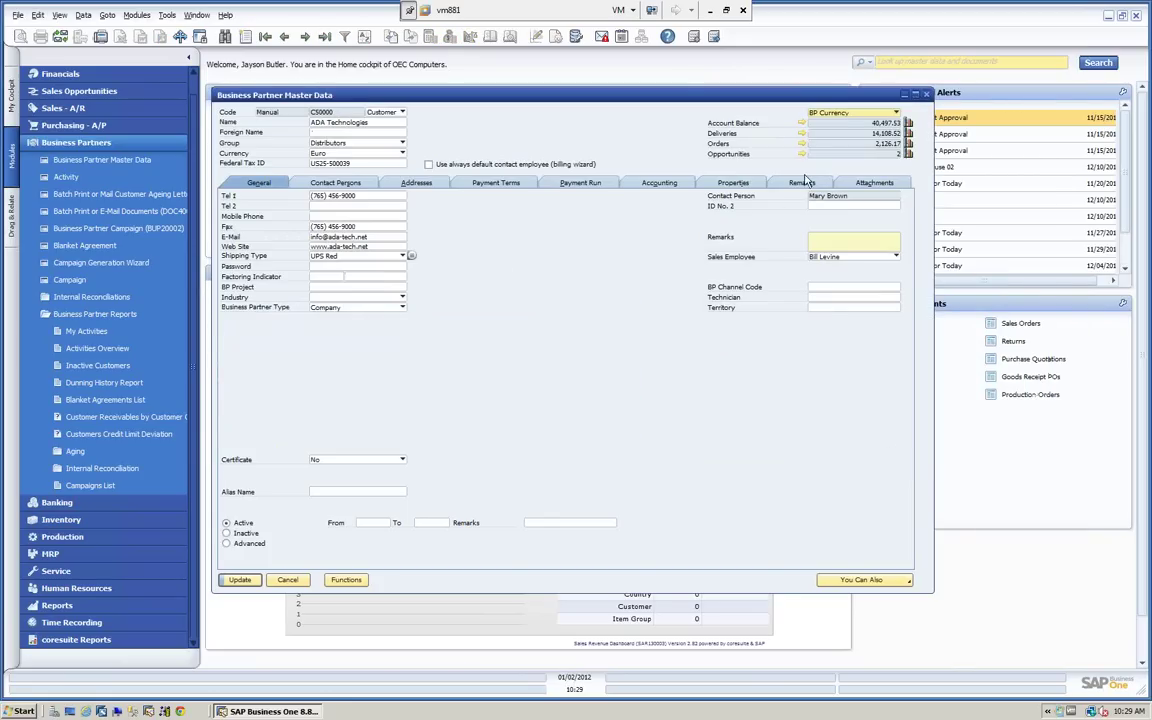
In the customer's account balance details, include reconciled transactions to view the first invoice's applied transactions, and restore the unreconciled-only display
left_click(802, 124)
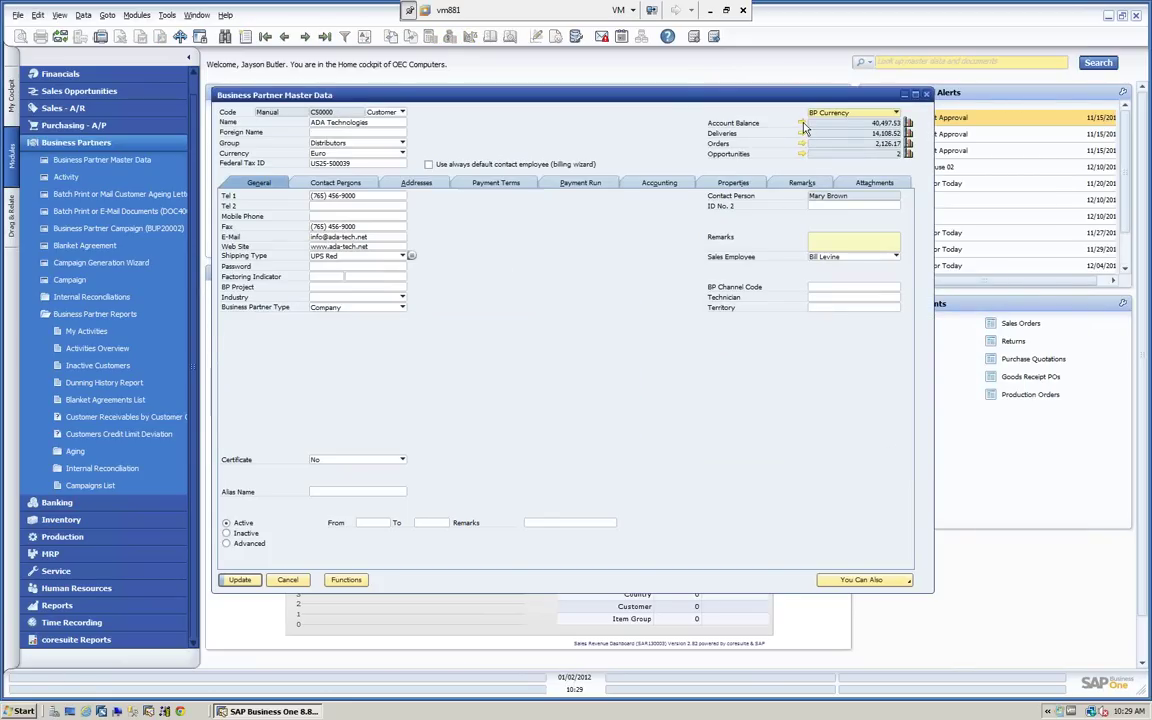
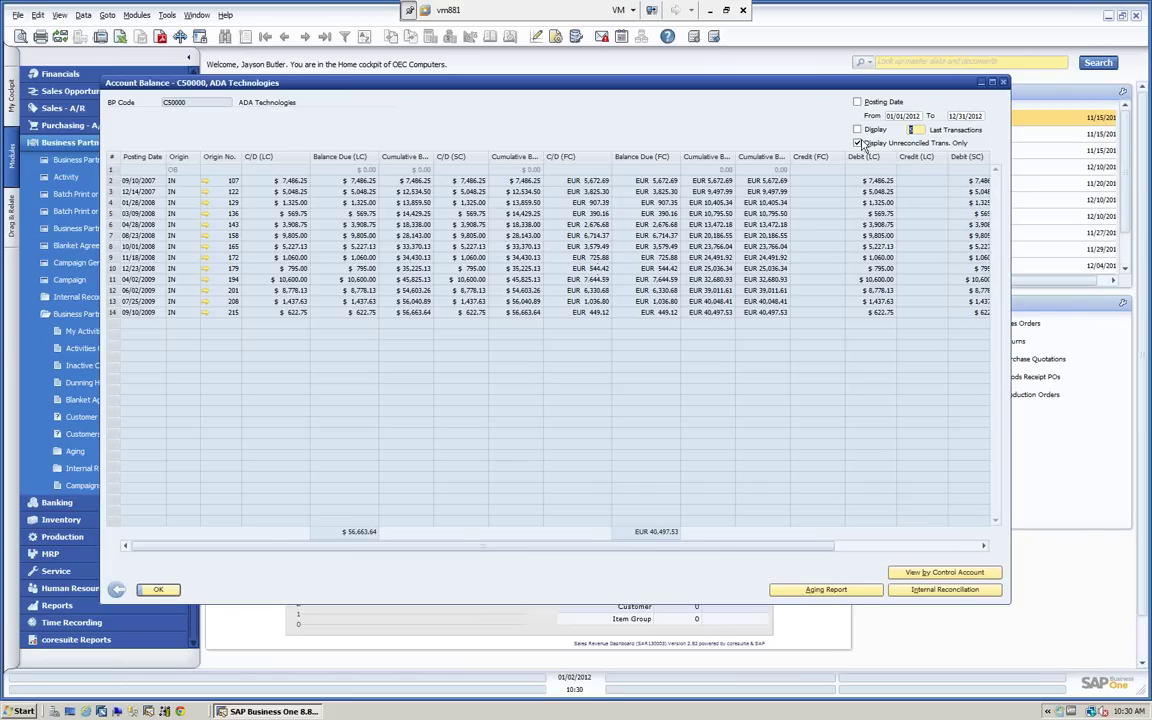
left_click(856, 143)
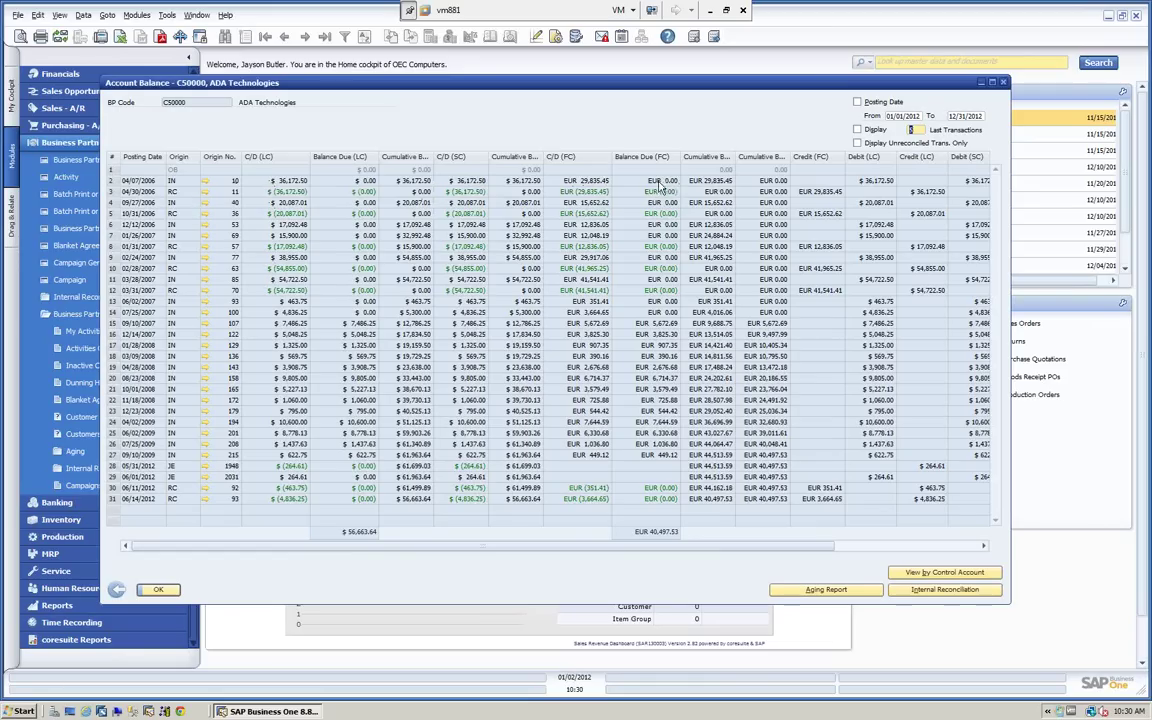
right_click(572, 187)
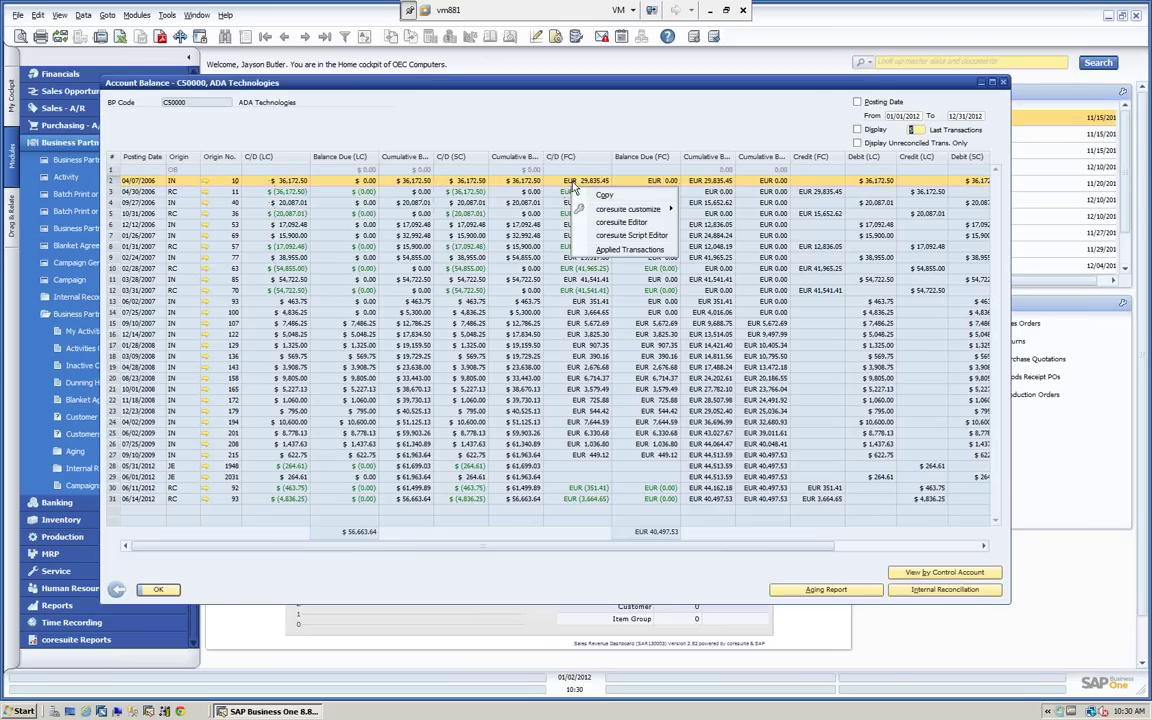
left_click(608, 254)
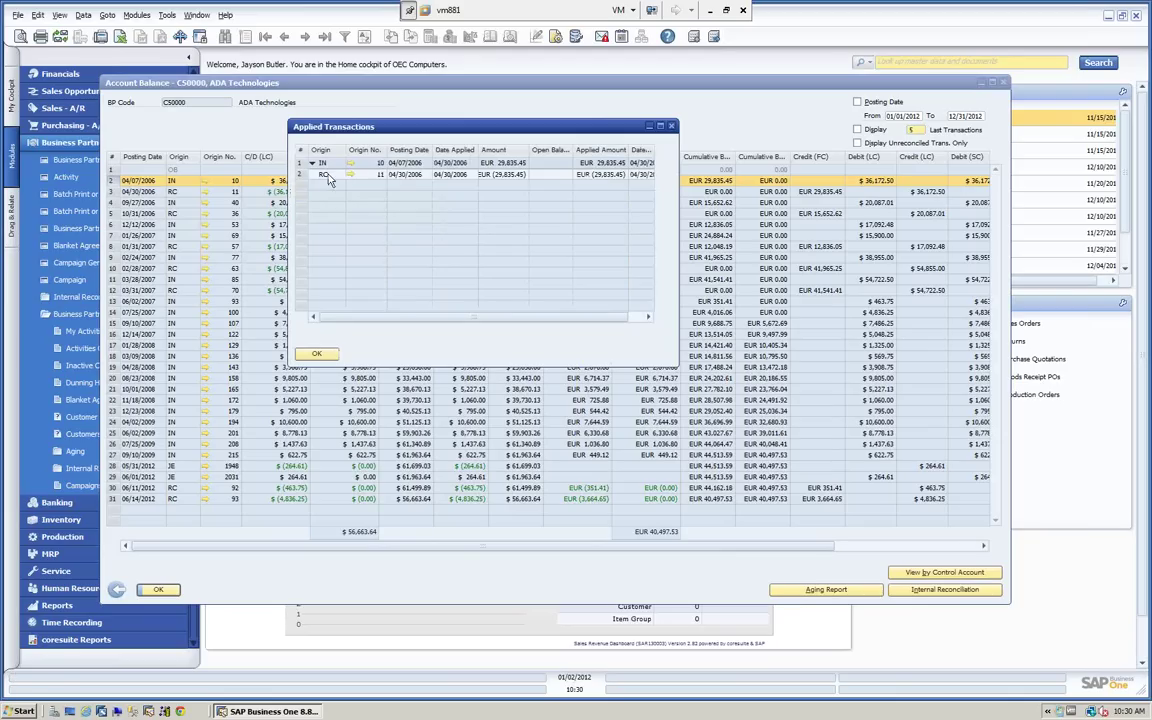
left_click(318, 355)
left_click(857, 143)
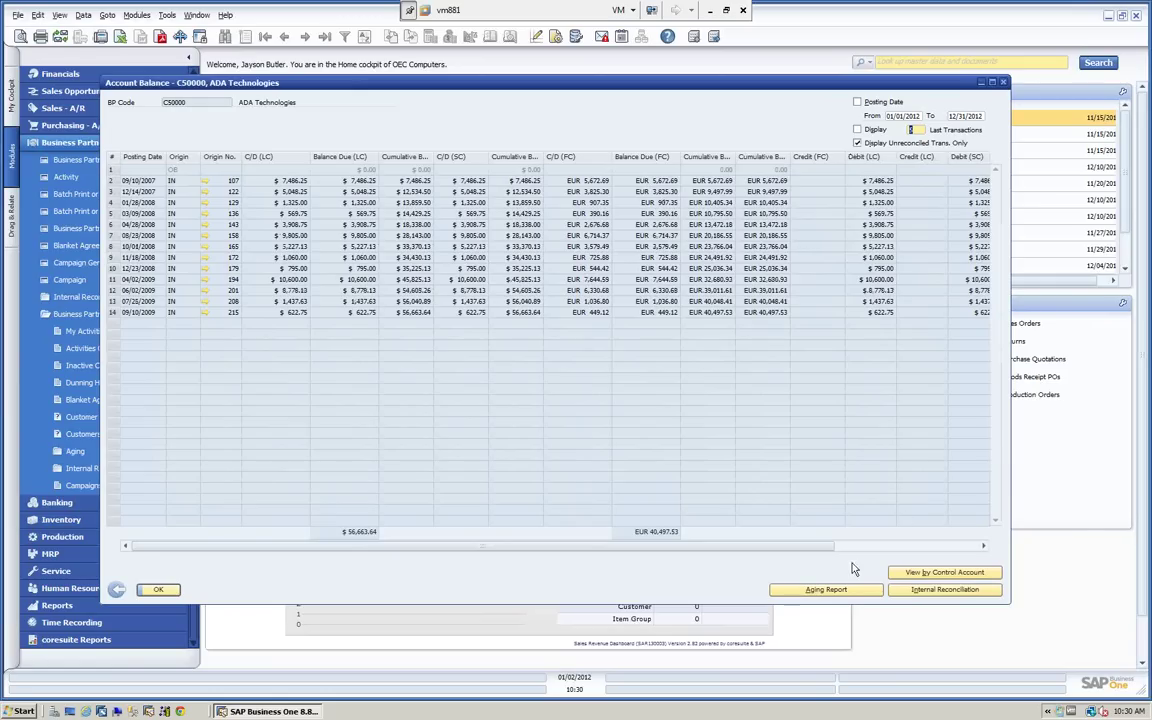
Run the customer's receivables aging report with the default criteria and view it in Canadian Dollar and Euro before returning it to Local currency
left_click(840, 591)
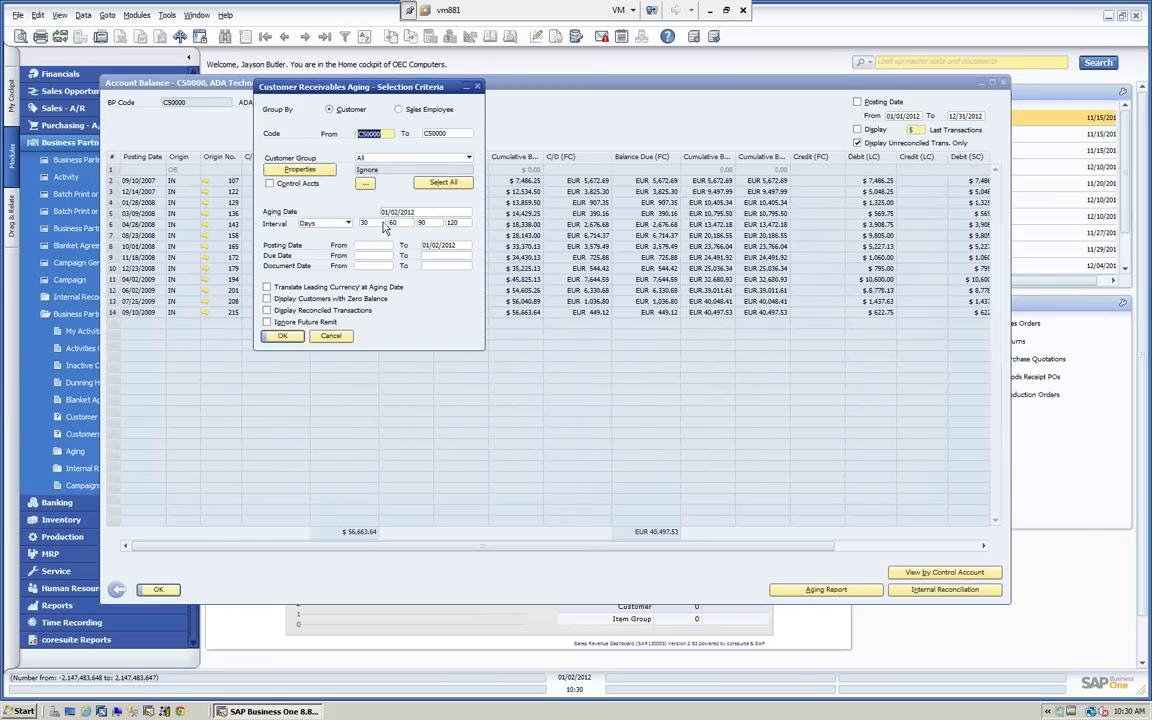
left_click(283, 337)
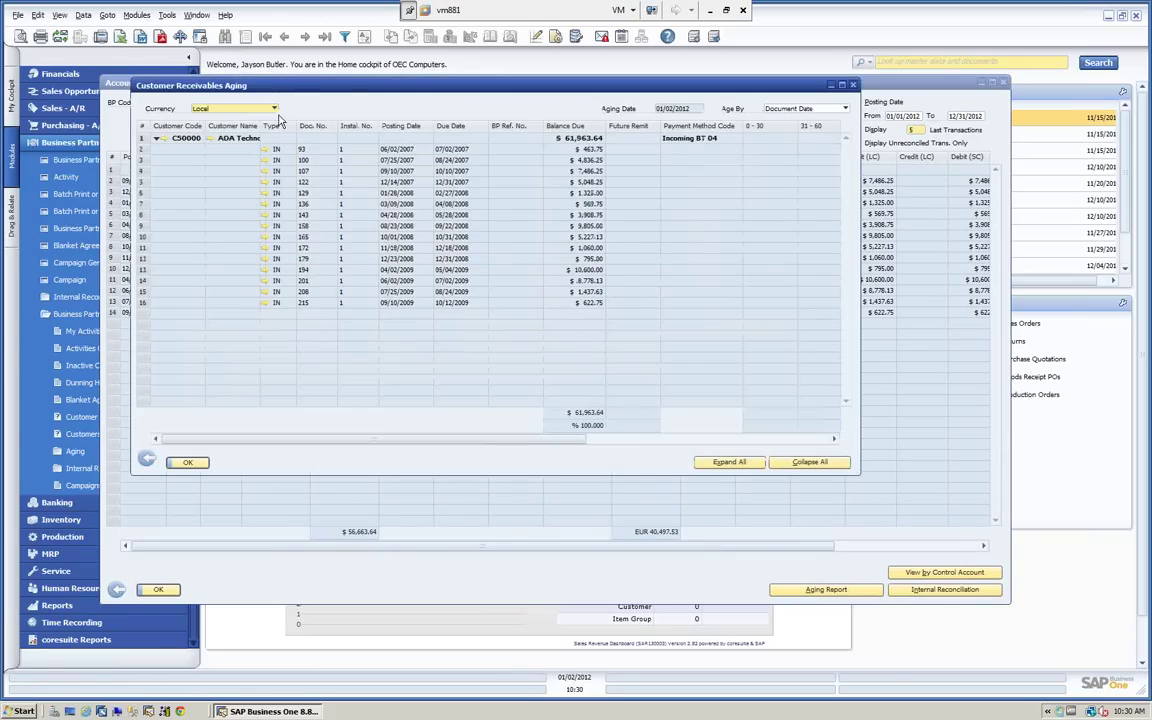
left_click(250, 108)
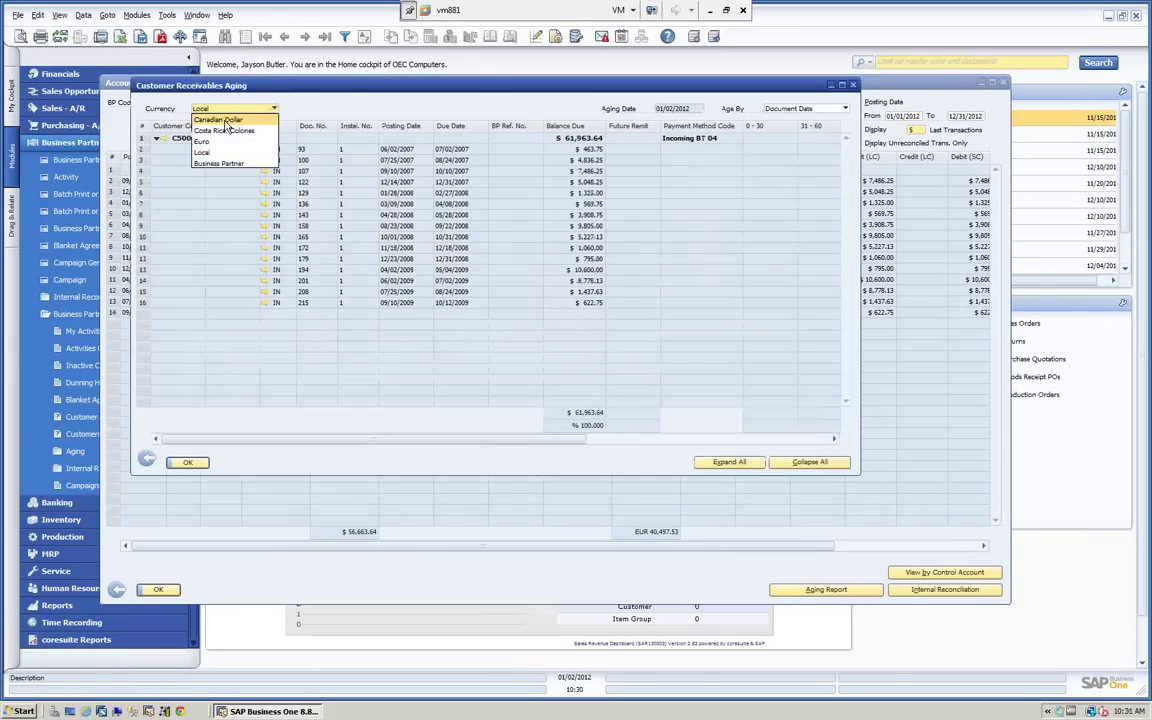
left_click(227, 120)
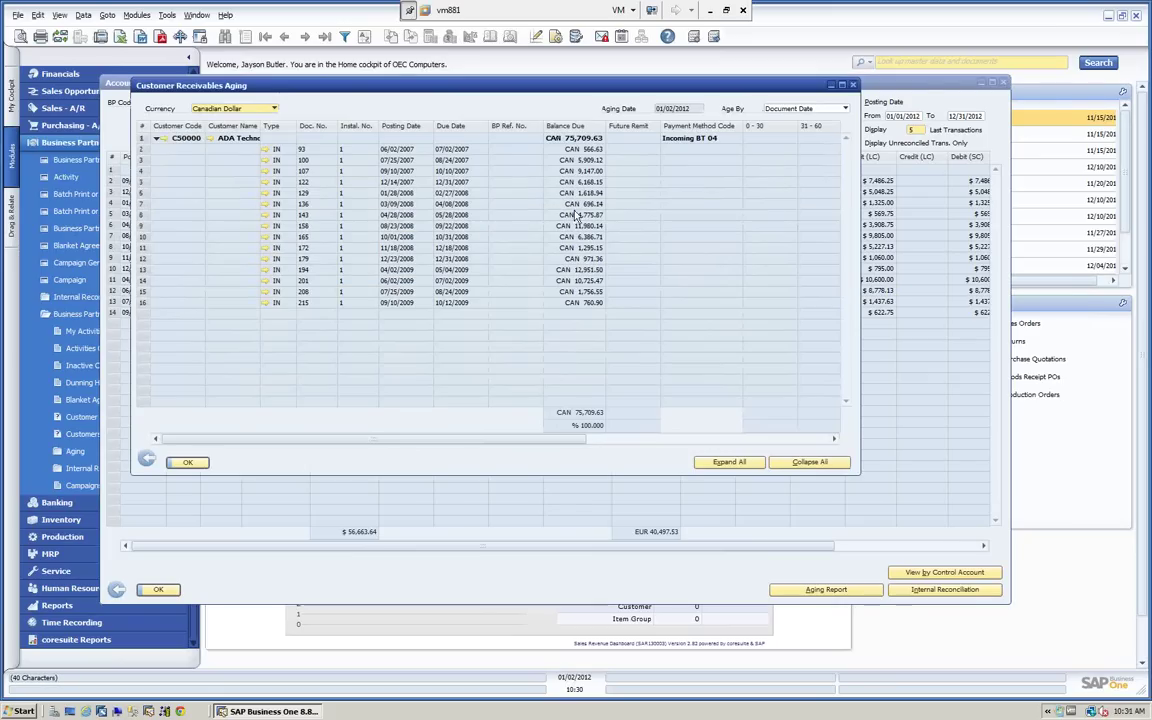
left_click(274, 109)
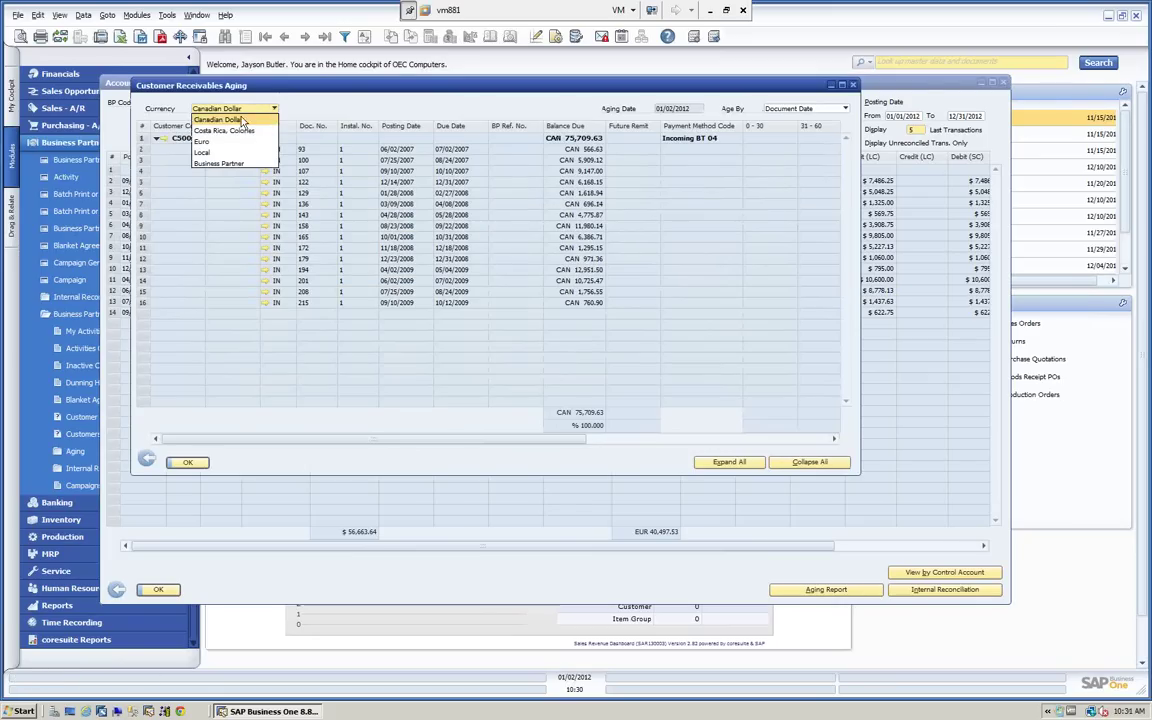
left_click(189, 130)
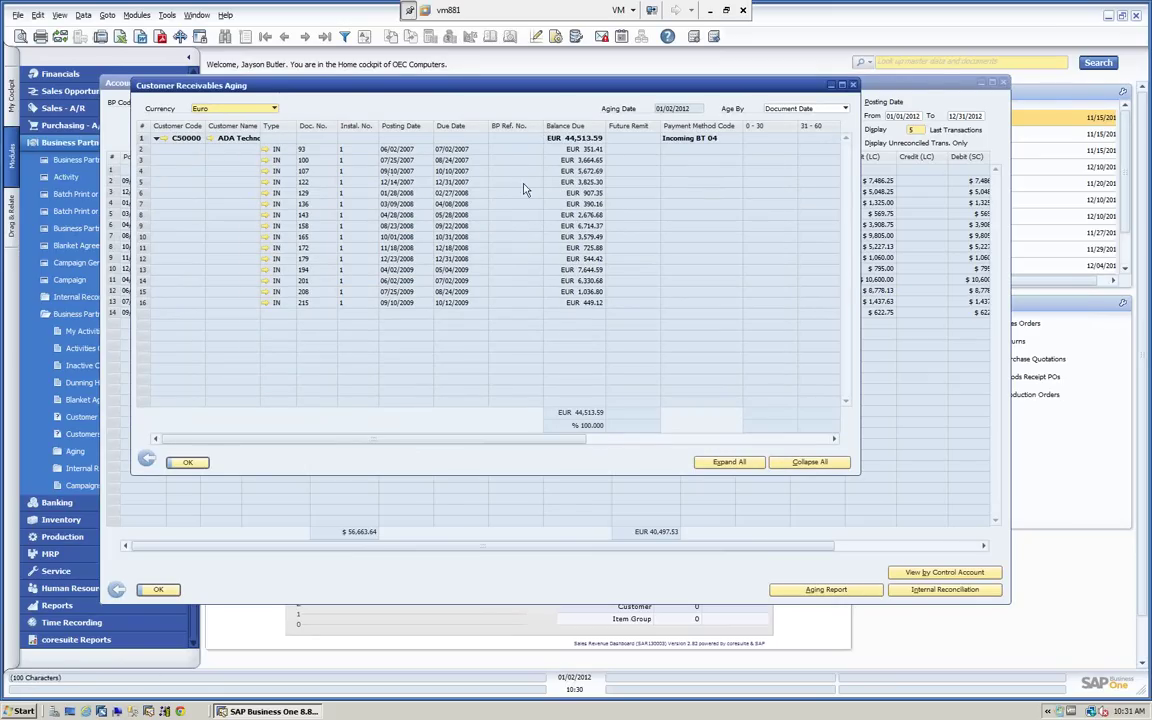
left_click(274, 109)
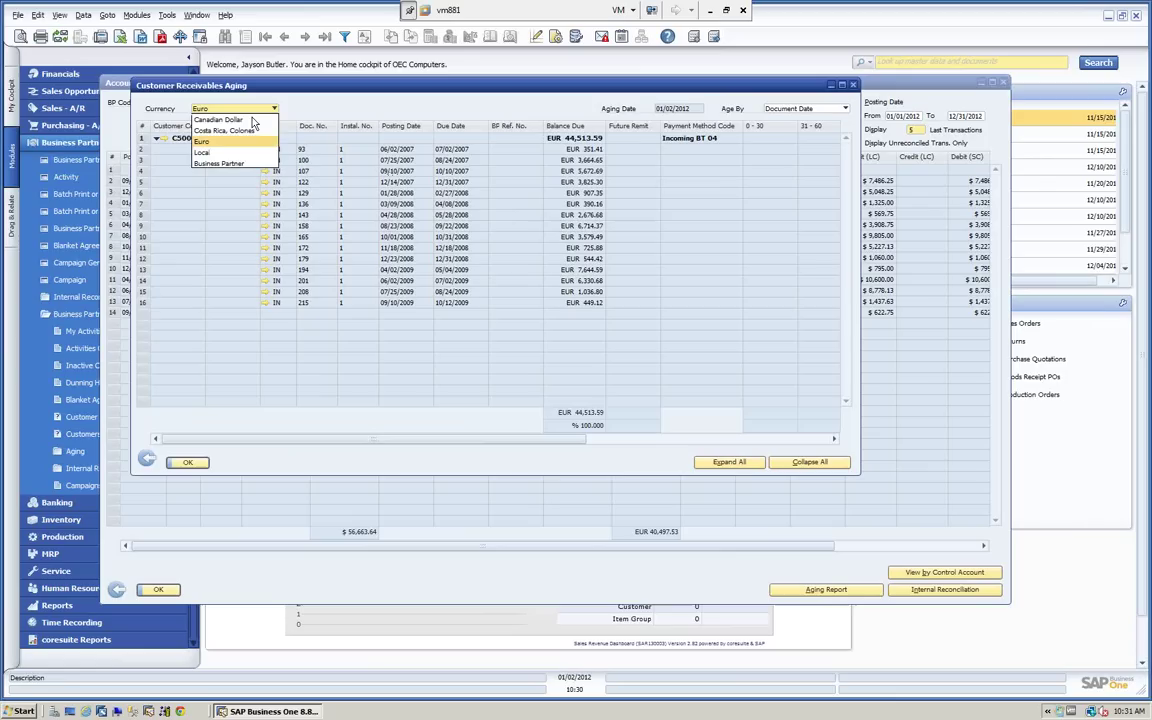
left_click(190, 145)
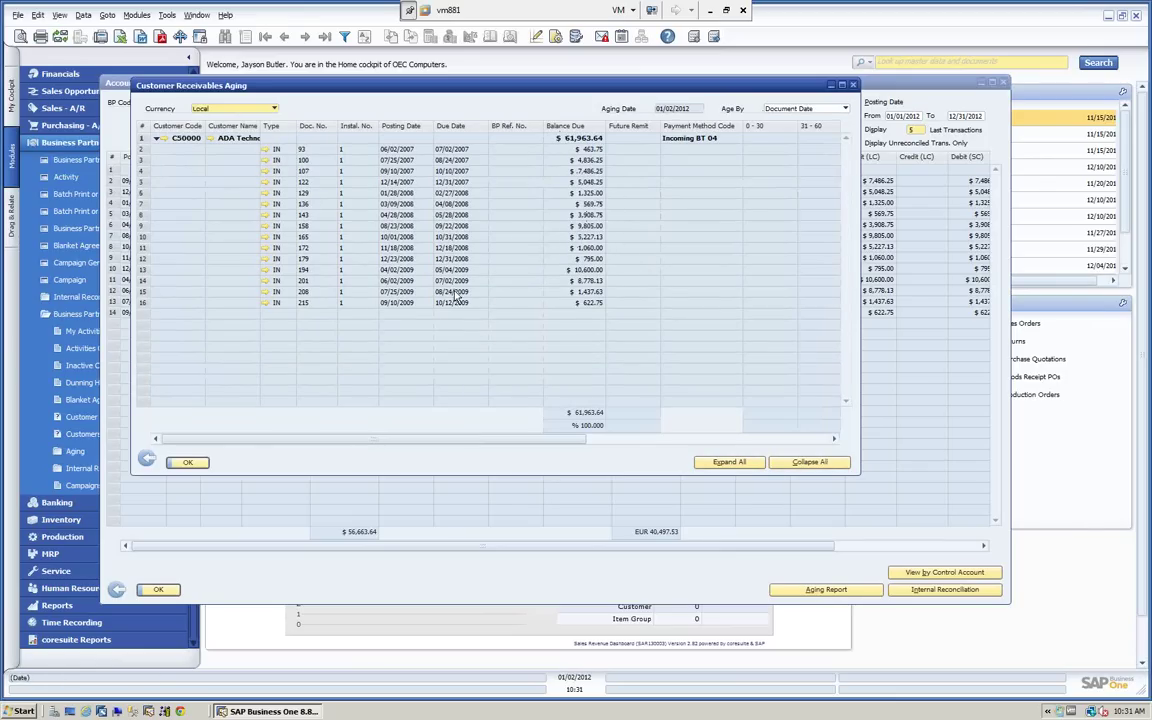
Age the receivables by Due Date to view the aging intervals, return to Document Date, and close the report
left_click(766, 107)
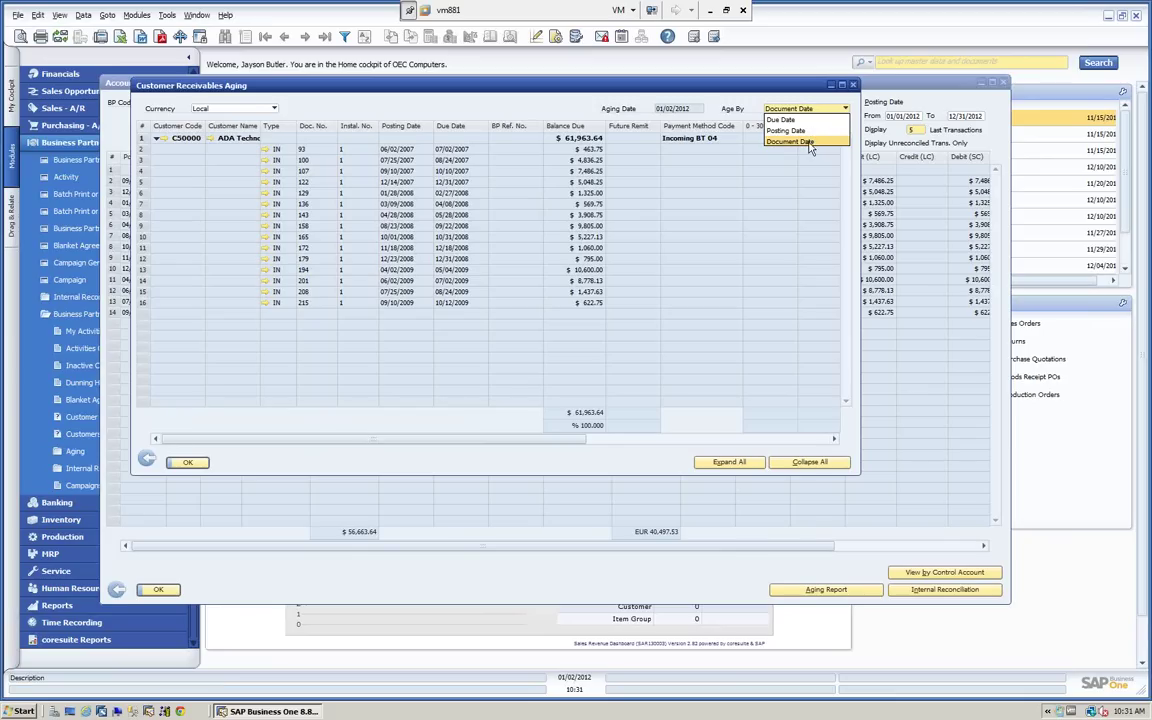
left_click(782, 119)
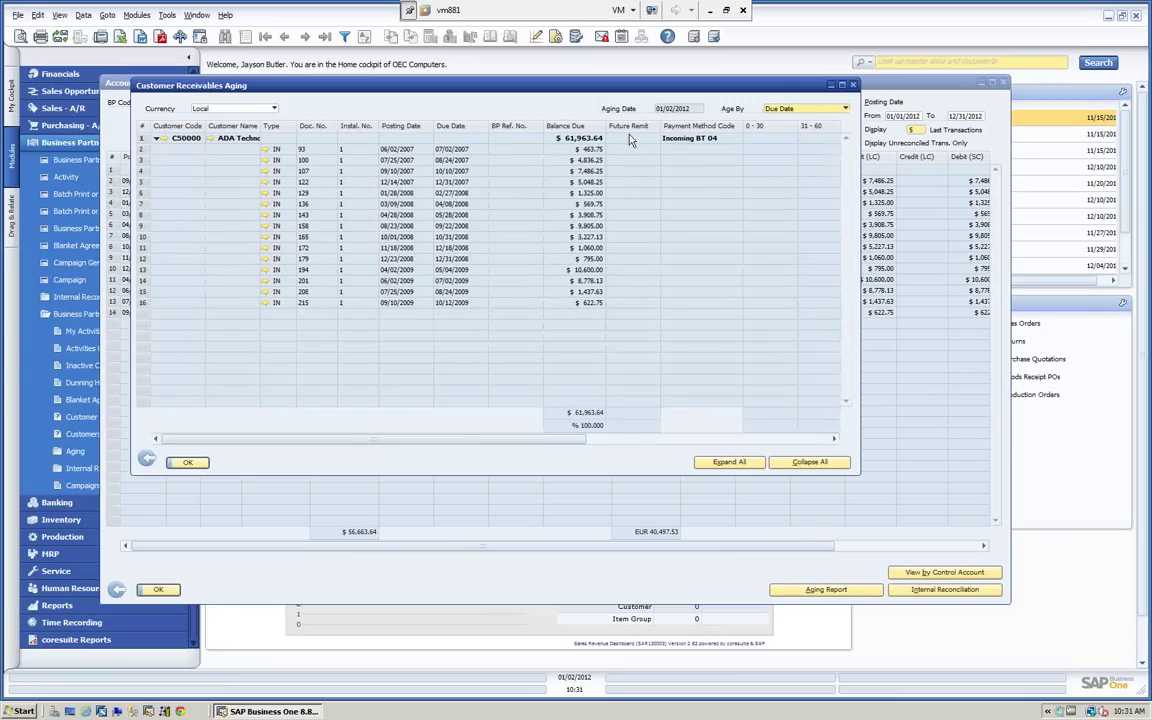
left_click_drag(553, 440, 720, 458)
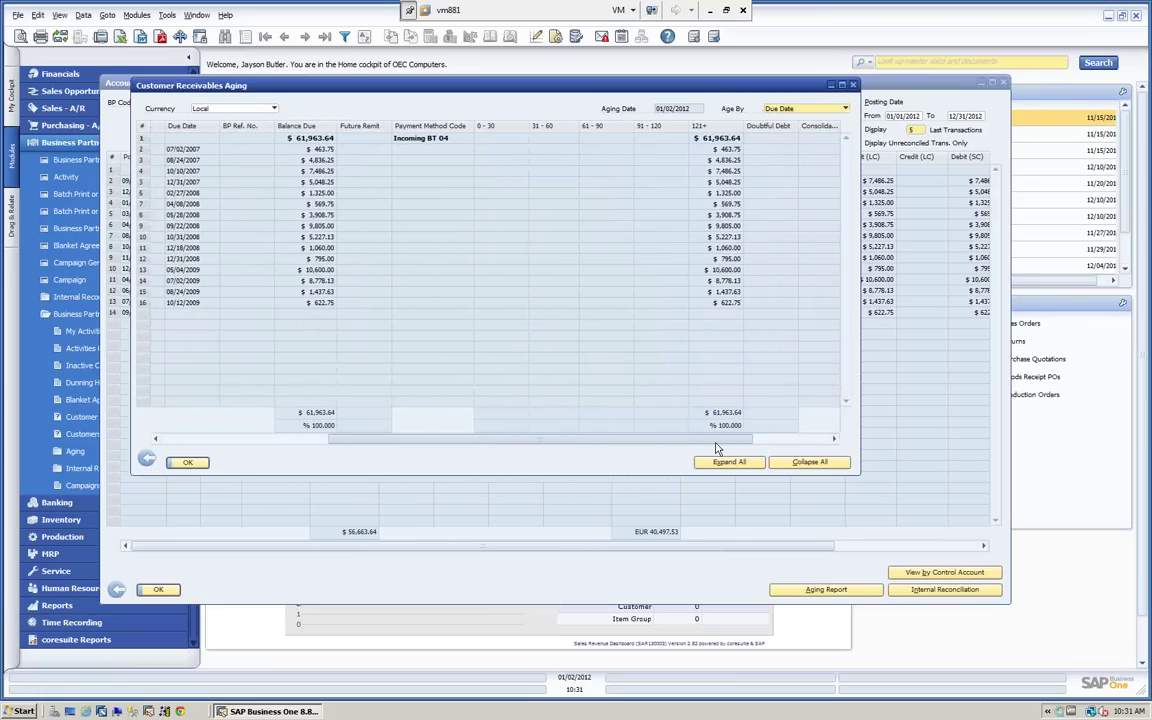
left_click(843, 109)
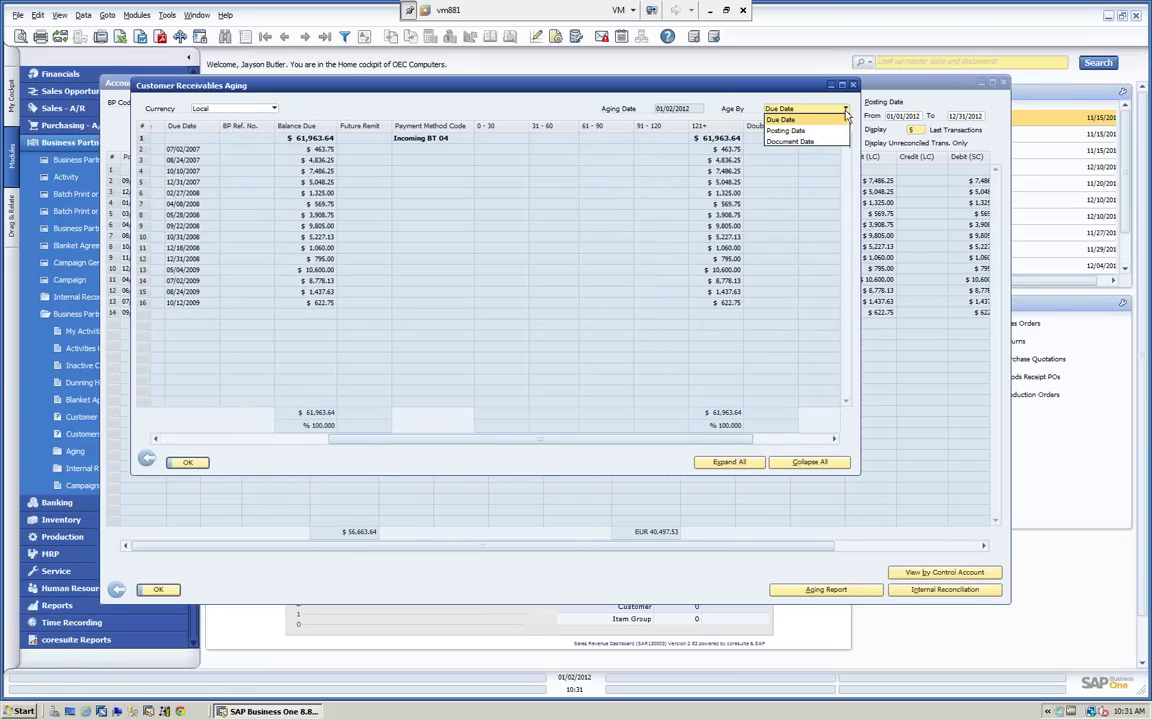
left_click(788, 142)
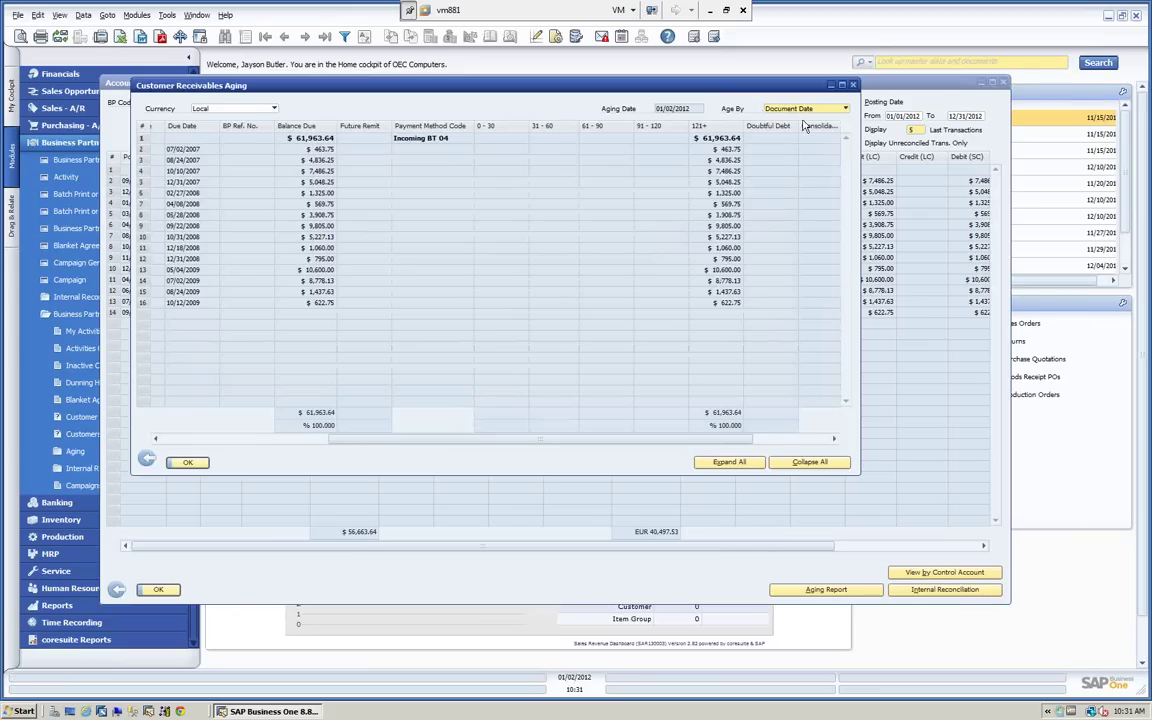
left_click(187, 462)
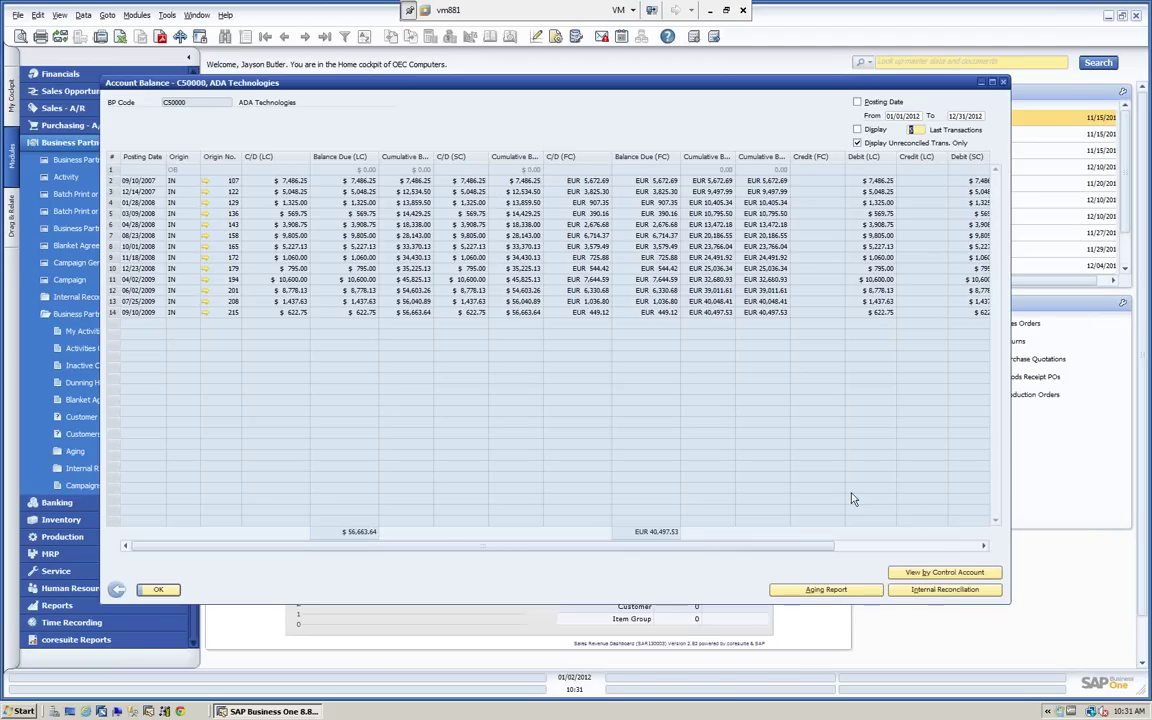
Review the invoices offered for Internal Reconciliation, cancel without reconciling, and return to the customer's master data
left_click(929, 590)
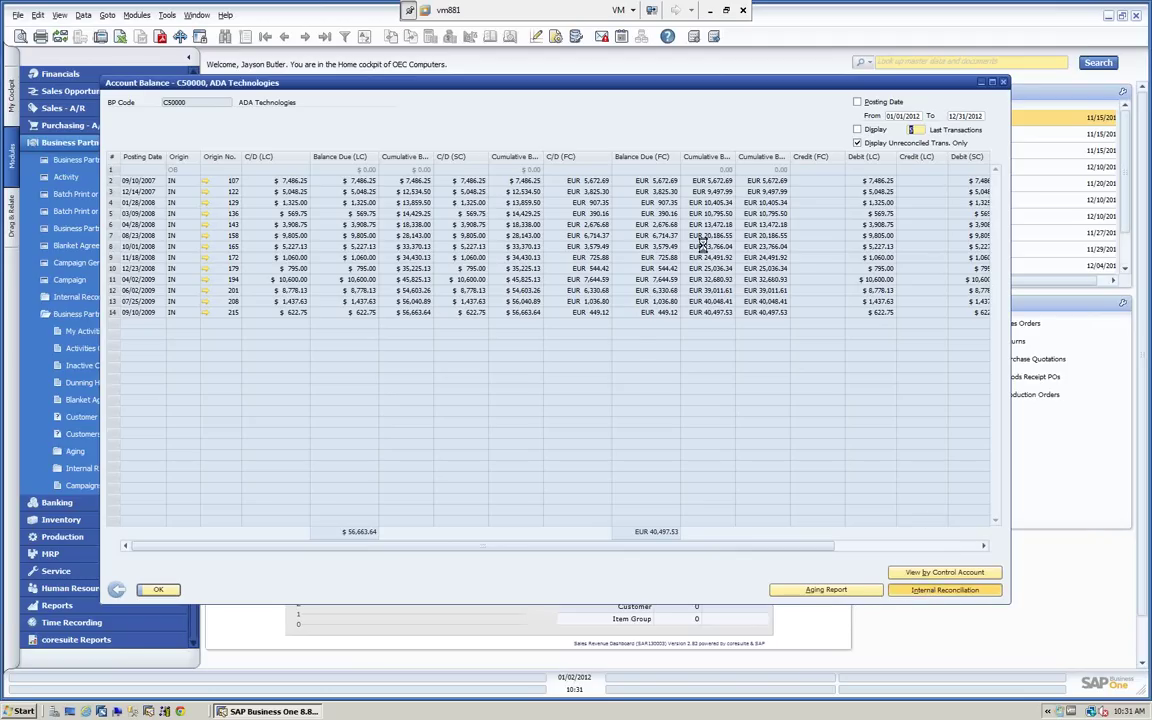
left_click_drag(358, 150, 488, 147)
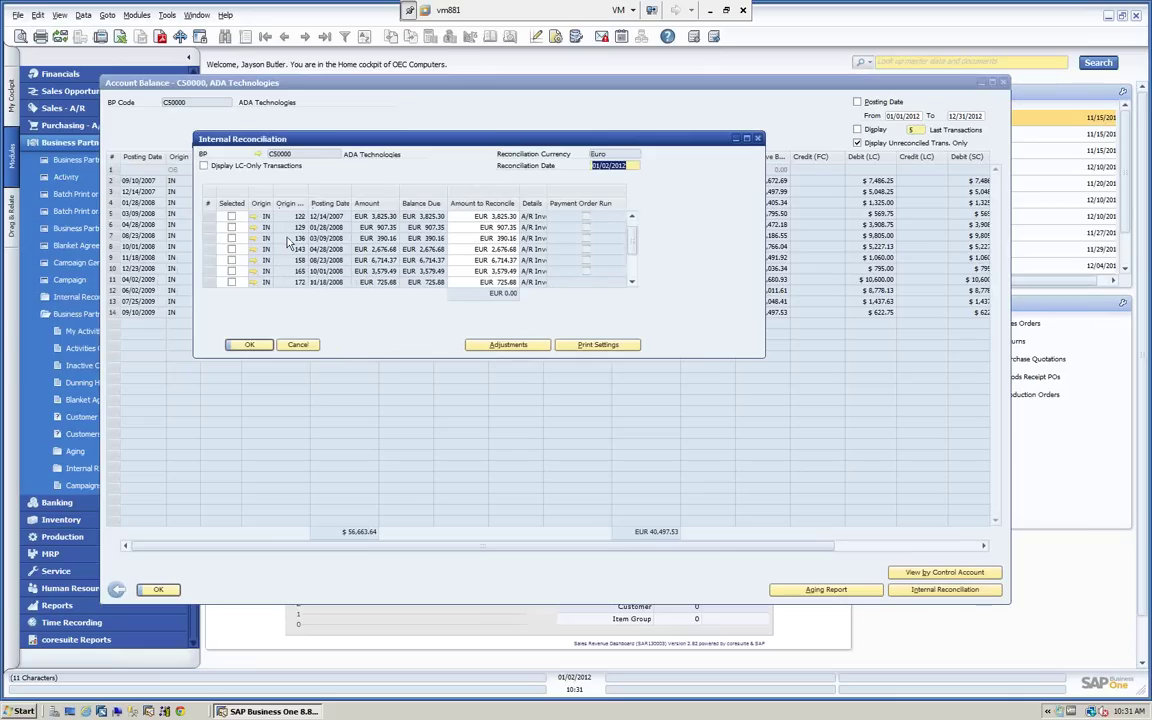
scroll(289, 241, "down", 5)
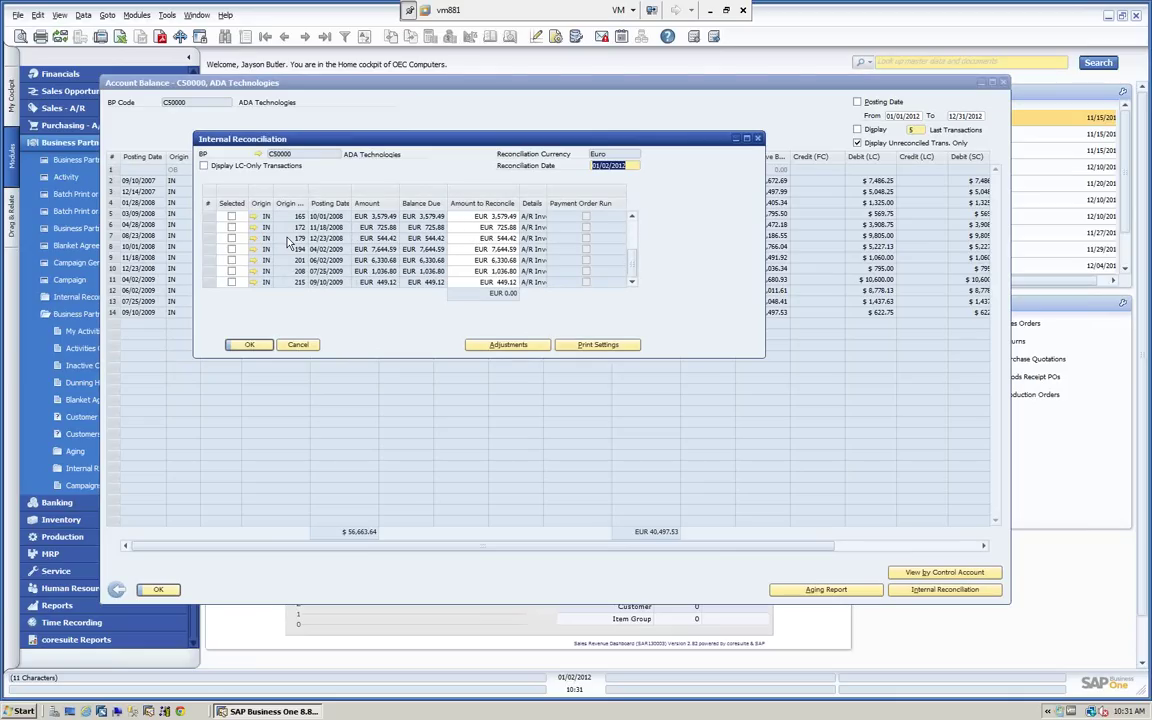
scroll(288, 242, "up", 6)
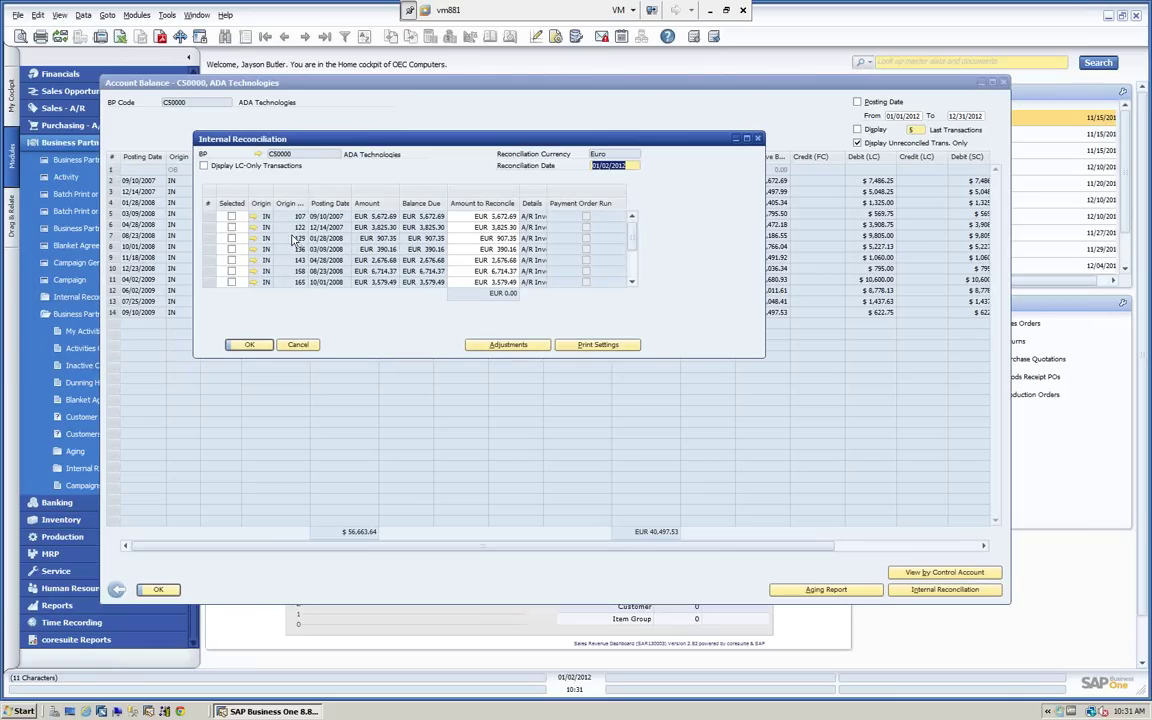
left_click(299, 344)
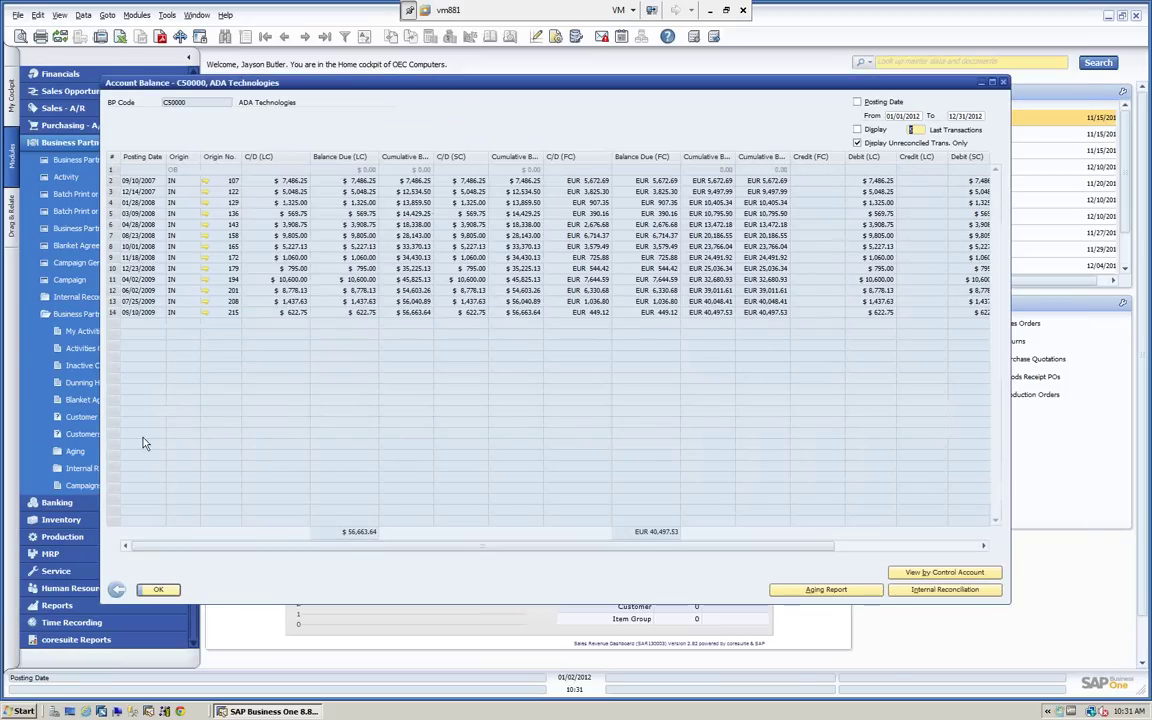
left_click(158, 589)
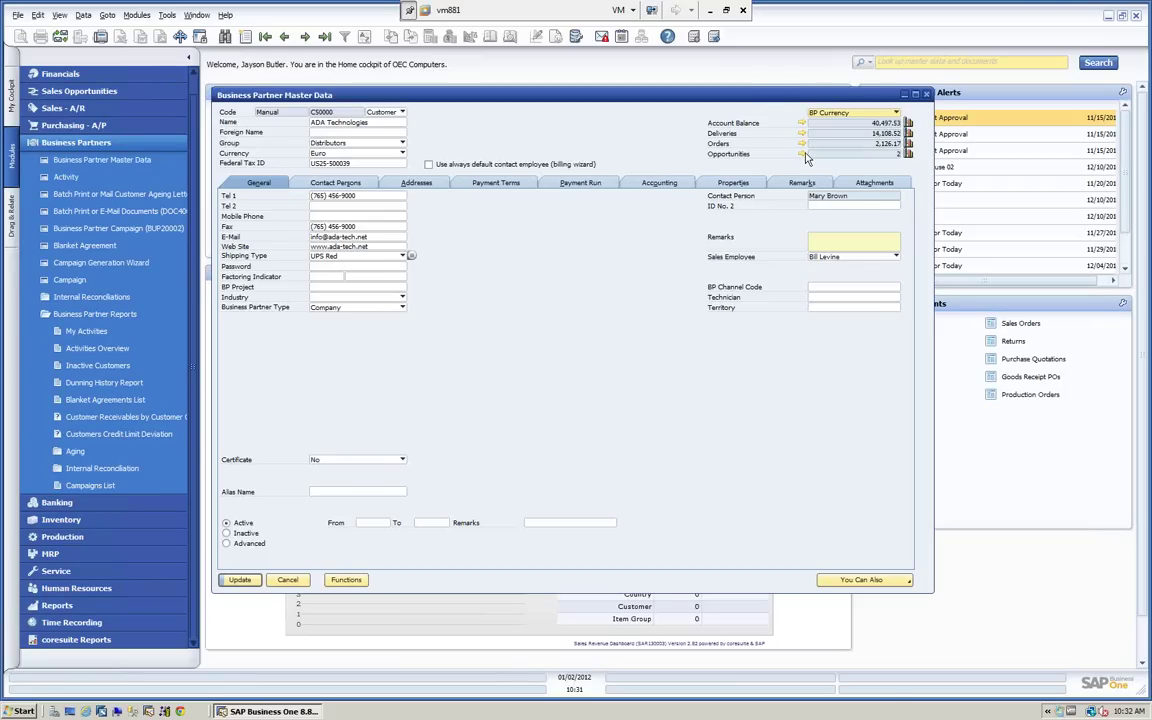
View the customer's related activities restricted to open ones and in full, and return to the master data
left_click(864, 582)
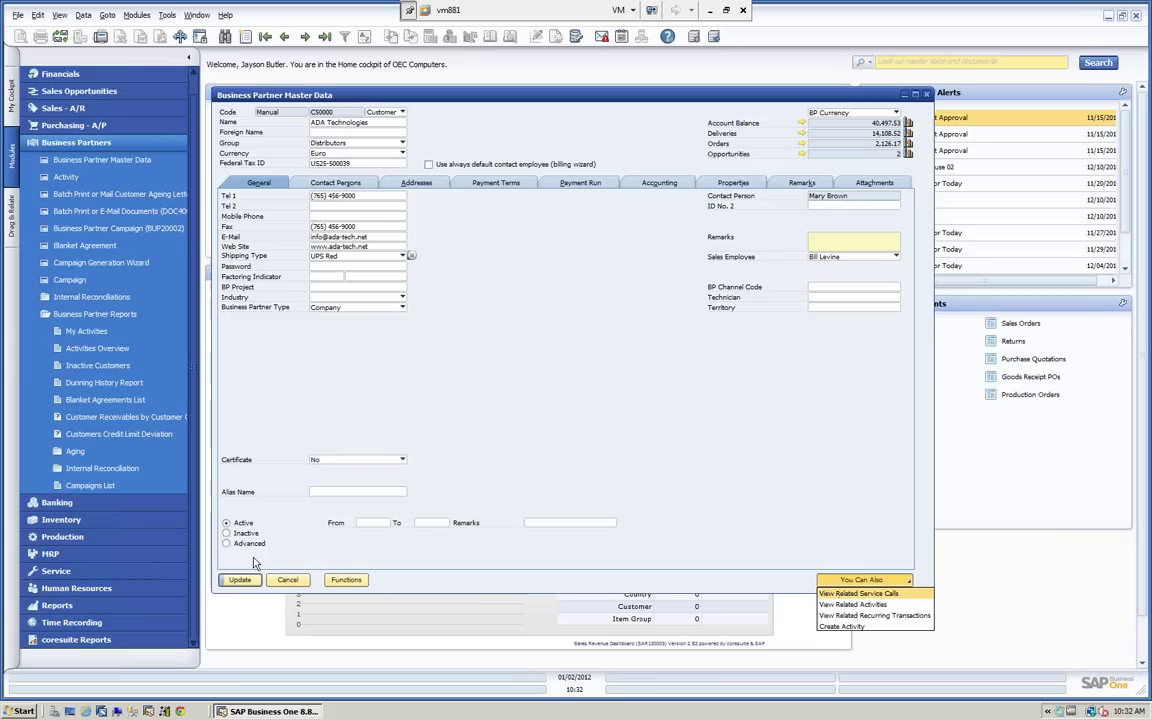
left_click(845, 605)
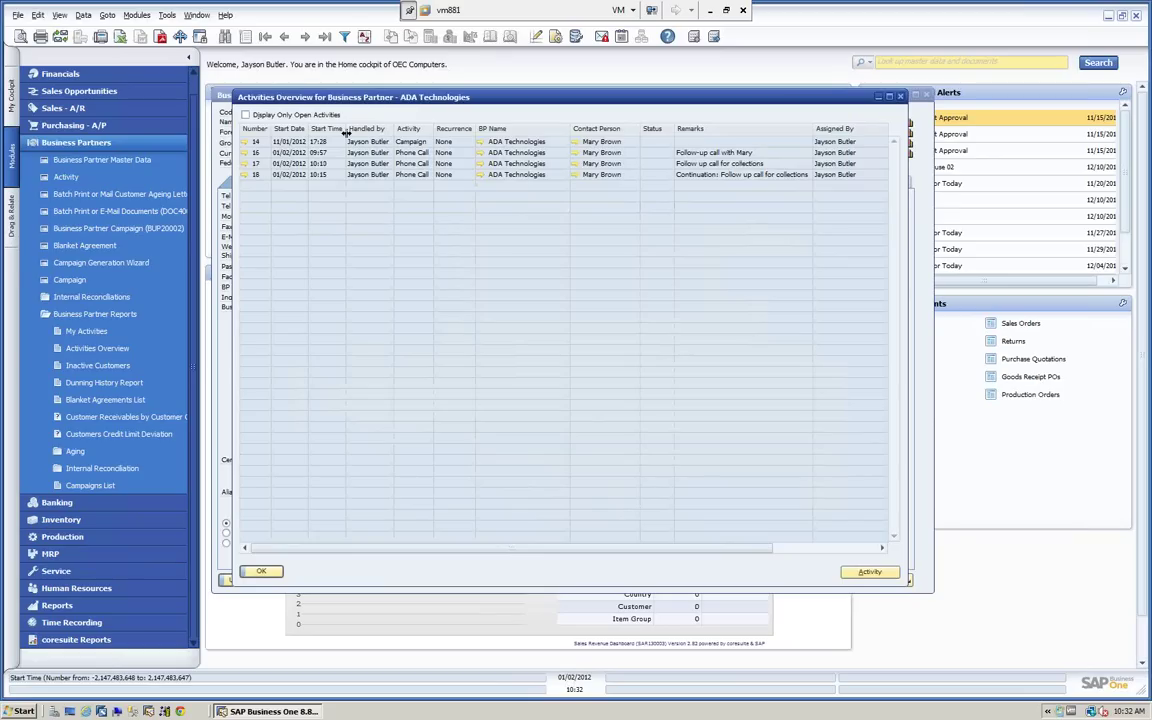
left_click(245, 116)
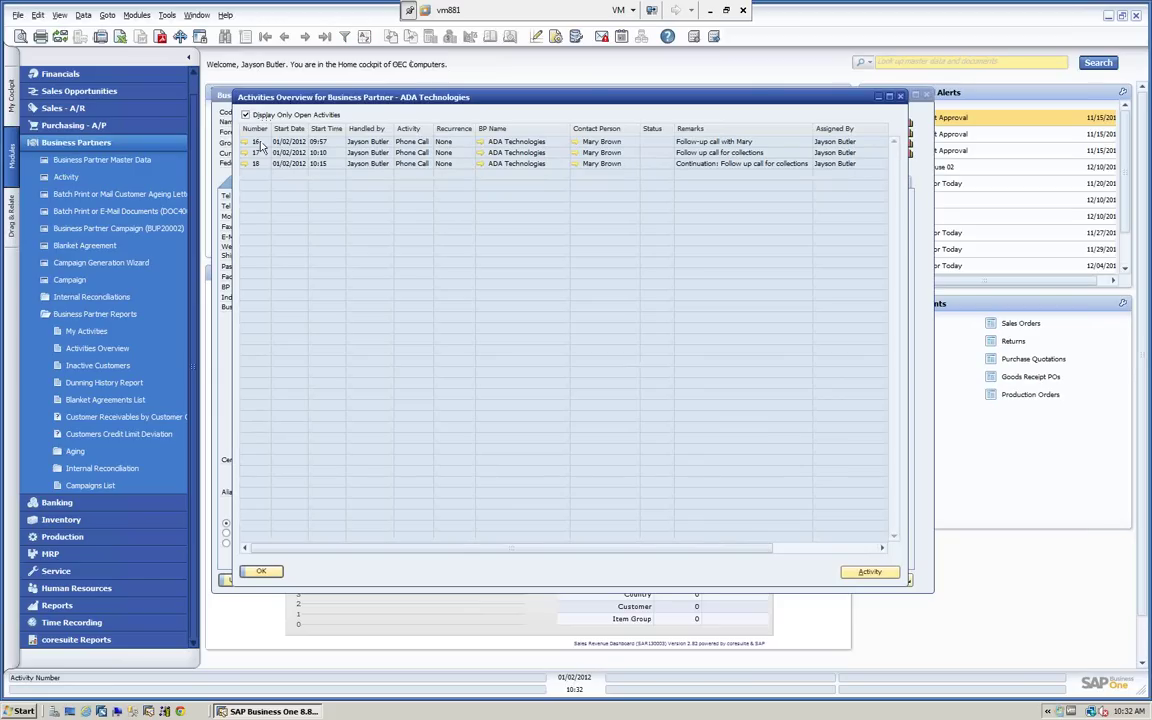
left_click(245, 115)
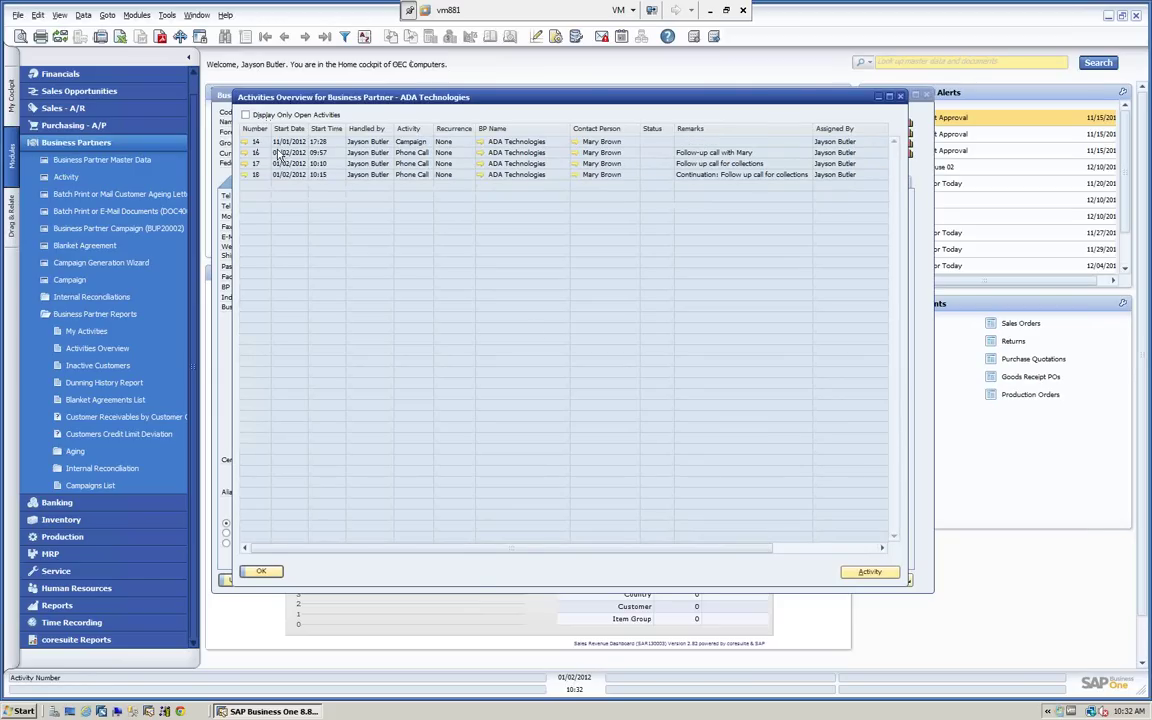
left_click(268, 576)
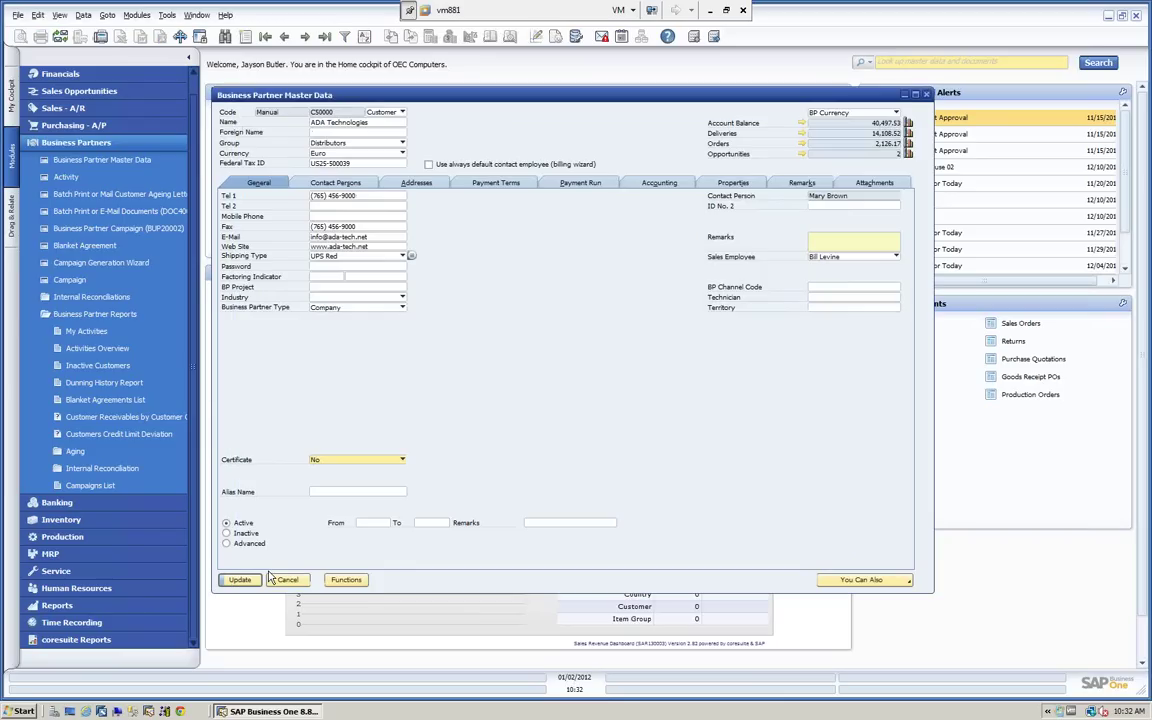
Look up the customer's related recurring transactions and open a new activity from the customer record
left_click(872, 581)
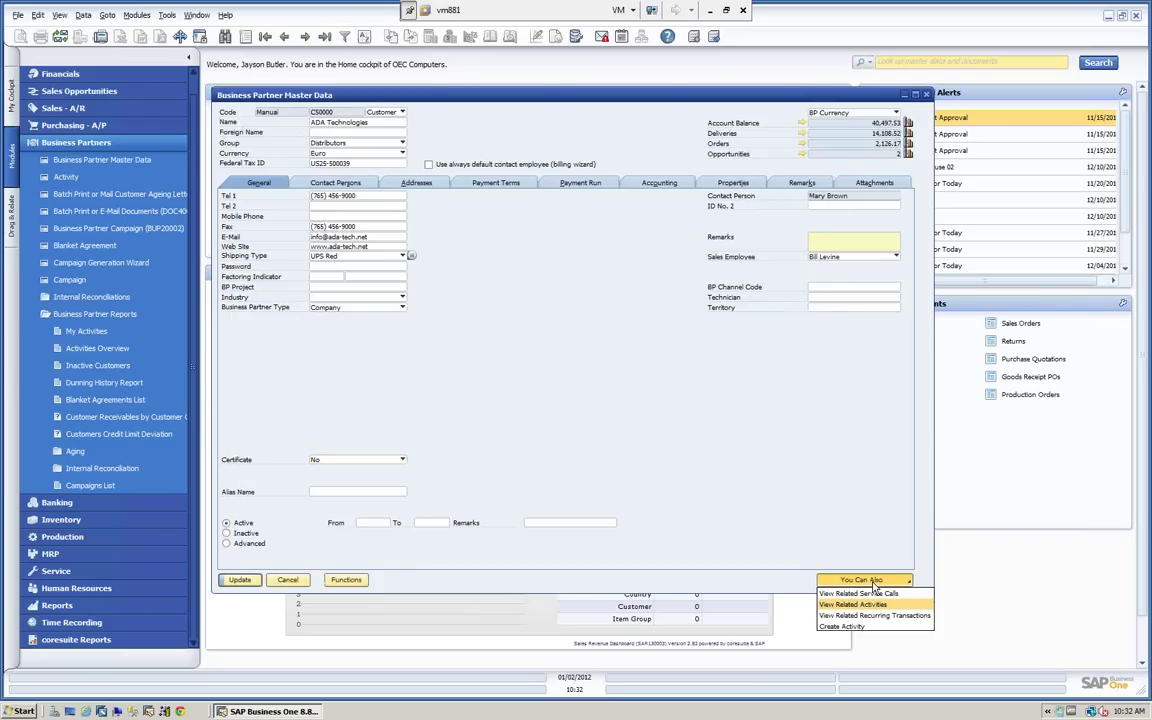
left_click(869, 616)
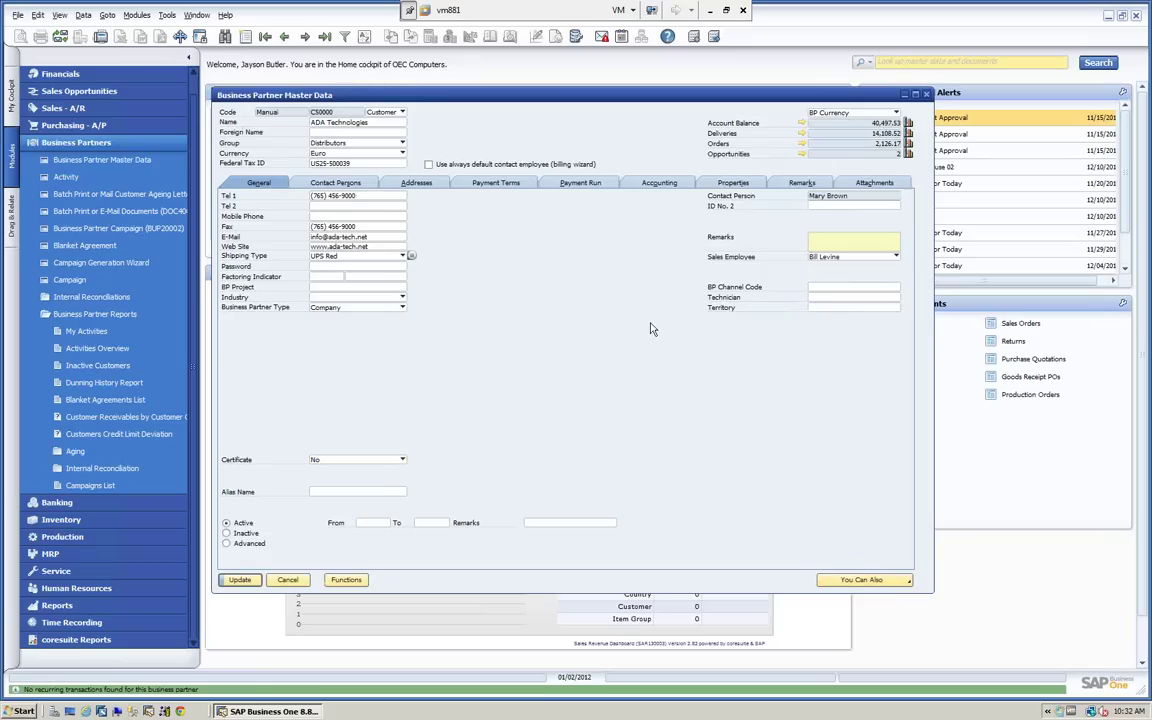
left_click(860, 580)
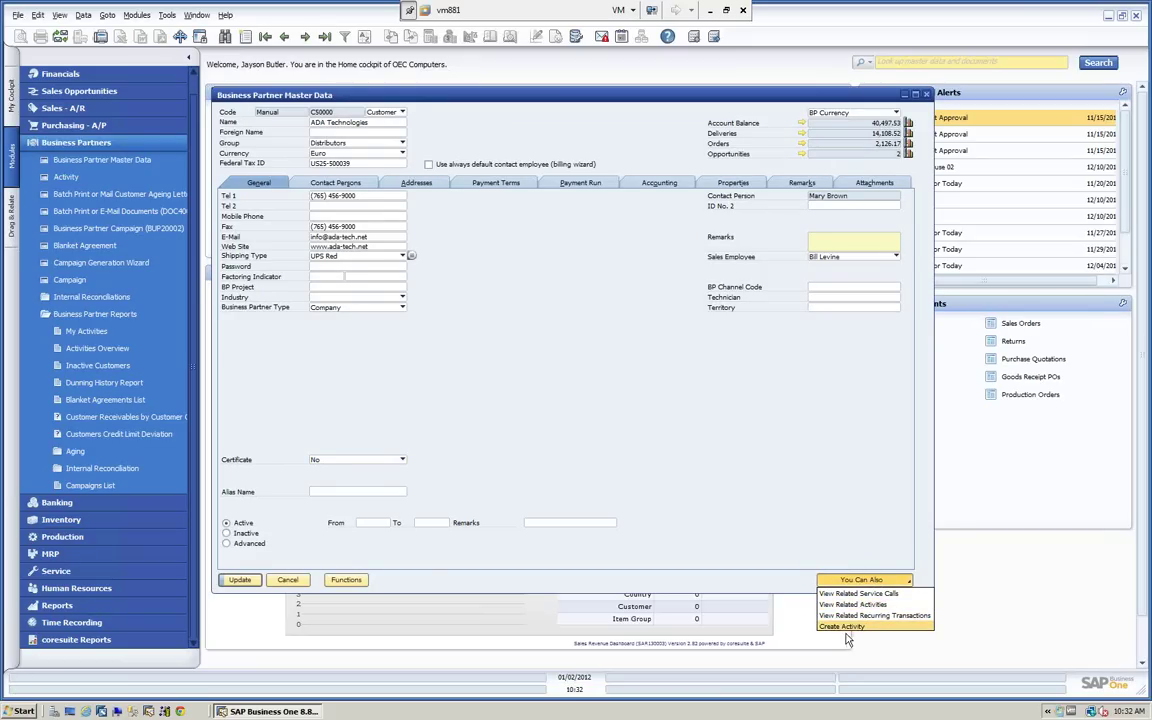
left_click(843, 627)
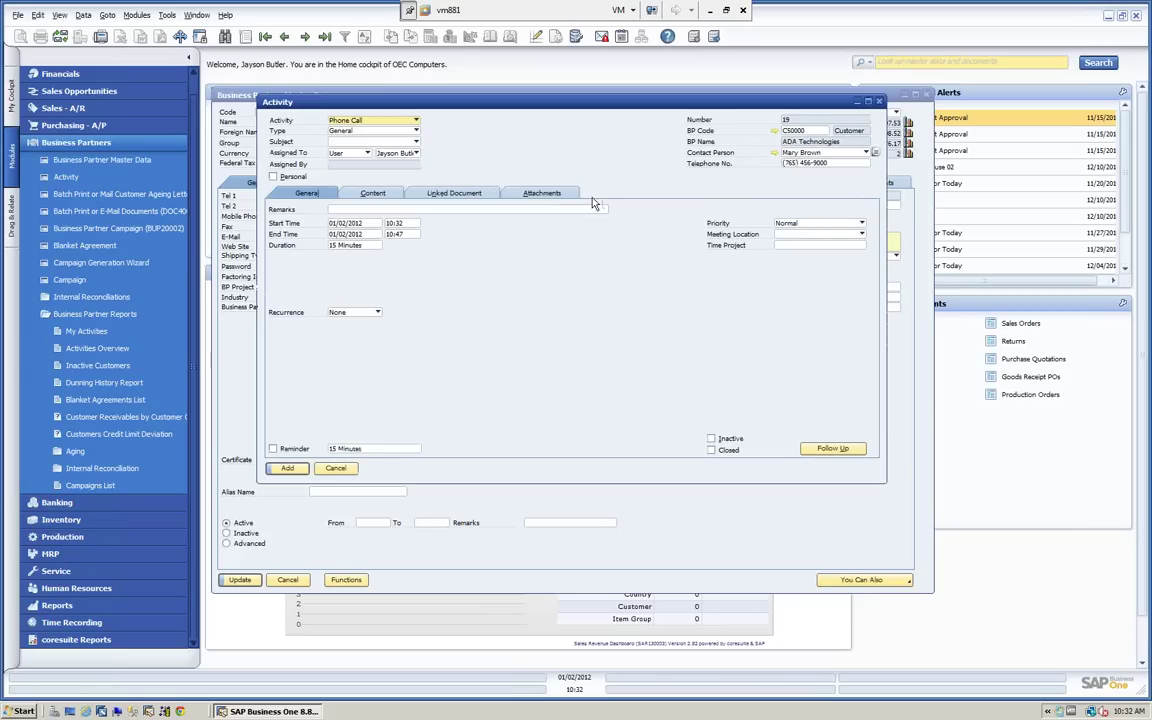
Examine the new activity's options for activity kind, type, subject and assigned user, including the Activity Types setup, keeping Phone Call and General
left_click(416, 121)
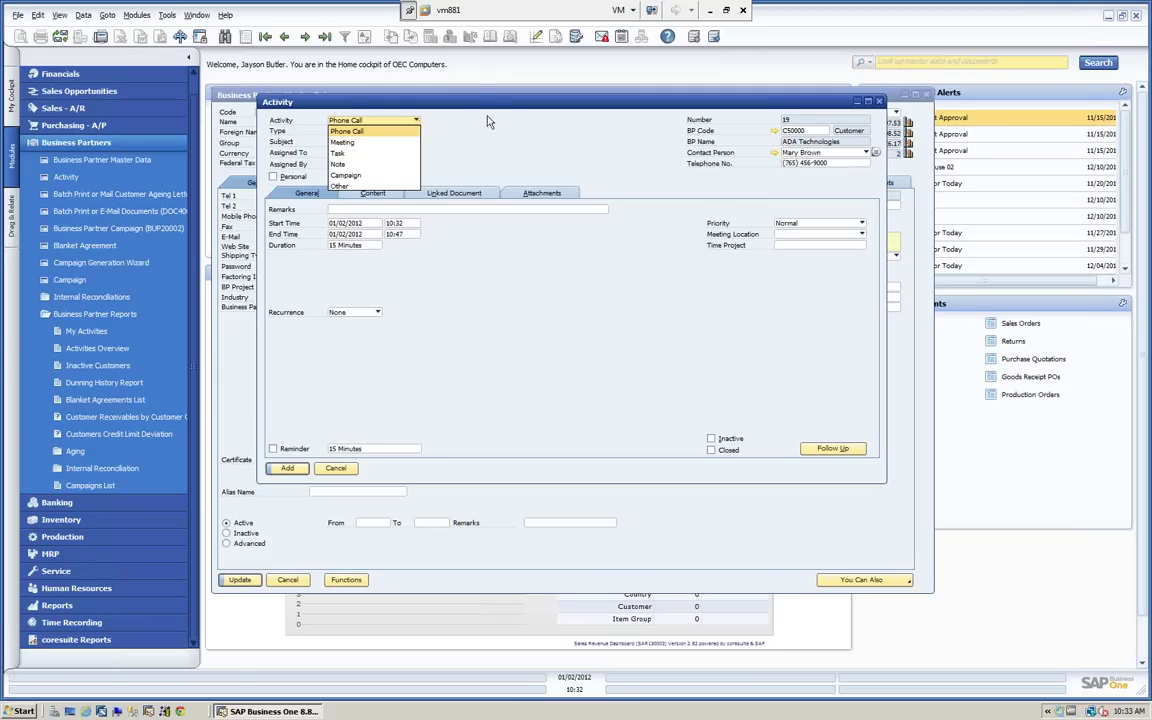
left_click(410, 131)
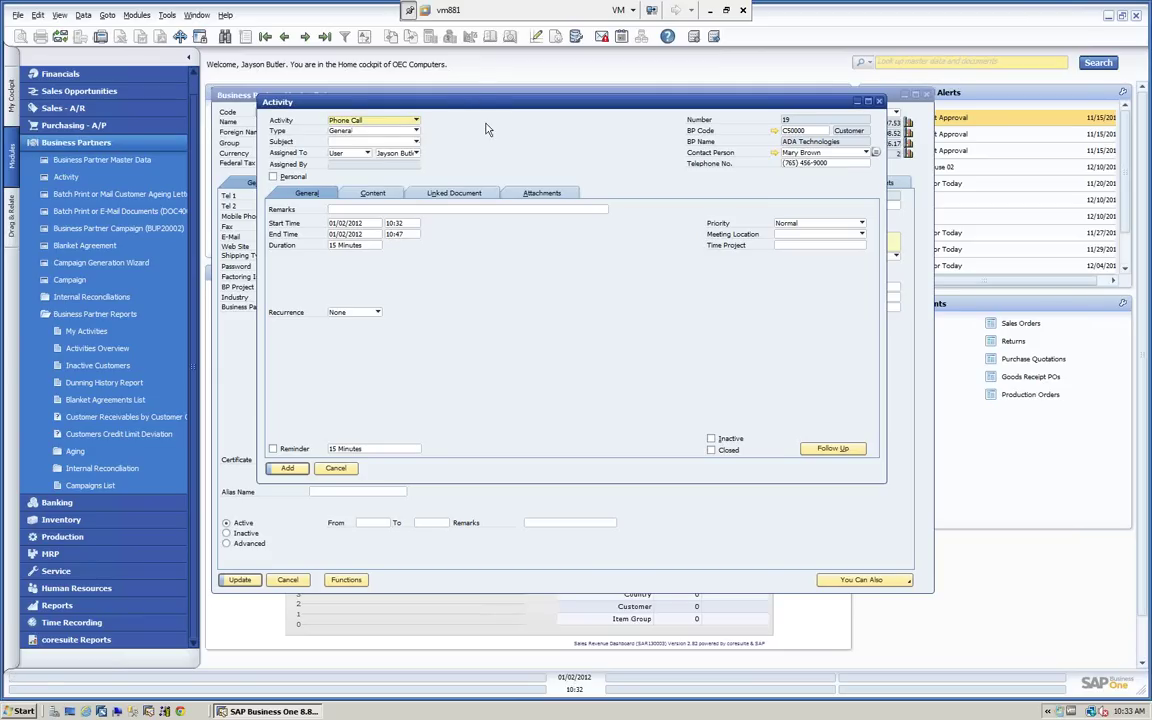
left_click(416, 132)
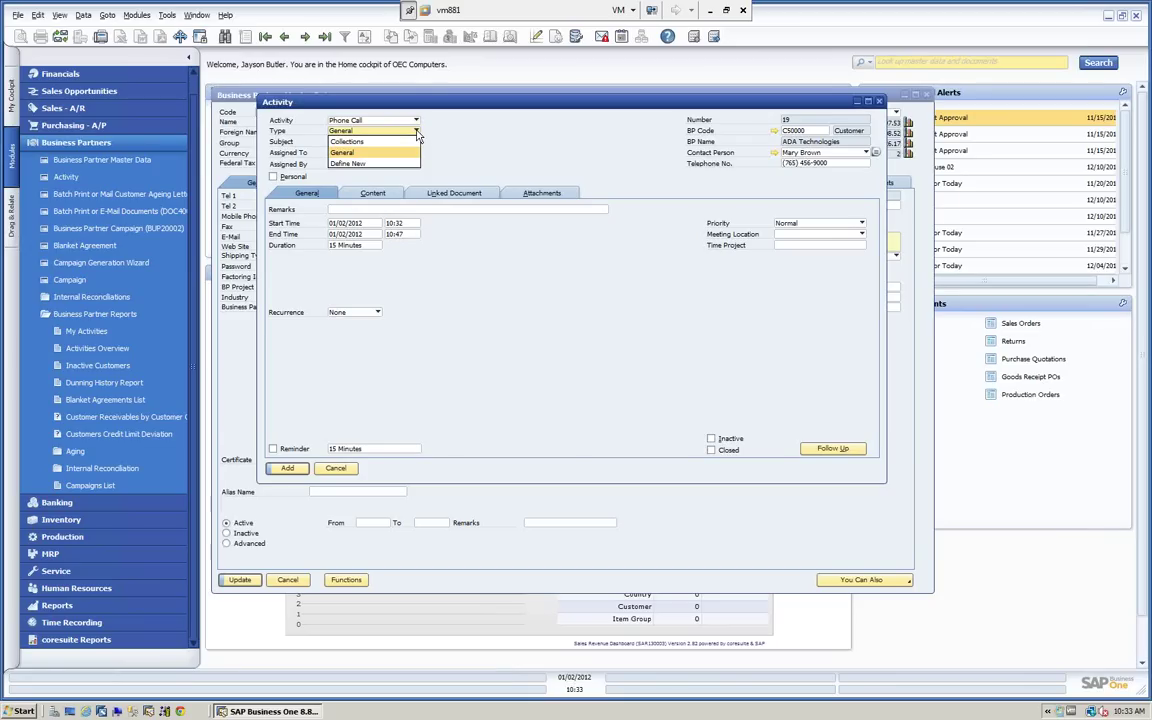
left_click(365, 165)
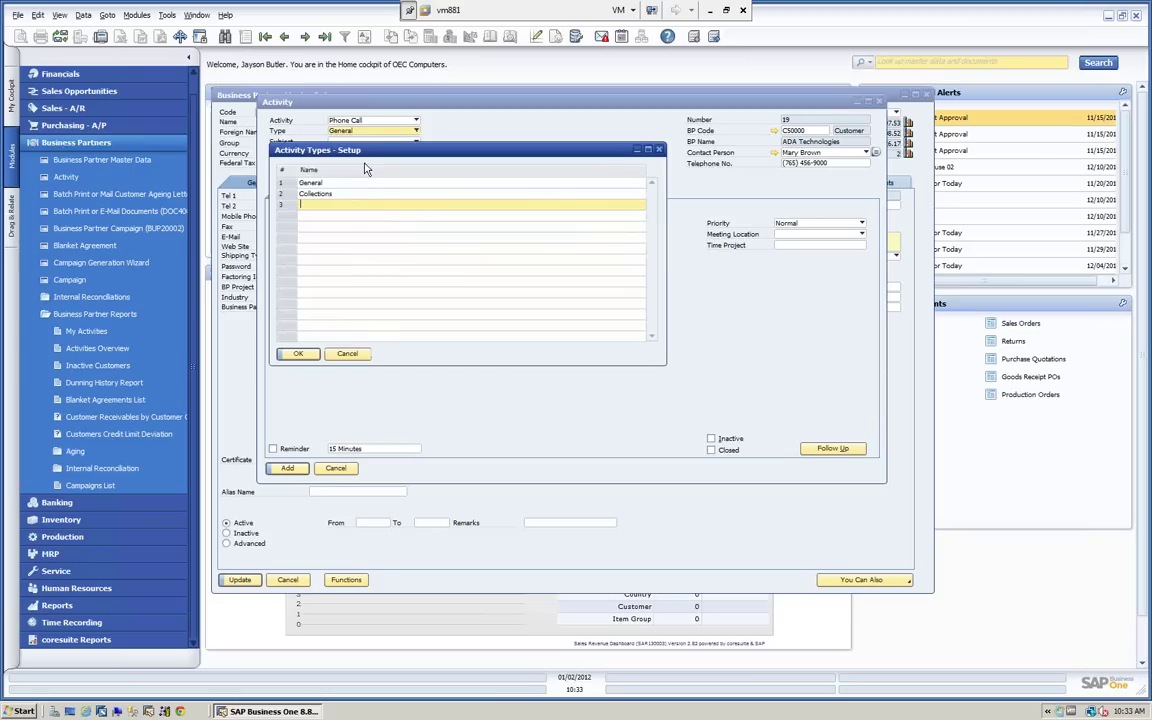
left_click(300, 355)
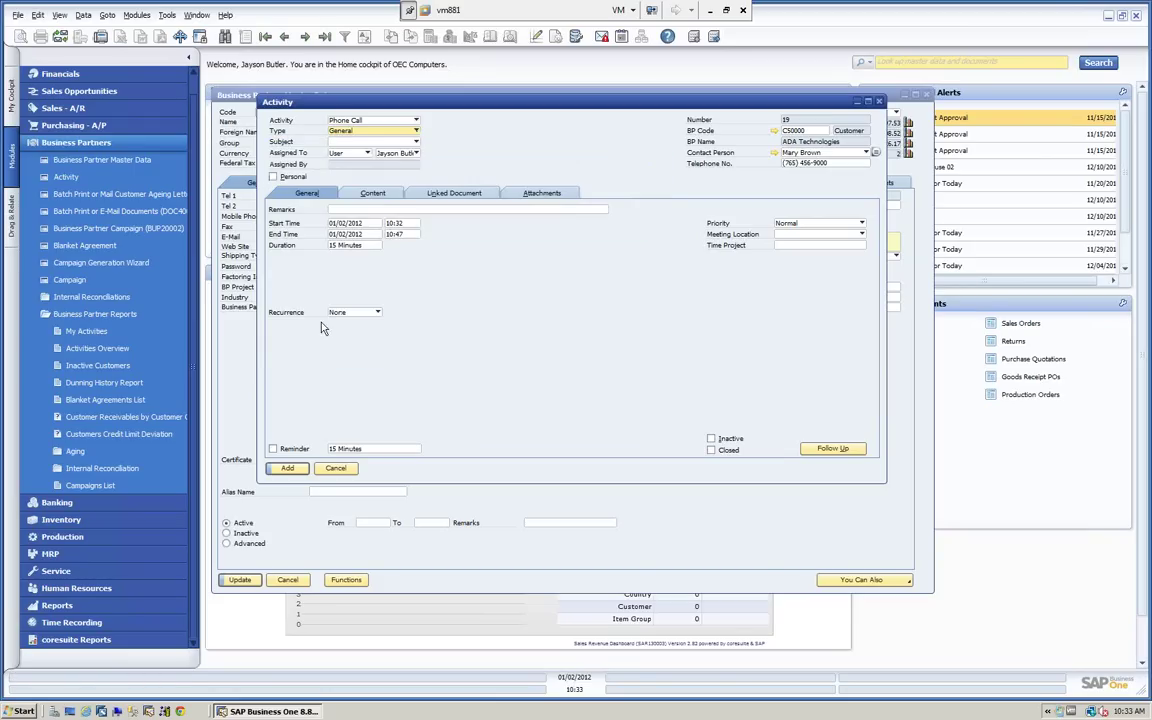
left_click(416, 143)
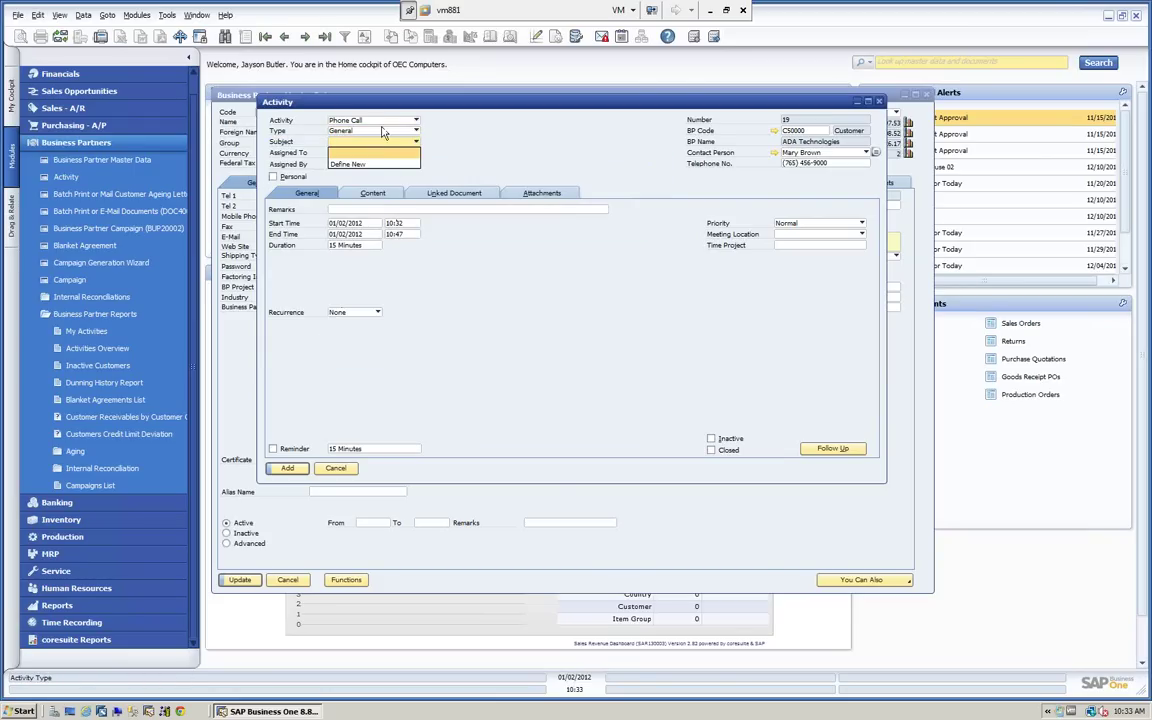
left_click(488, 148)
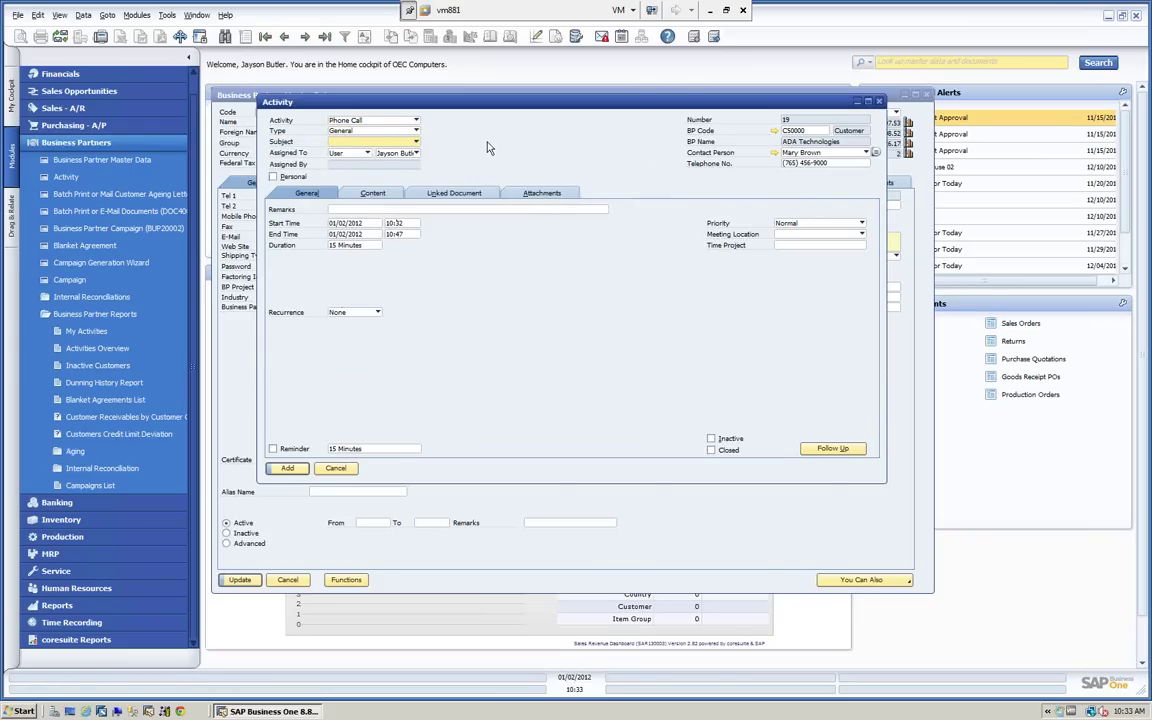
left_click(416, 153)
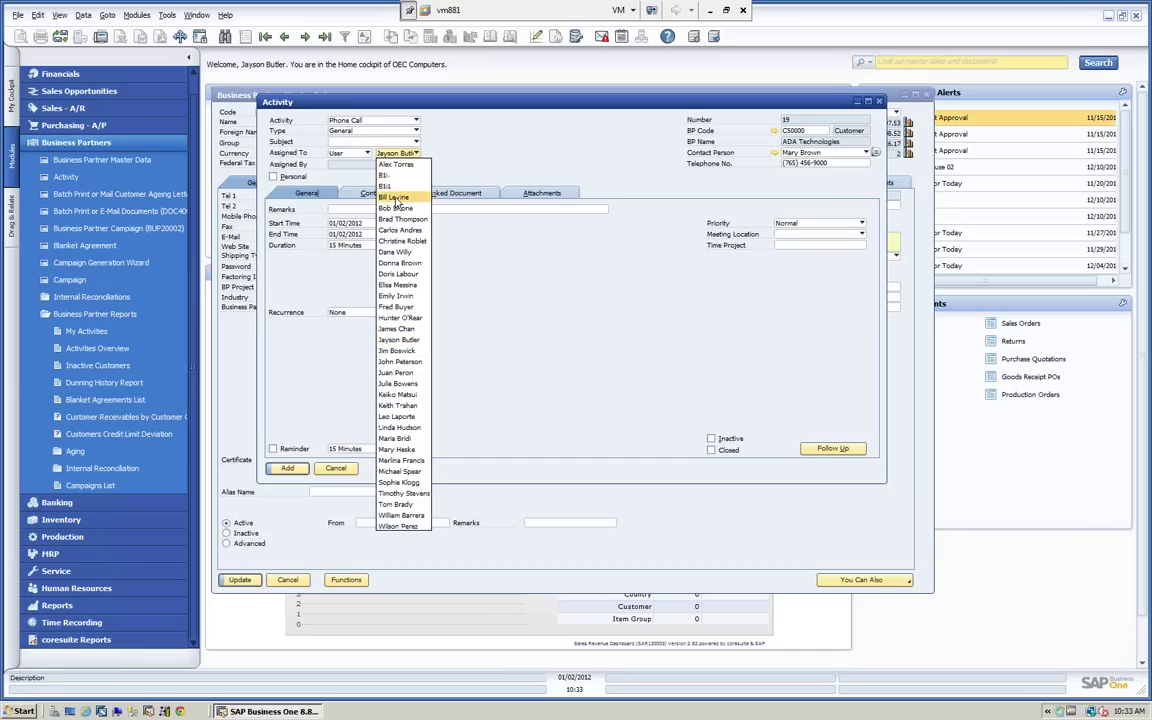
left_click(416, 153)
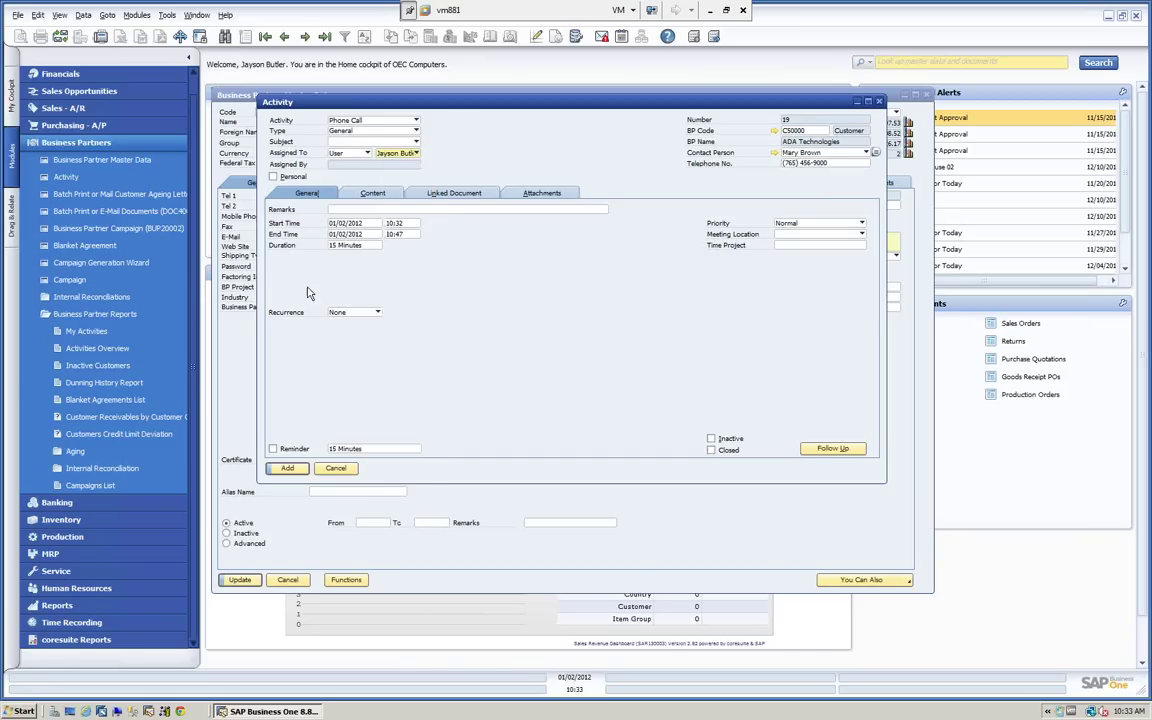
Review the new activity's content area, the document types available for linking, and the attachments area
left_click(375, 194)
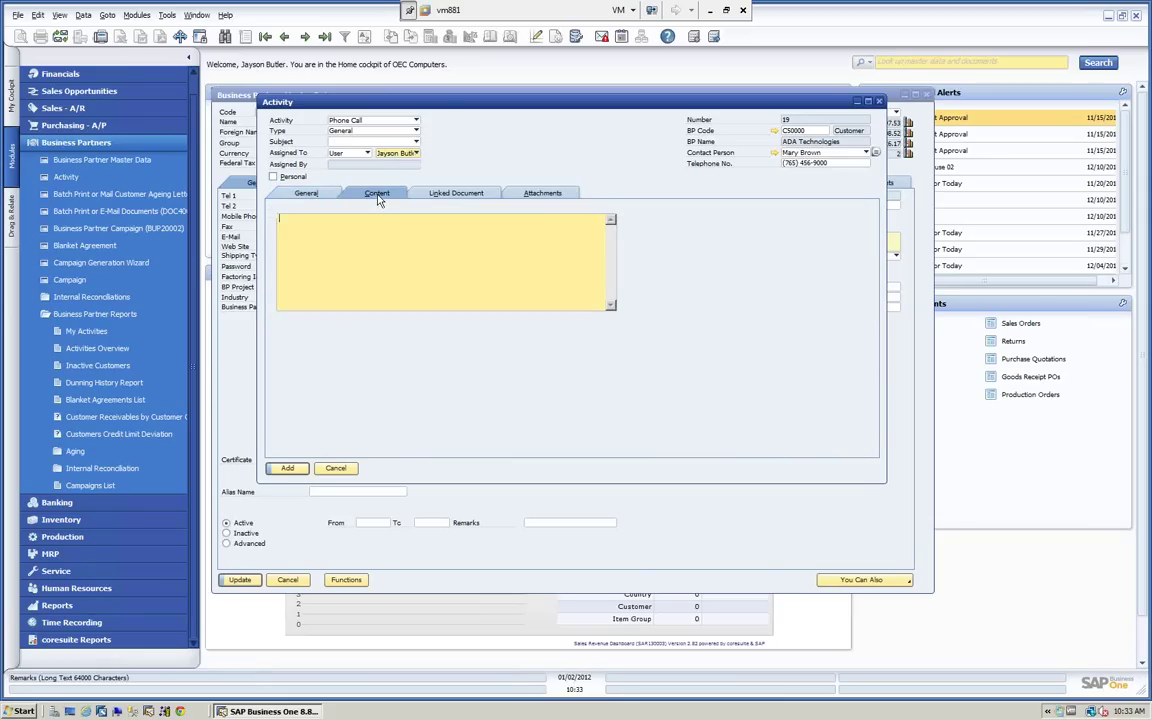
left_click(458, 194)
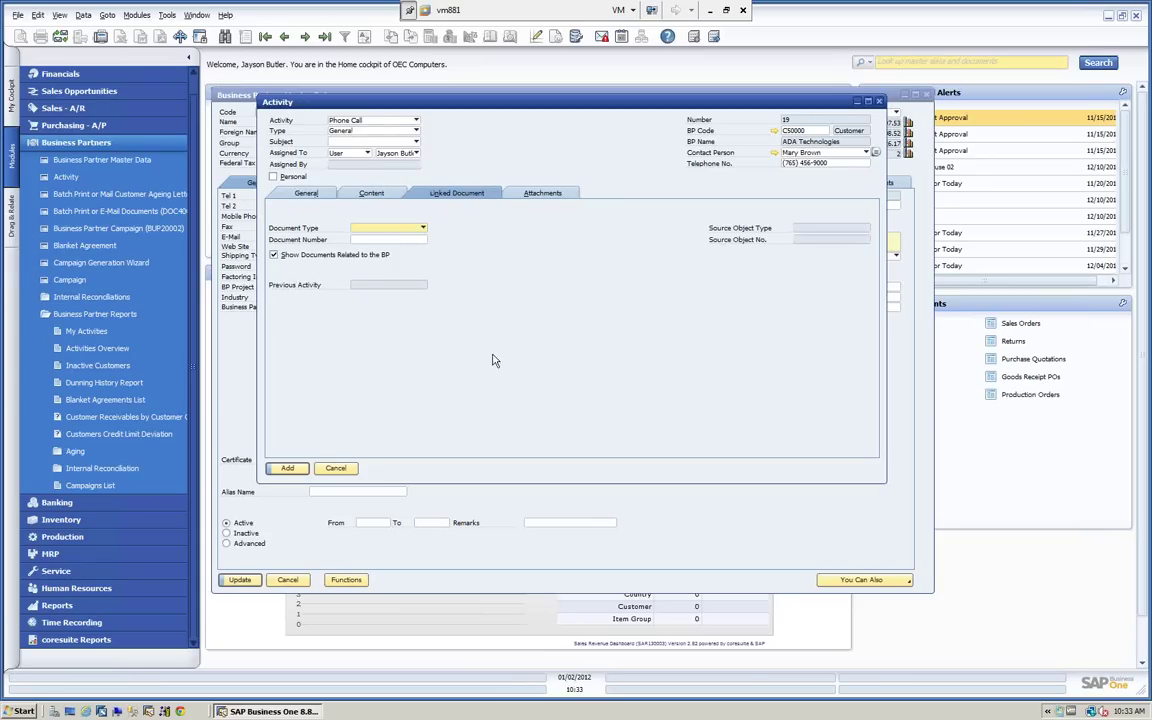
left_click(424, 230)
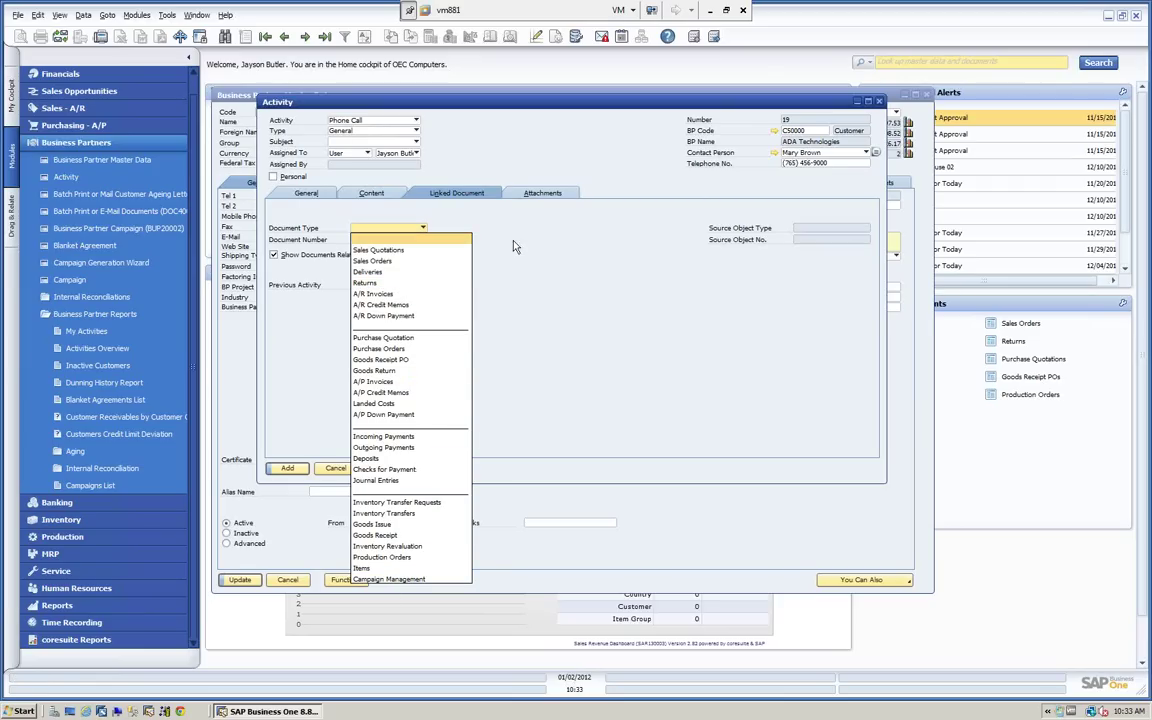
left_click(485, 222)
left_click(541, 194)
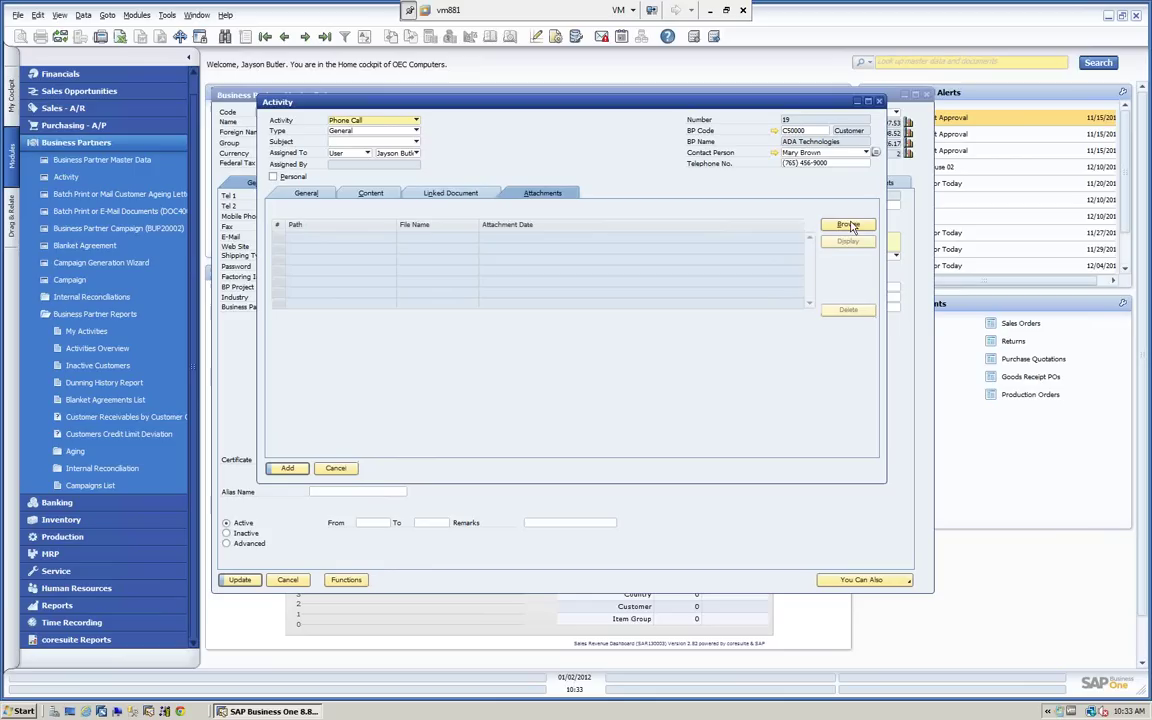
Cancel the new activity without adding it, and update and close the customer's master data record
left_click(336, 469)
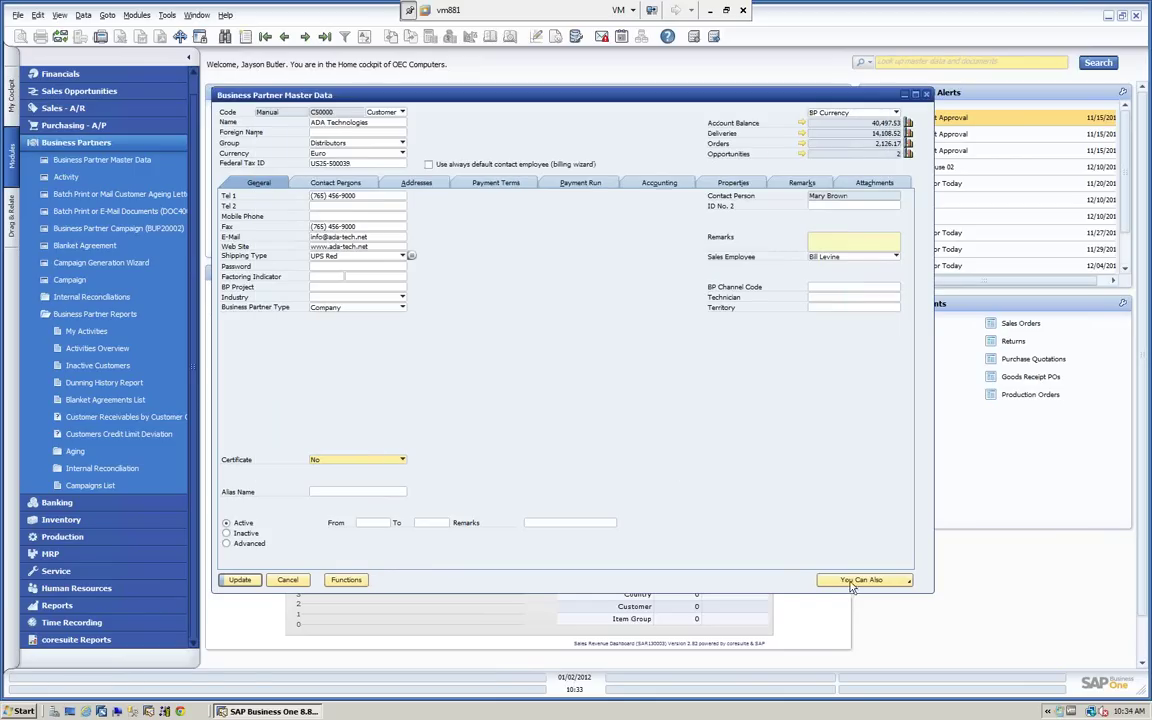
left_click(240, 580)
left_click(237, 580)
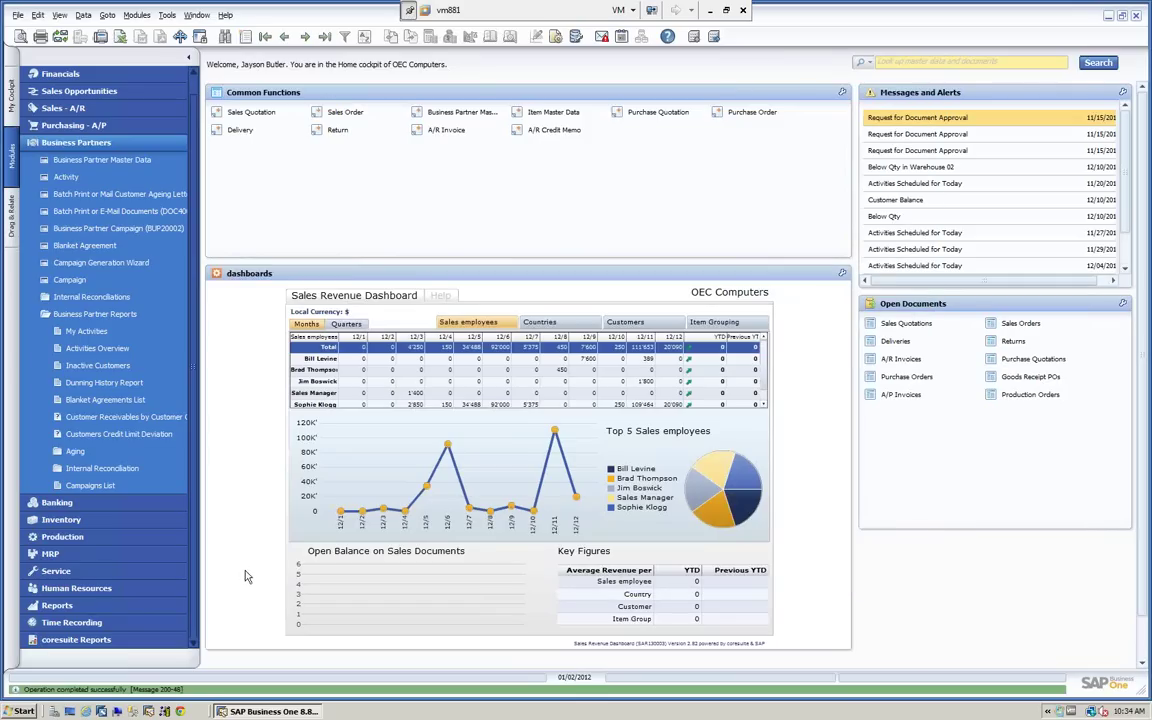
View the My Activities report restricted to open activities and in full, and close it
left_click(88, 143)
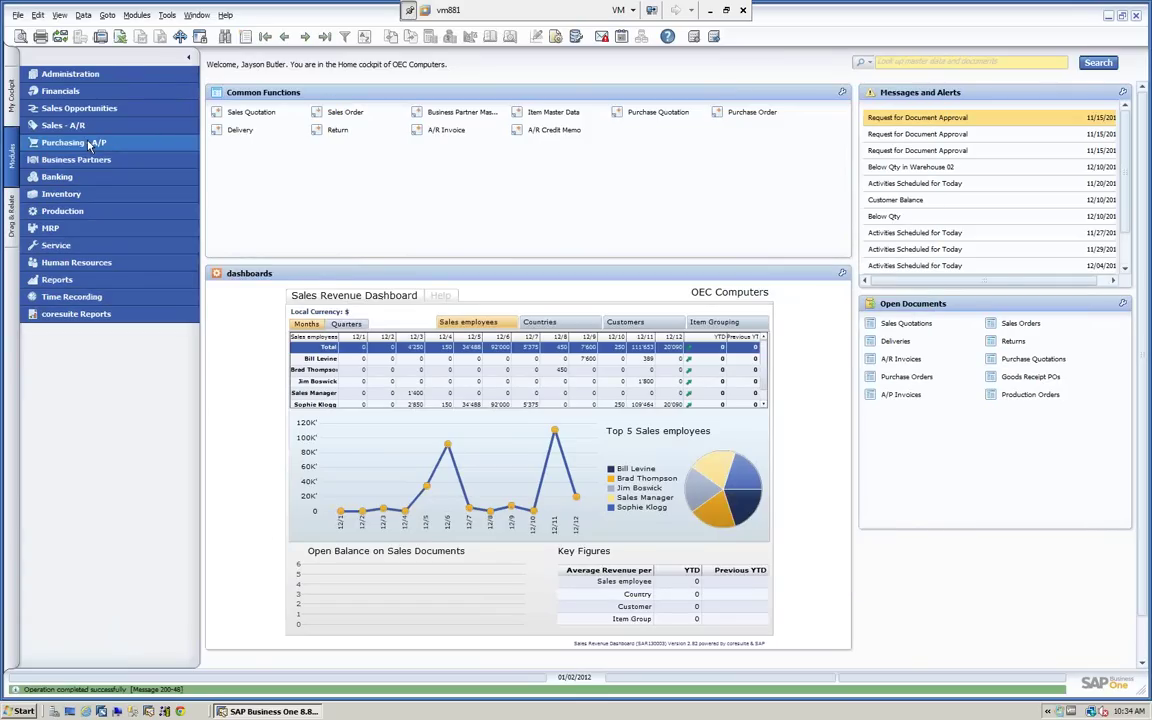
left_click(82, 159)
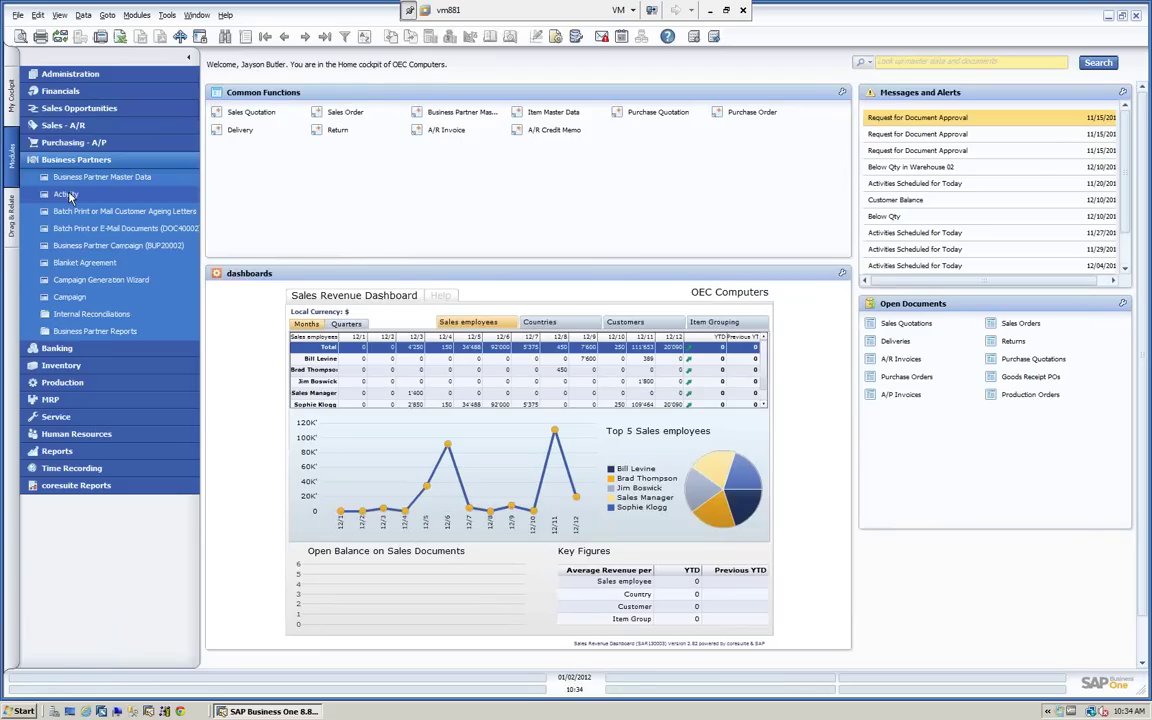
left_click(80, 334)
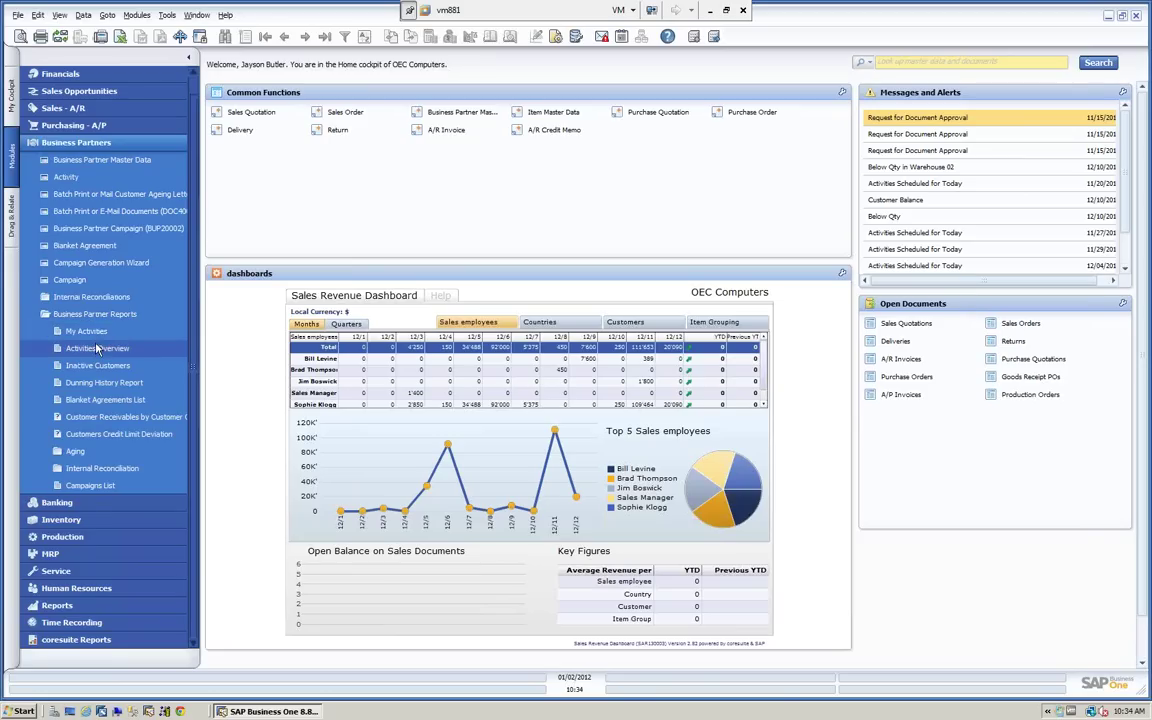
left_click(93, 334)
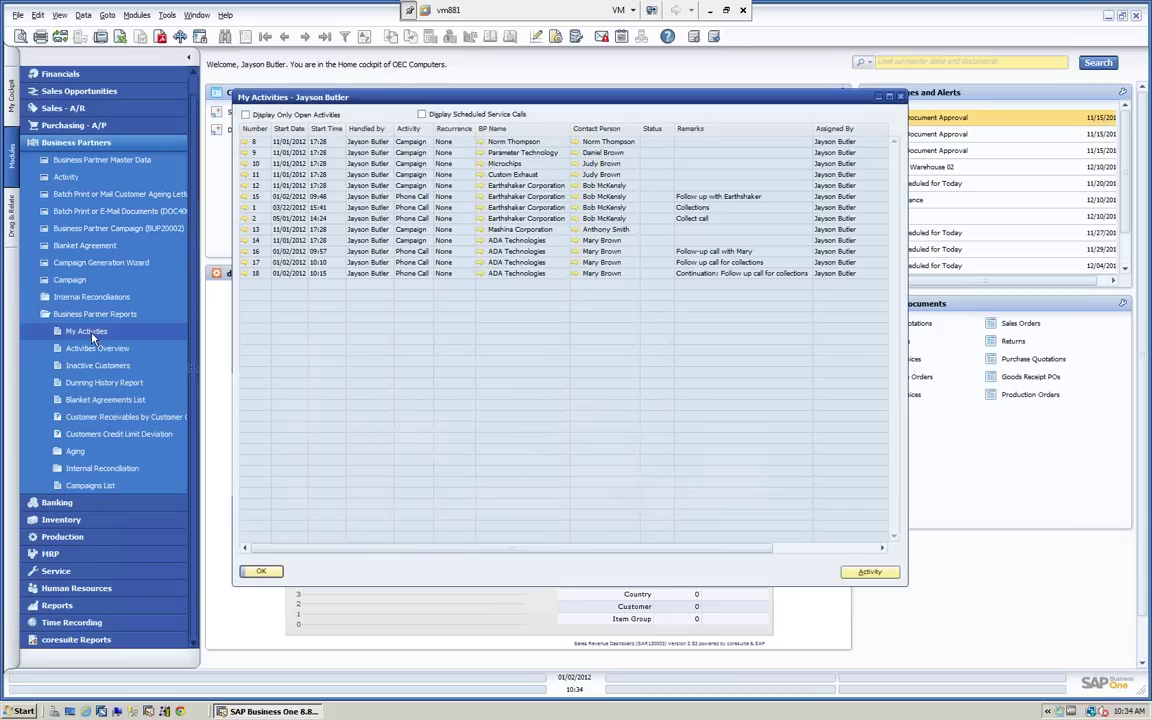
left_click(245, 115)
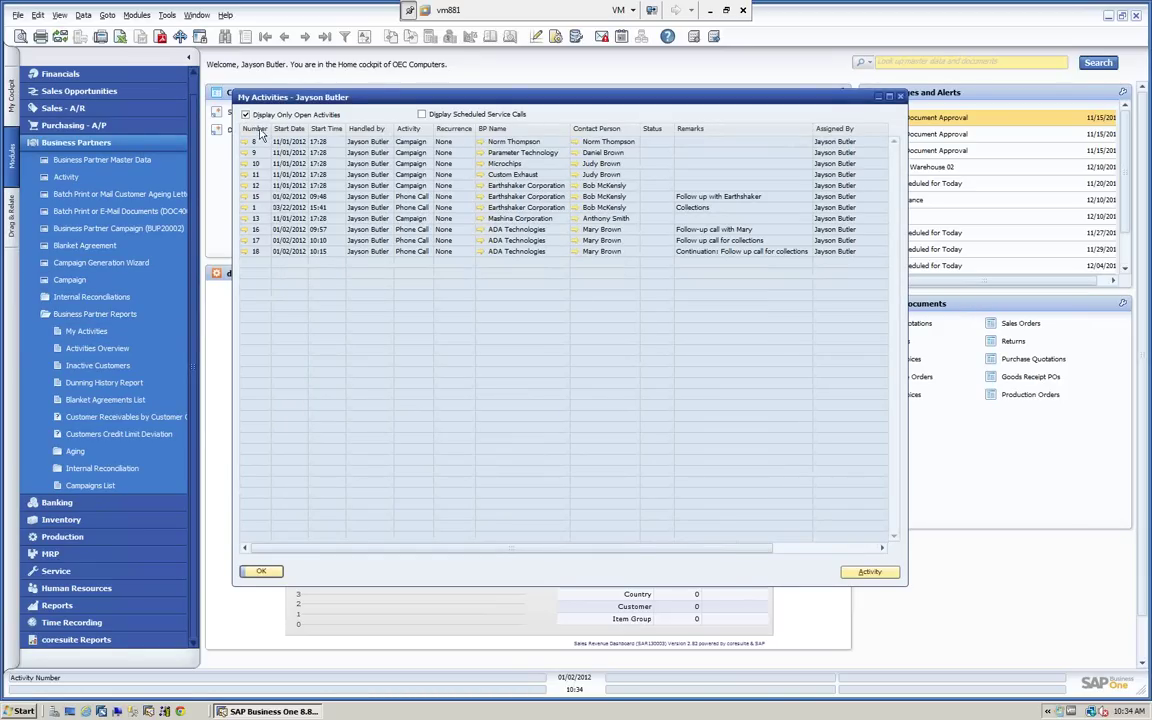
left_click(246, 115)
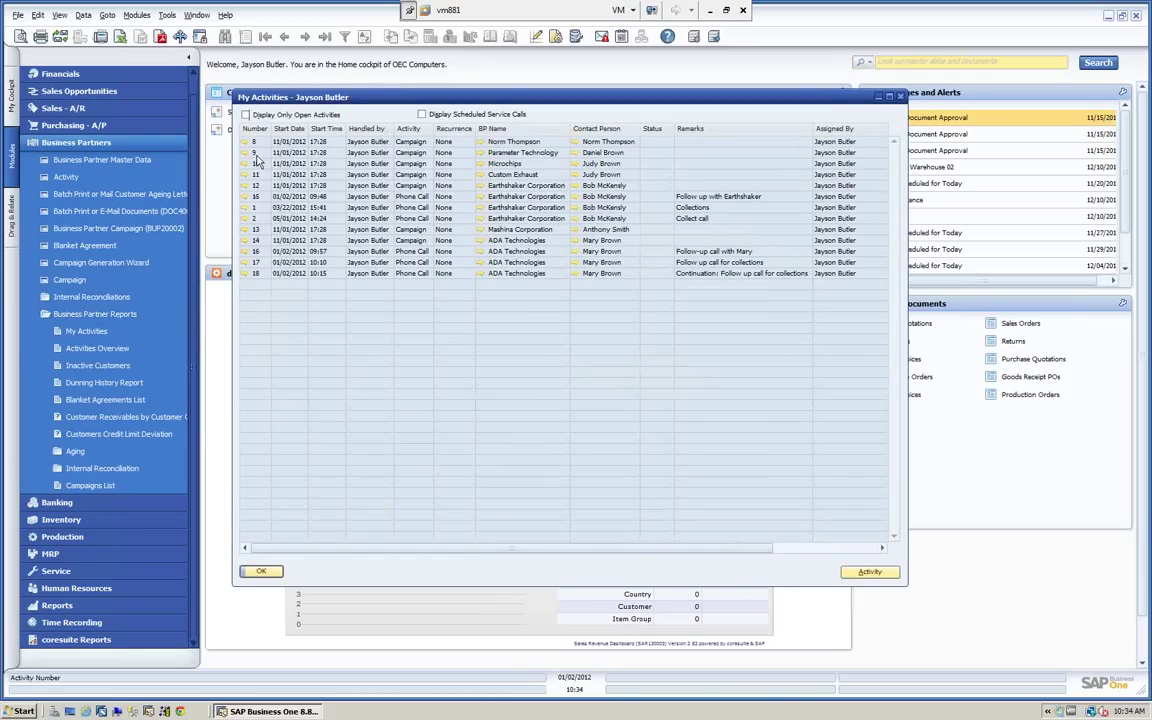
left_click(262, 572)
Review the Activities Overview selection options for user, employee, activity and type, and run the report with the preset criteria
left_click(96, 348)
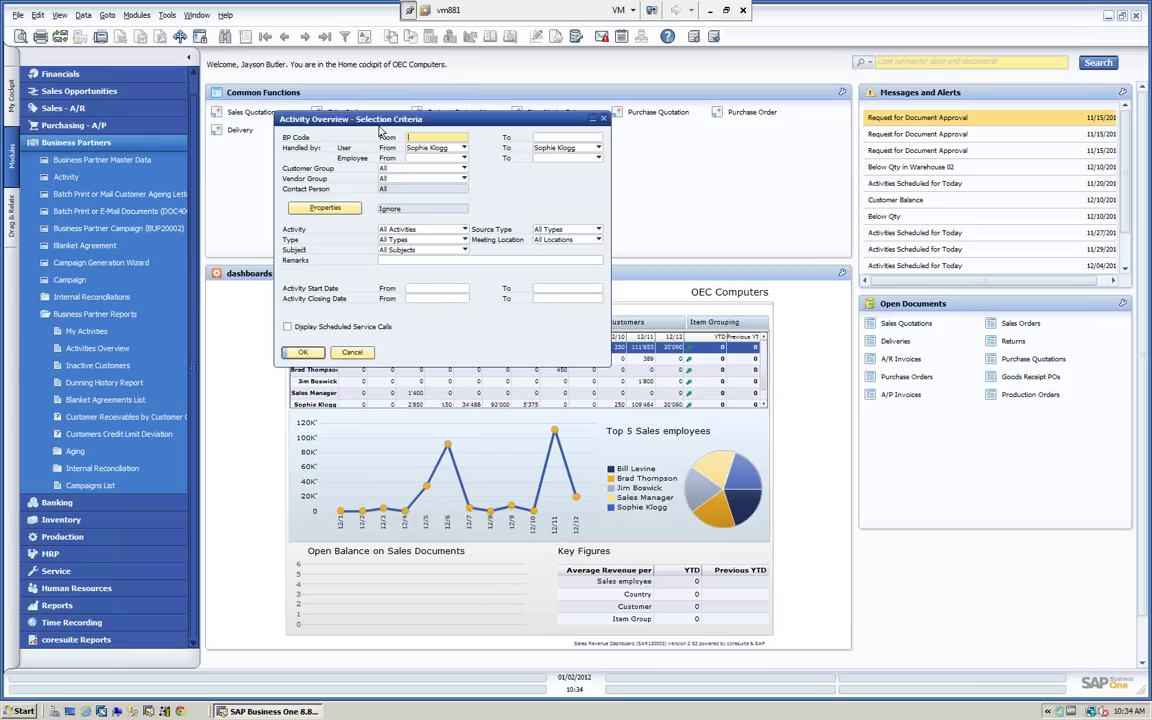
left_click(464, 148)
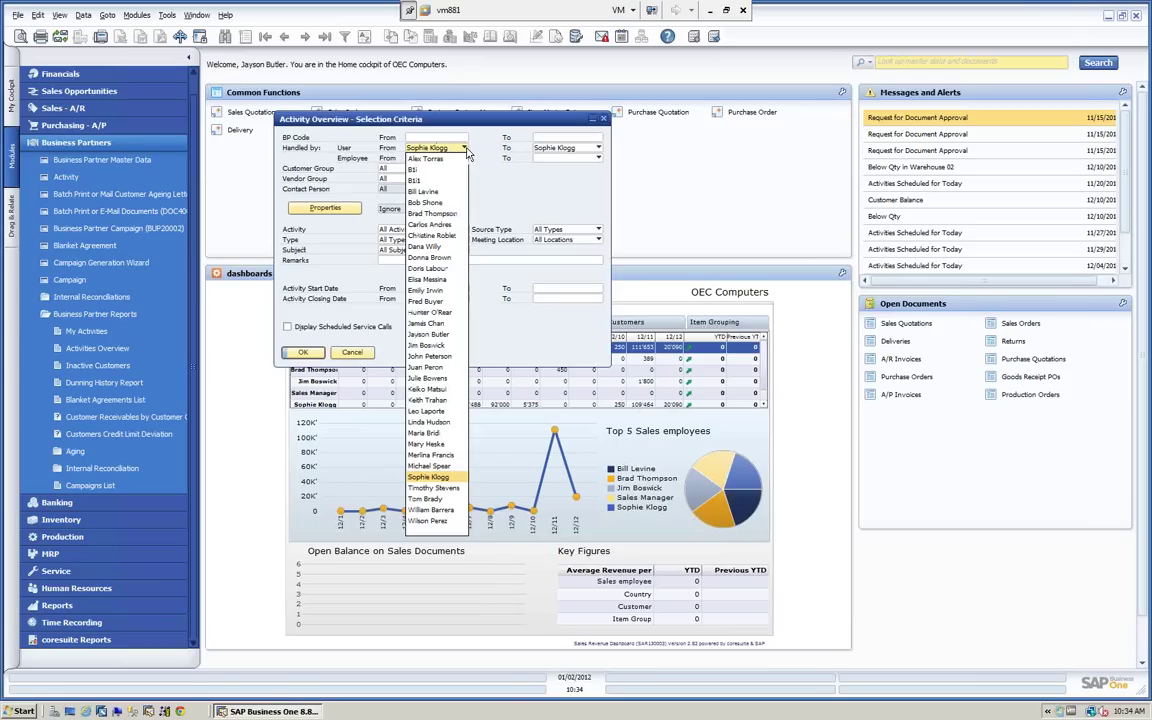
left_click(480, 166)
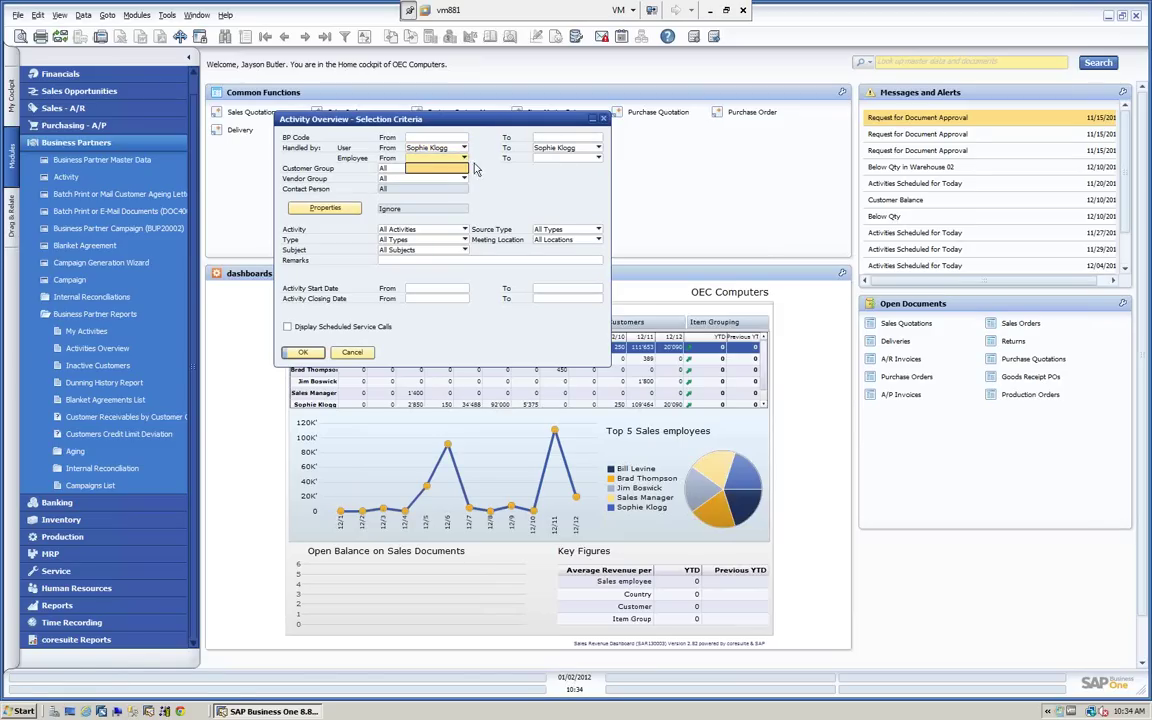
left_click(445, 160)
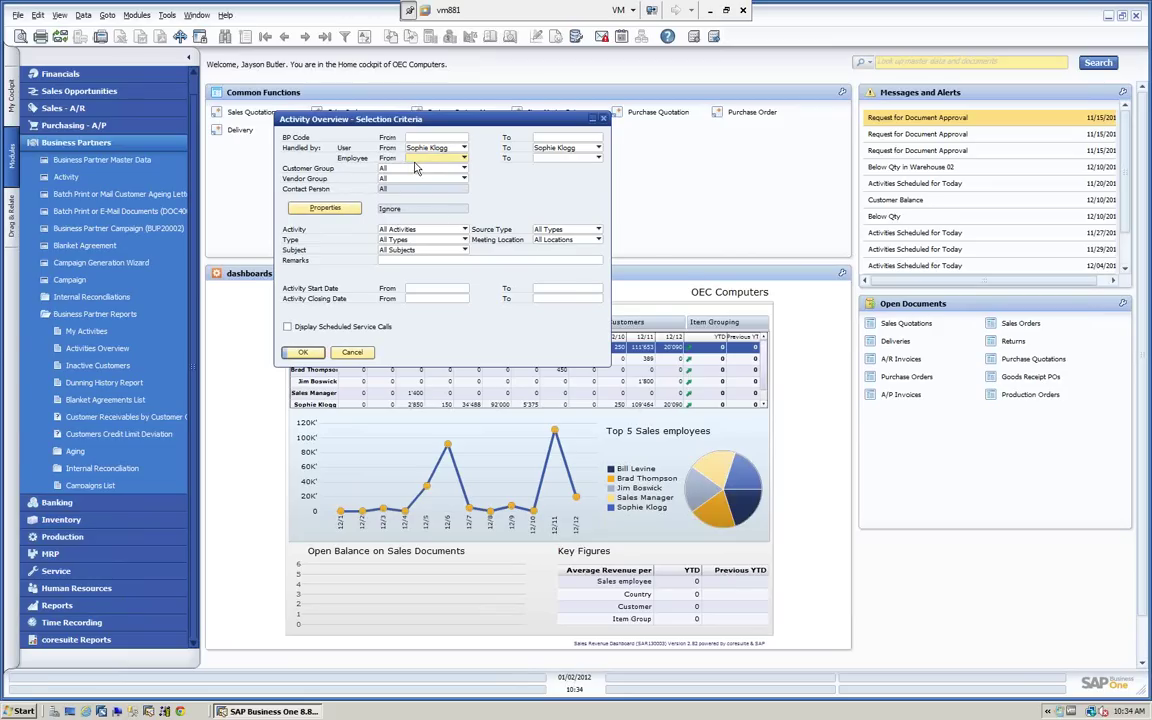
left_click(464, 231)
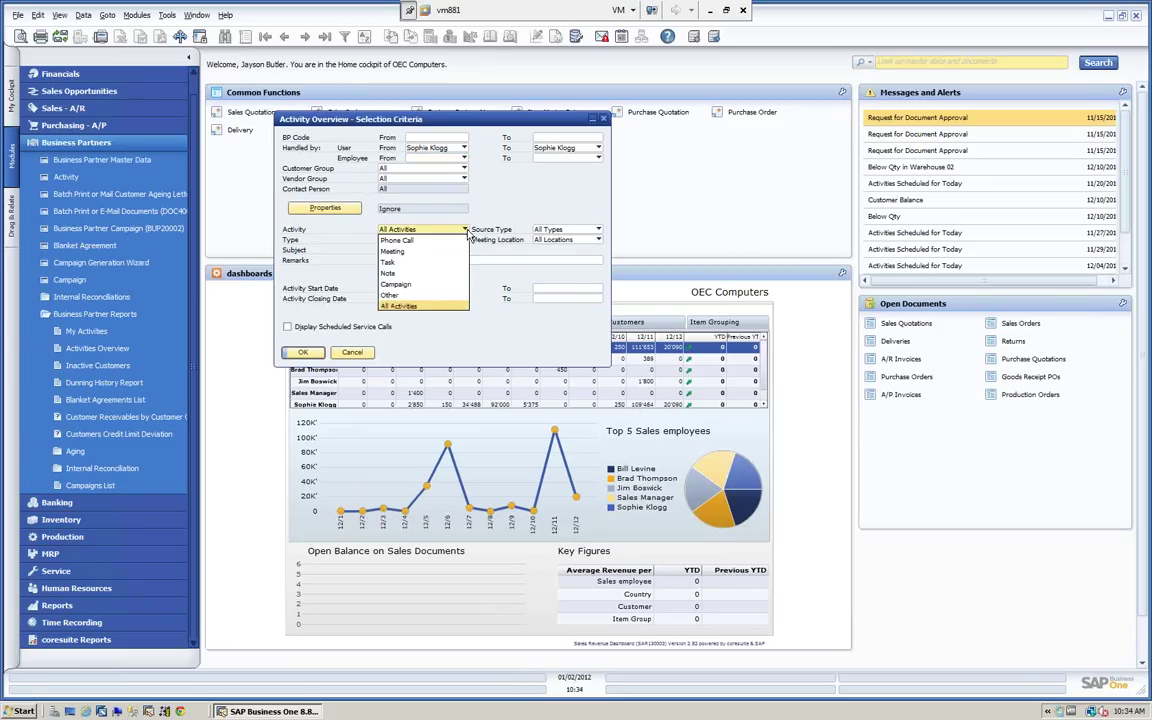
left_click(414, 306)
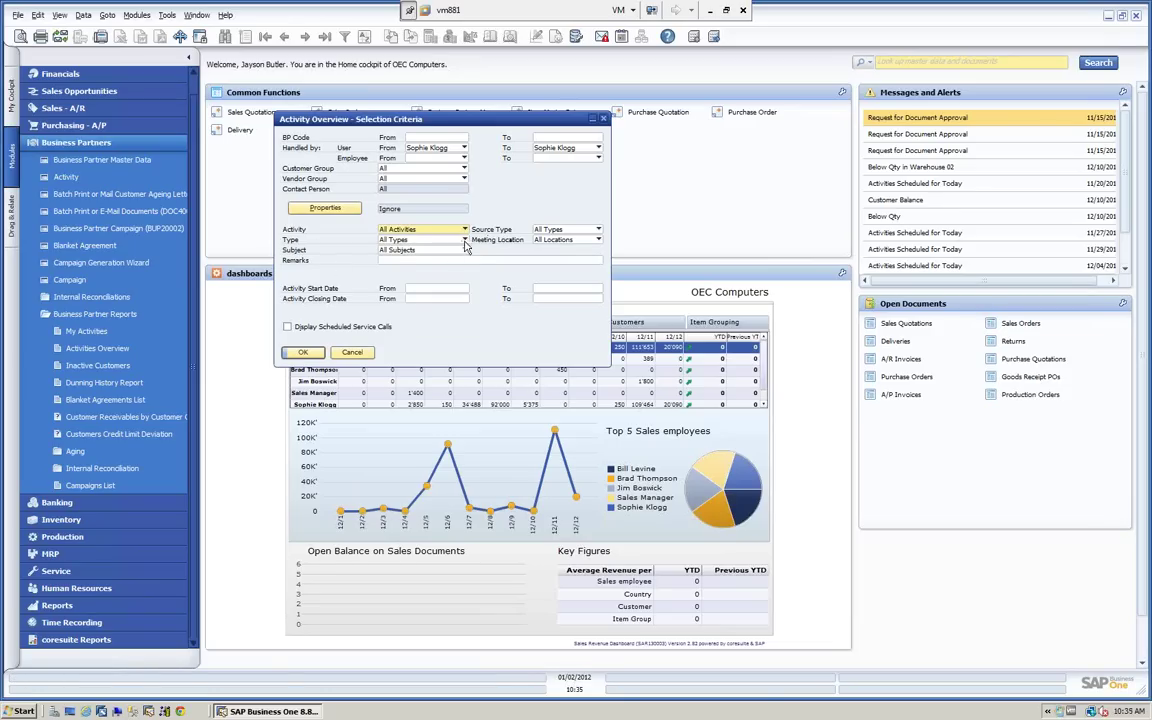
left_click(466, 242)
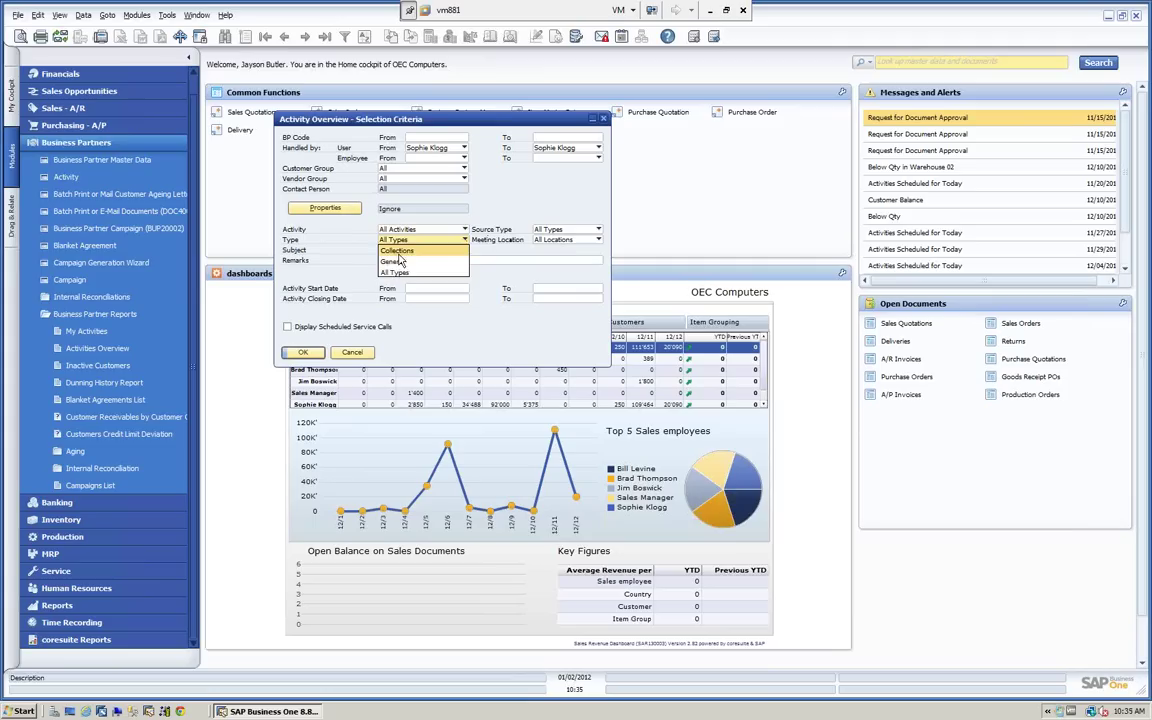
left_click(350, 244)
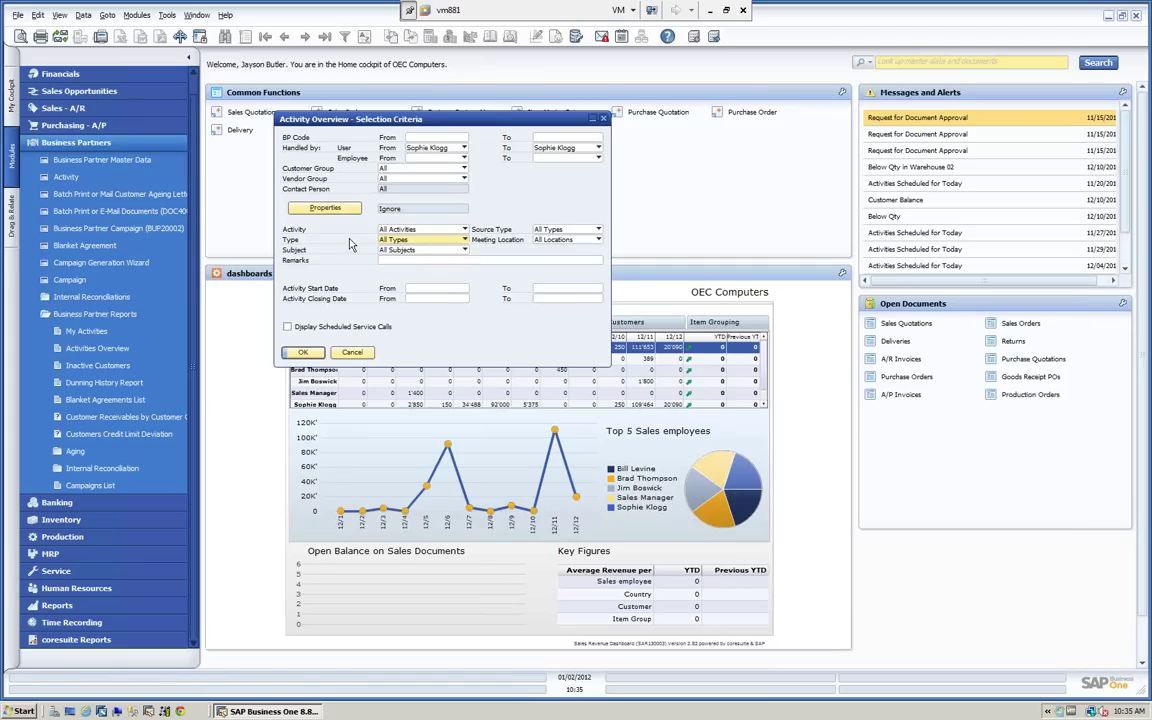
left_click(300, 354)
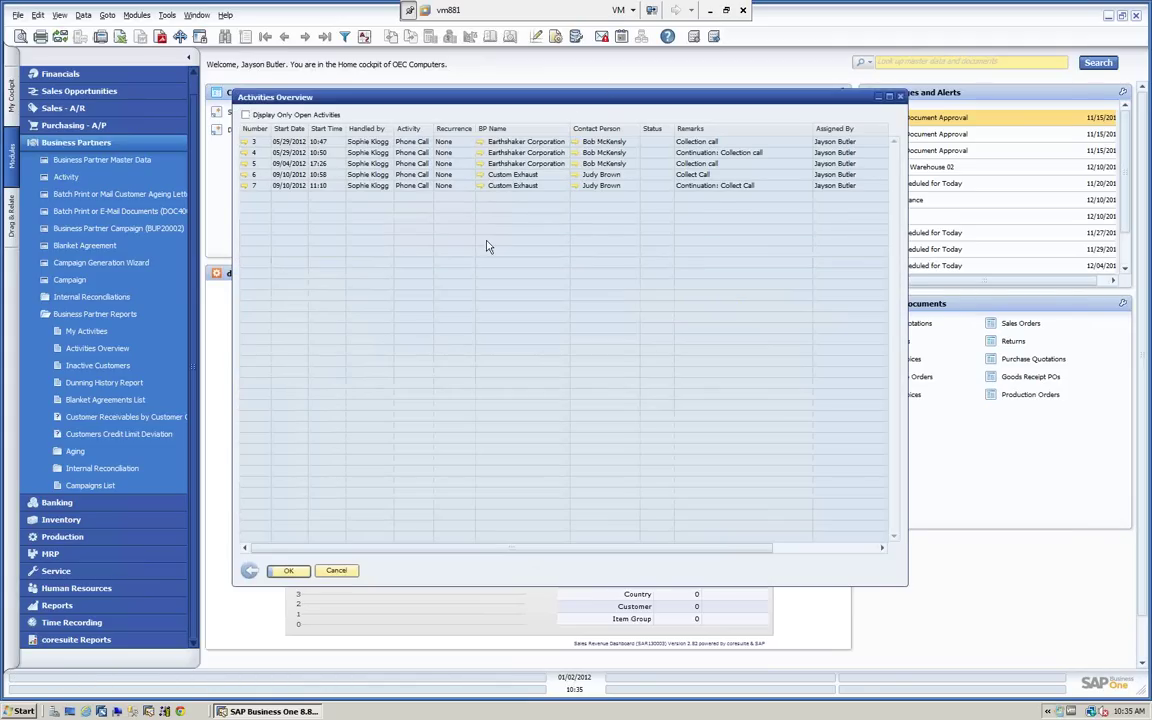
Return to the Activities Overview selection criteria, clear both ends of the handled-by user range, and rerun the report for all users
left_click(253, 573)
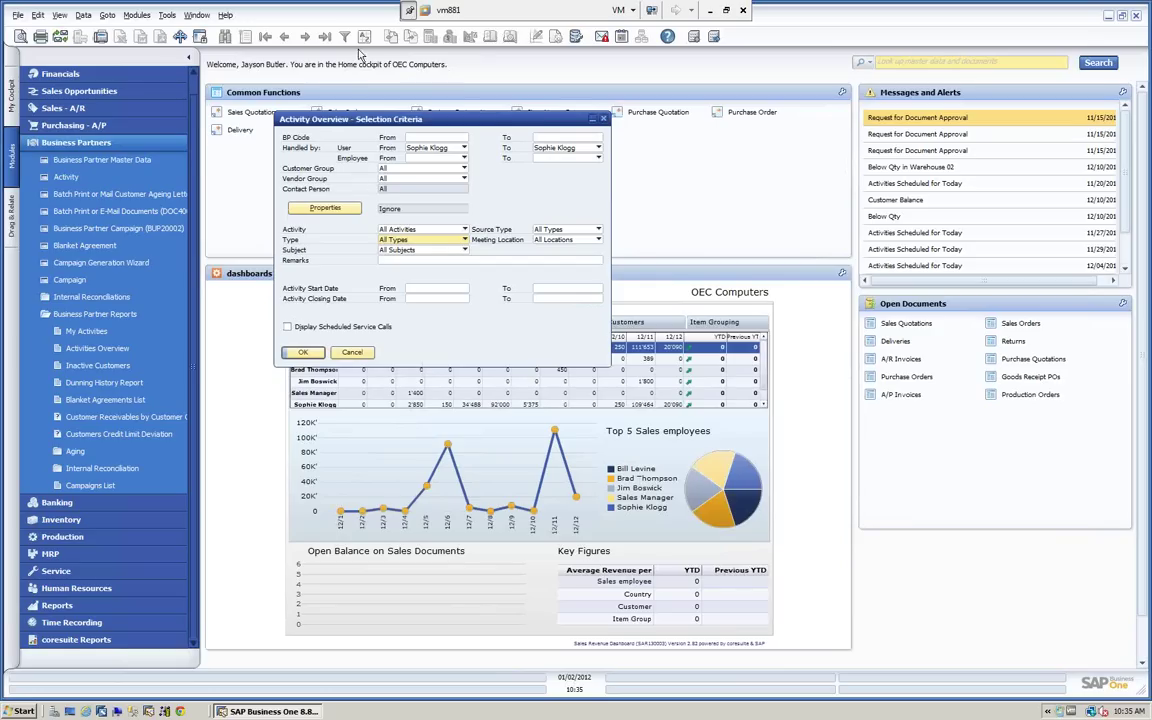
left_click(425, 148)
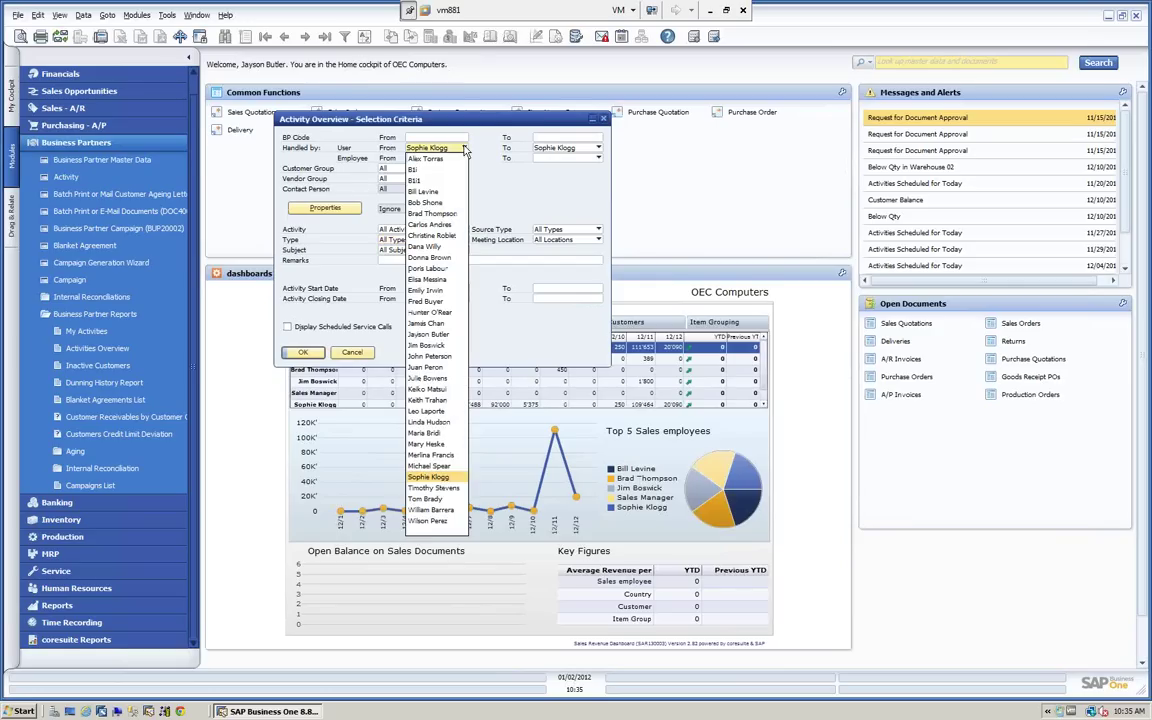
left_click(425, 521)
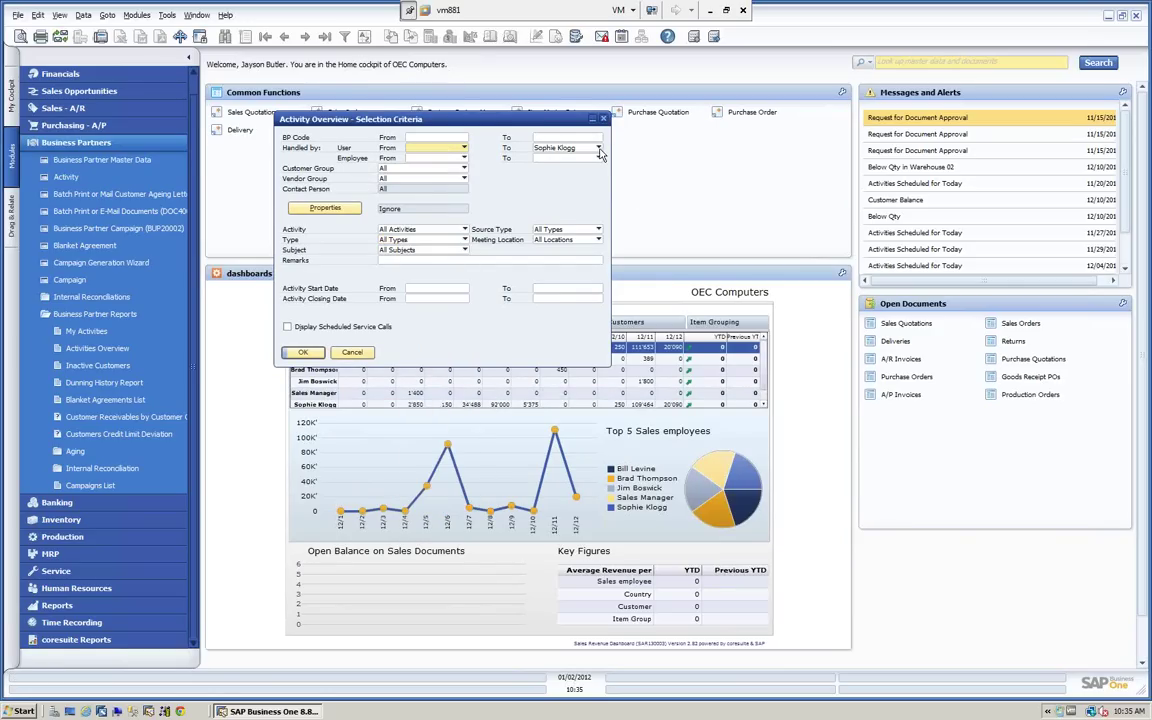
left_click(598, 148)
left_click(562, 535)
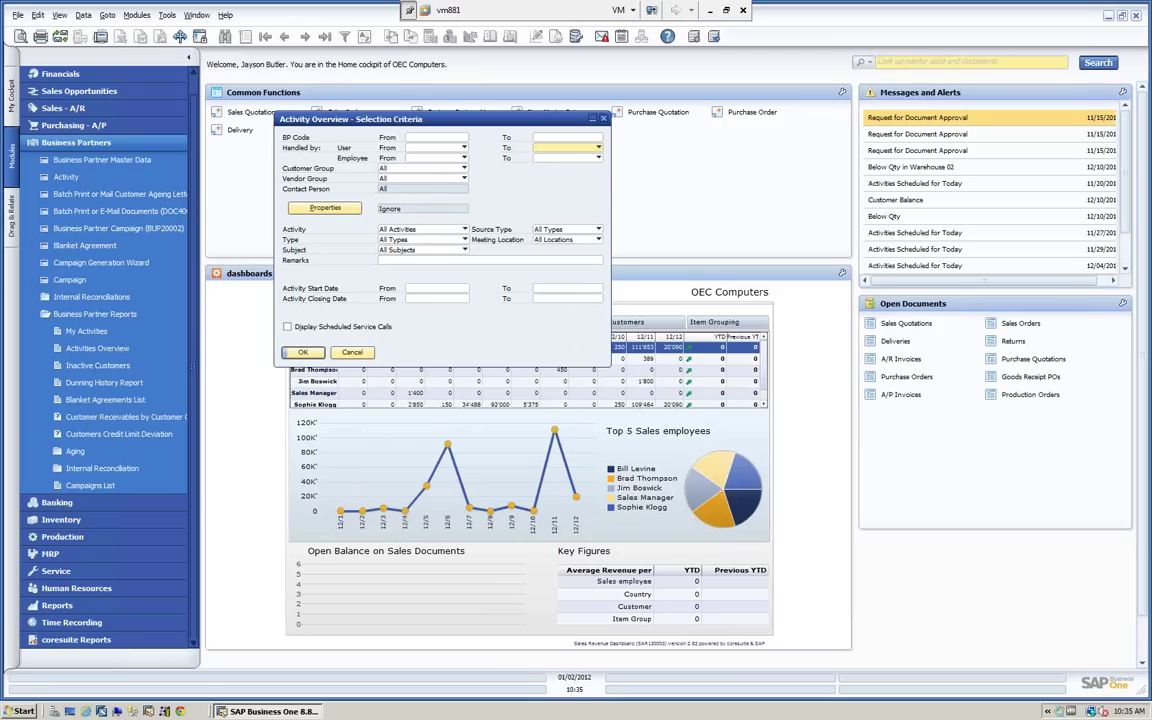
left_click(302, 352)
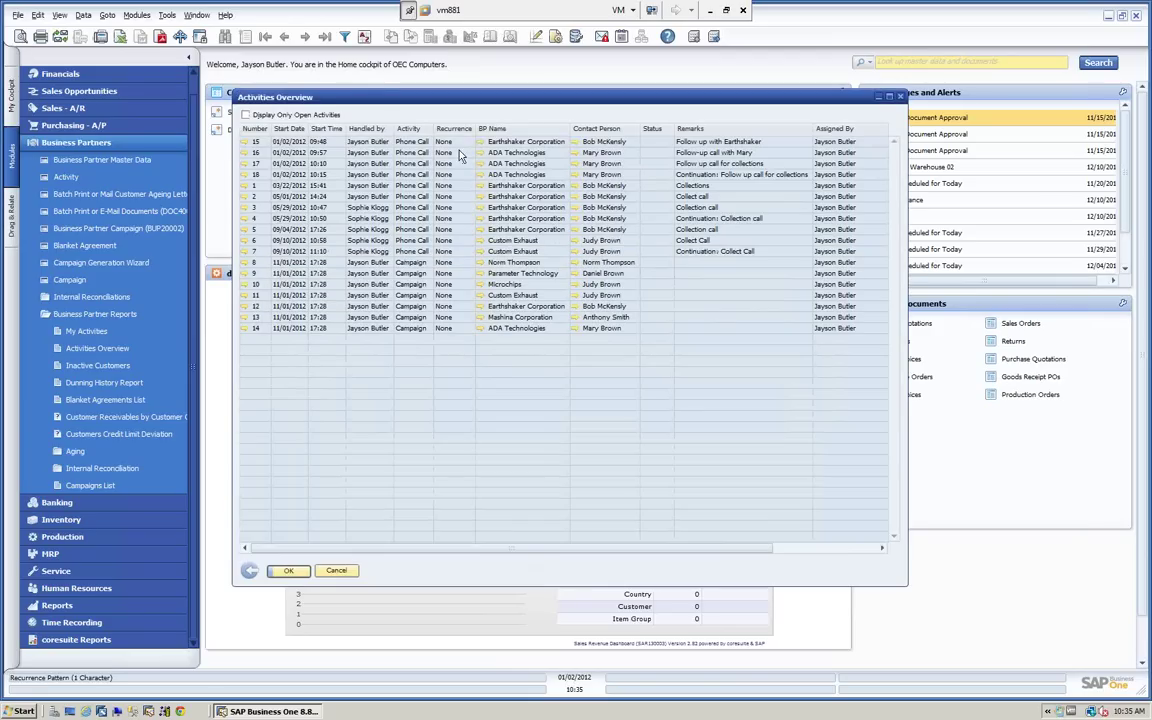
Sort the activities by handler and by number, and filter them with an Equal rule to the handler other than the logged-in user
double_click(368, 129)
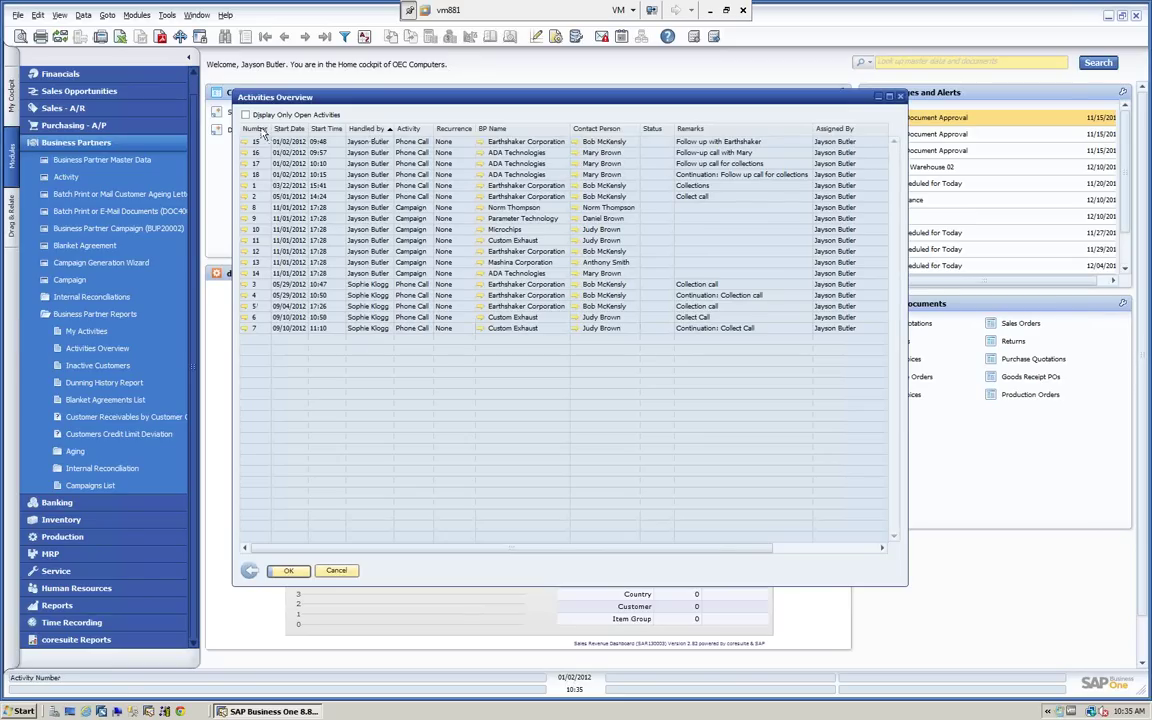
double_click(258, 129)
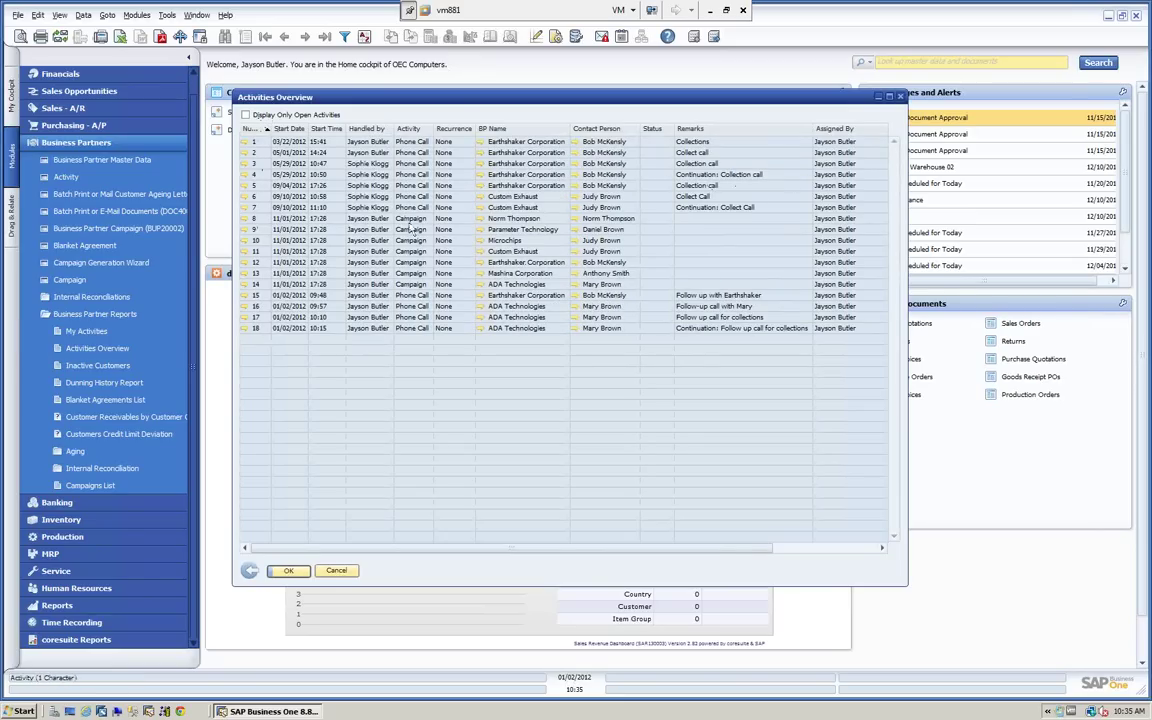
left_click(345, 37)
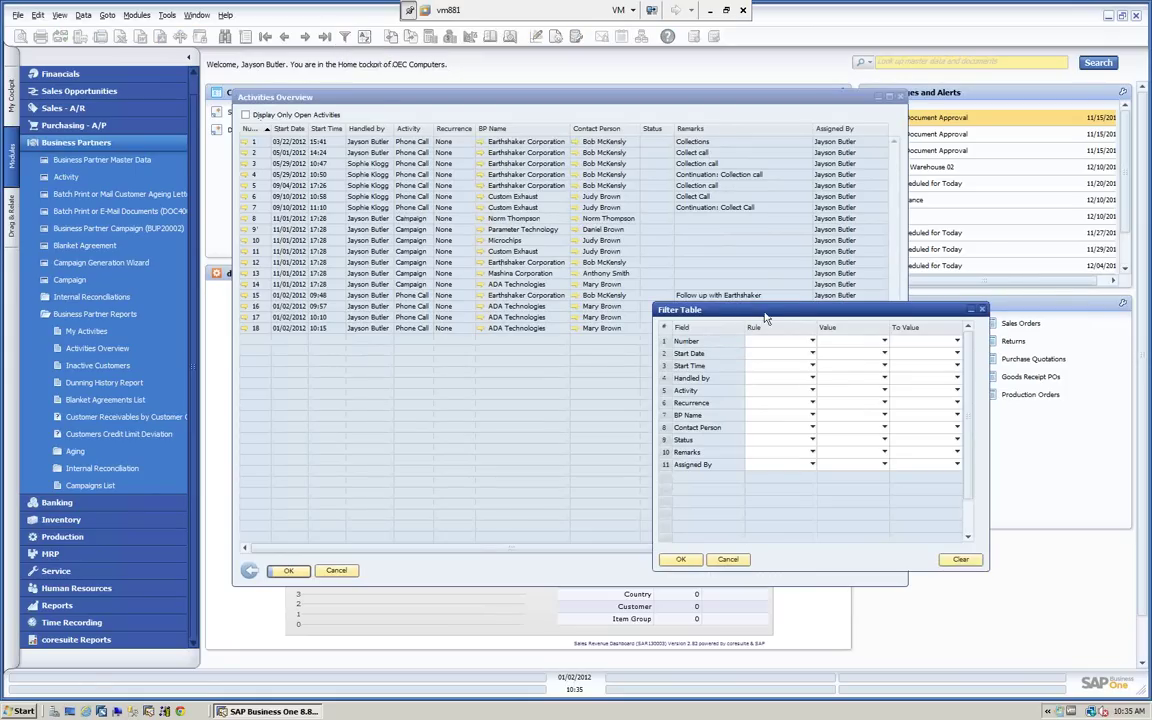
left_click_drag(762, 311, 756, 160)
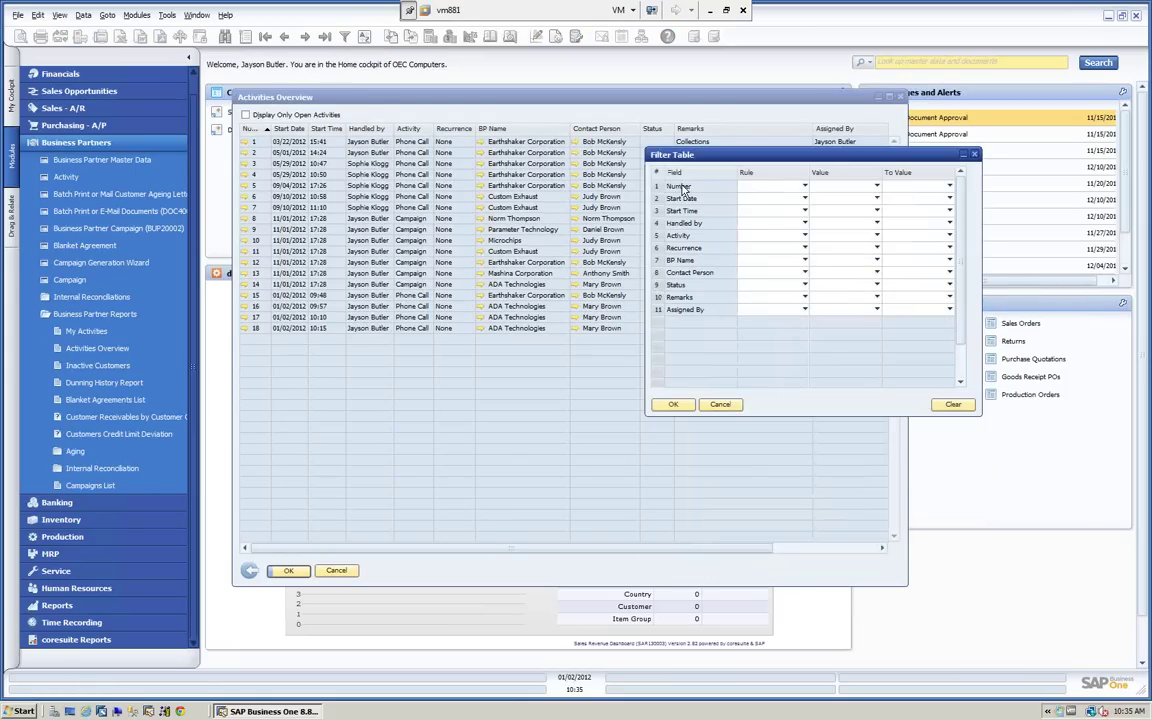
left_click(805, 226)
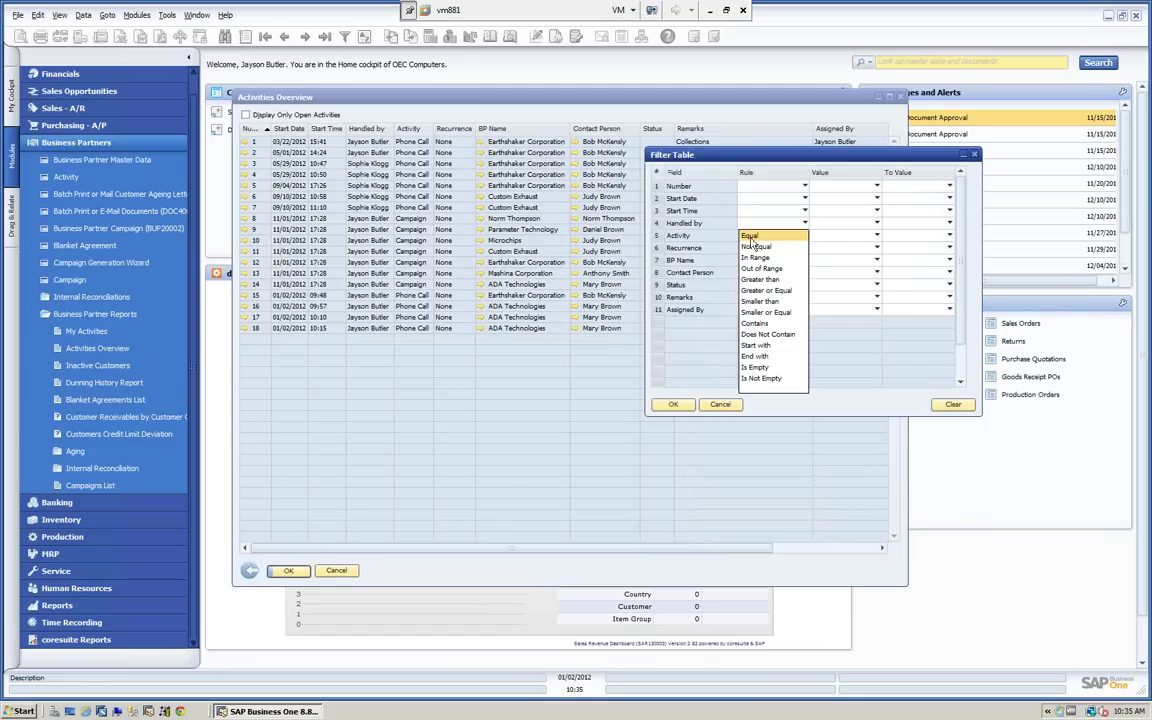
left_click(751, 237)
left_click(877, 223)
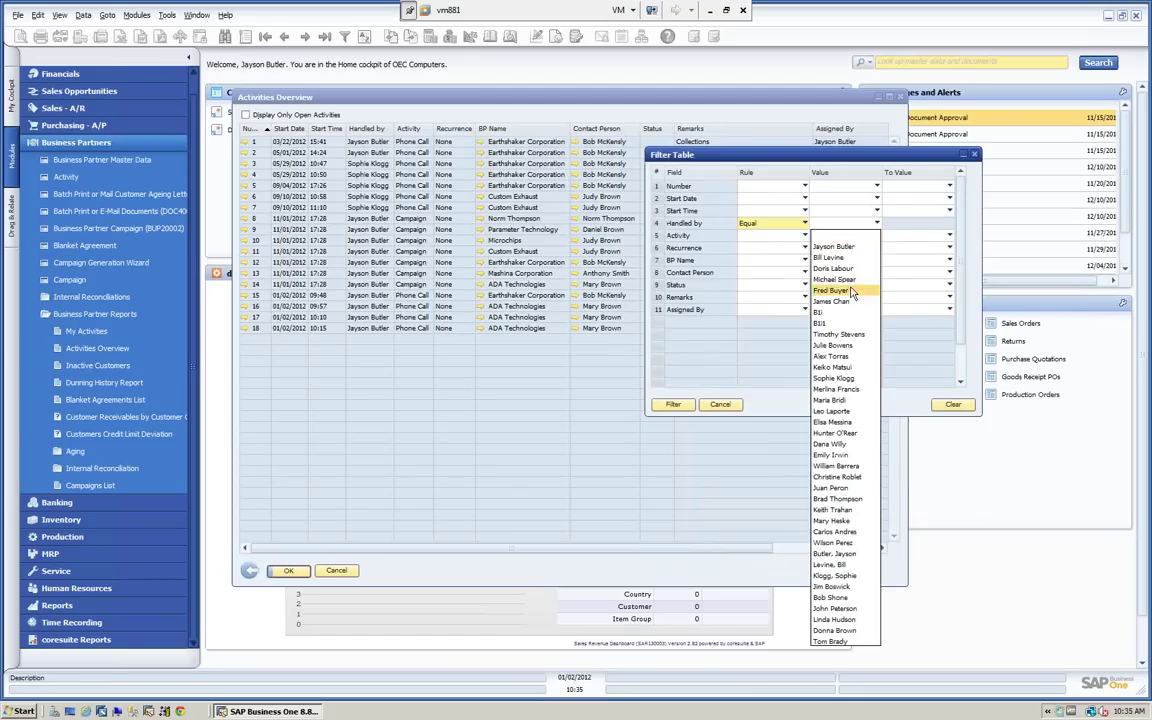
left_click(830, 378)
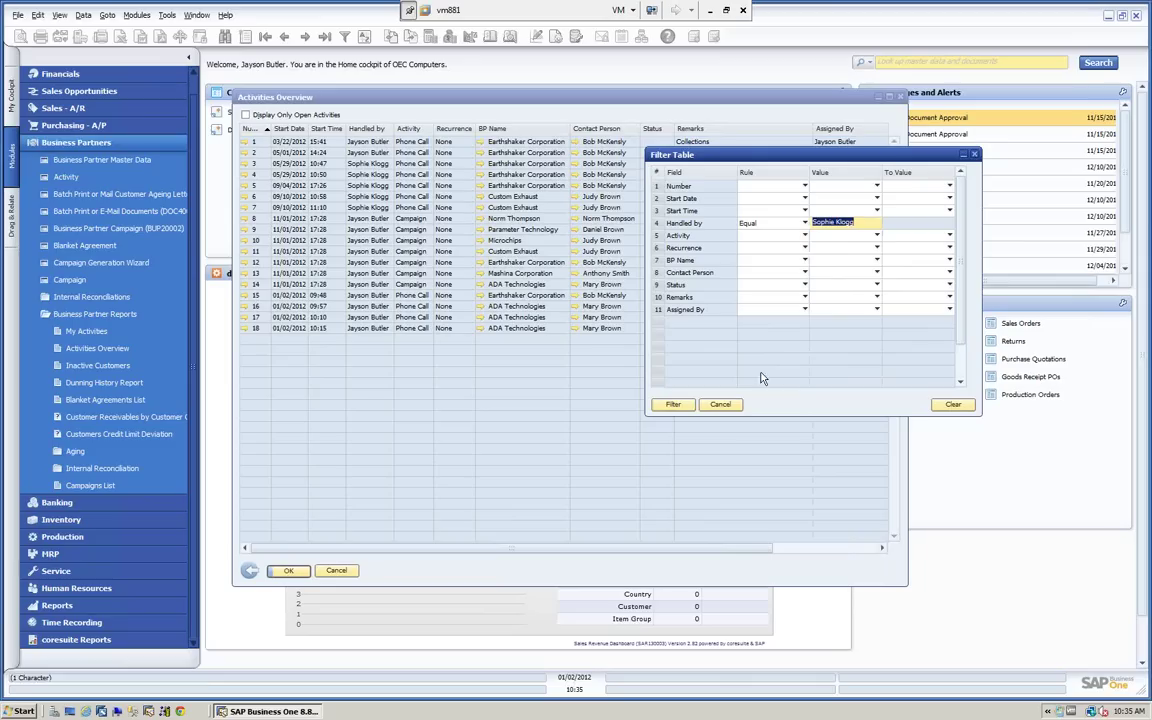
left_click(673, 404)
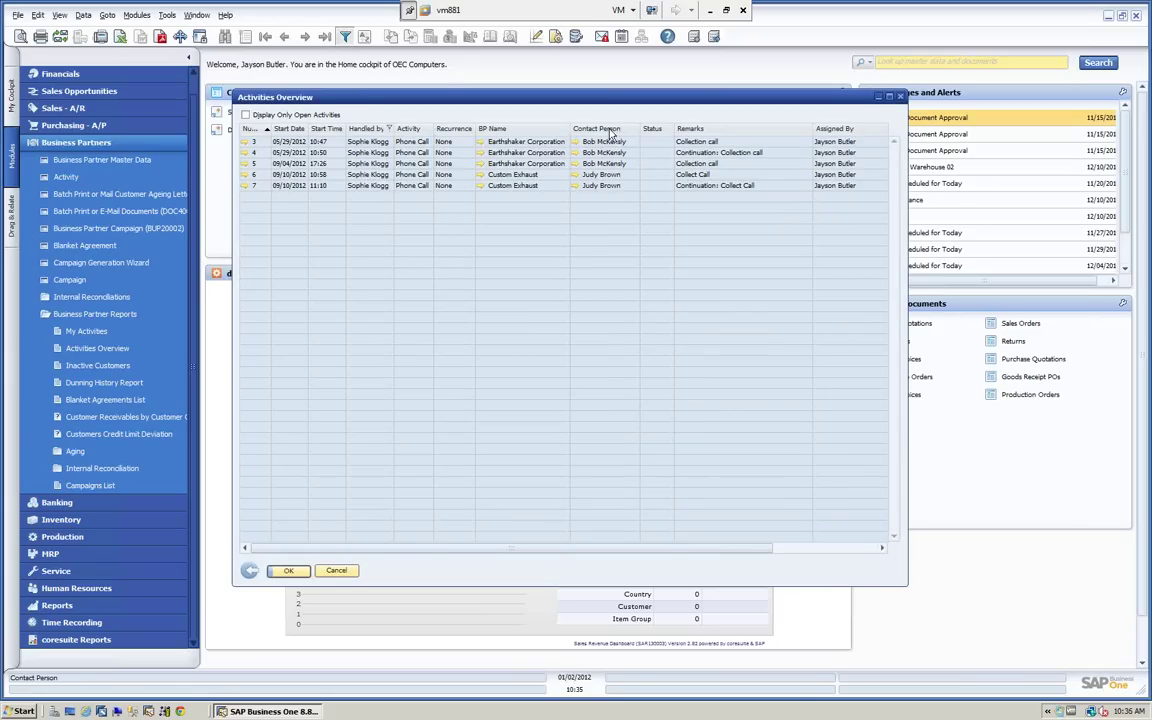
Add an Equal condition on the contact person to the handler filter, choosing the Custom Exhaust contact, and apply both conditions
left_click(345, 36)
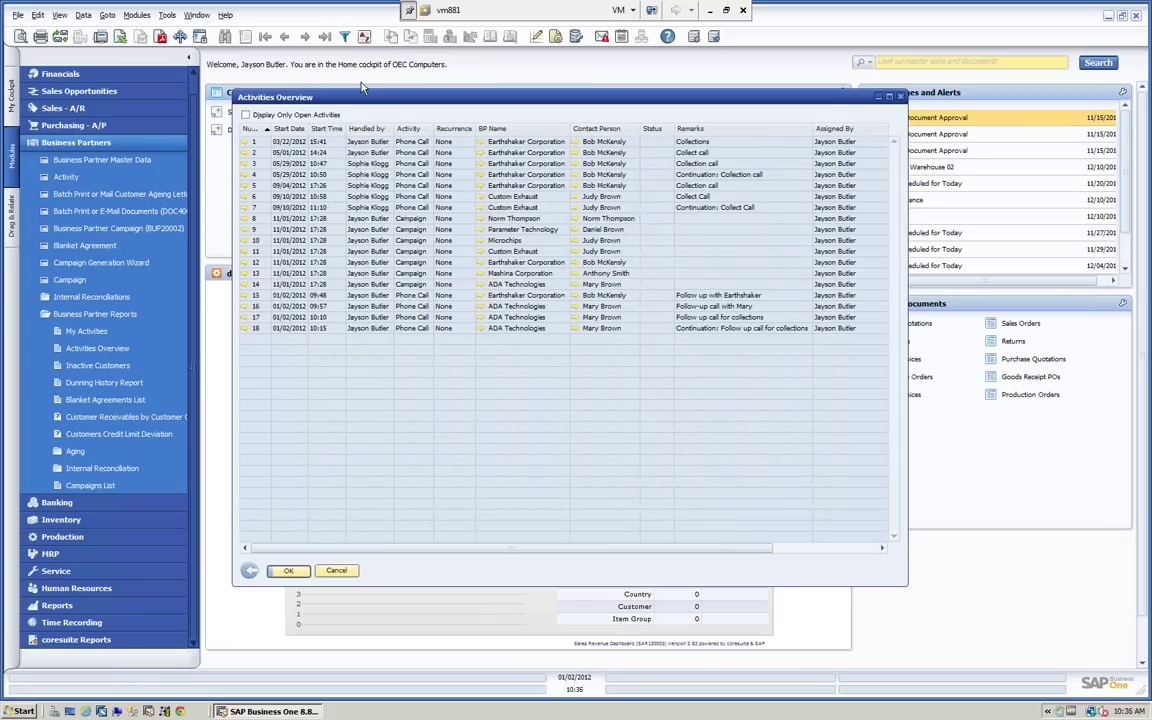
left_click(345, 36)
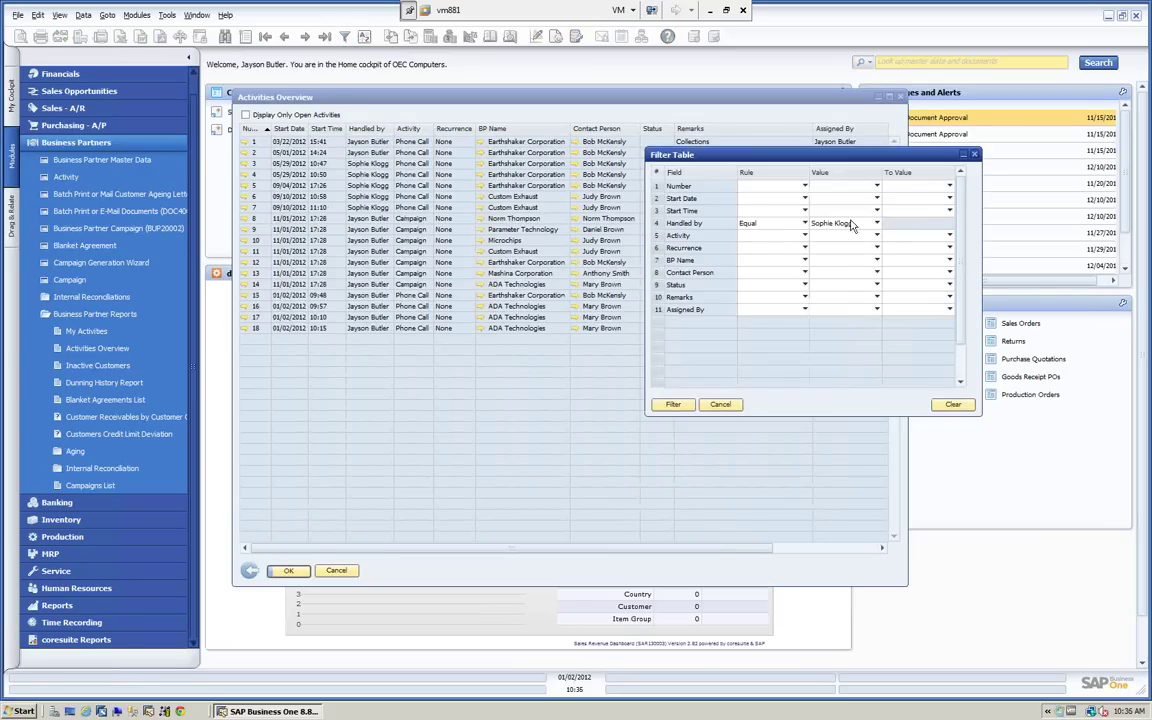
left_click(805, 274)
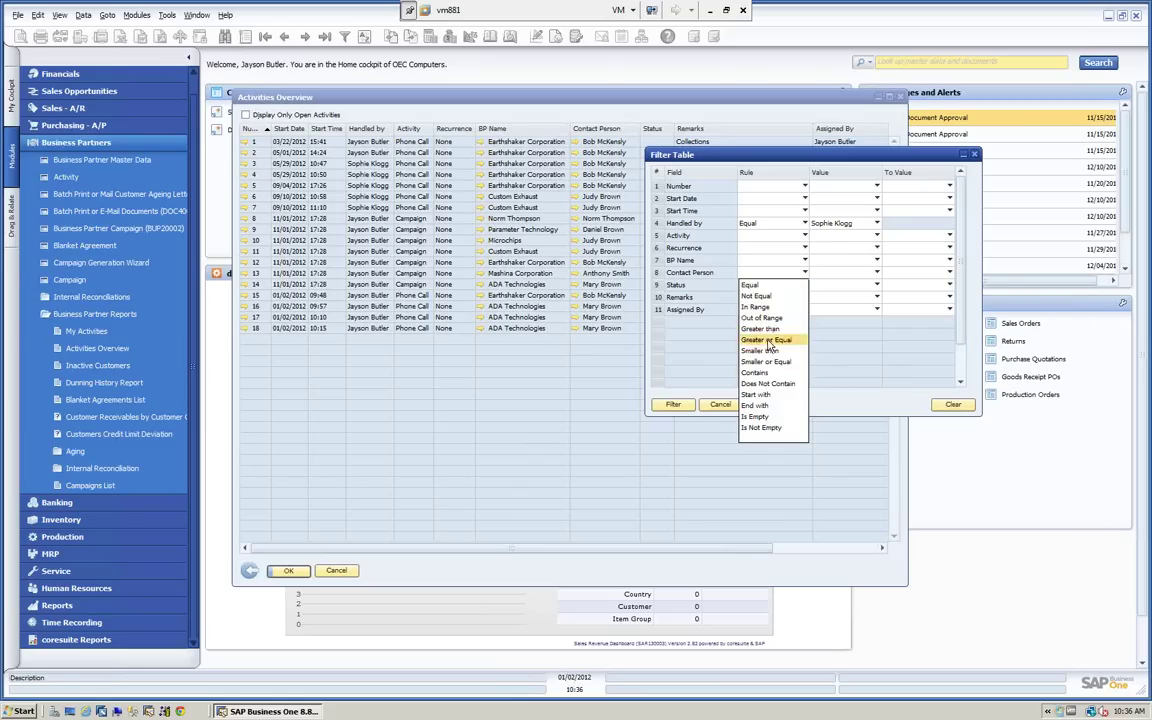
left_click(754, 286)
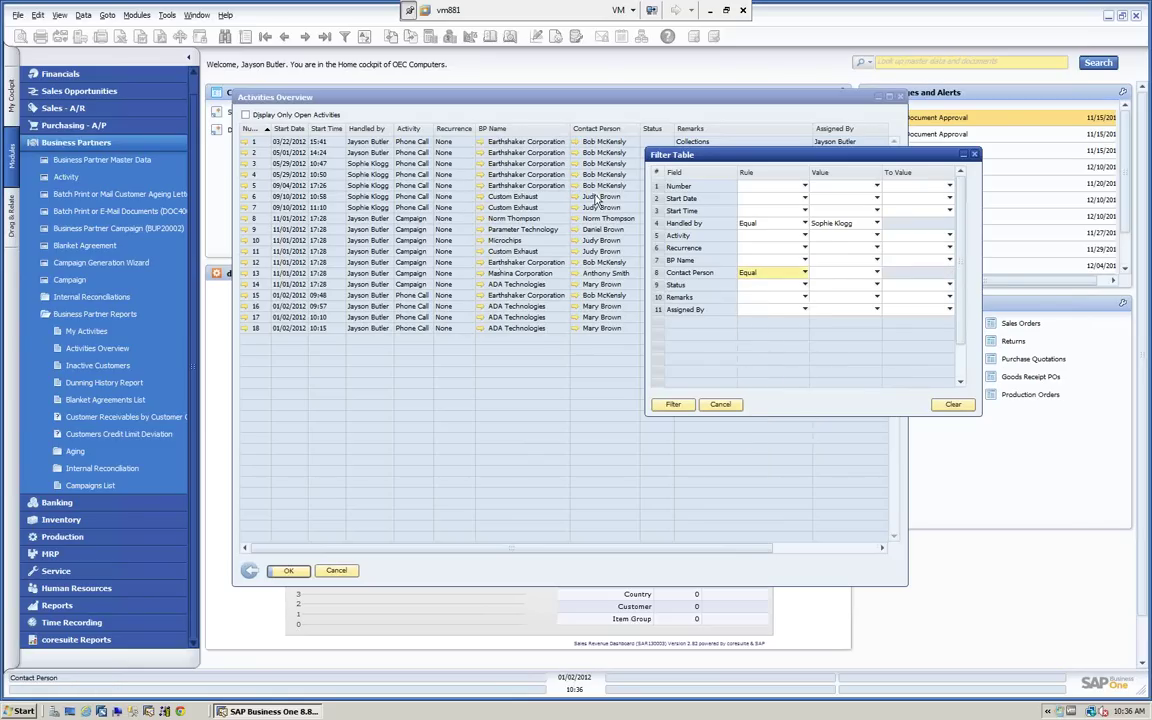
left_click(877, 272)
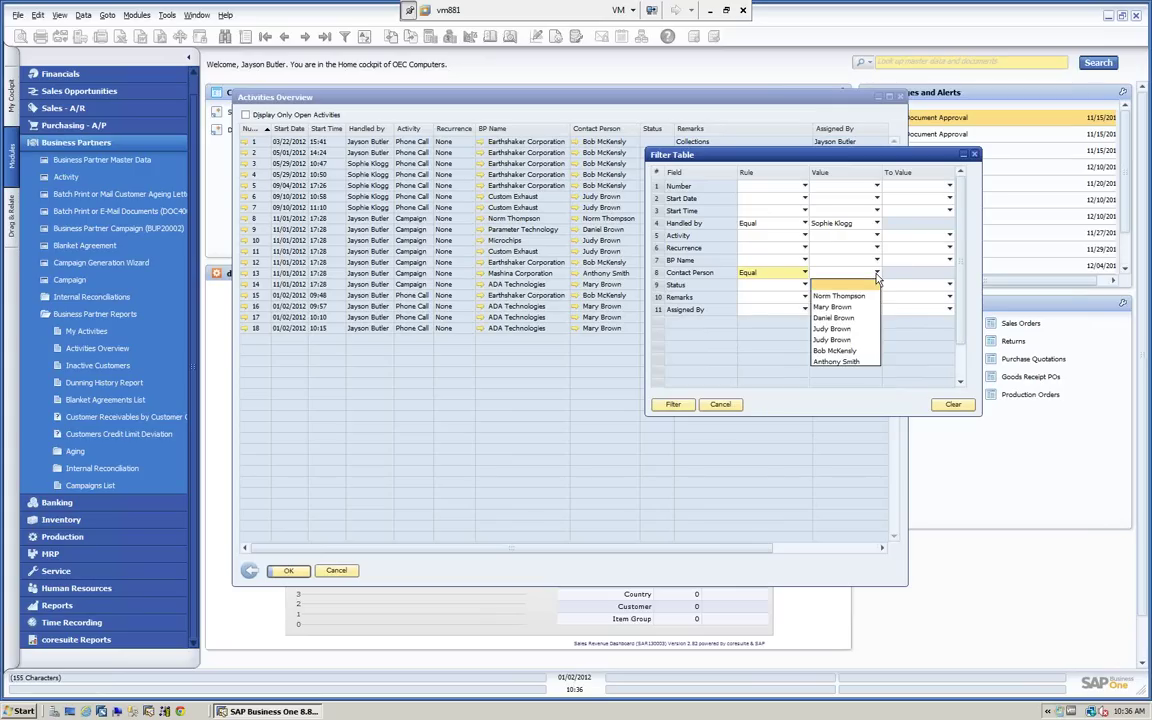
left_click(830, 329)
left_click(673, 404)
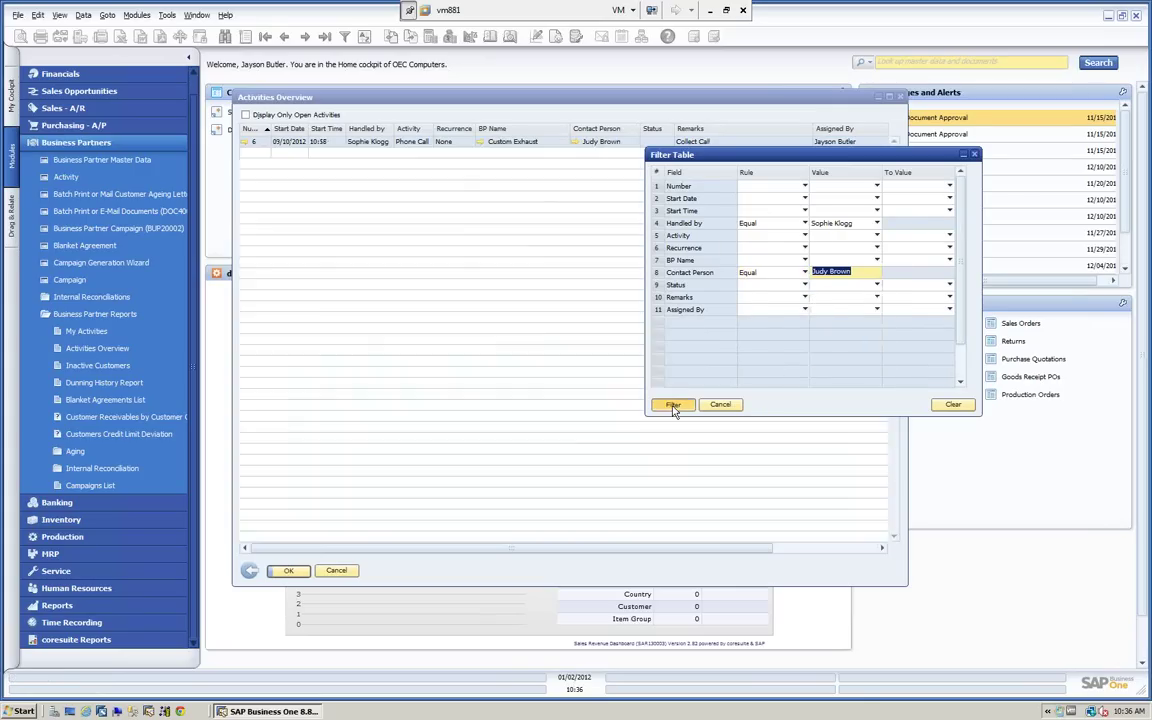
left_click(673, 404)
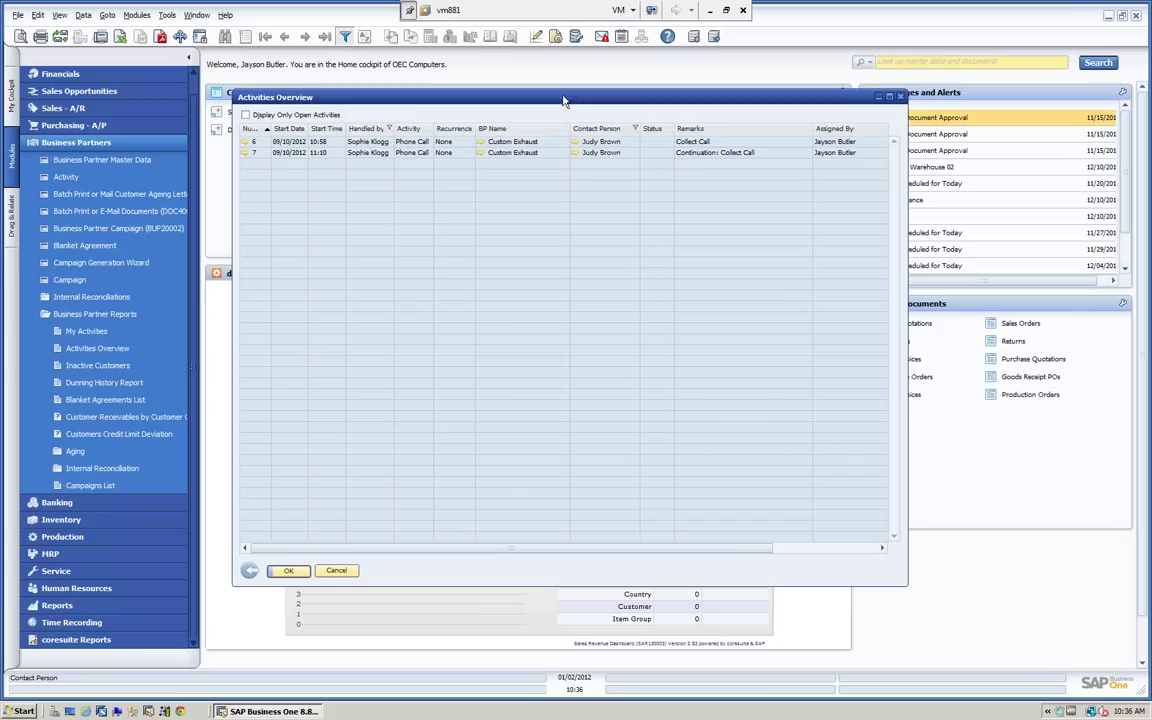
Clear all filter conditions to restore the full activities list, and close the Activities Overview report
left_click(346, 37)
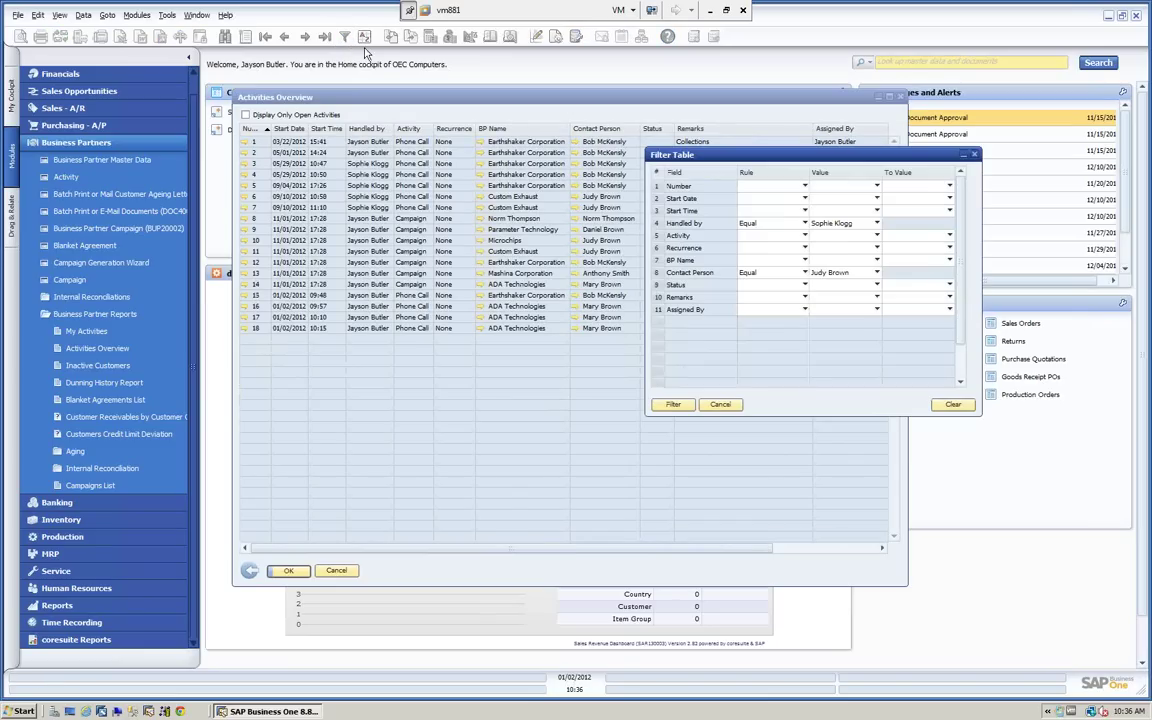
left_click(954, 405)
left_click(673, 404)
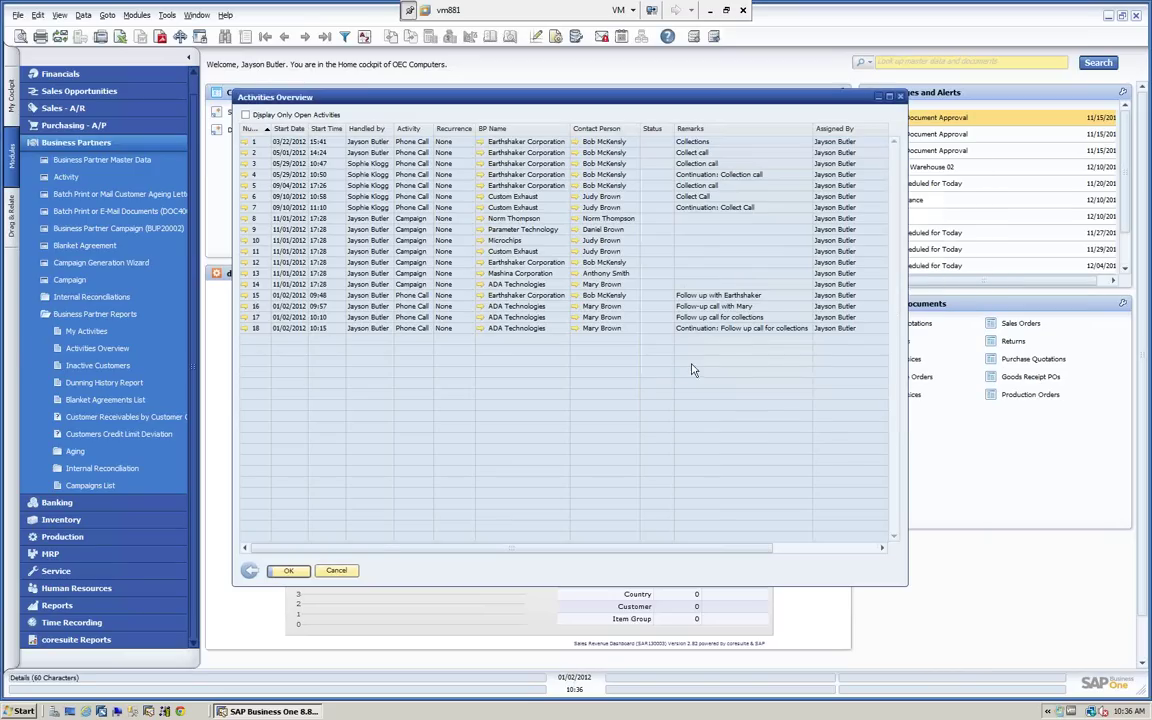
left_click(288, 572)
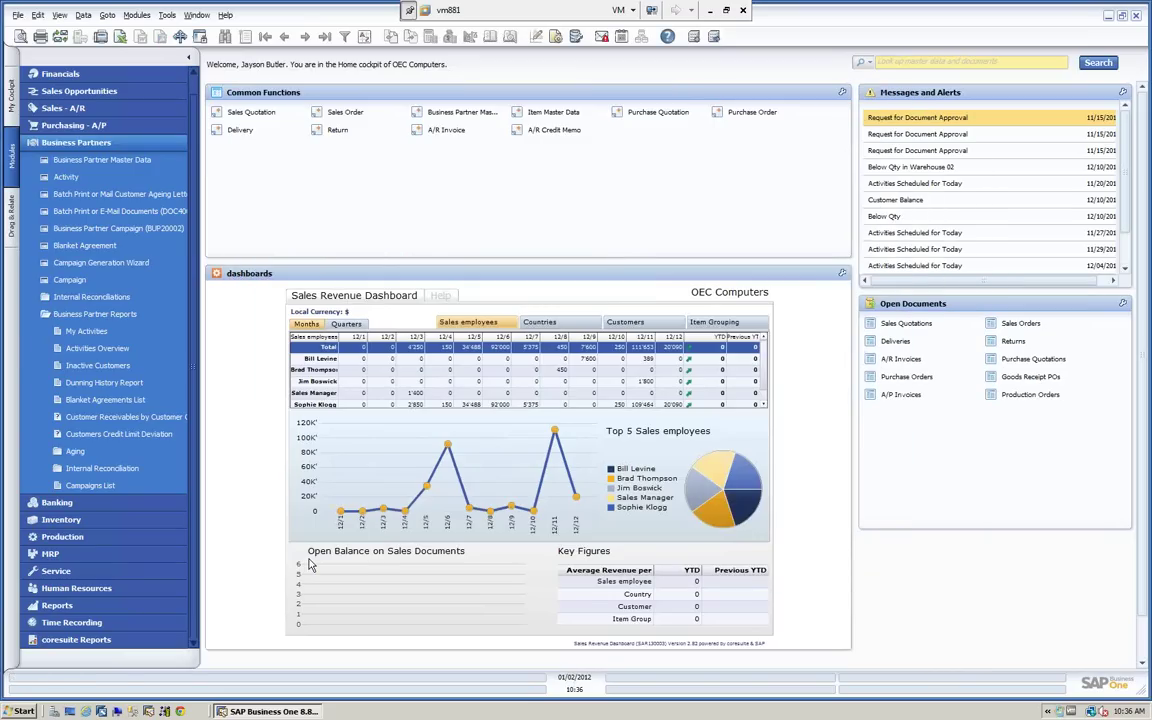